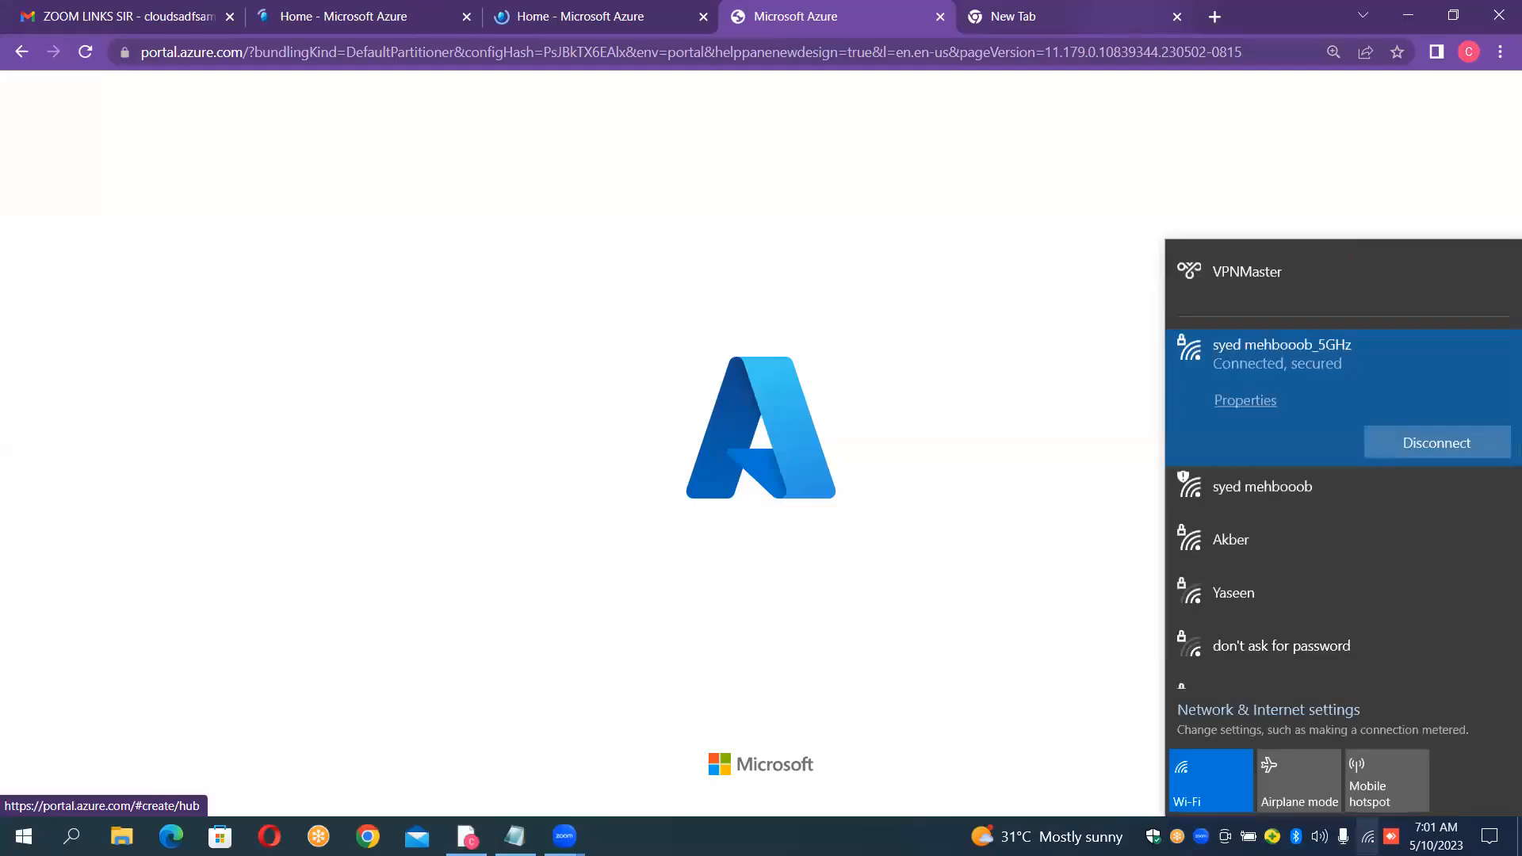
left_click(1331, 164)
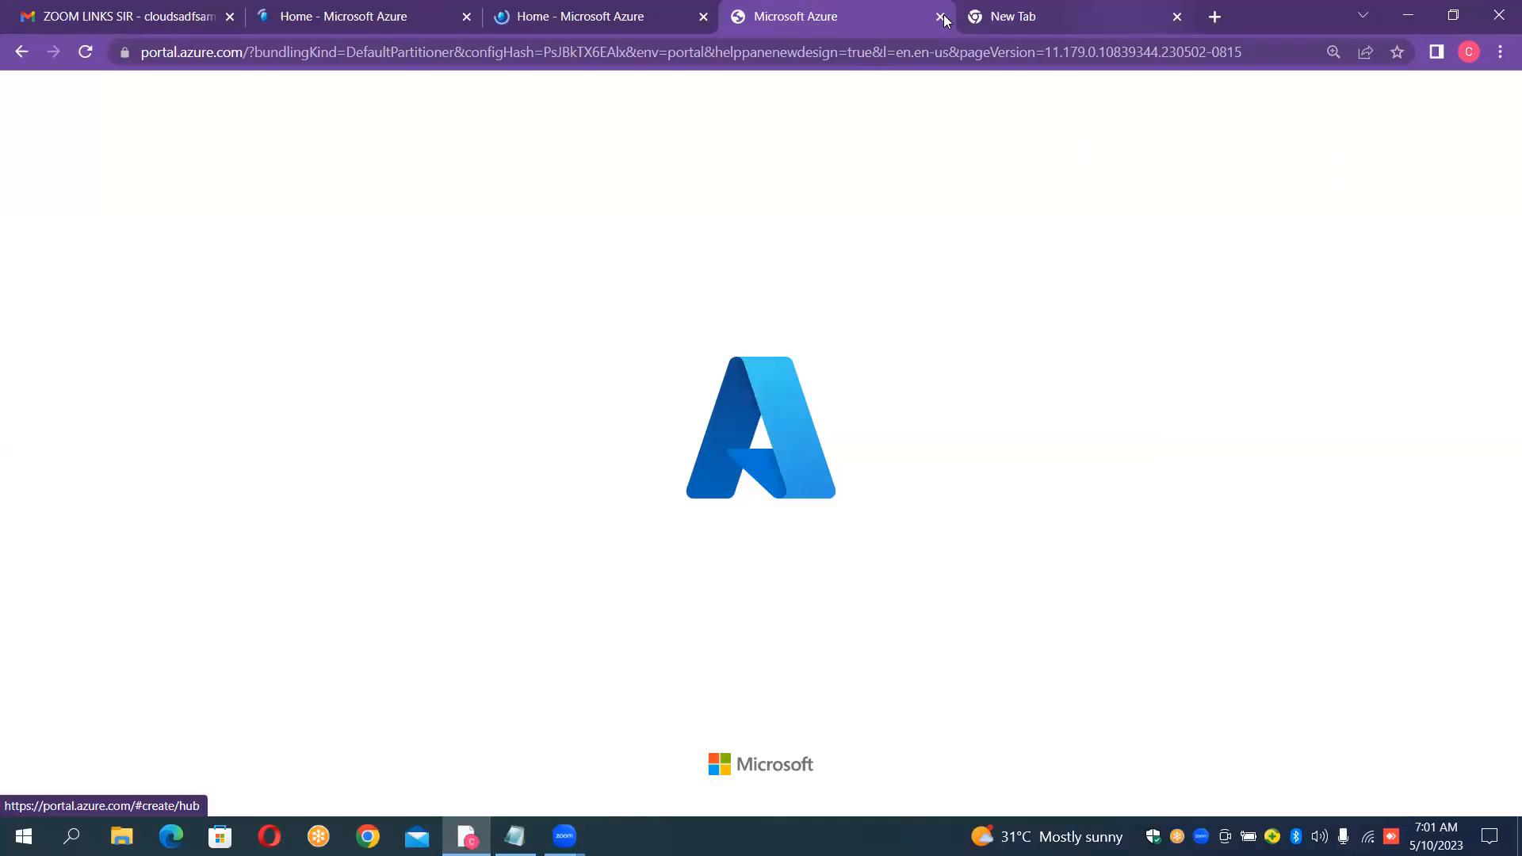
left_click(591, 17)
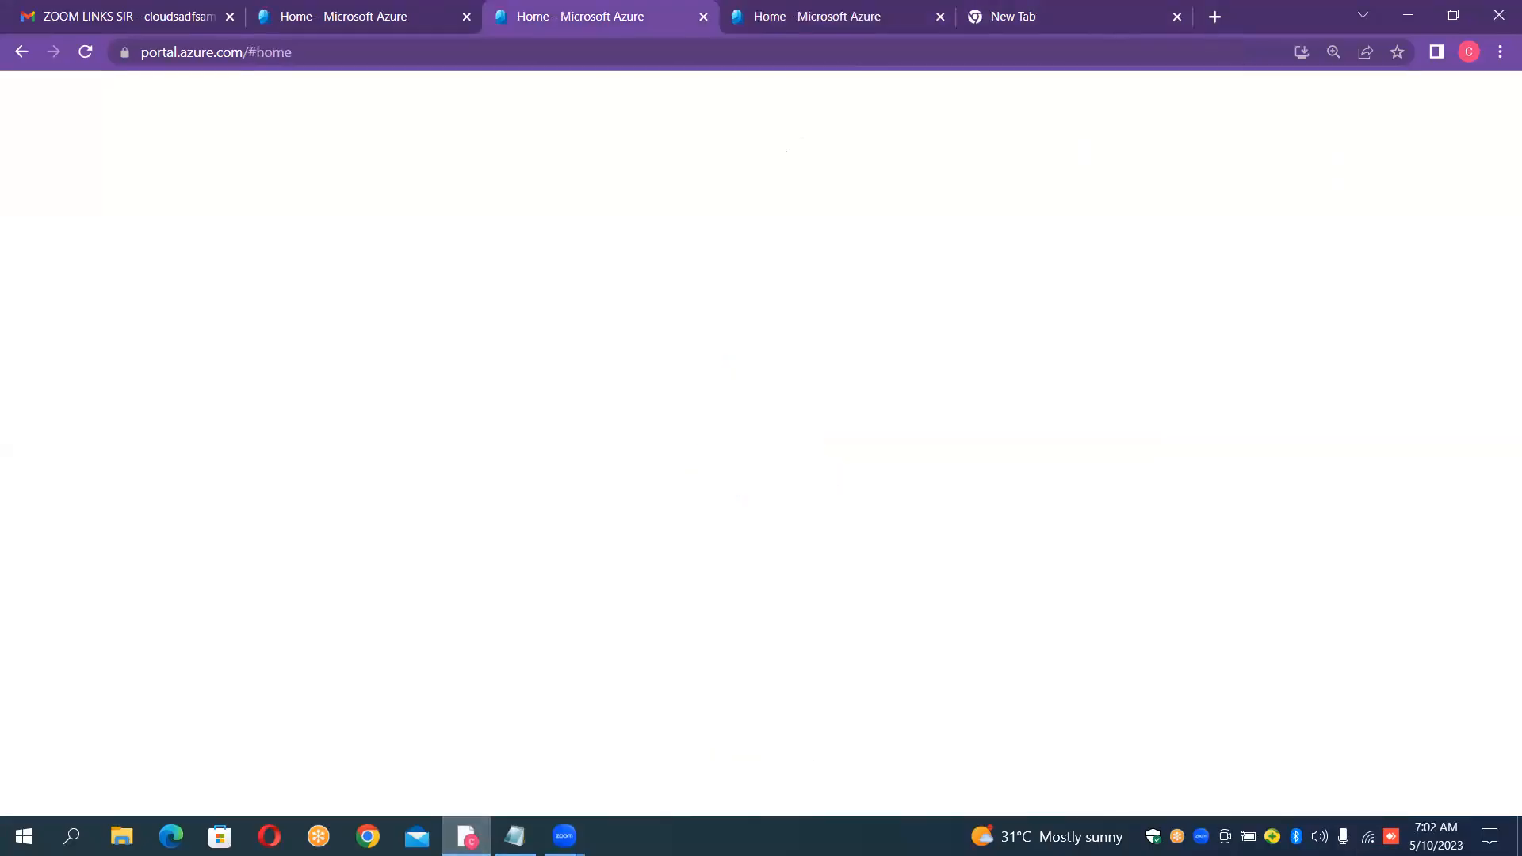
left_click(466, 836)
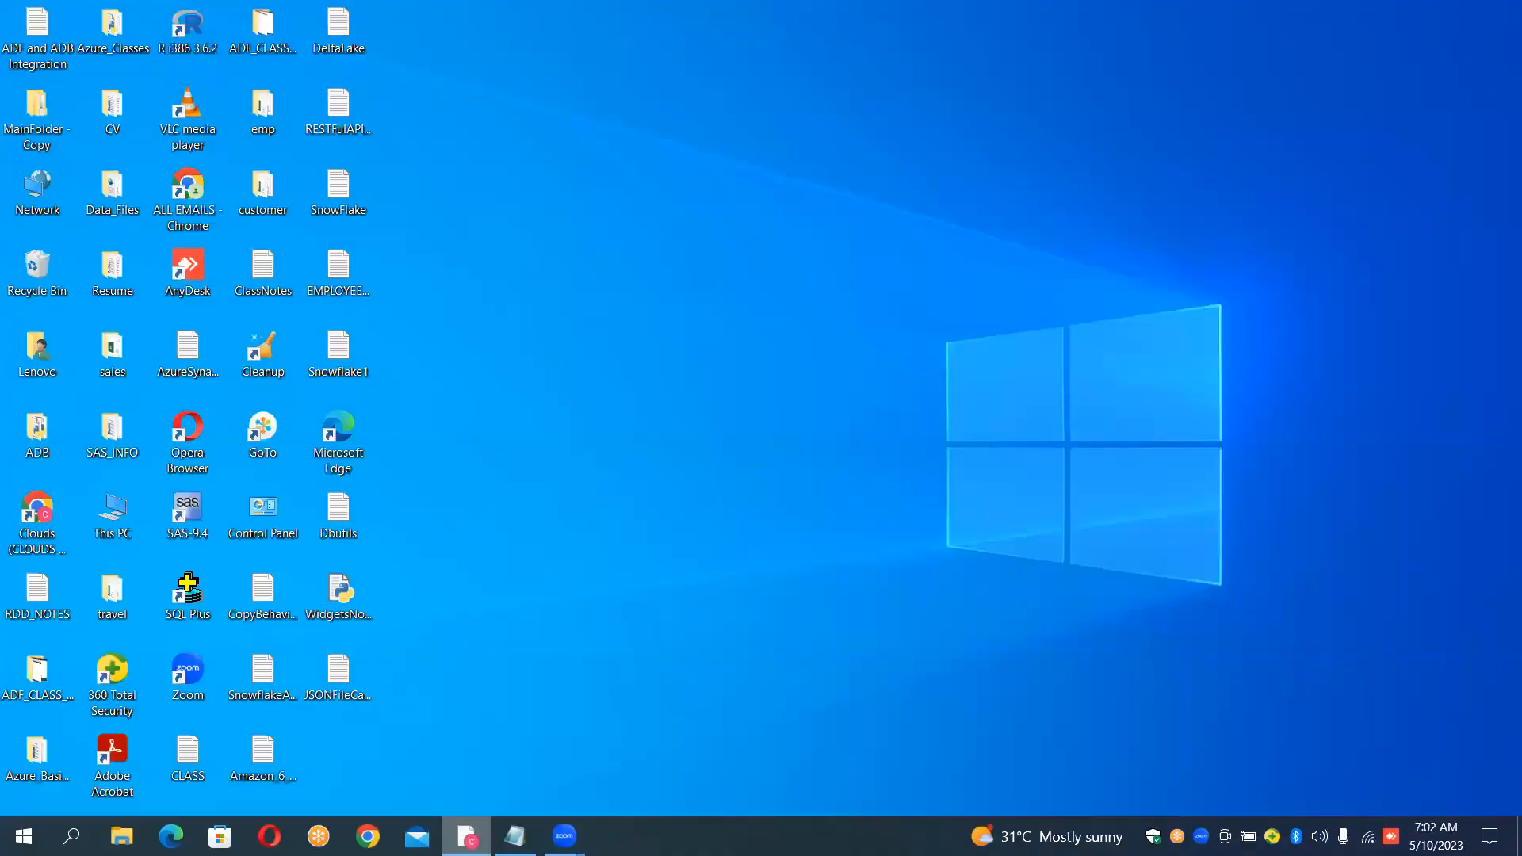
right_click(663, 334)
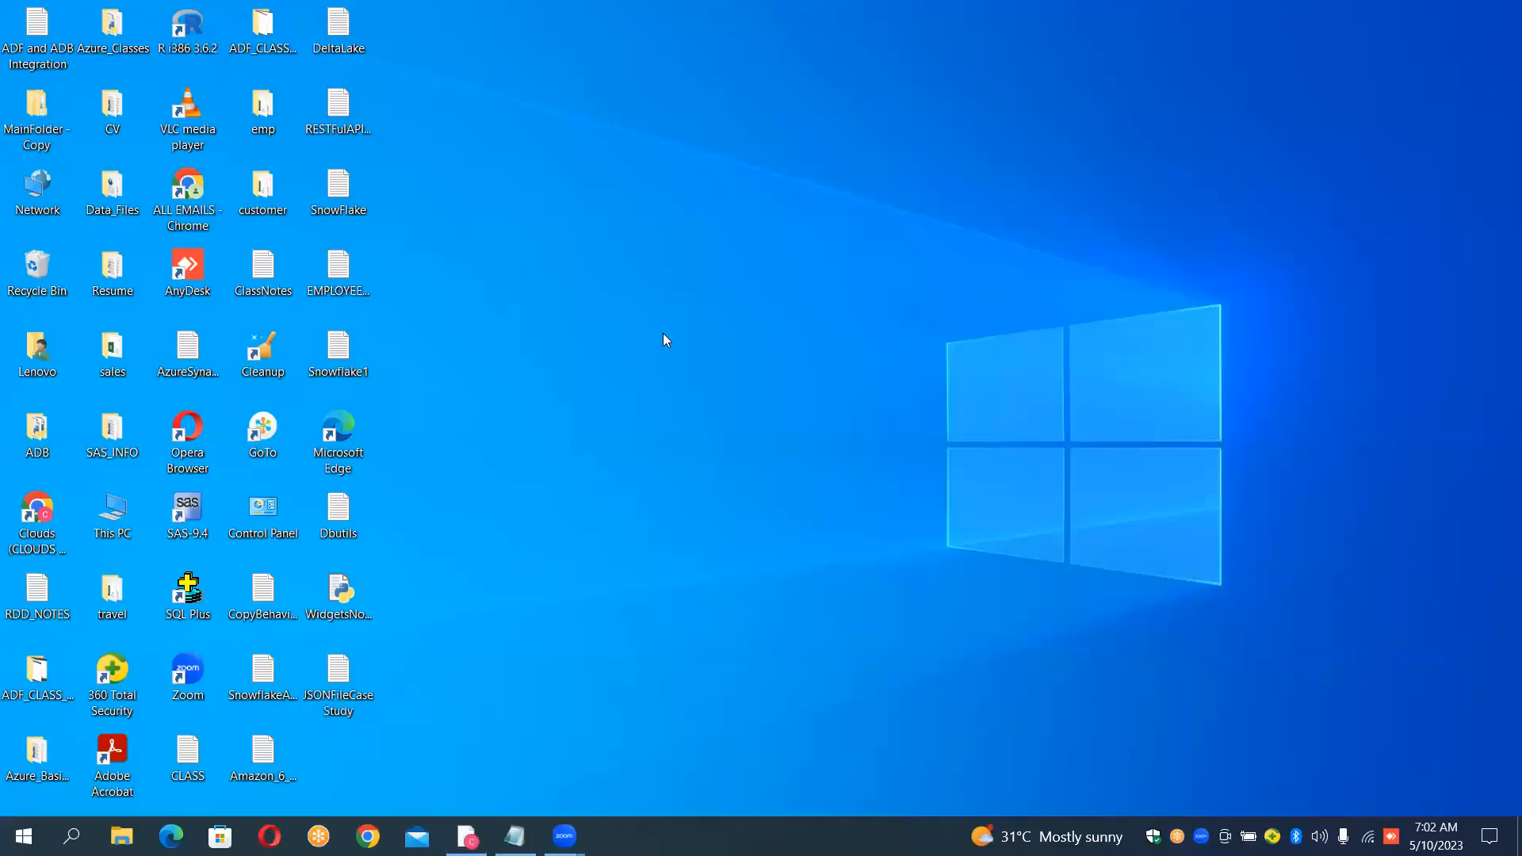
left_click(716, 393)
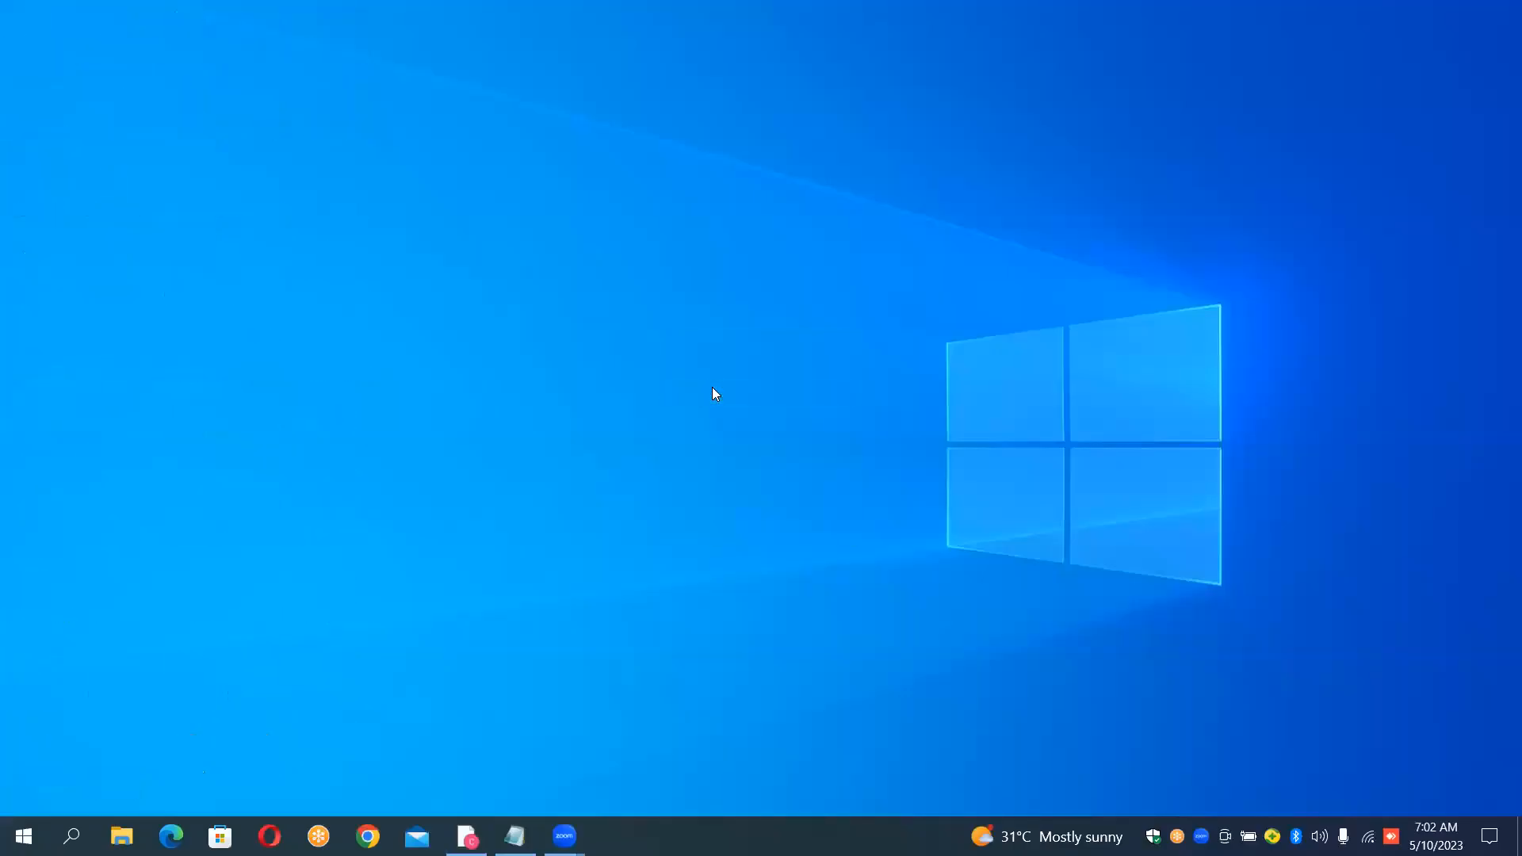
right_click(713, 388)
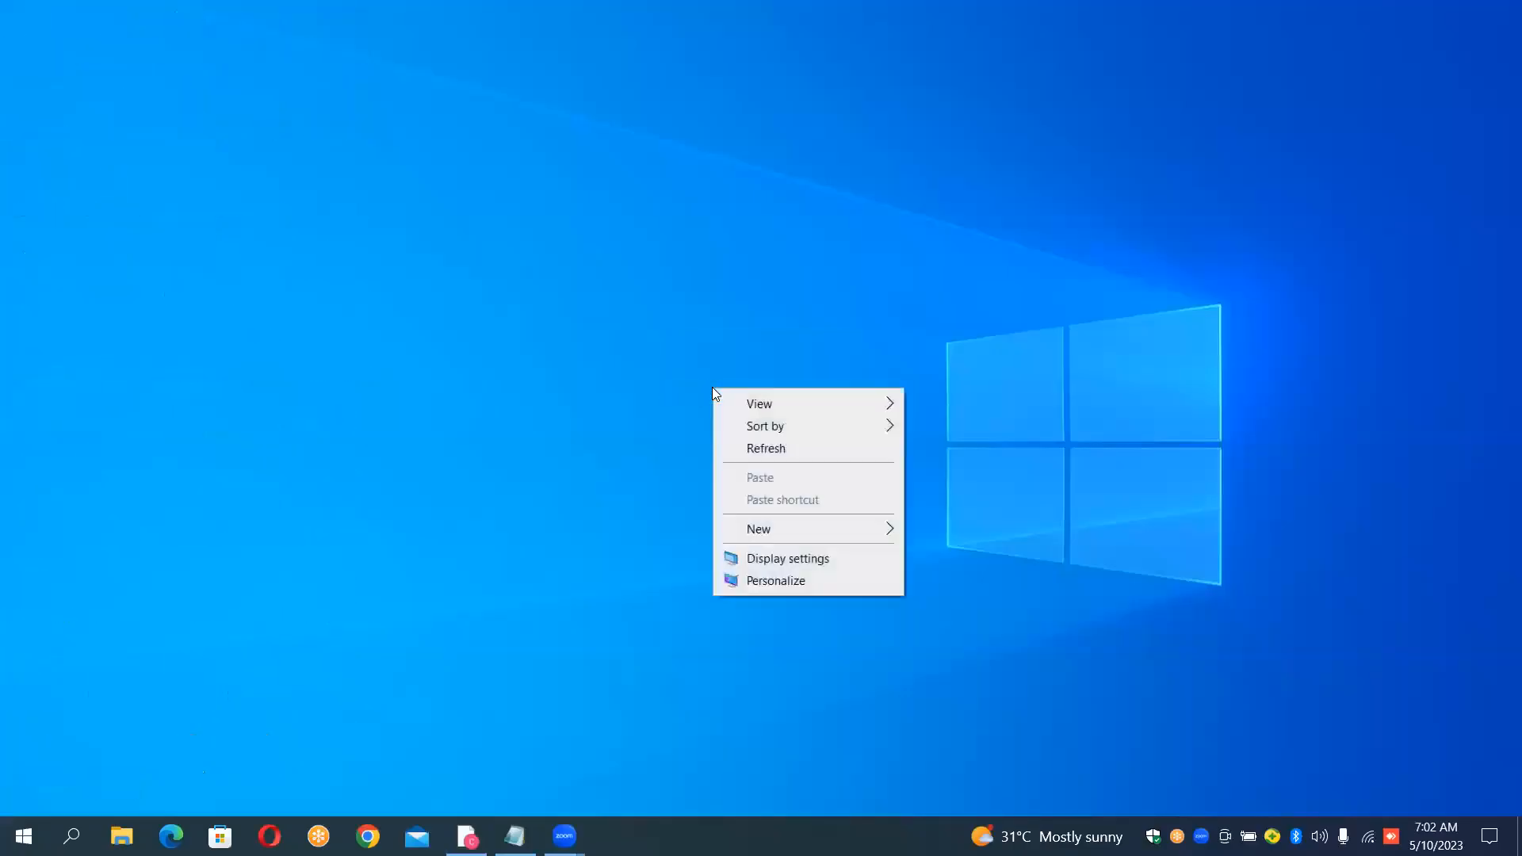
left_click(775, 453)
right_click(774, 452)
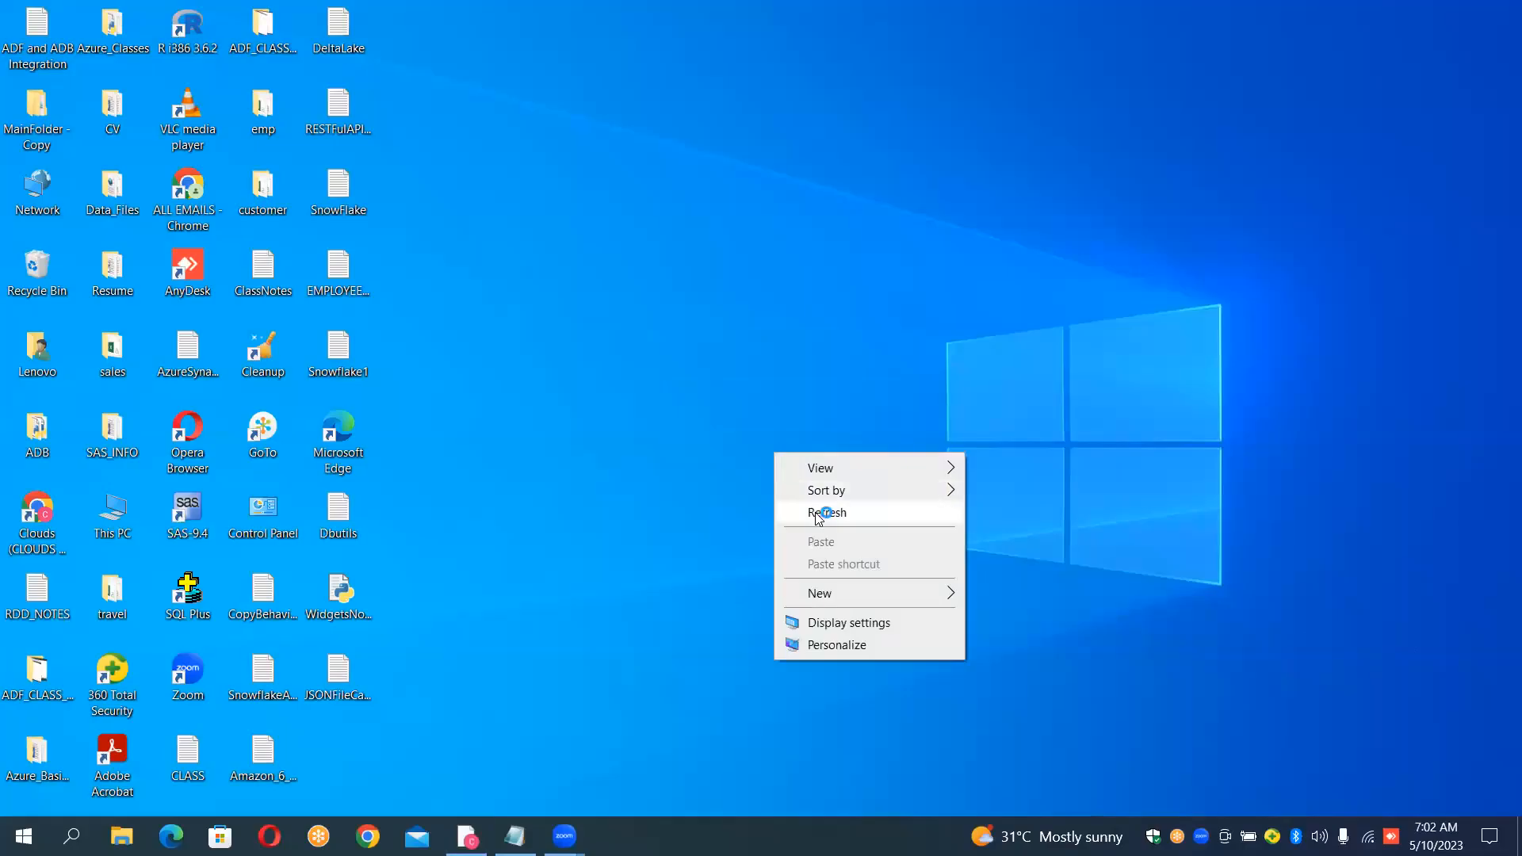
left_click(816, 513)
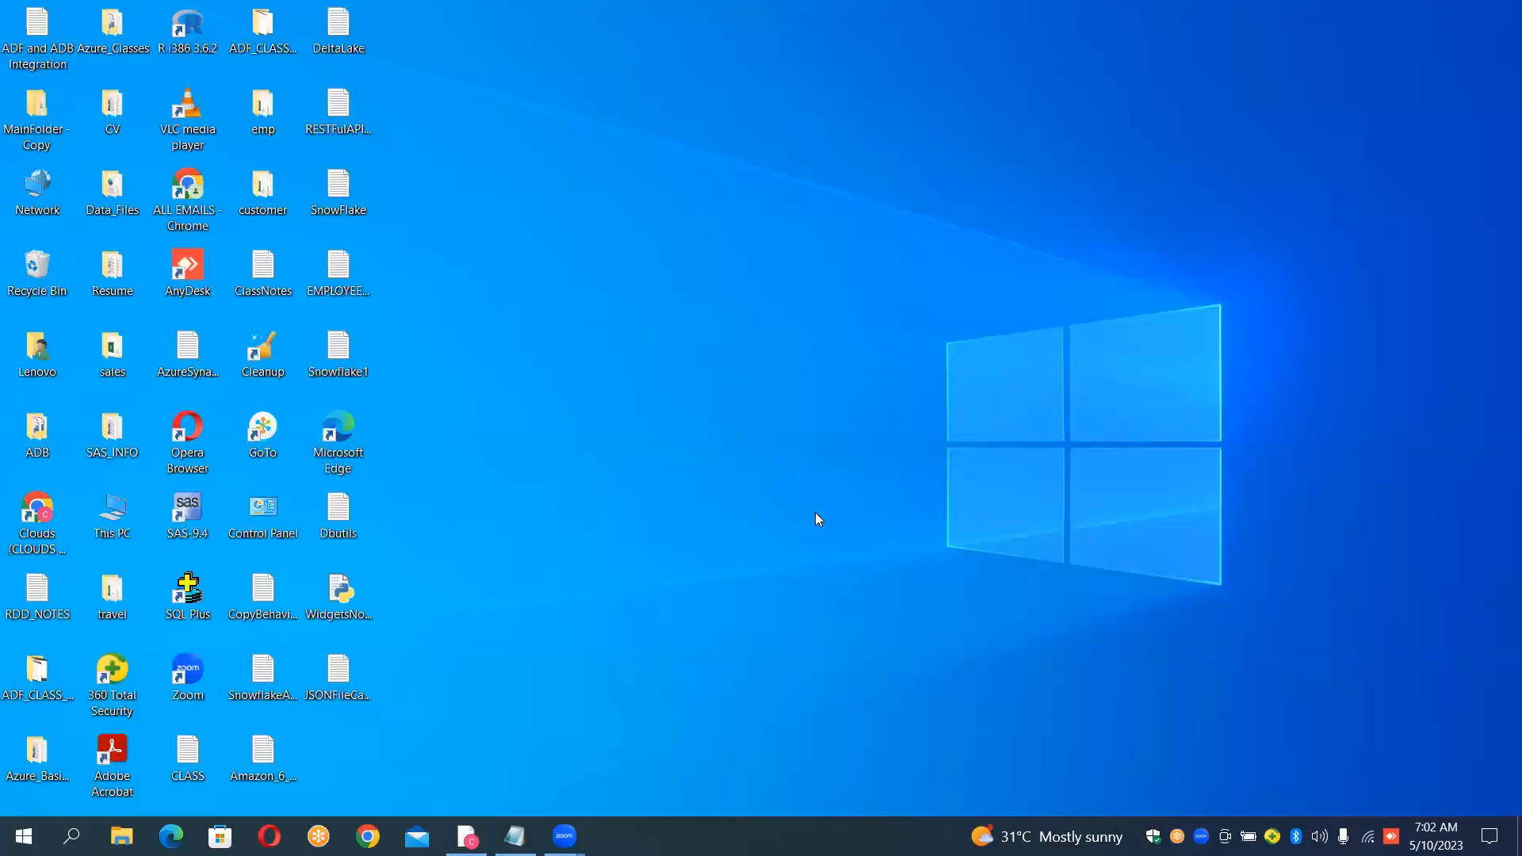
right_click(815, 512)
left_click(889, 577)
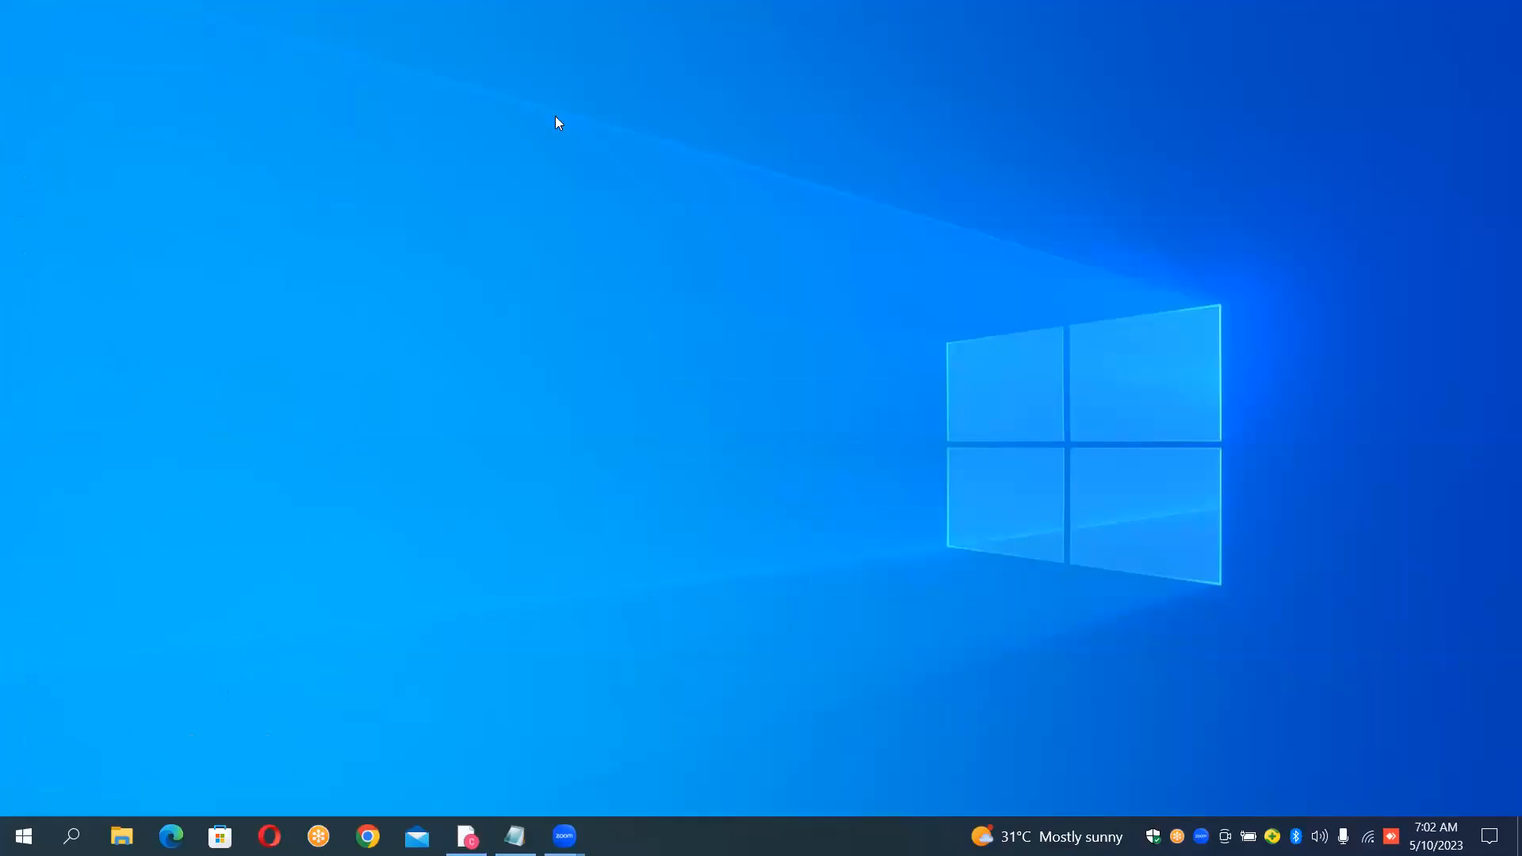
right_click(540, 100)
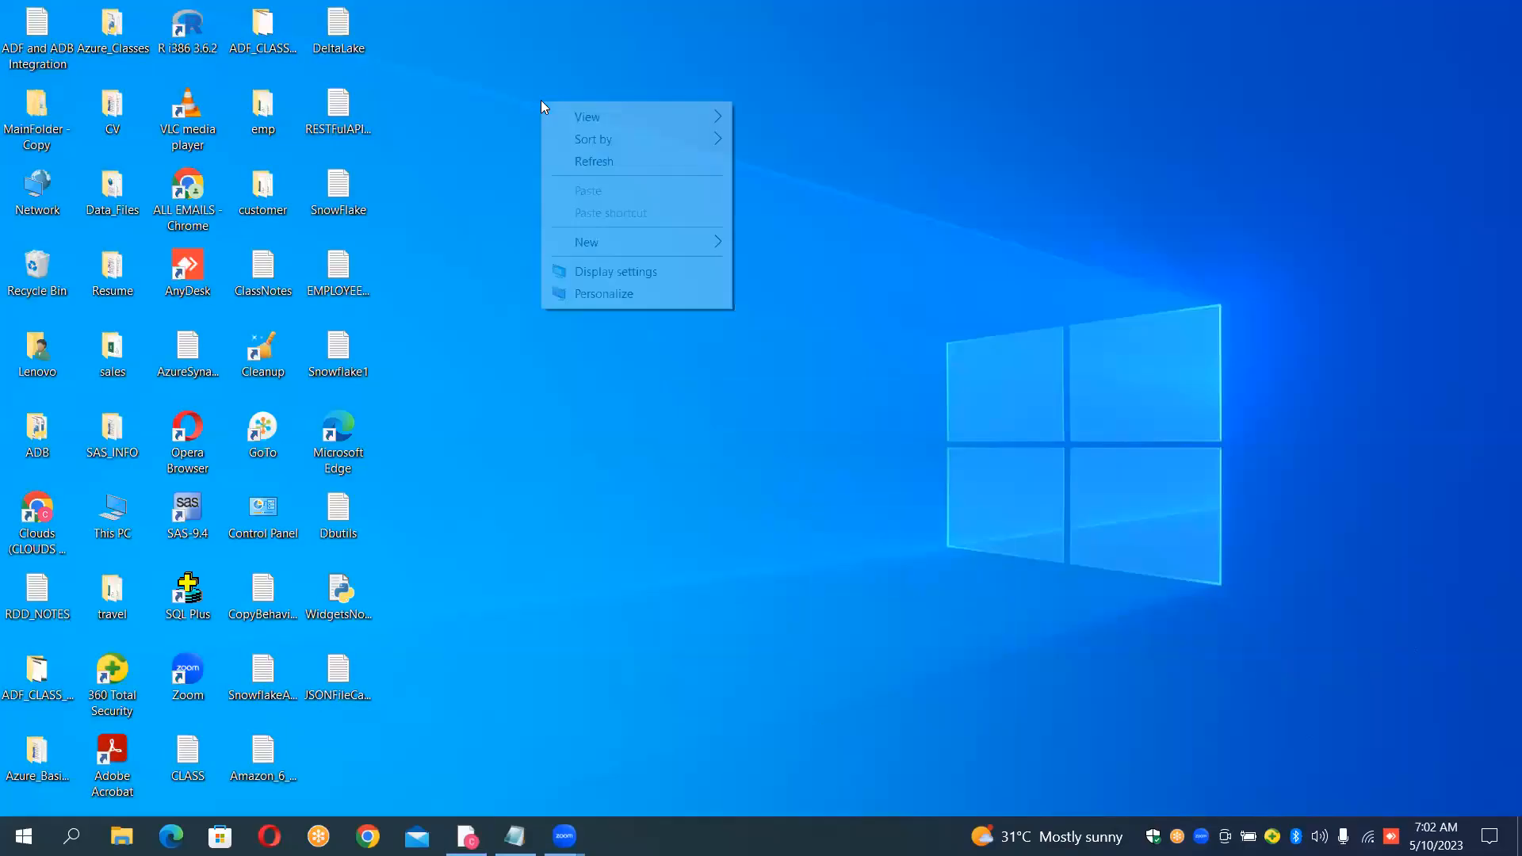
left_click(615, 162)
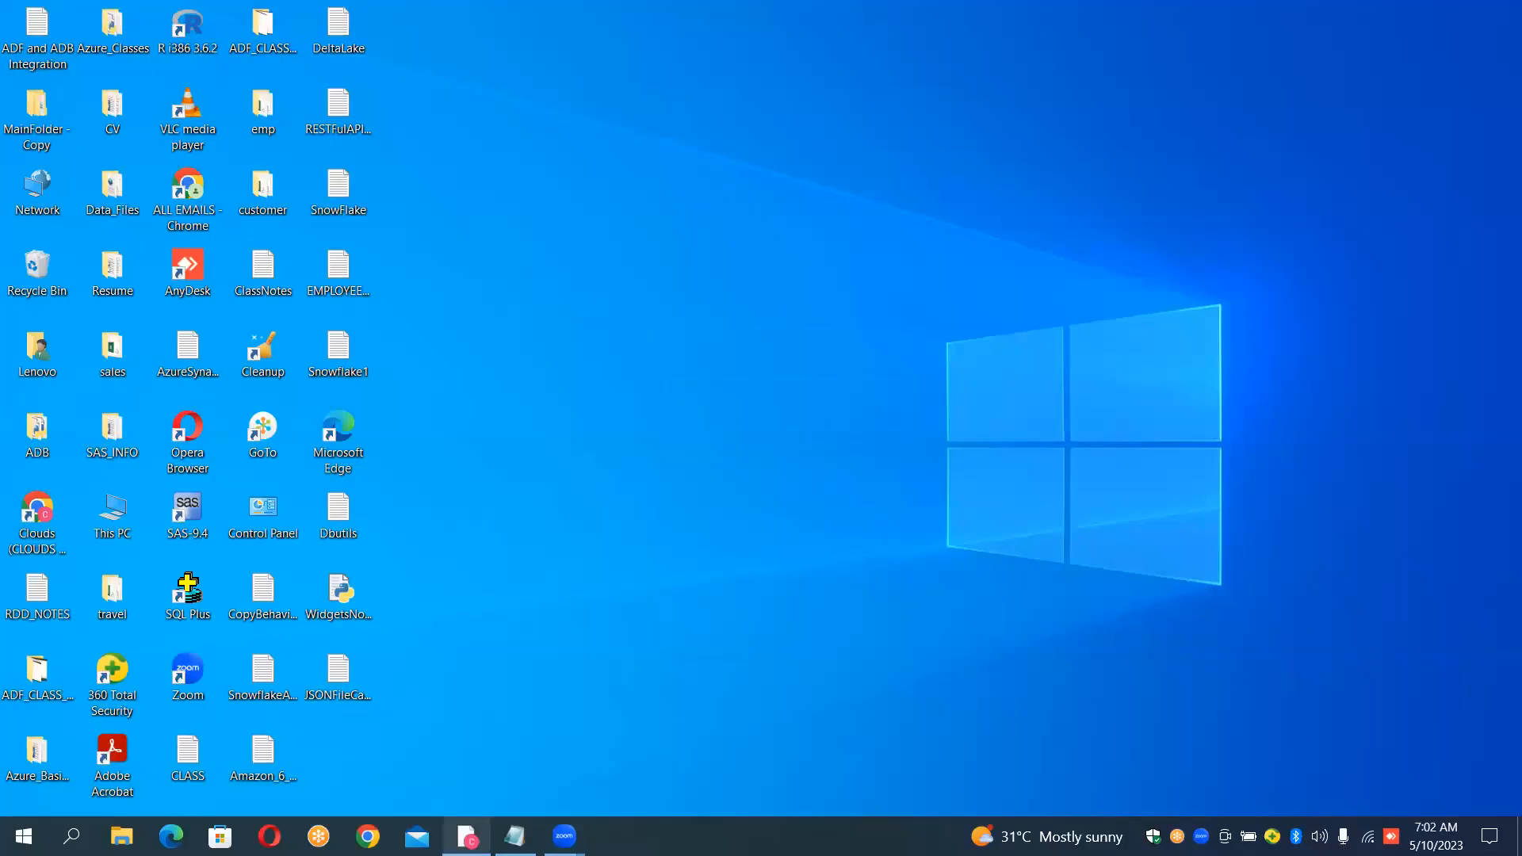
In the Azure portal in Chrome, create a resource group named ContainersParamRG and open it
left_click(467, 837)
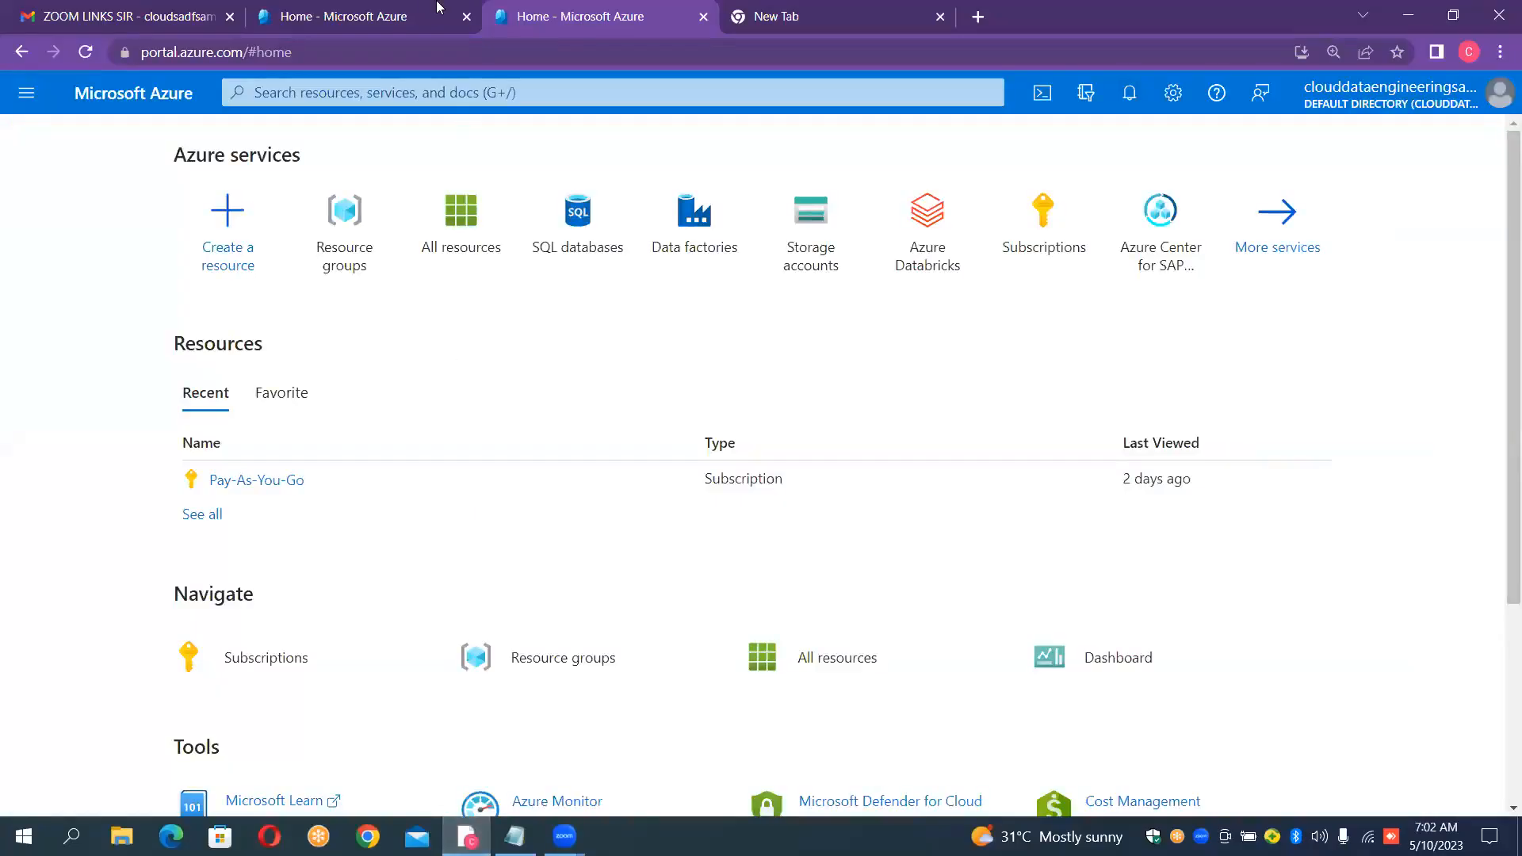
left_click(410, 16)
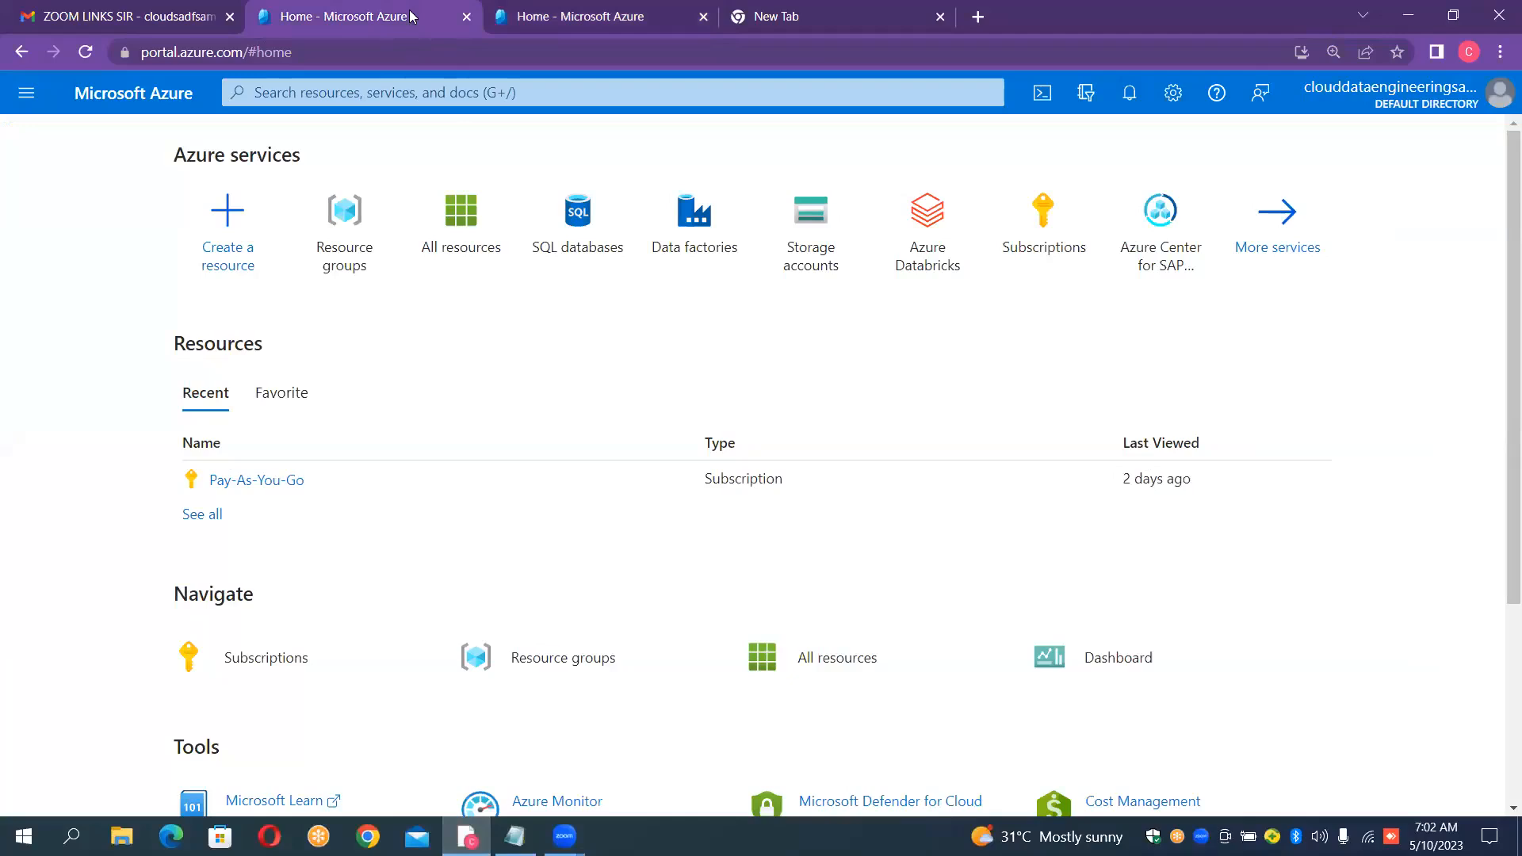
left_click(359, 242)
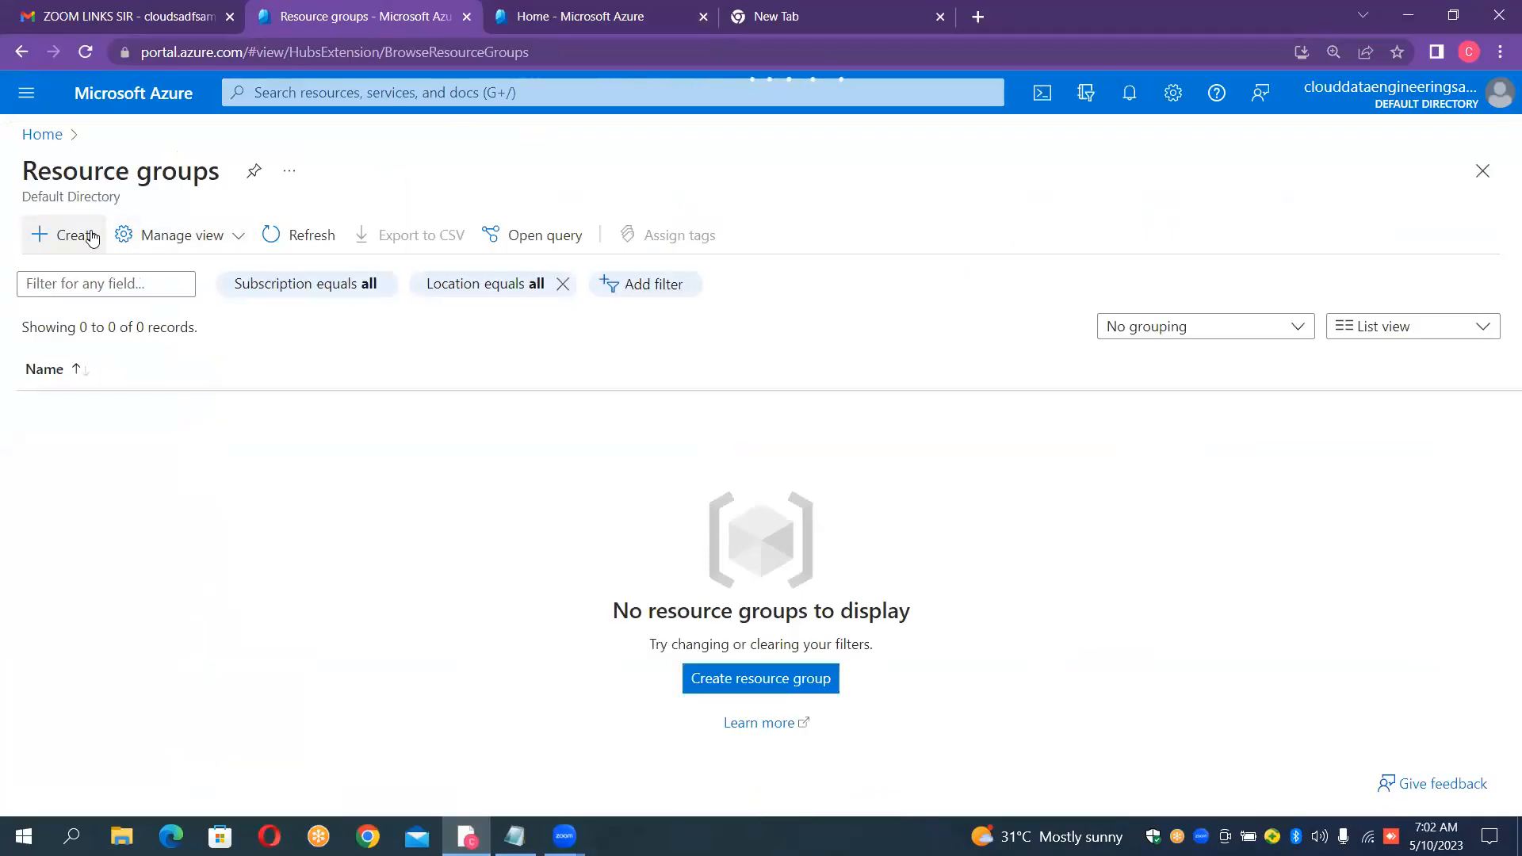
left_click(91, 238)
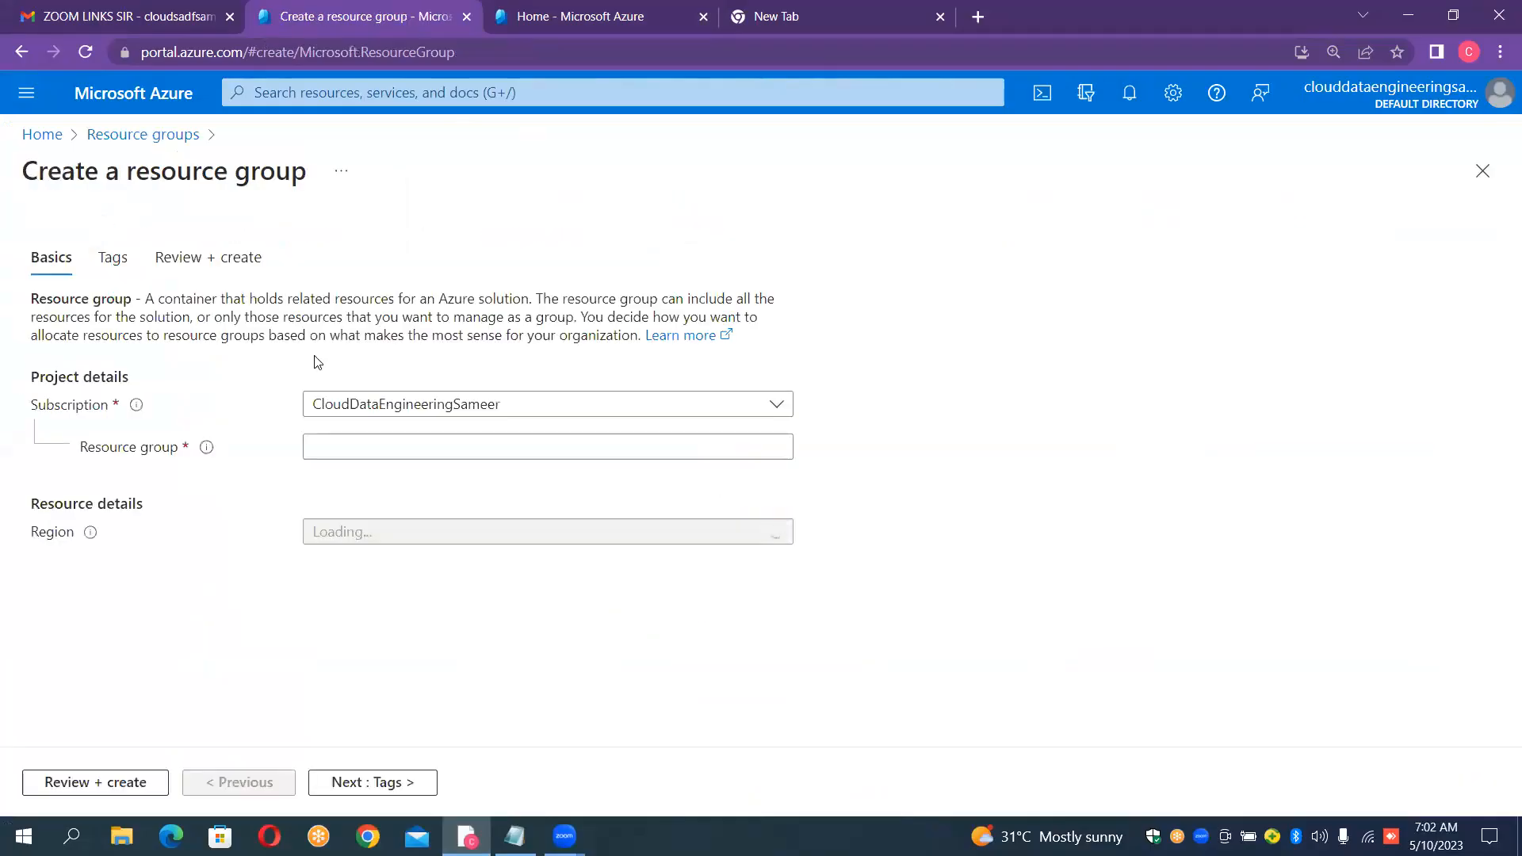
left_click(390, 445)
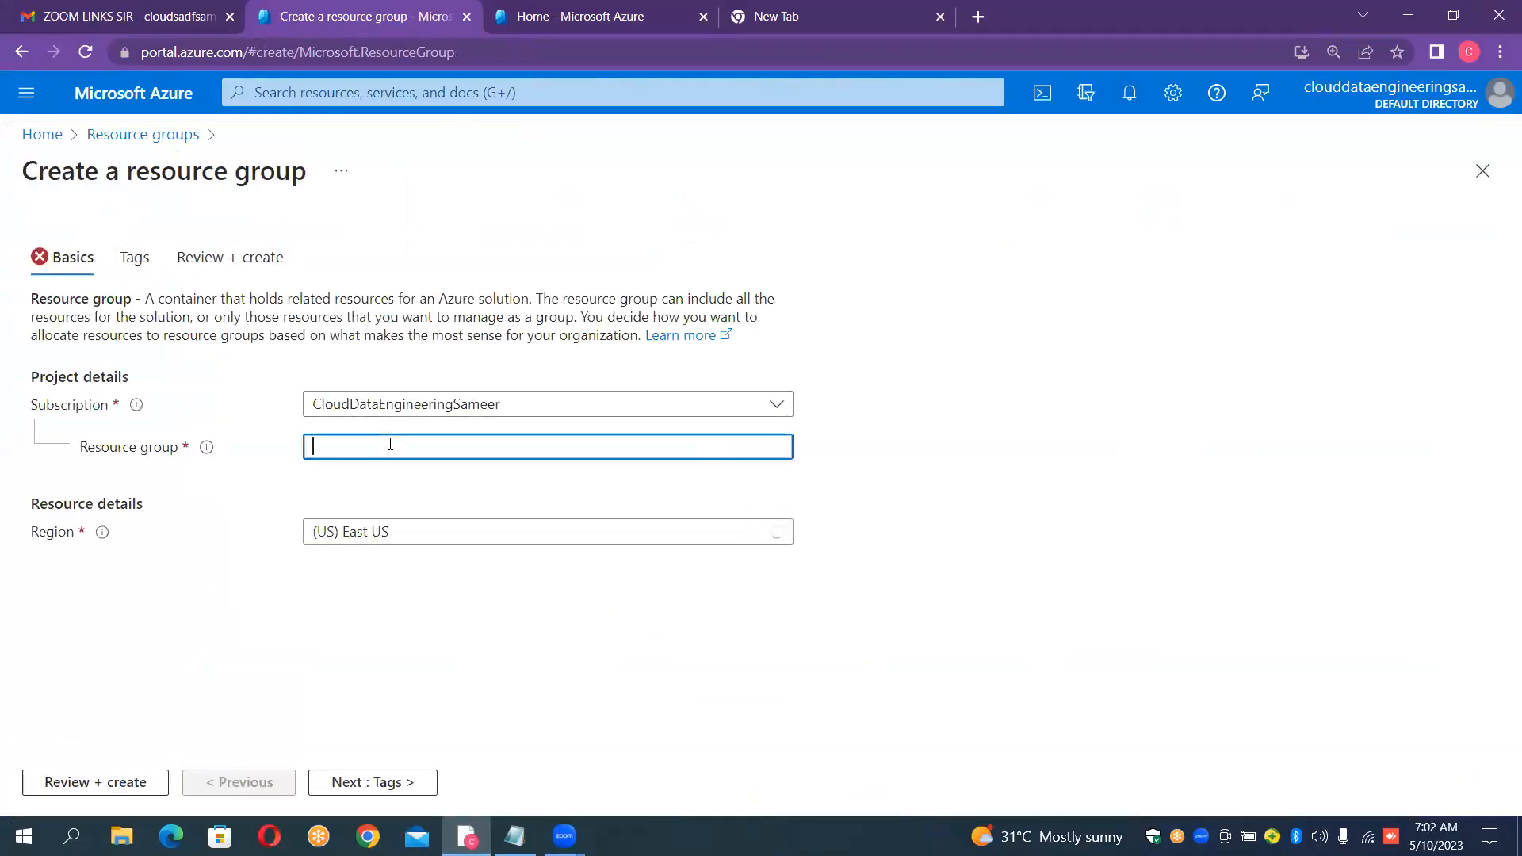
type("ContainersParamRG")
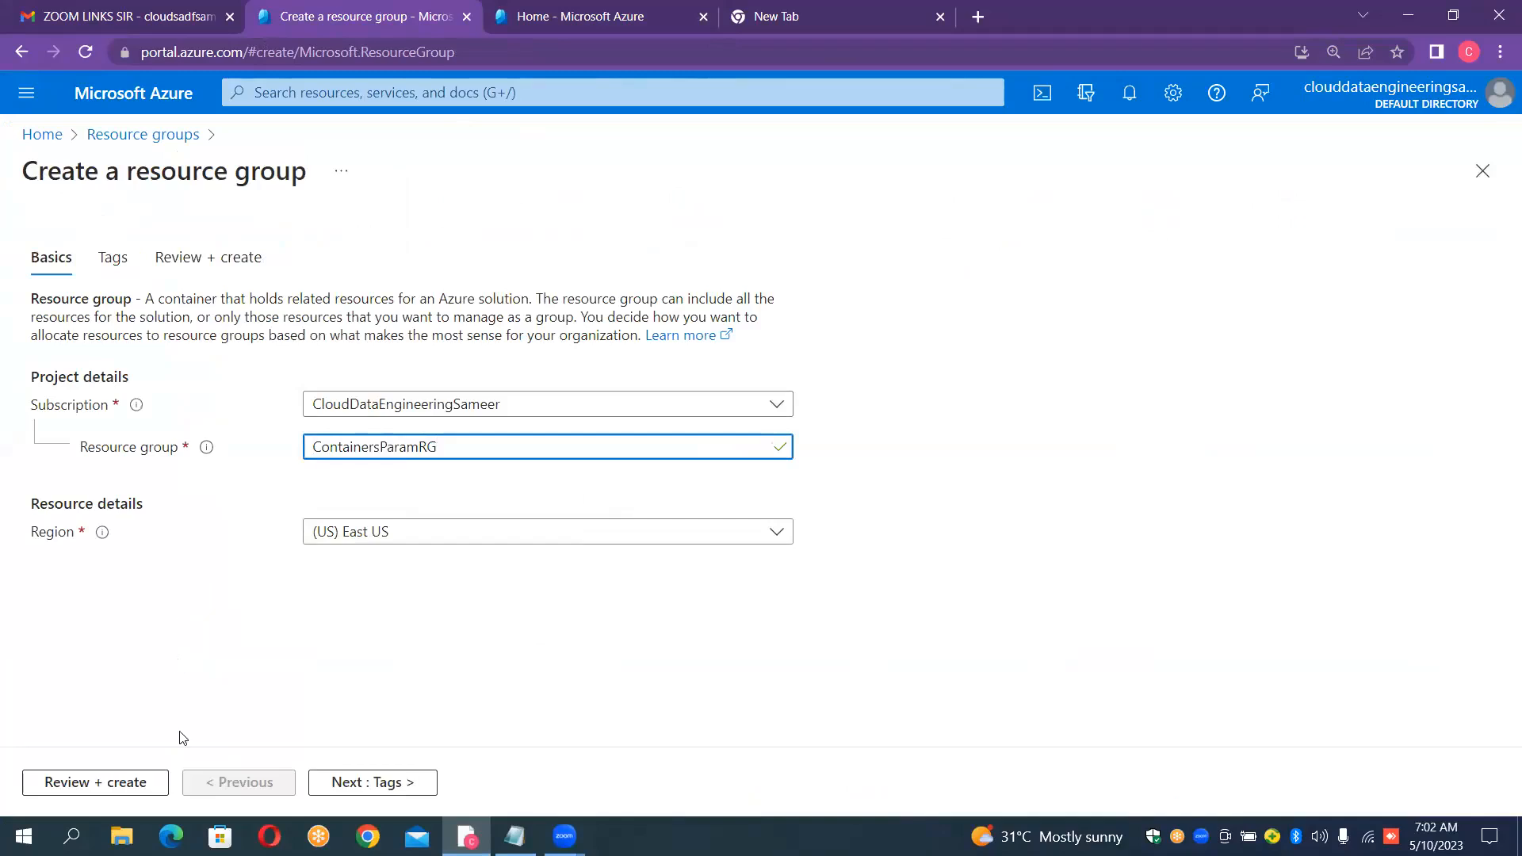
left_click(127, 781)
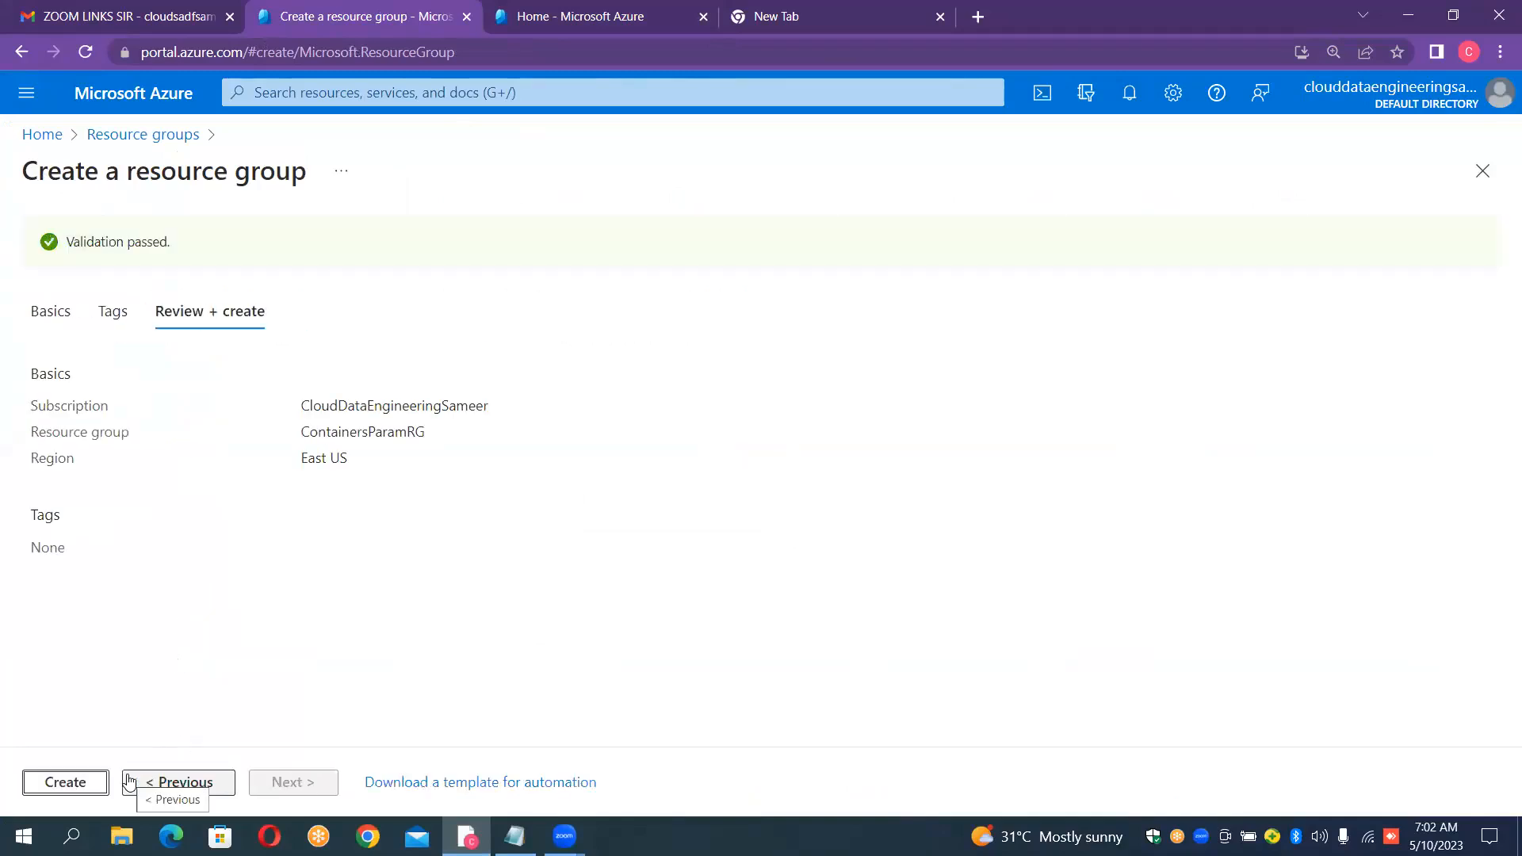
left_click(84, 783)
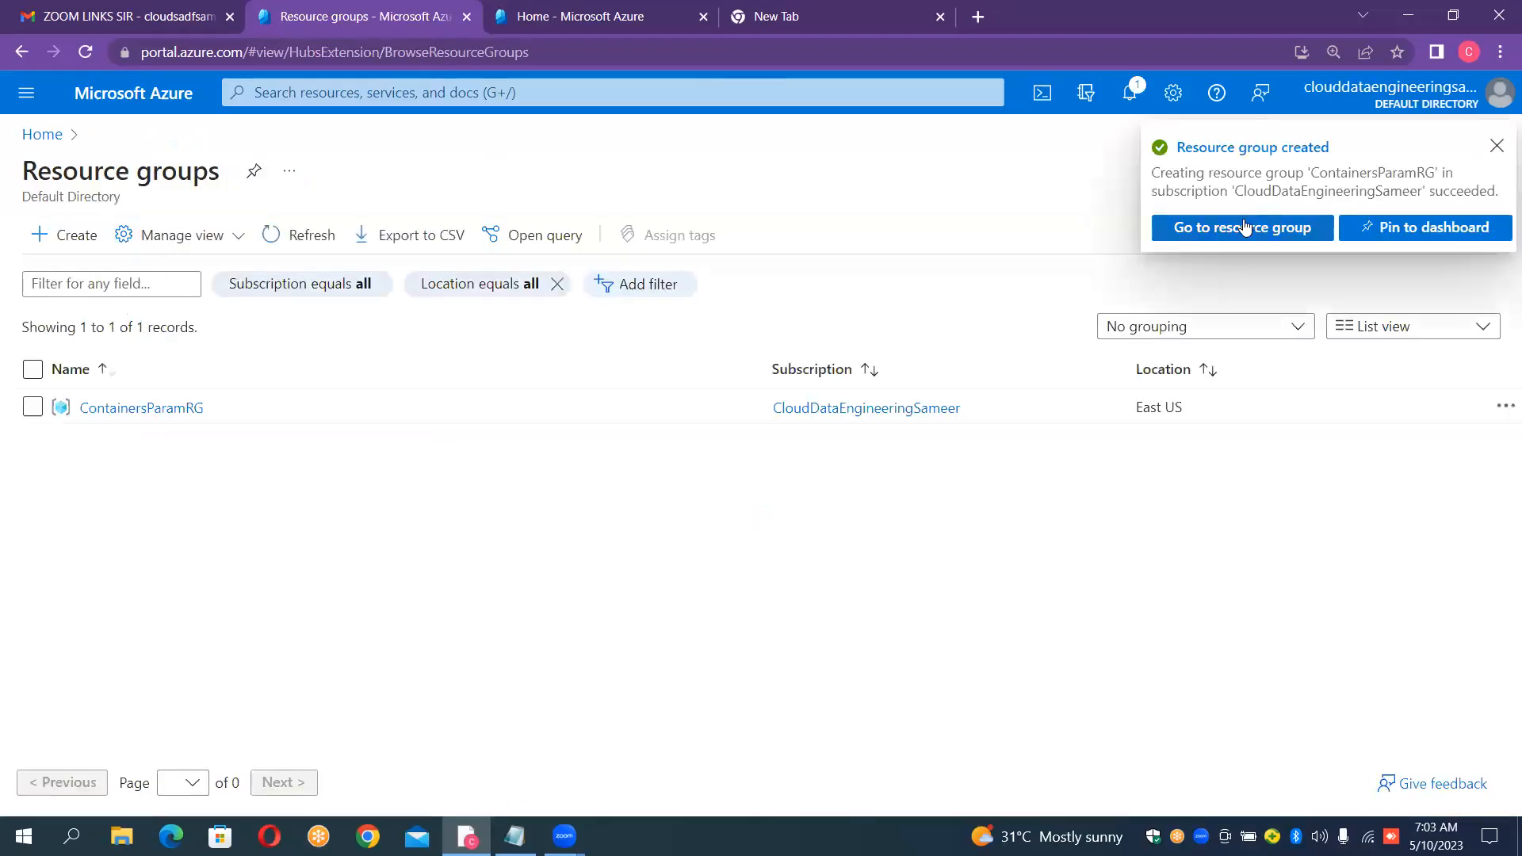
left_click(1241, 225)
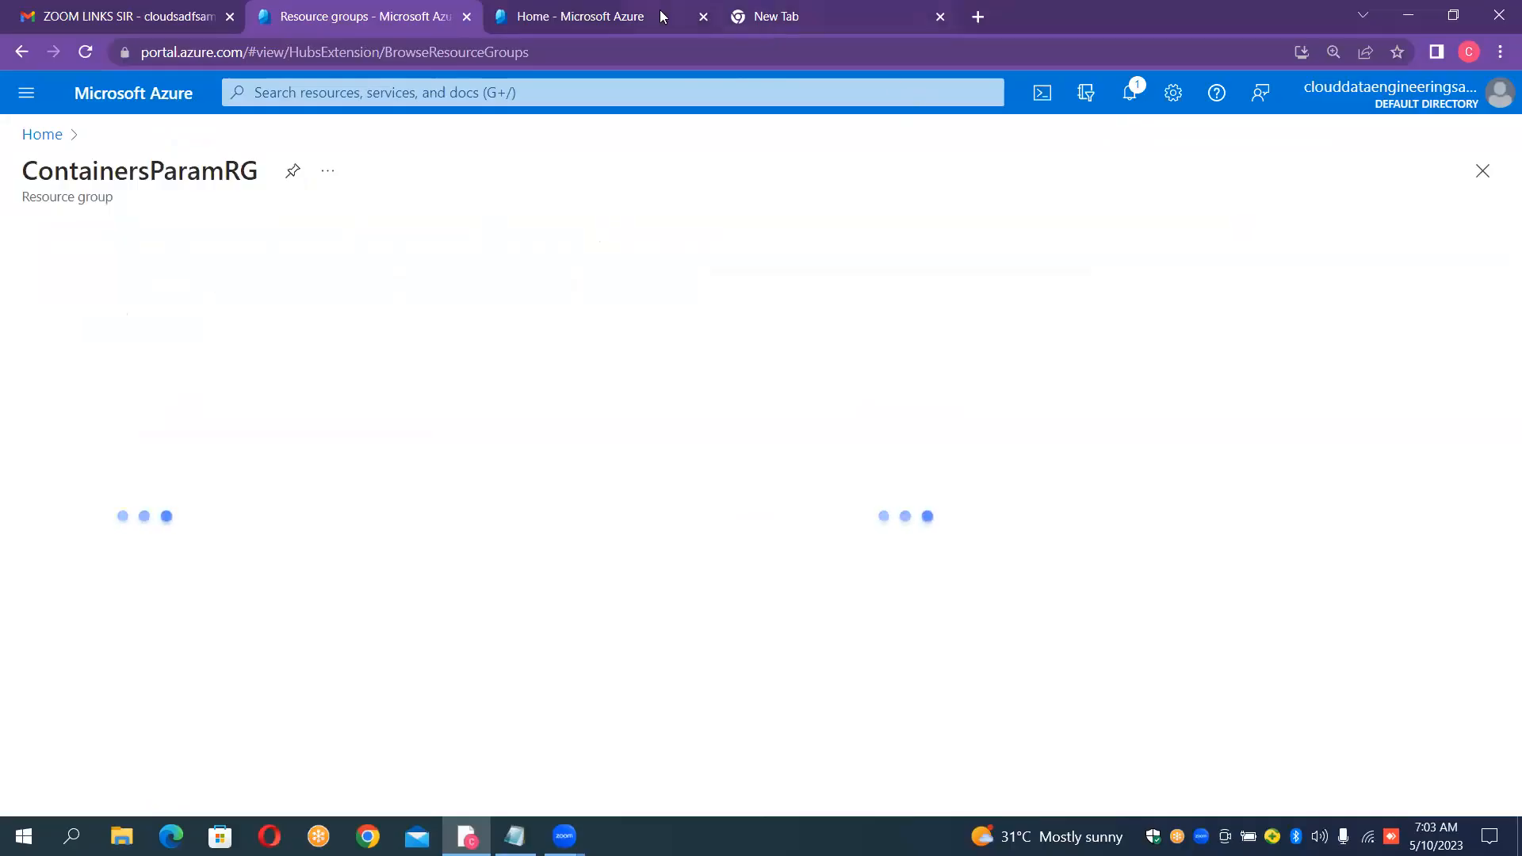
Open the storage accounts list and check the source and sink containers in the Notepad case study notes
left_click(619, 16)
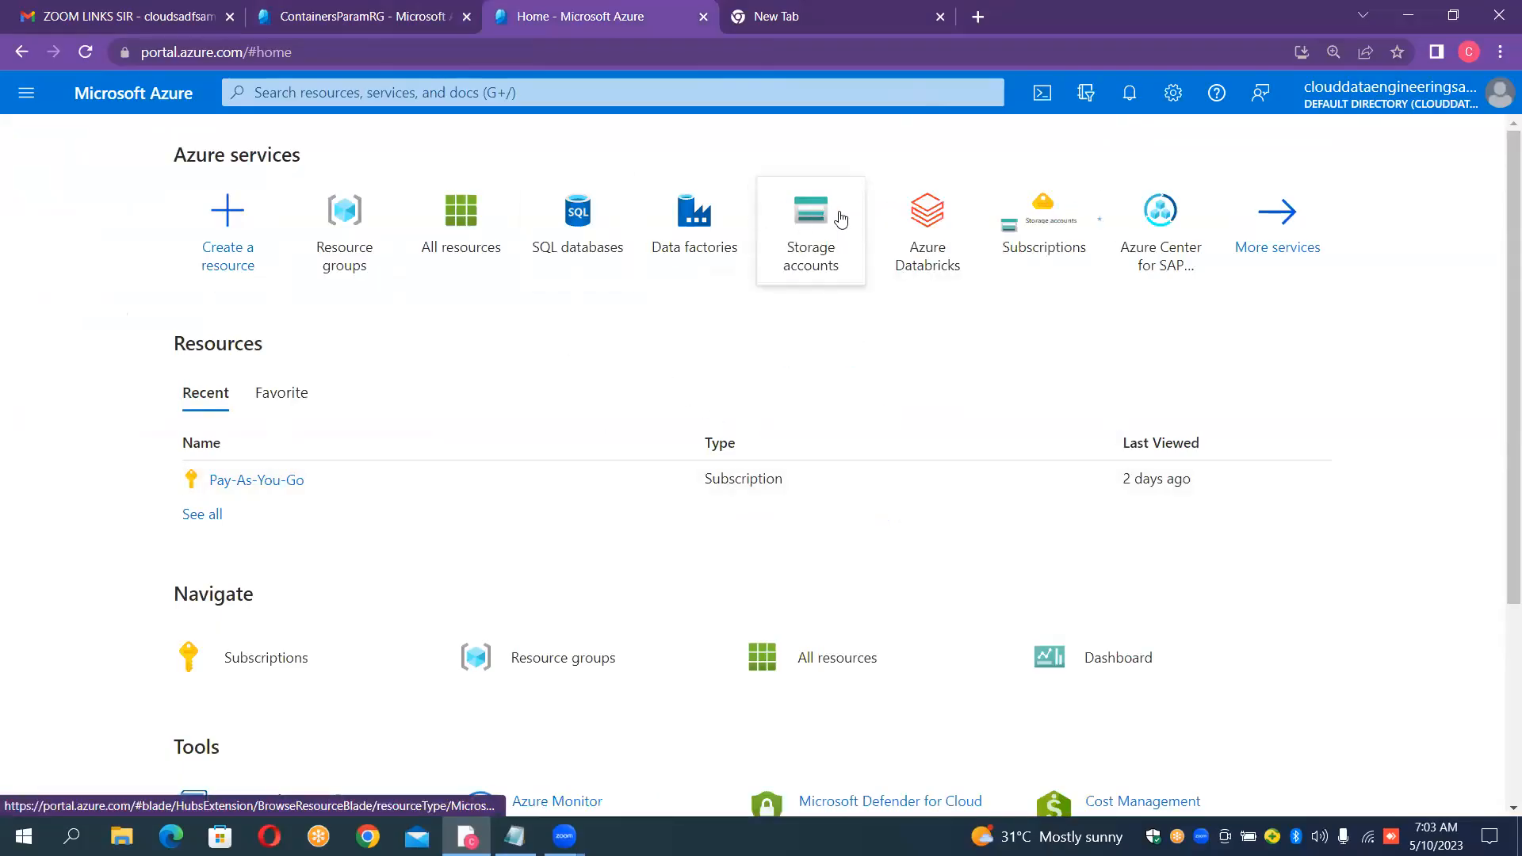
left_click(841, 219)
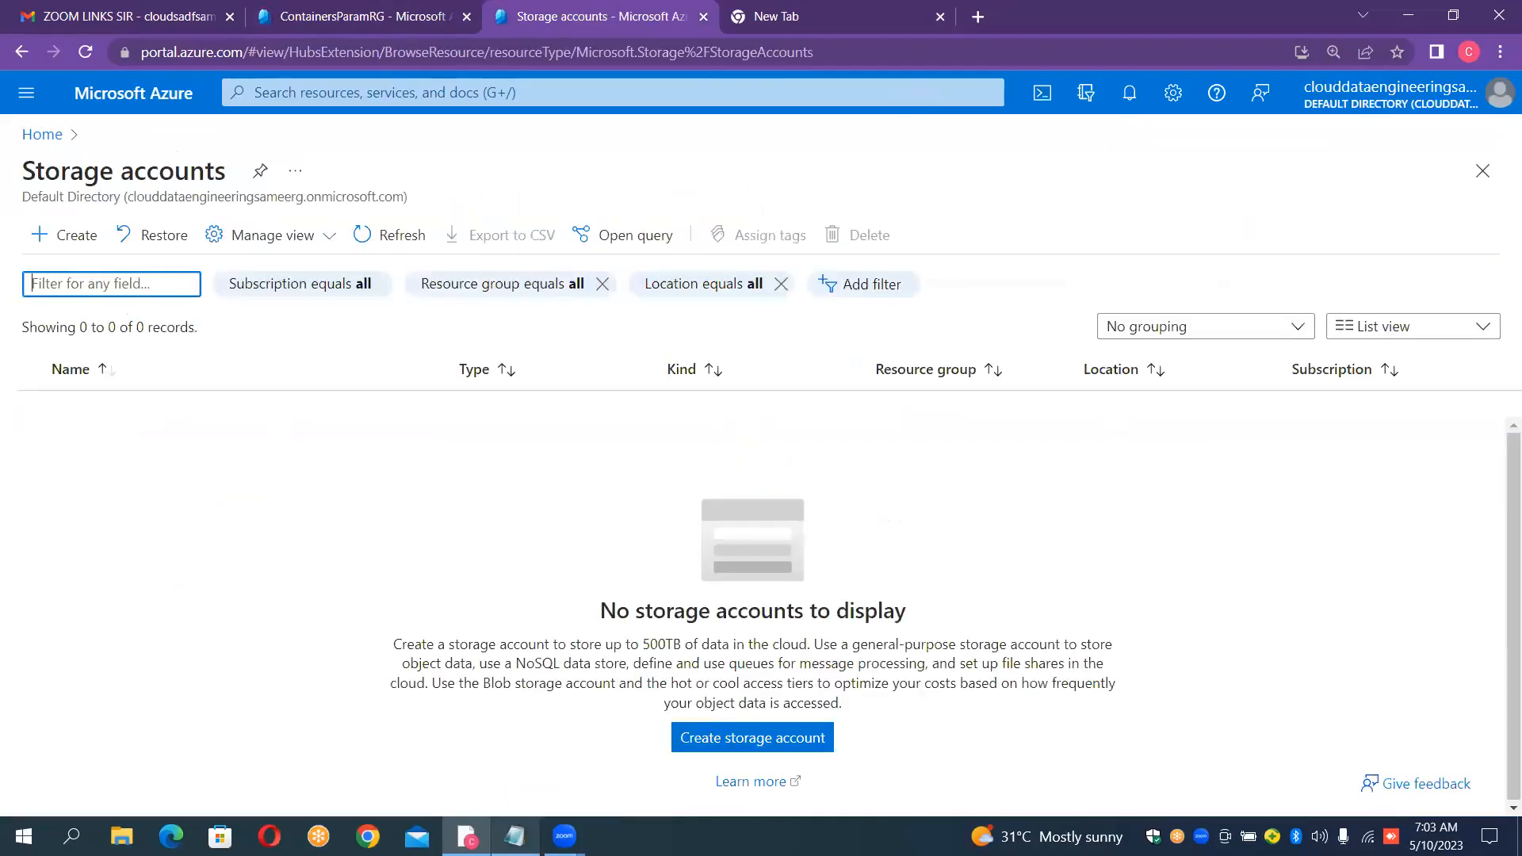
left_click(515, 835)
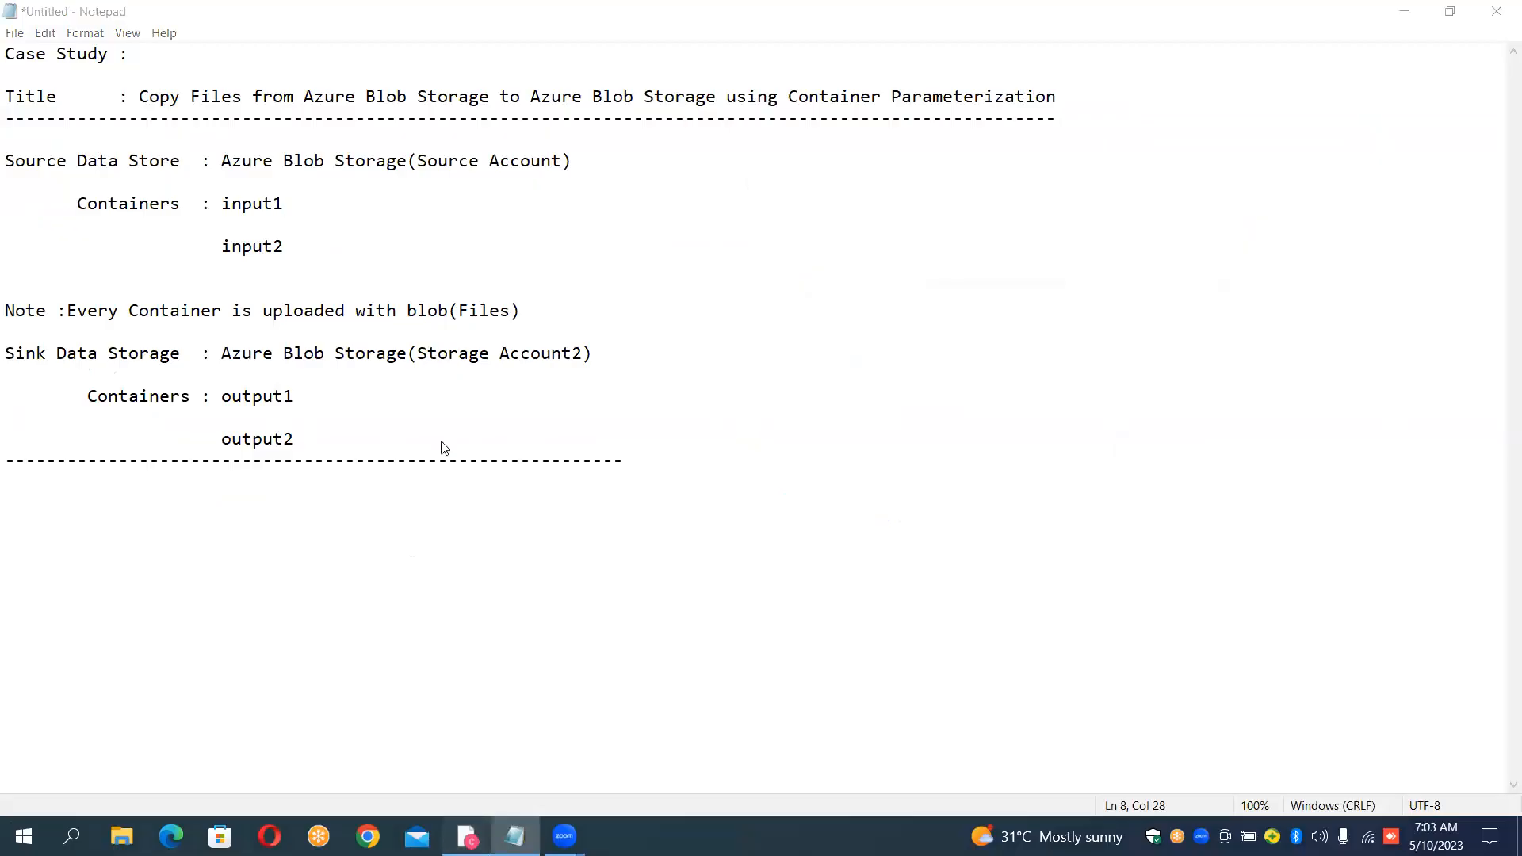
key("alt+Tab")
Create and deploy a storage account named sourcecontainersparam in the ContainersParamRG resource group
left_click(42, 134)
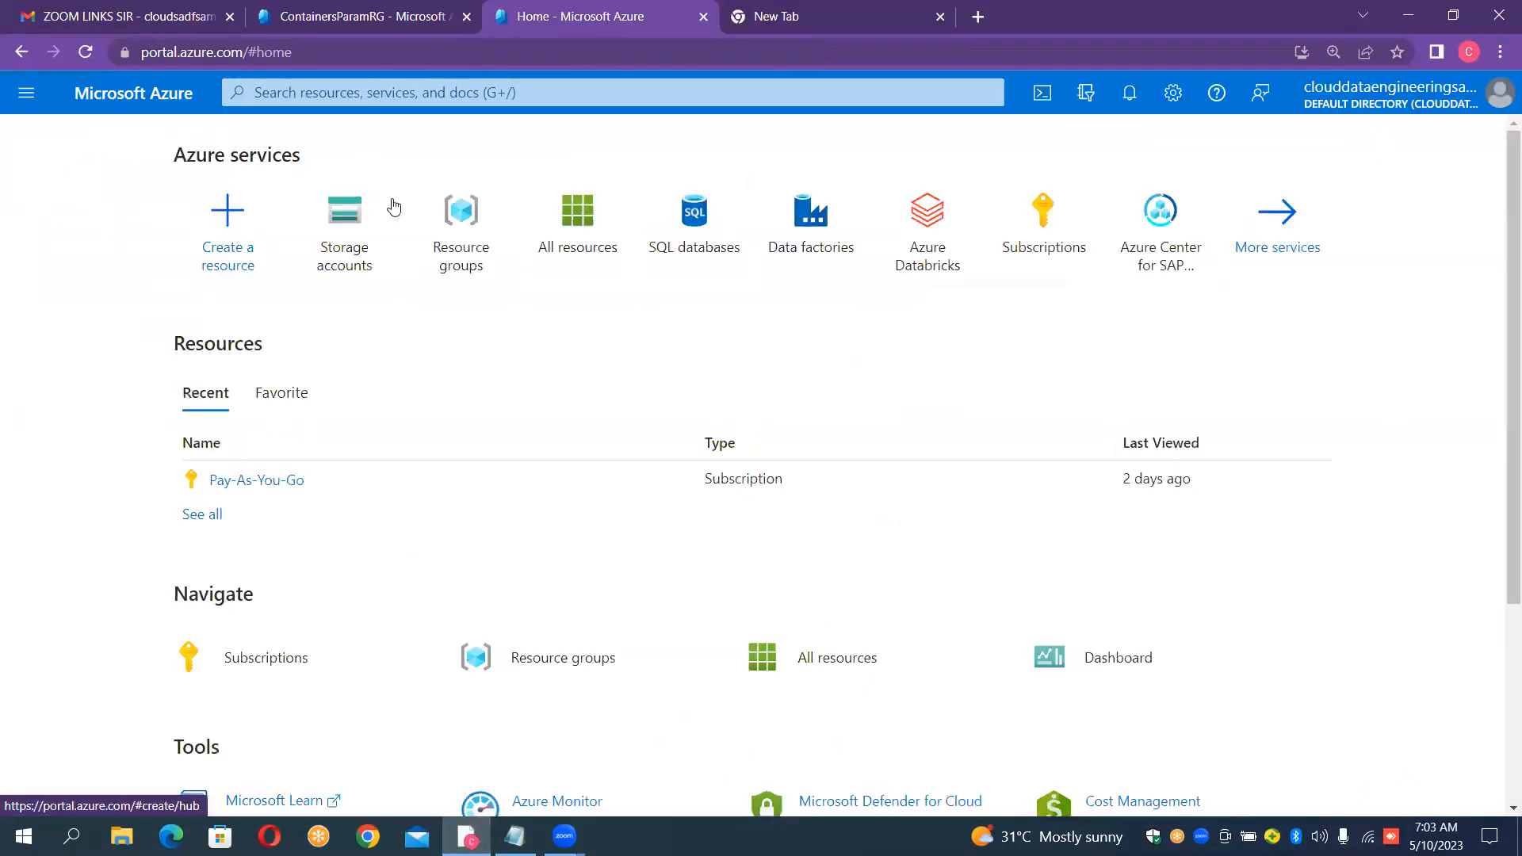
left_click(369, 220)
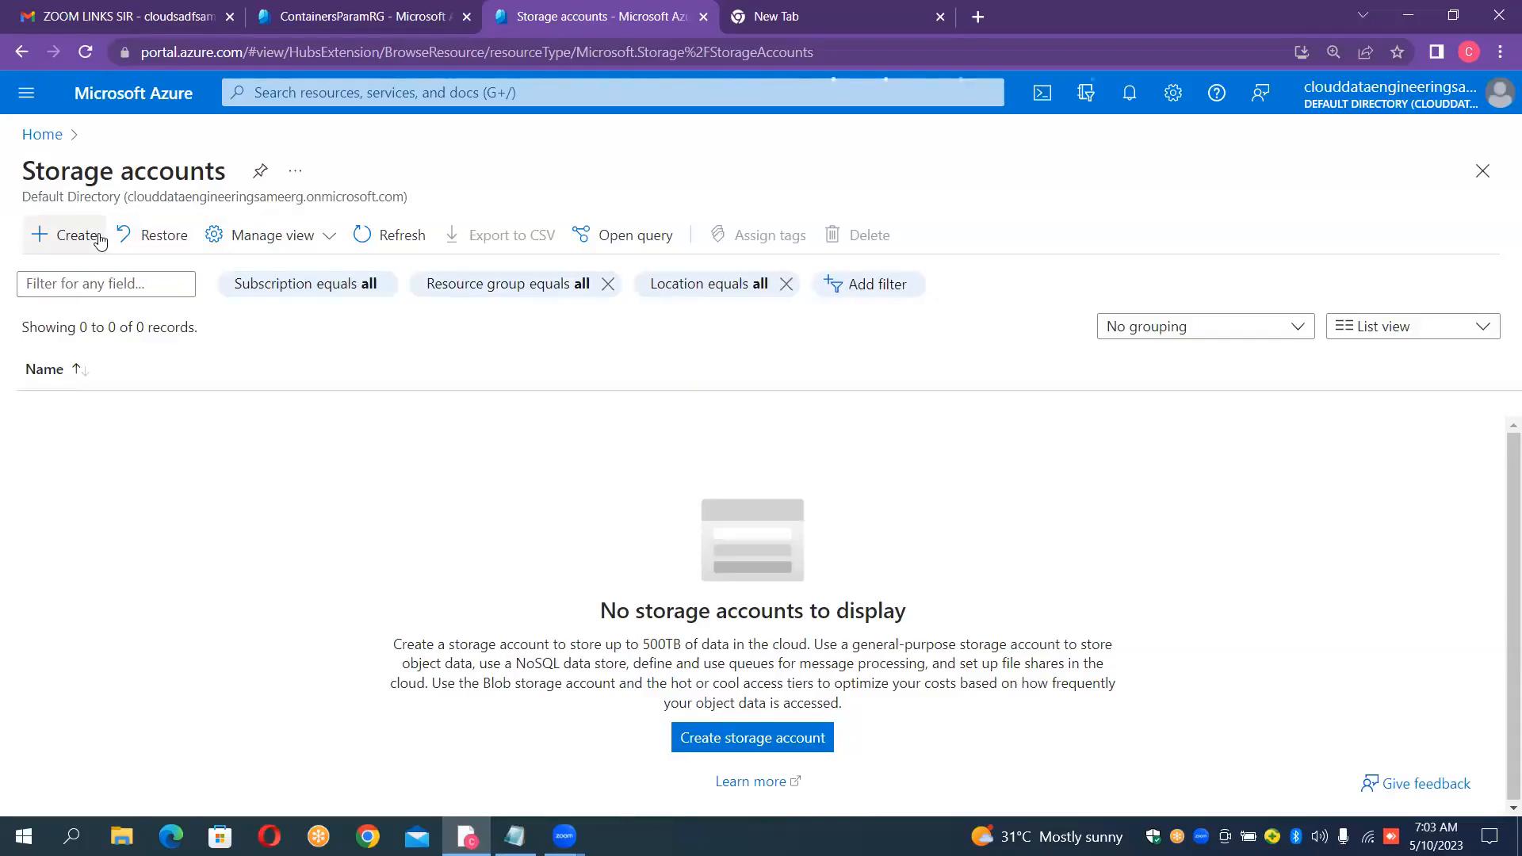
left_click(97, 236)
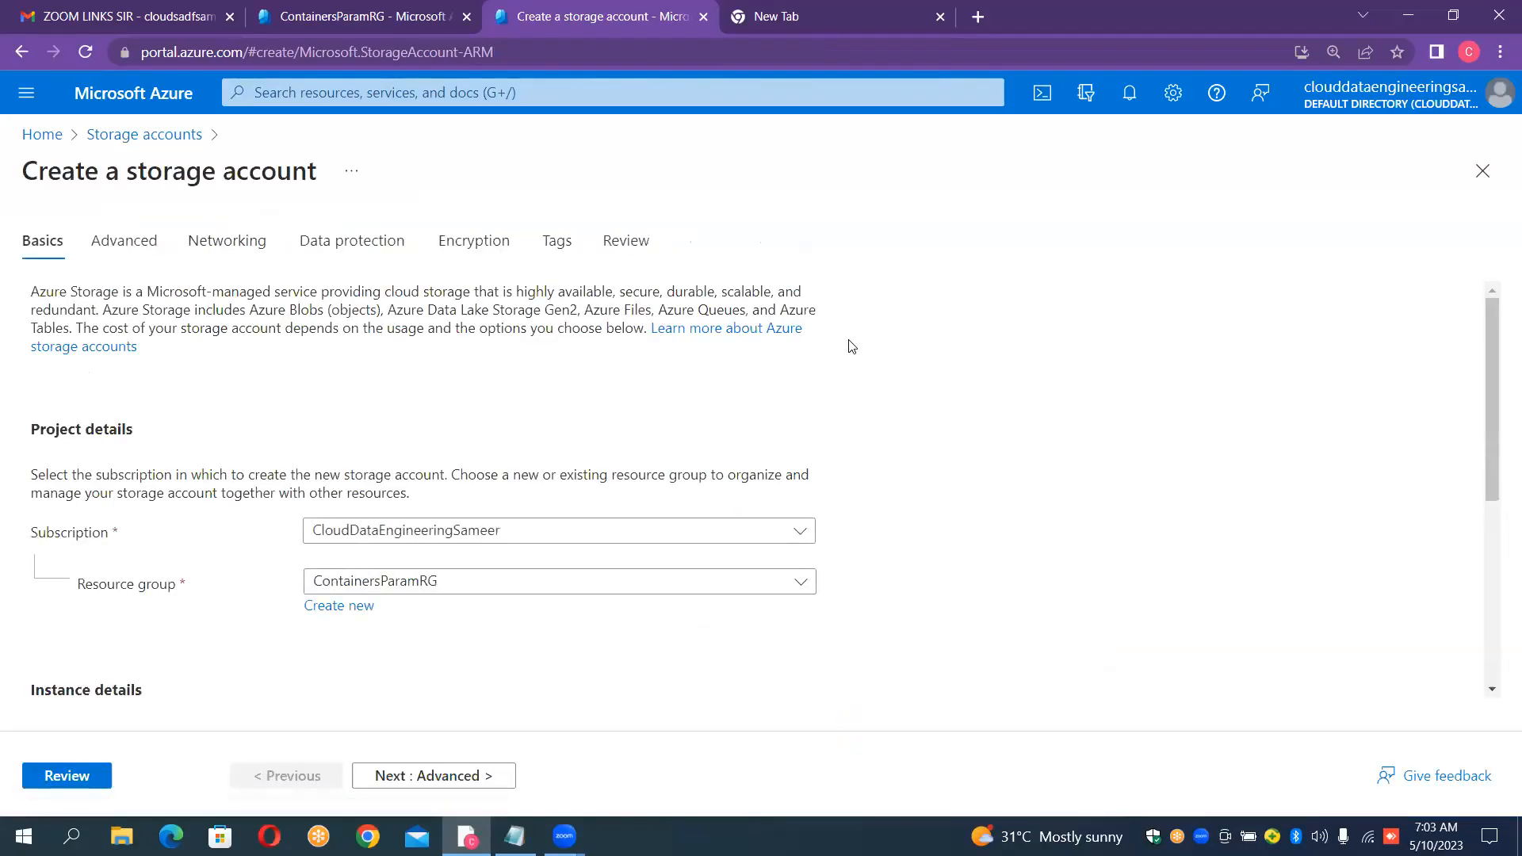
scroll(850, 346, "down", 5)
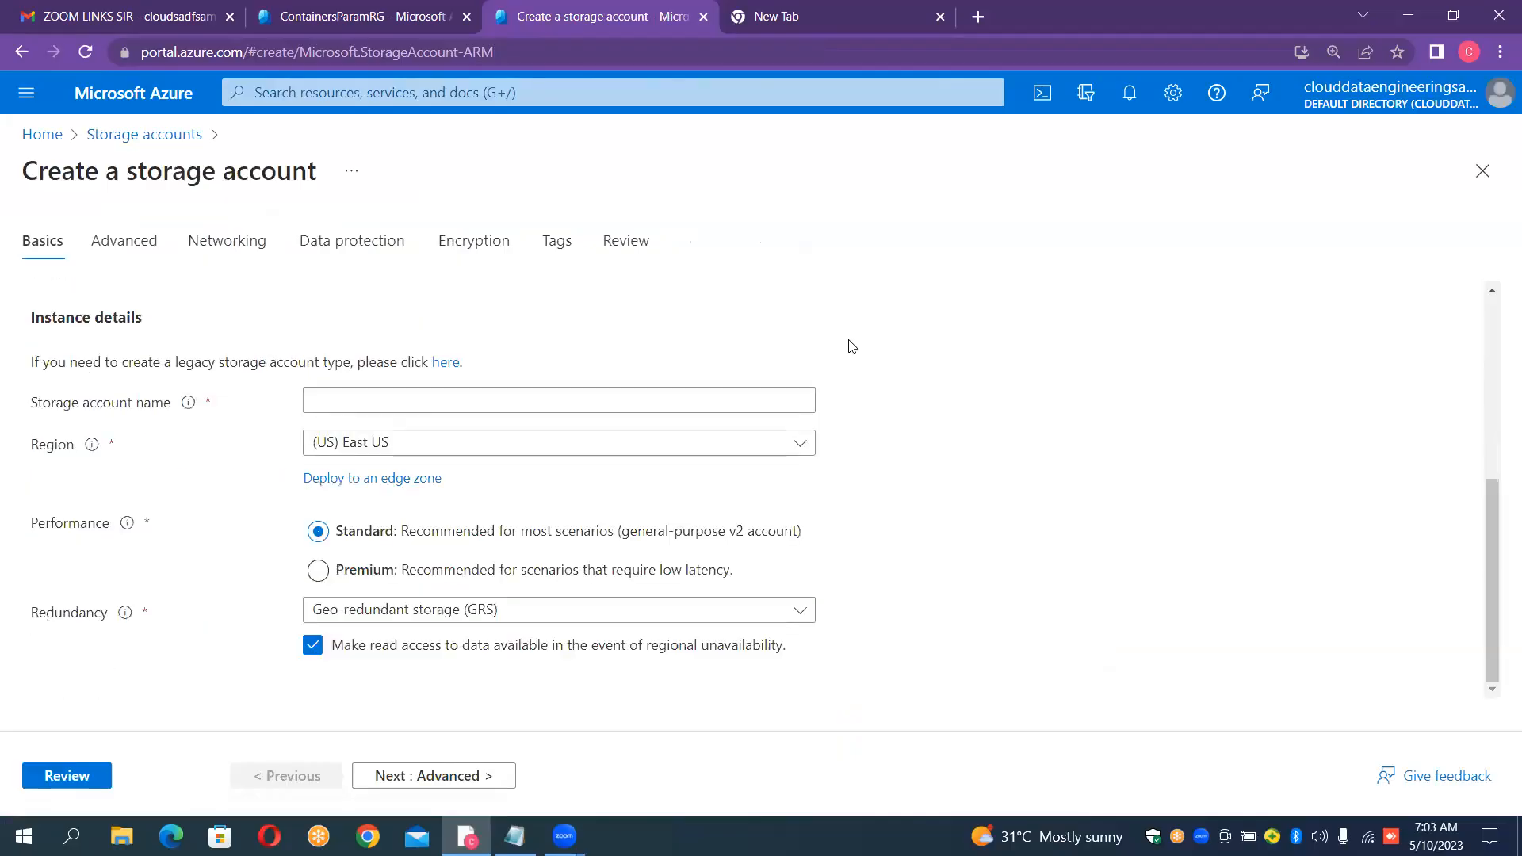
left_click(379, 401)
type("source")
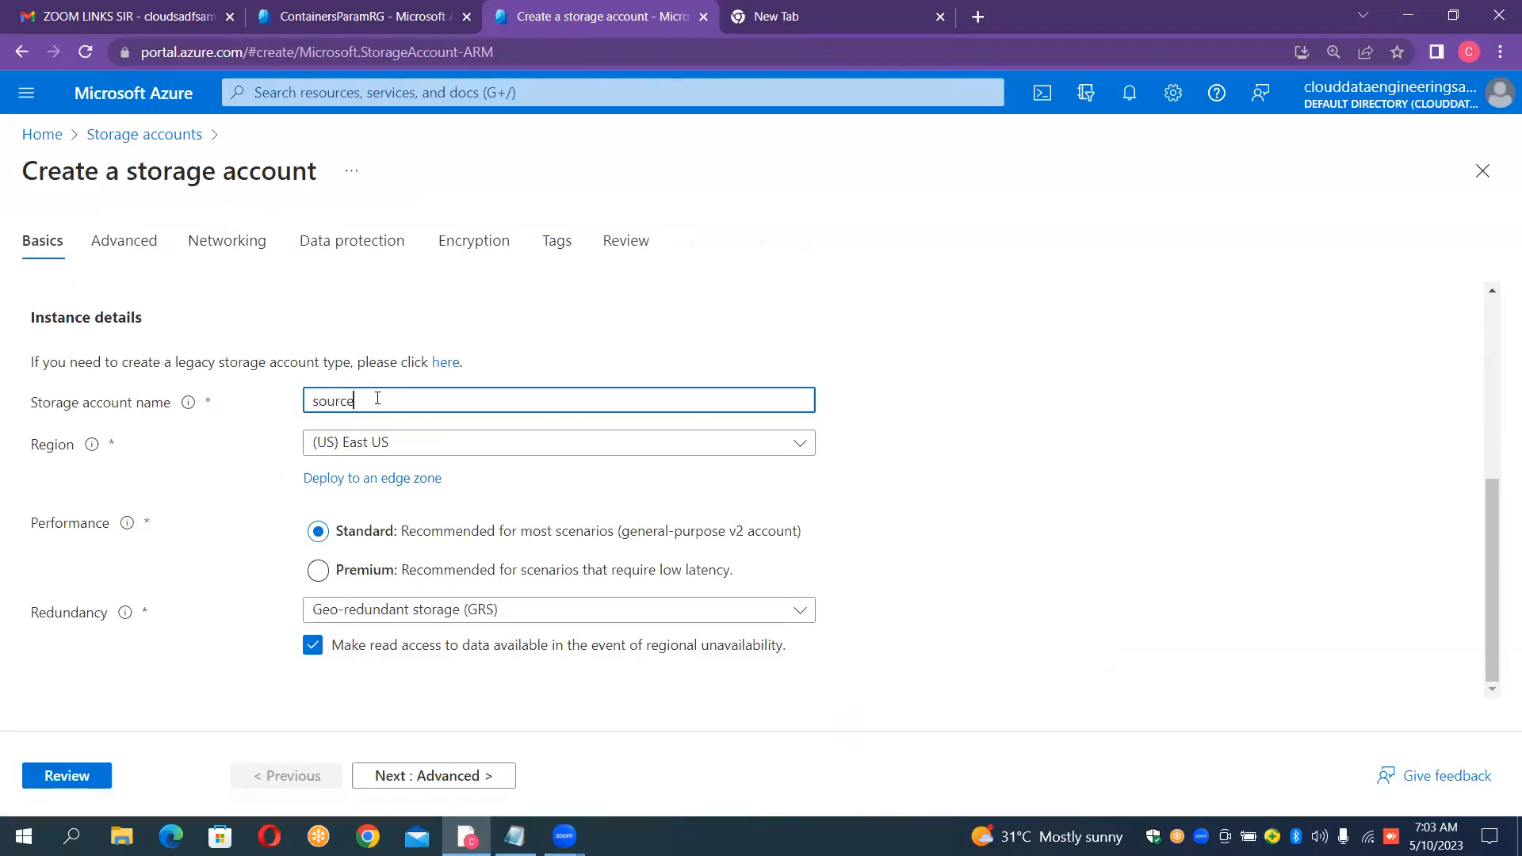
type("containersparam")
left_click(562, 317)
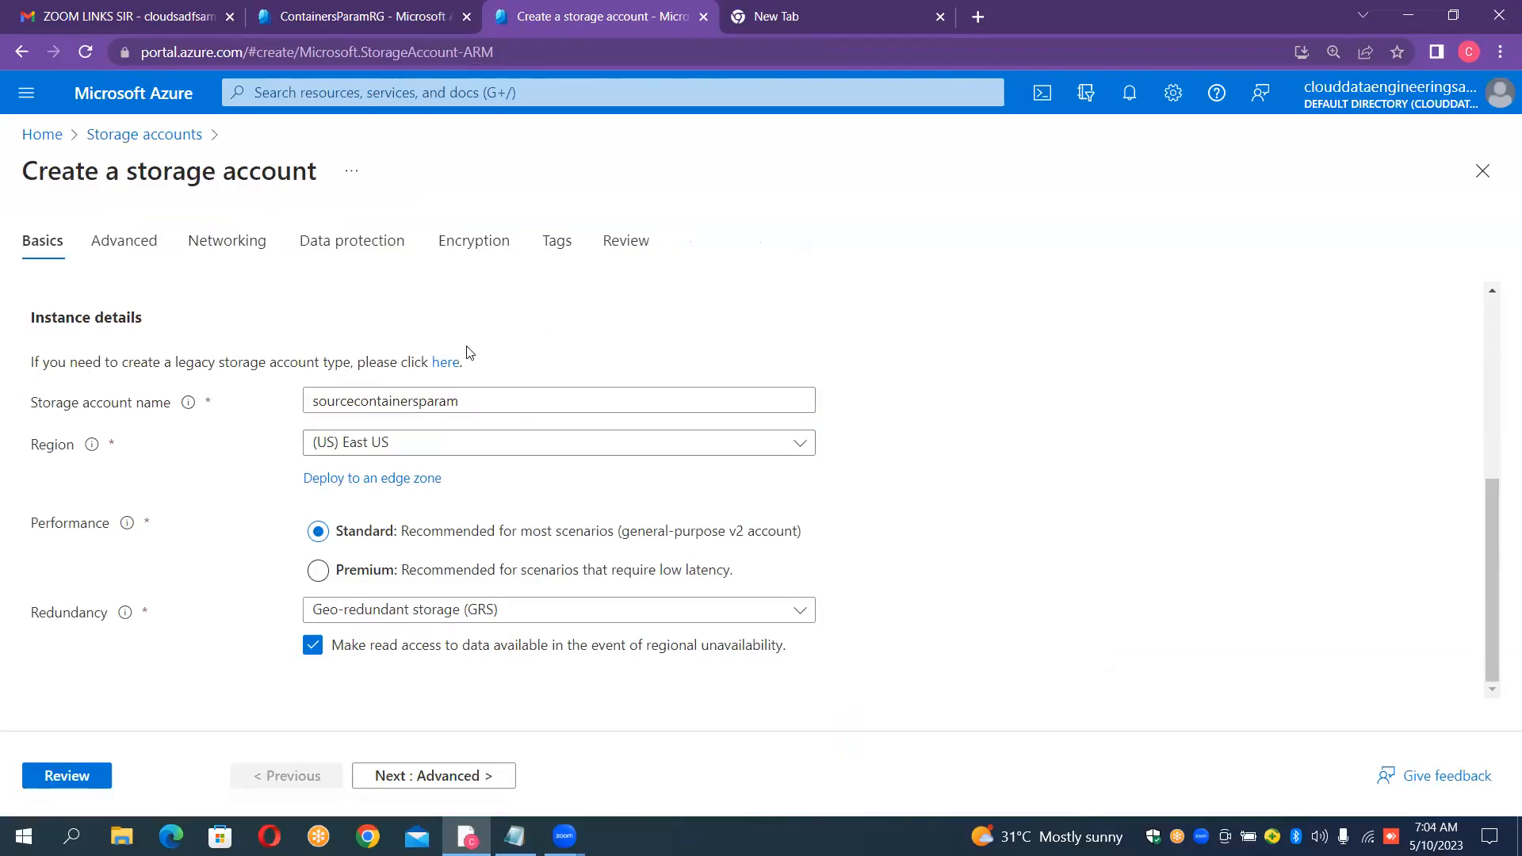
left_click(94, 782)
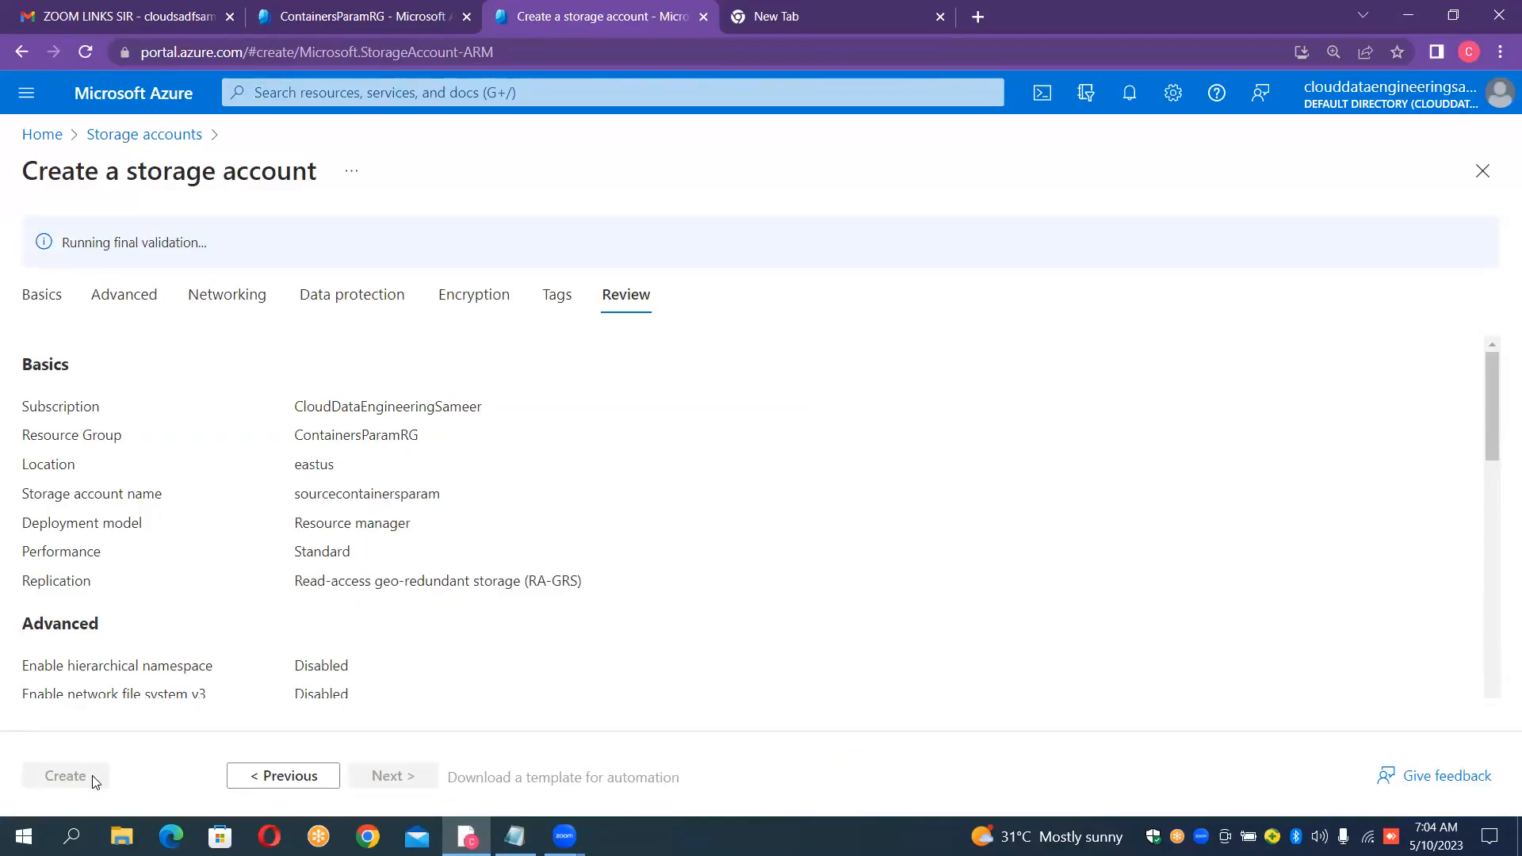
left_click(92, 778)
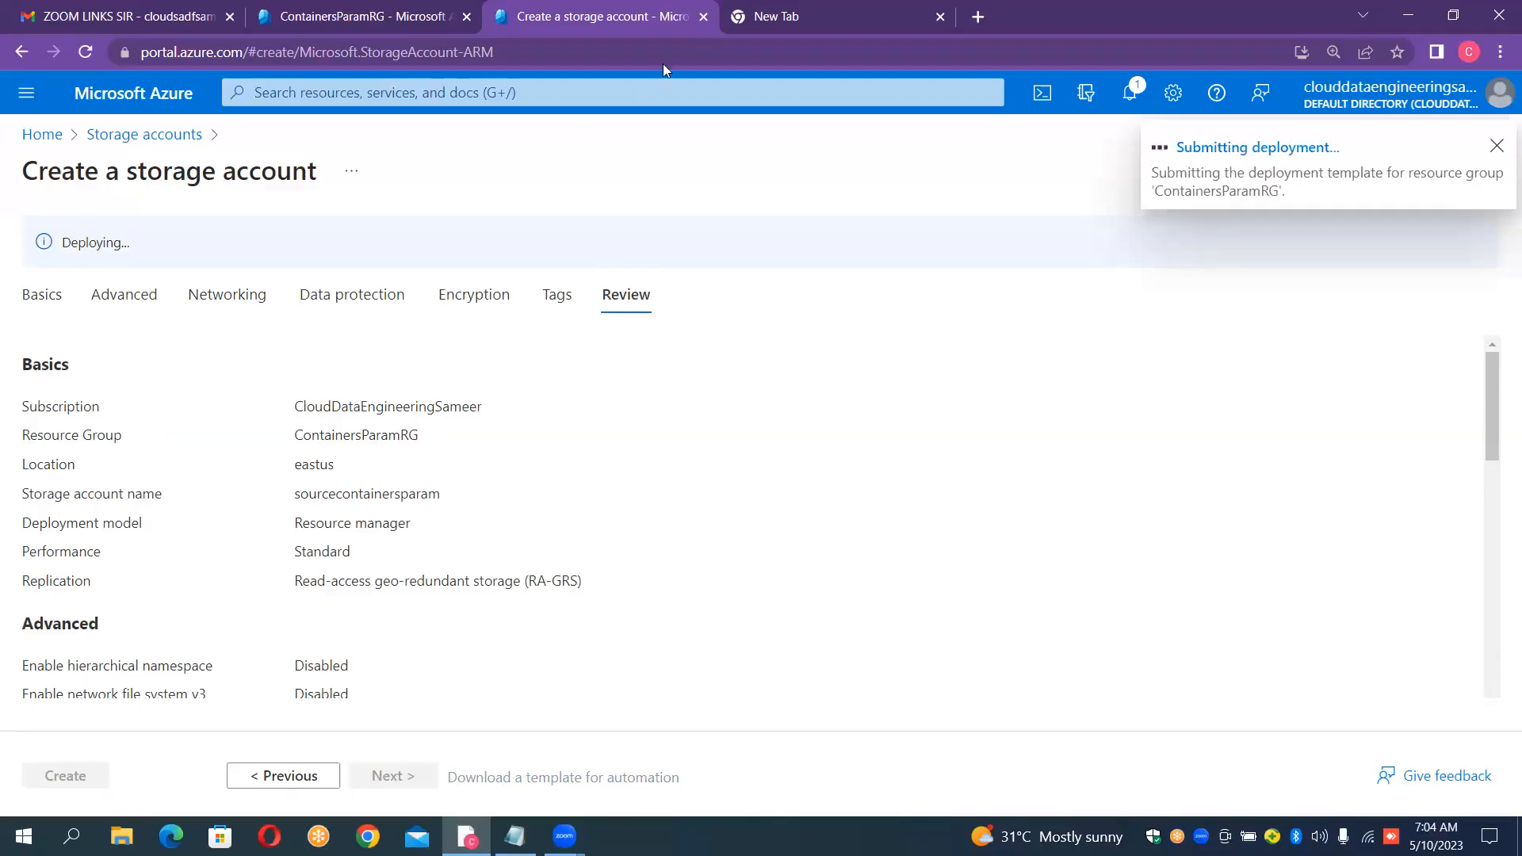
In a separate portal tab, create and deploy a storage account named sinkcontainerparam in the ContainersParamRG resource group, region East US
left_click(777, 17)
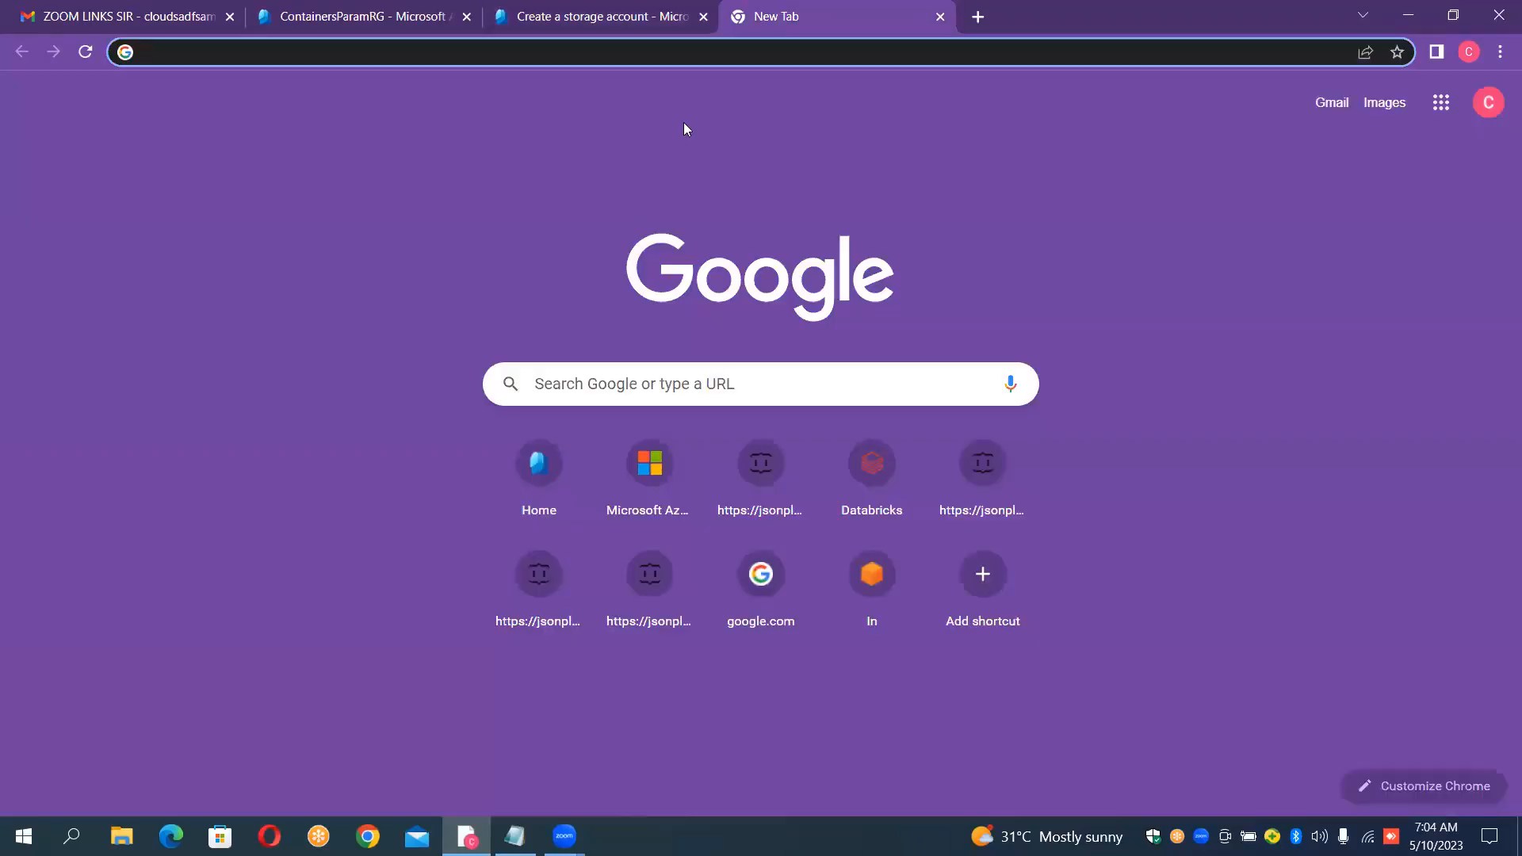
left_click(525, 456)
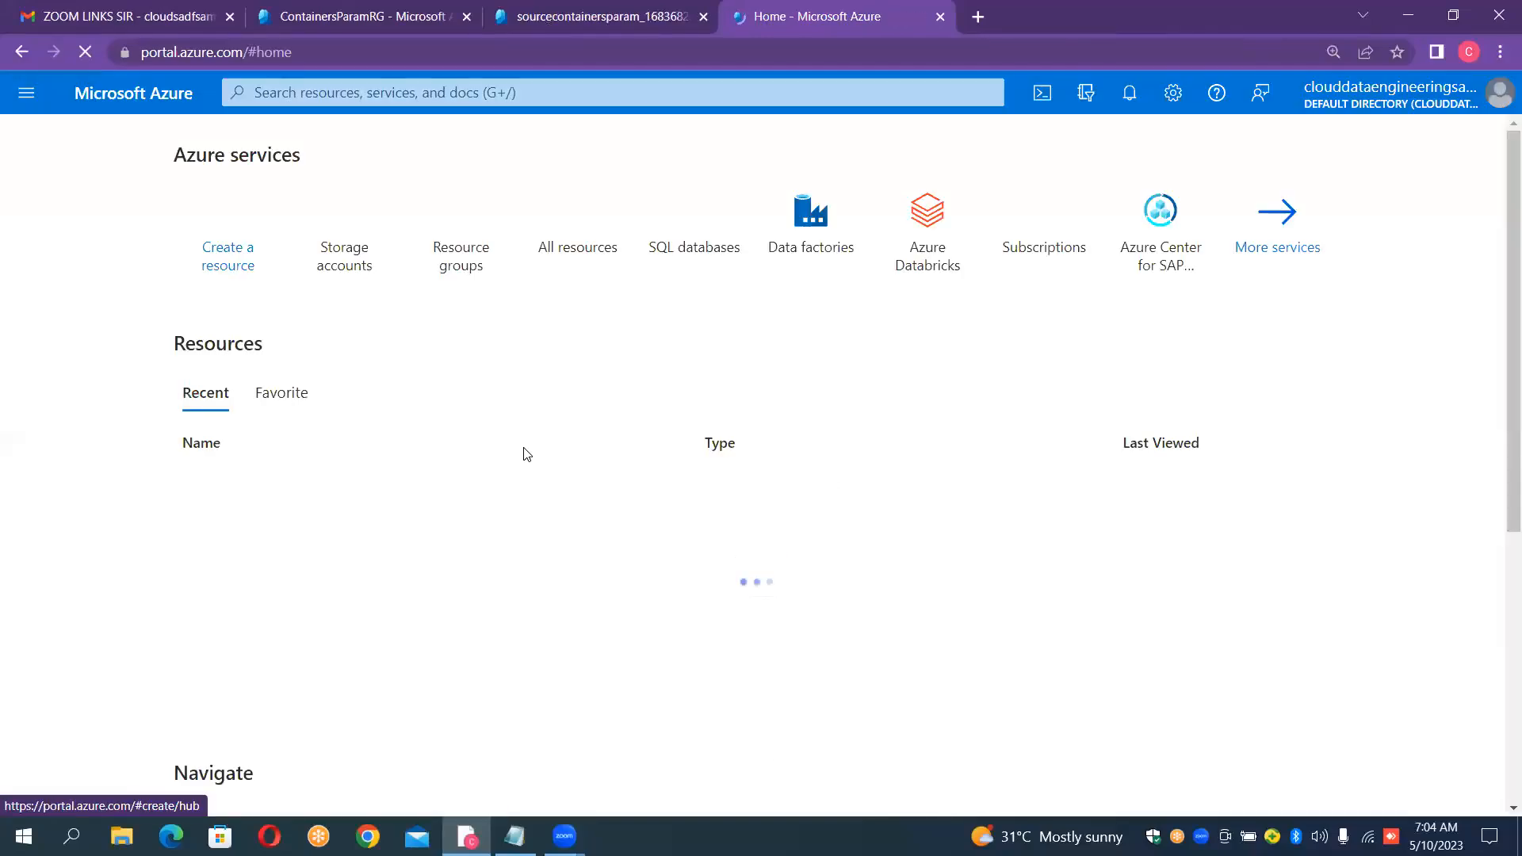
left_click(366, 272)
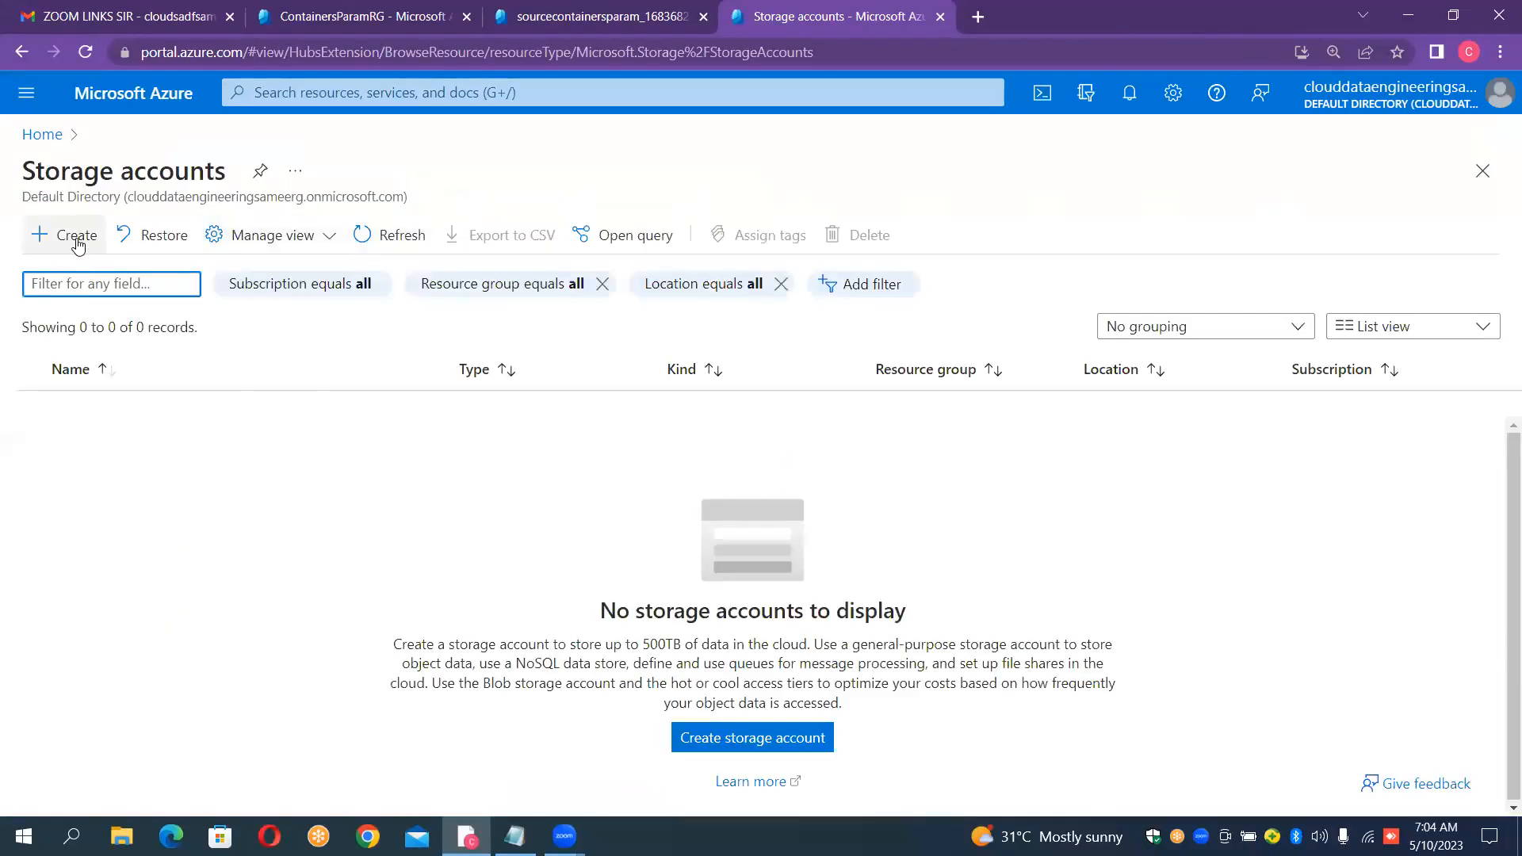
left_click(77, 243)
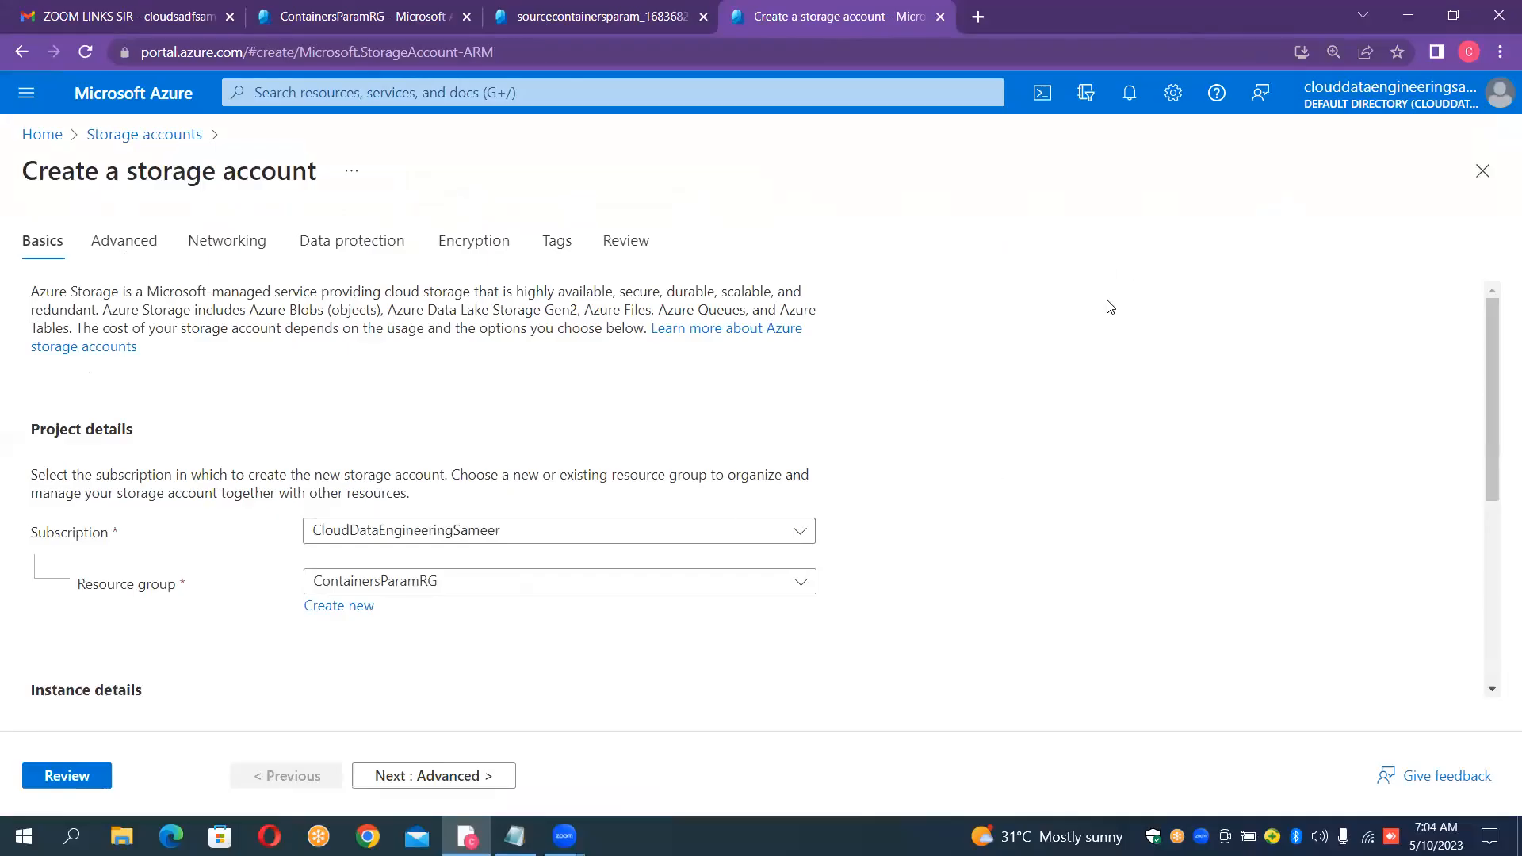
scroll(1110, 307, "down", 3)
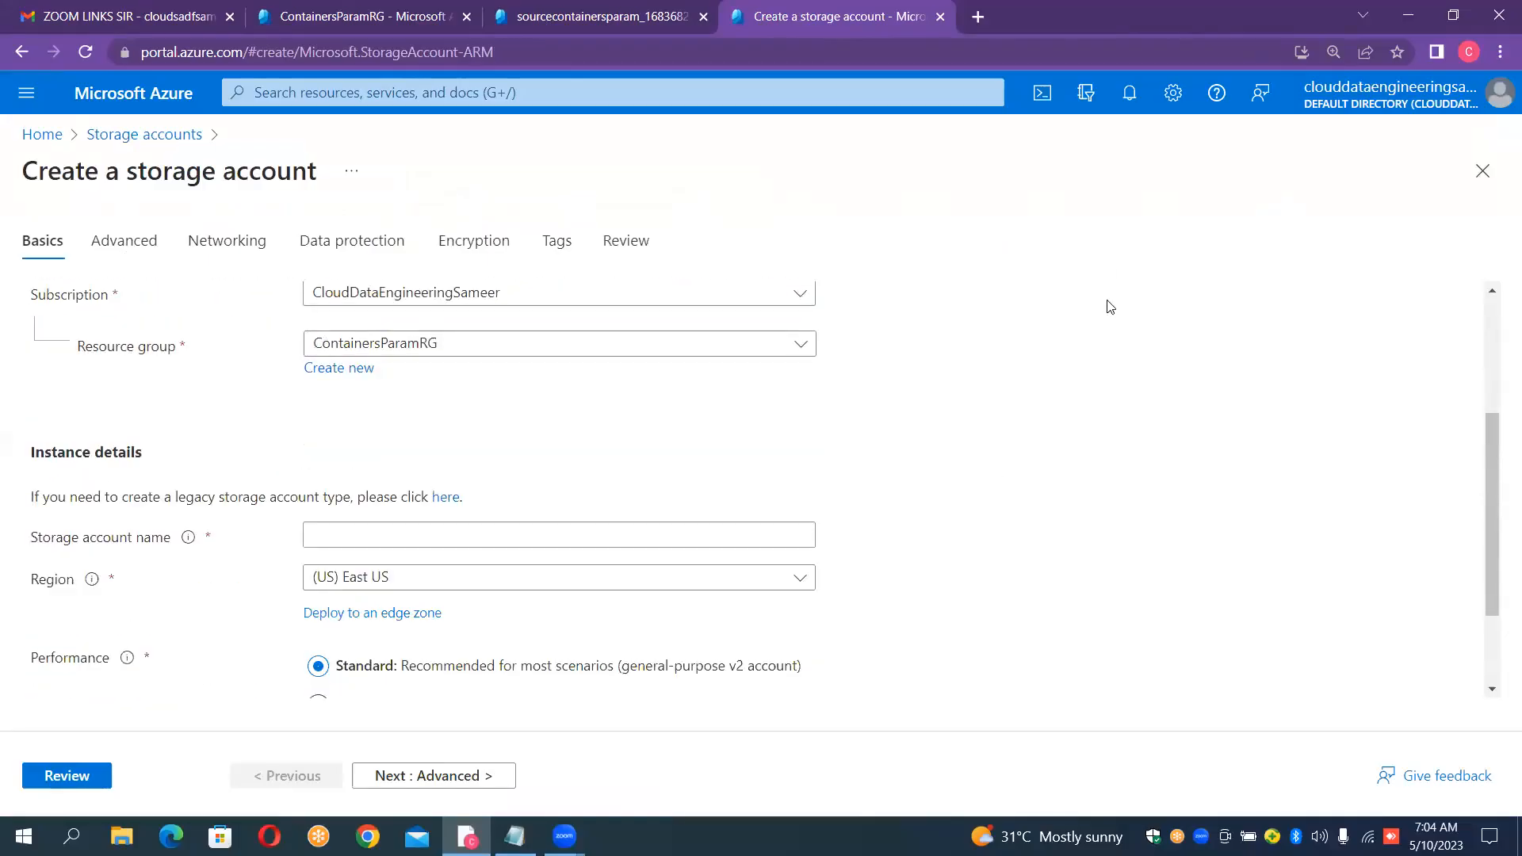
left_click(368, 531)
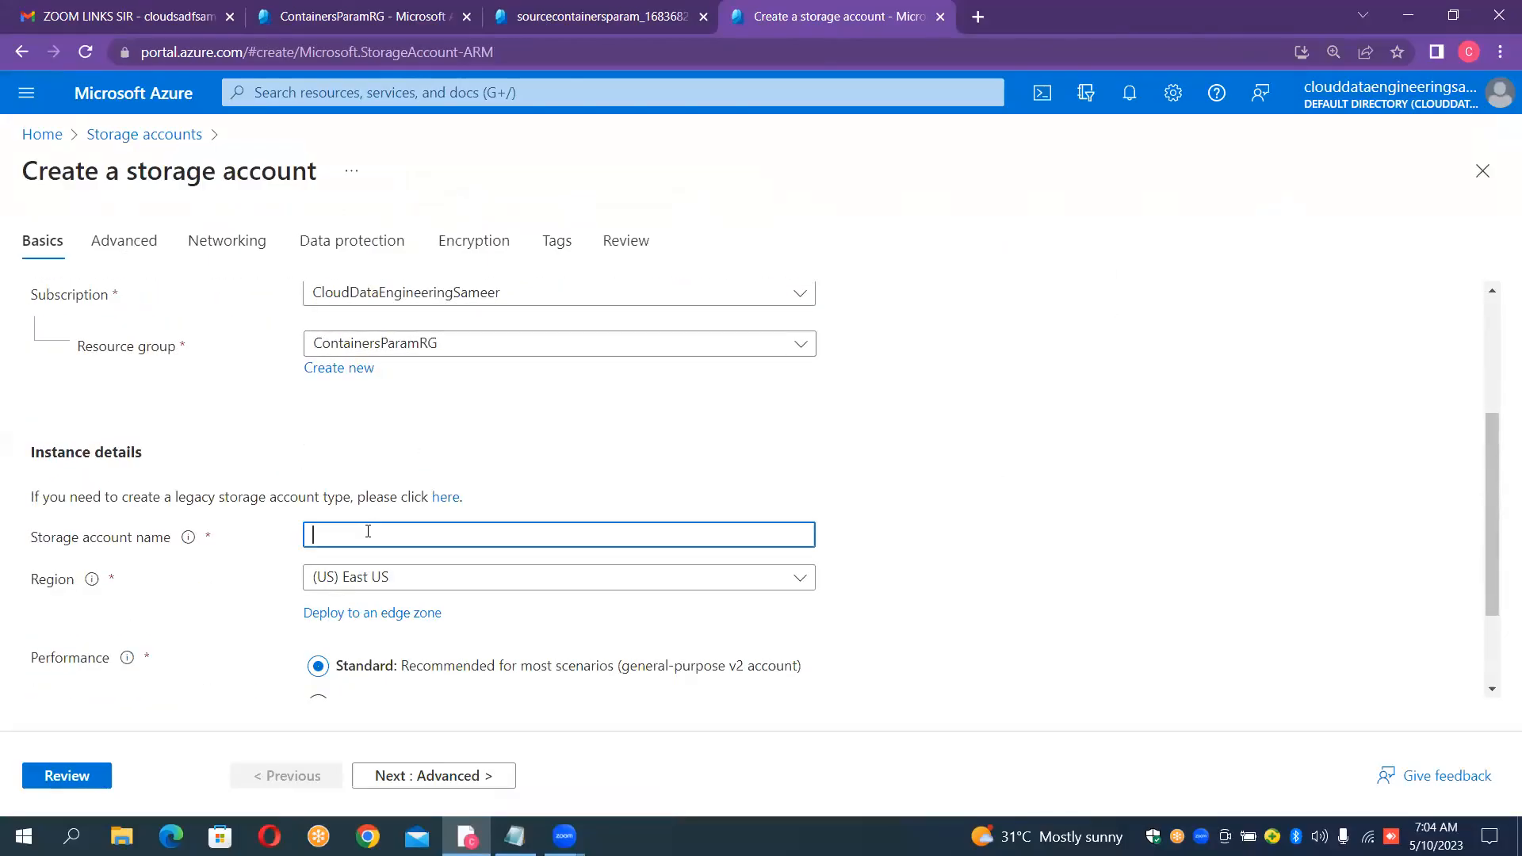
type("sinkcontainerparam")
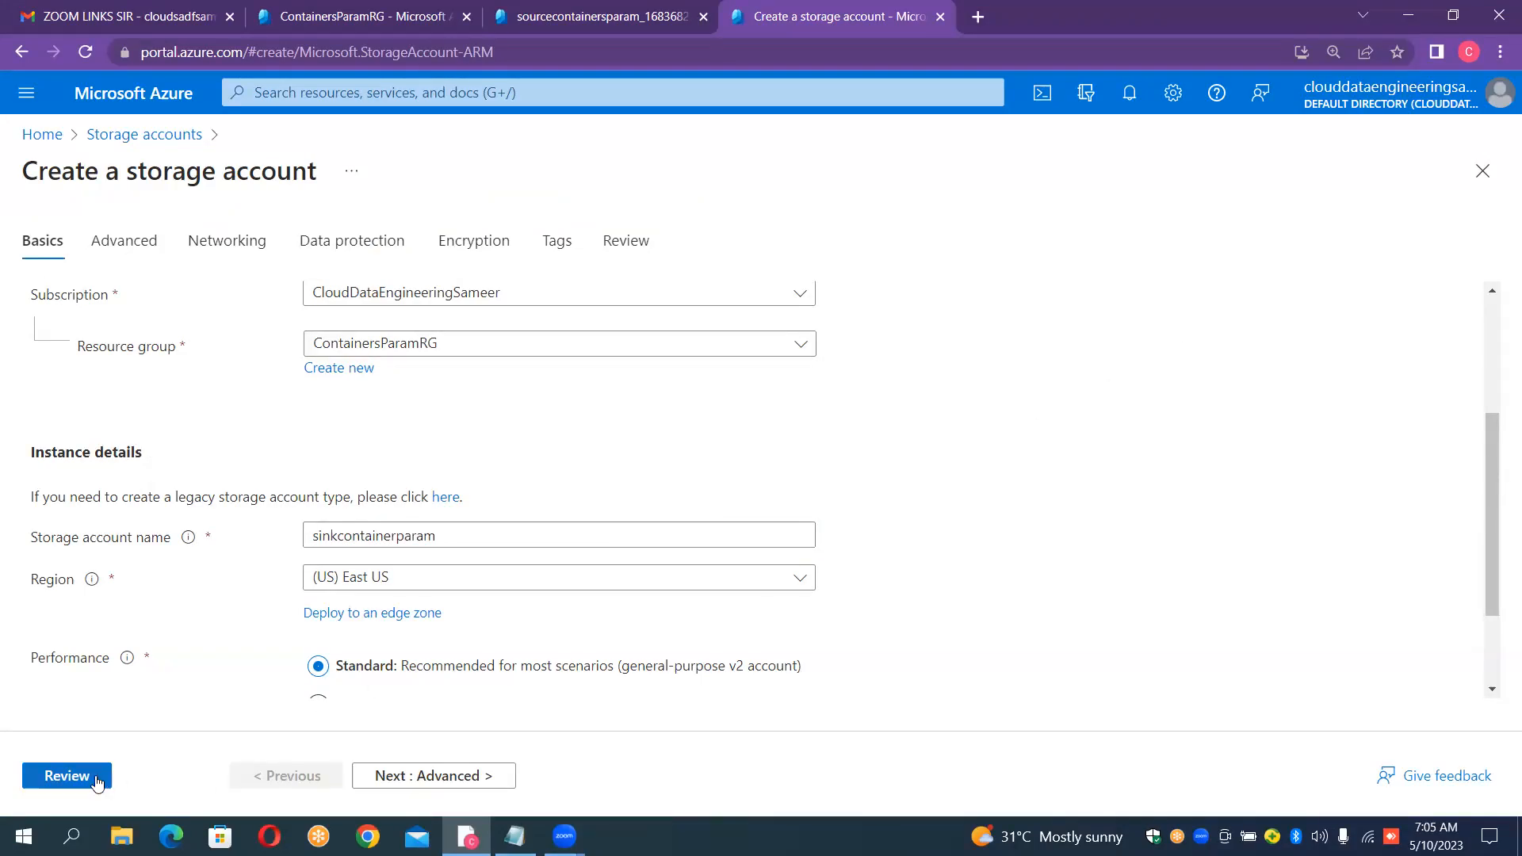
left_click(67, 776)
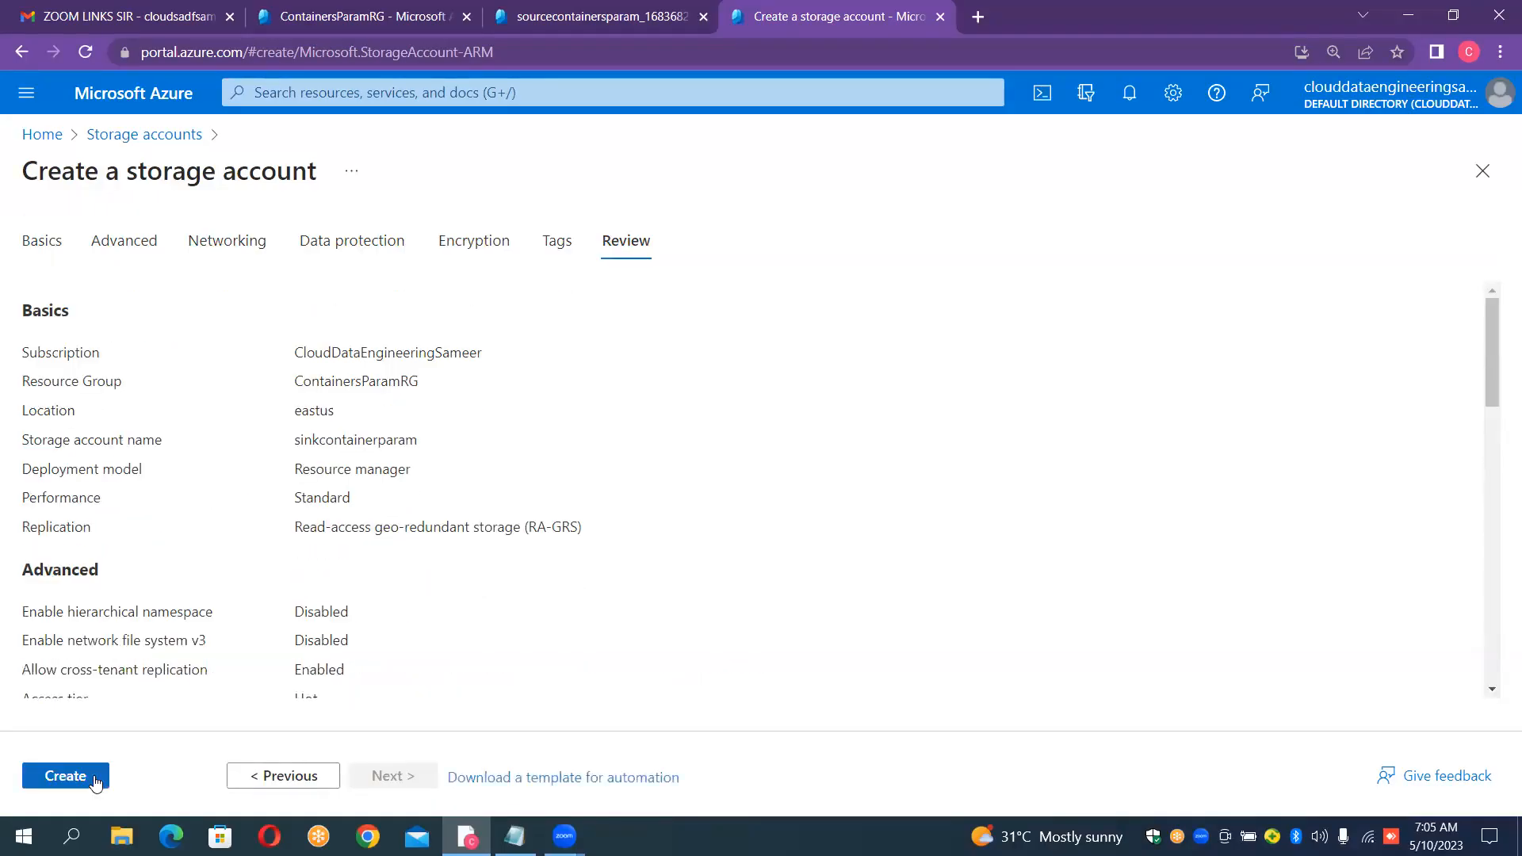
left_click(95, 780)
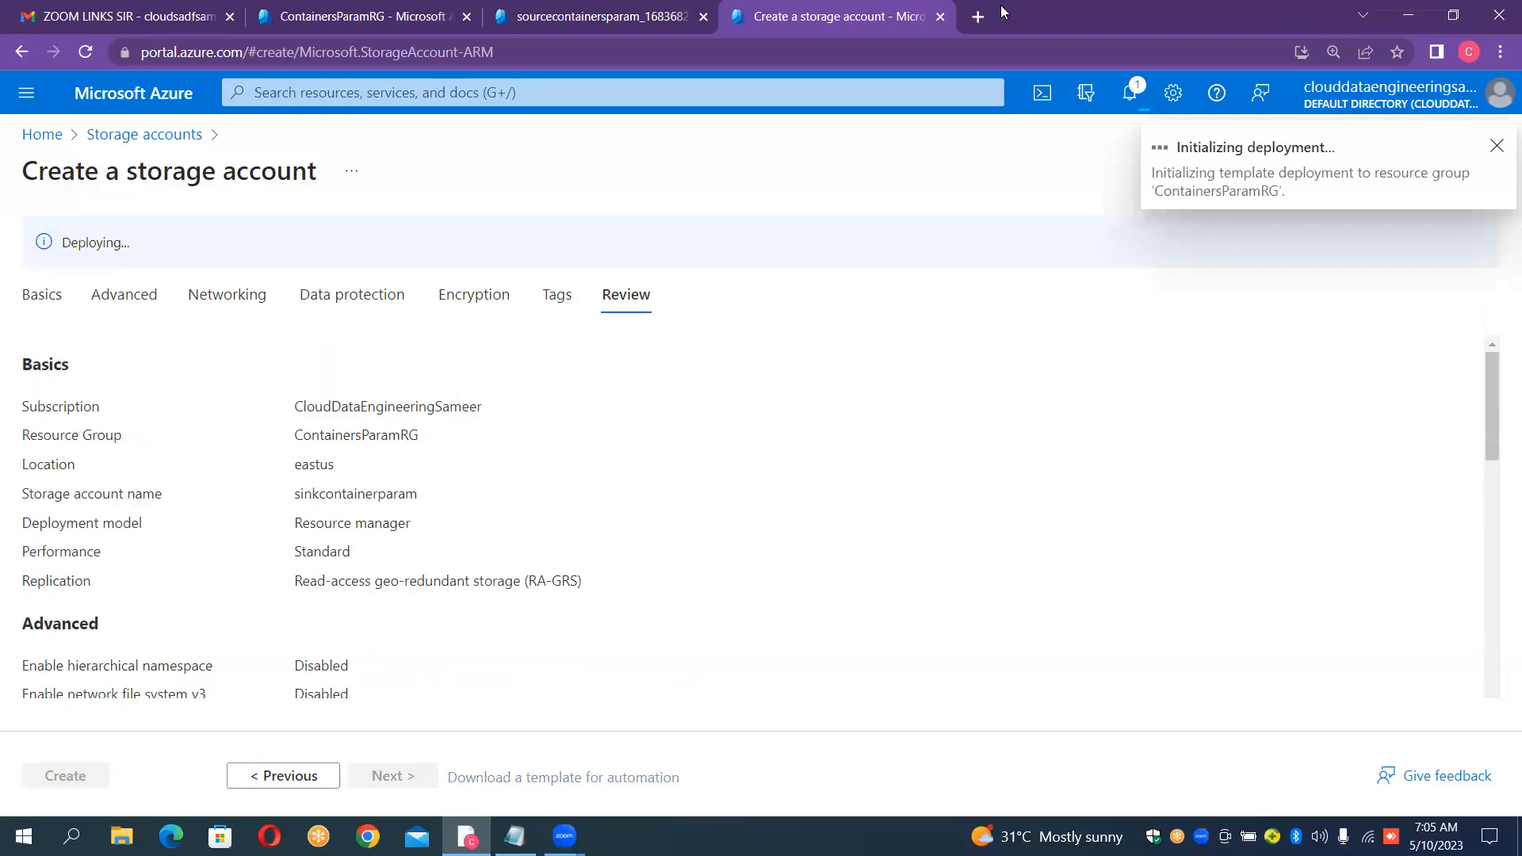
In another new portal tab, start creating a data factory and assign it to the ContainersParamRG resource group
left_click(978, 16)
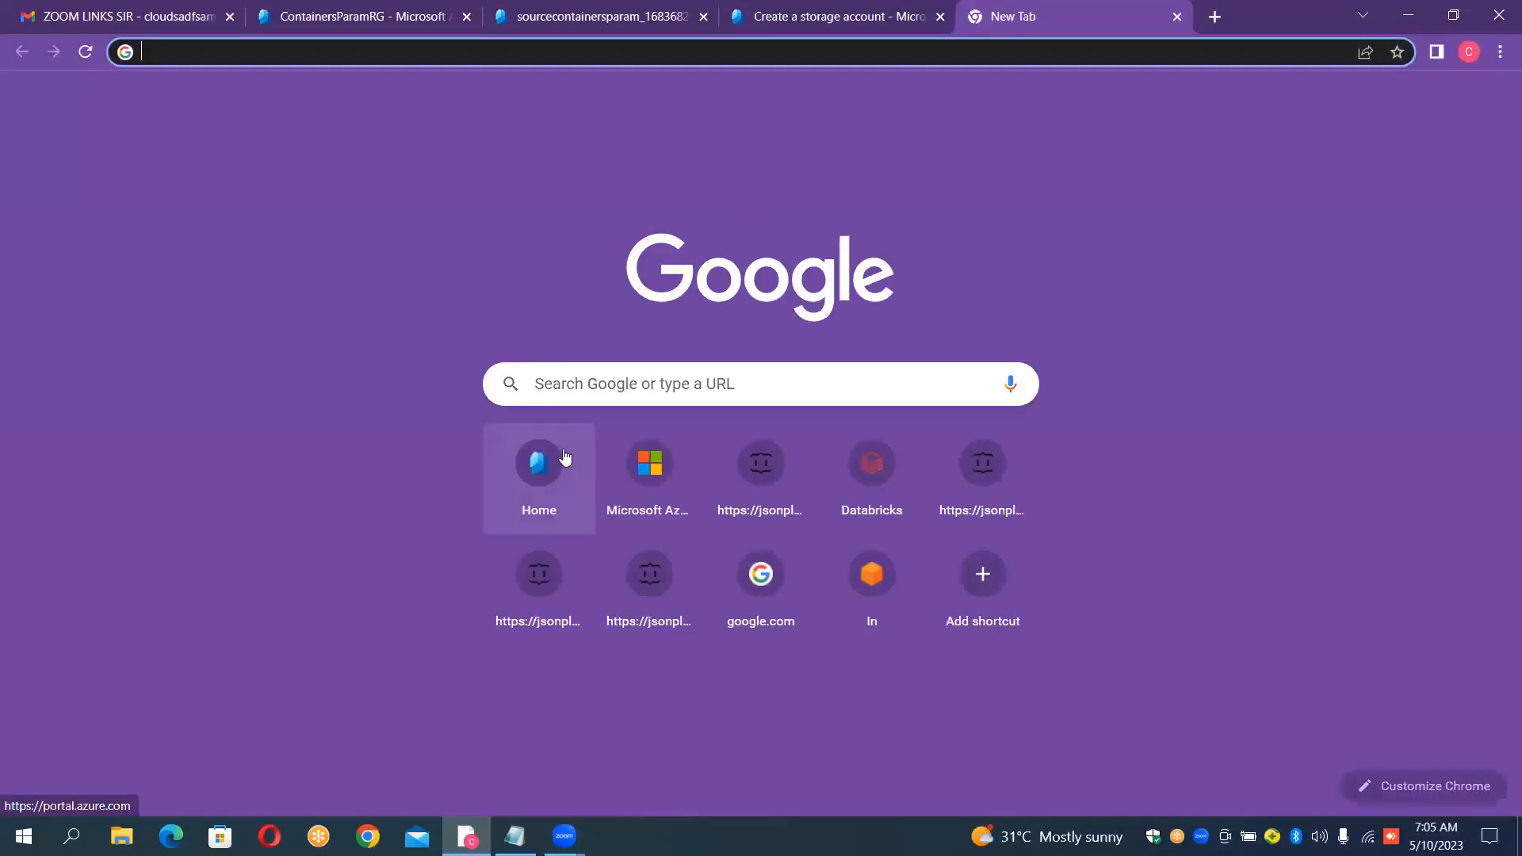
left_click(565, 457)
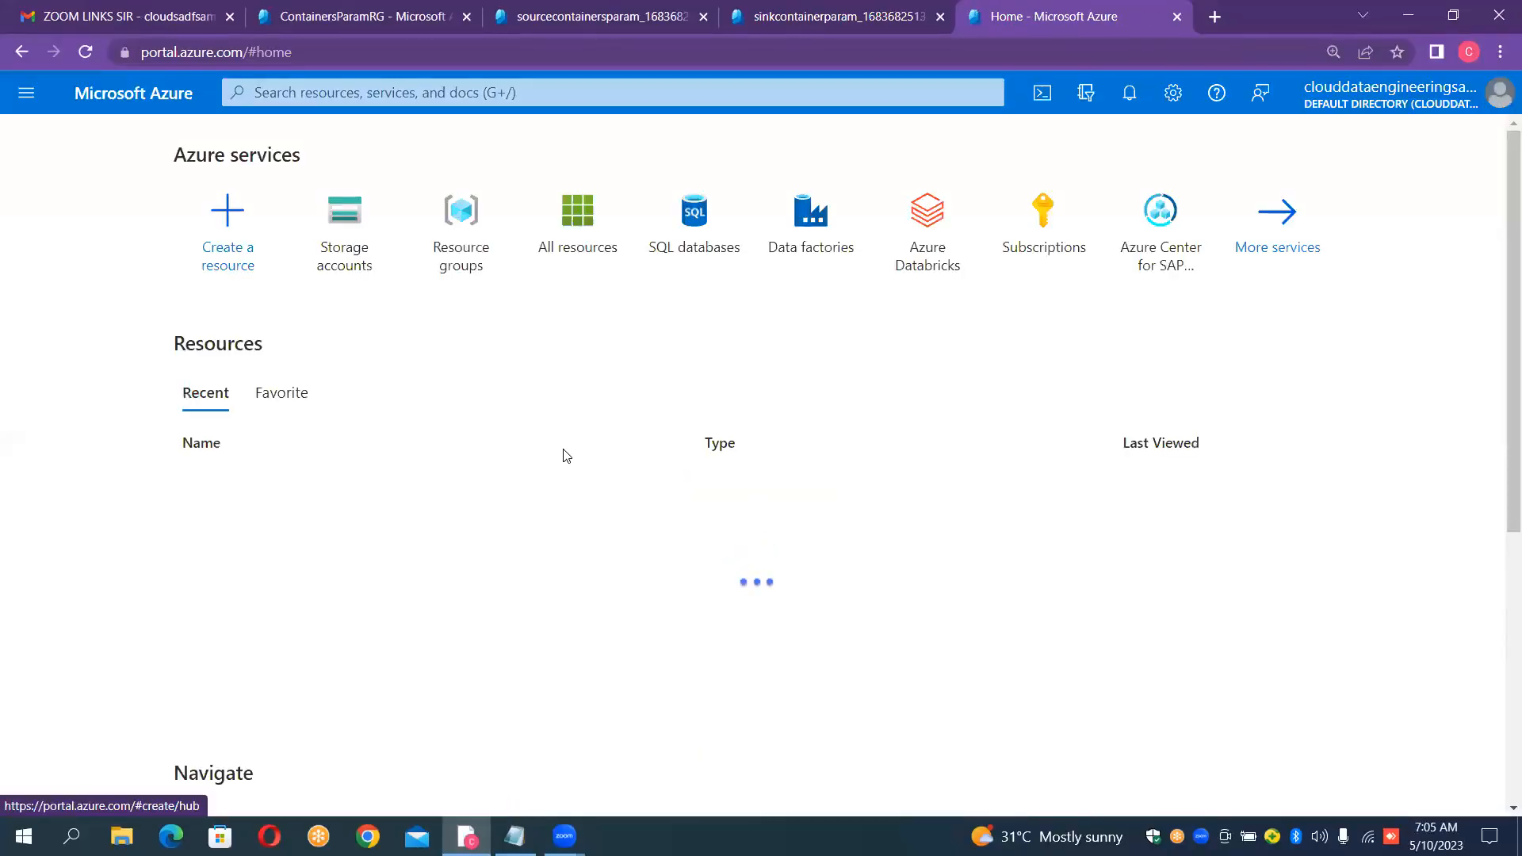
left_click(795, 211)
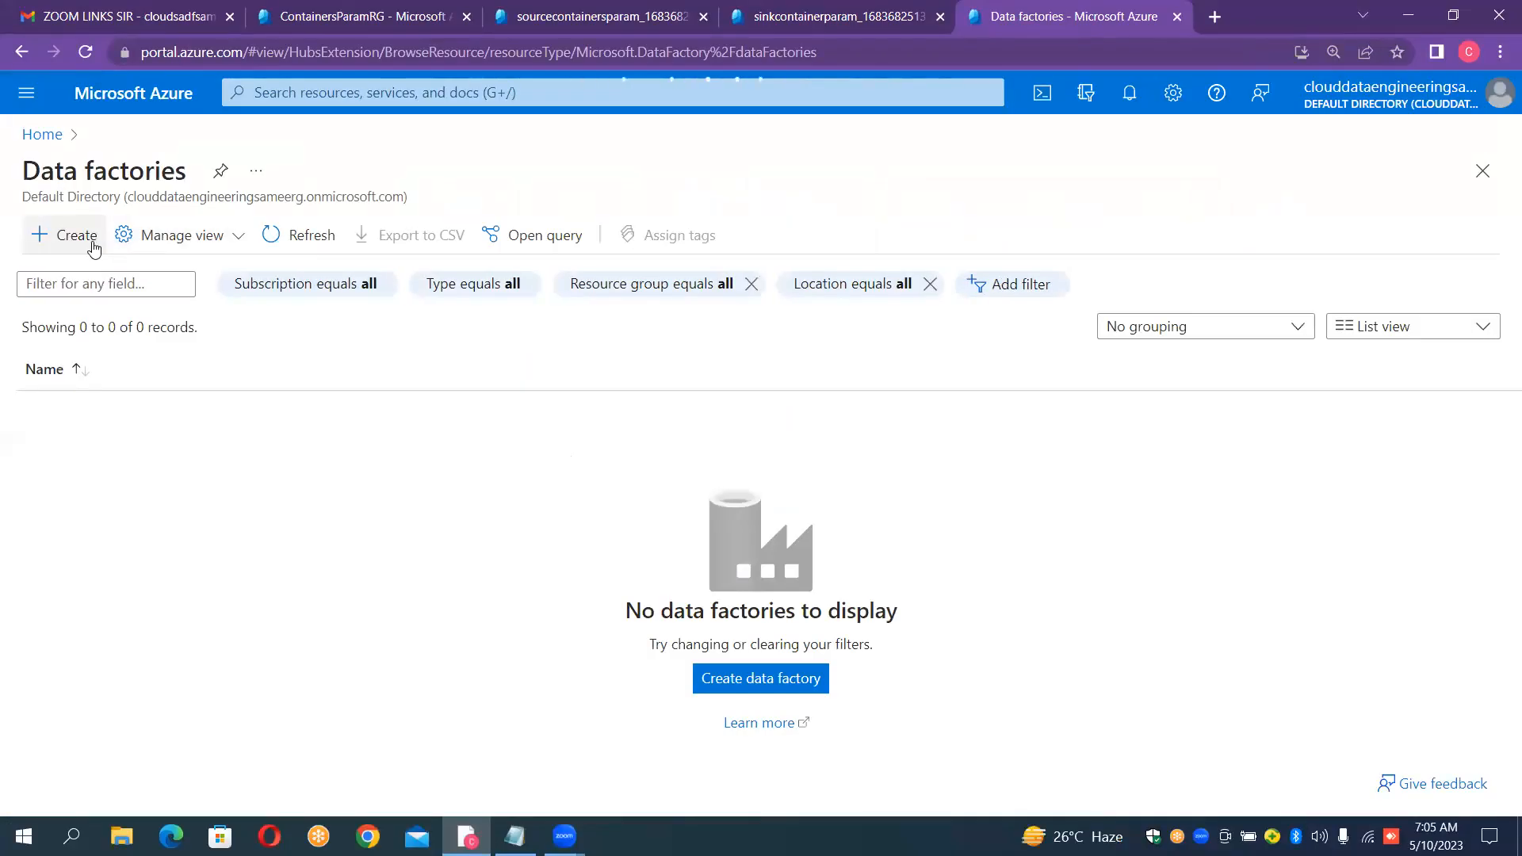
left_click(76, 236)
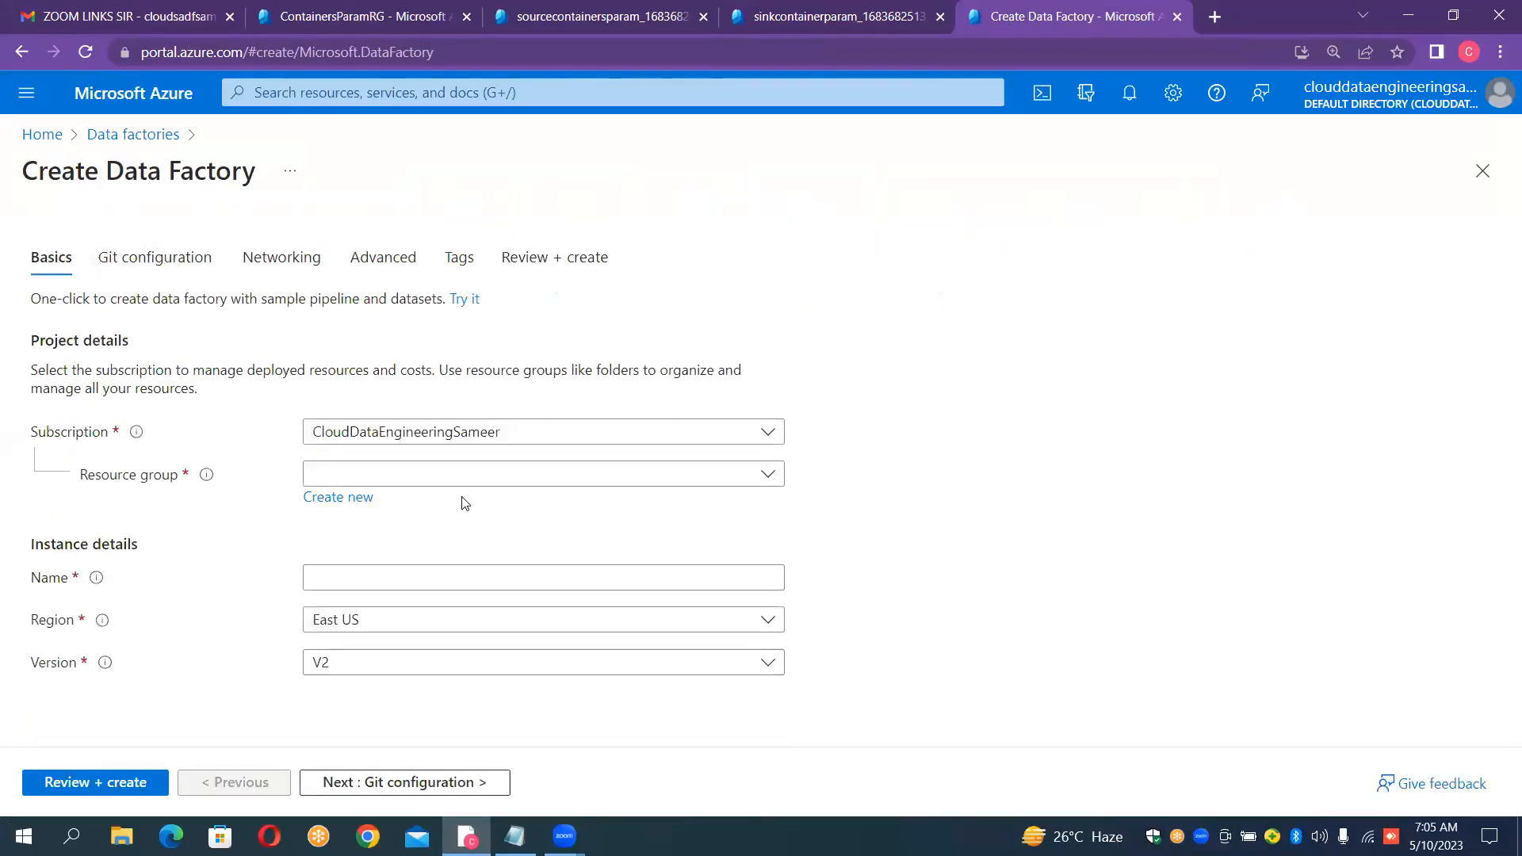
left_click(468, 484)
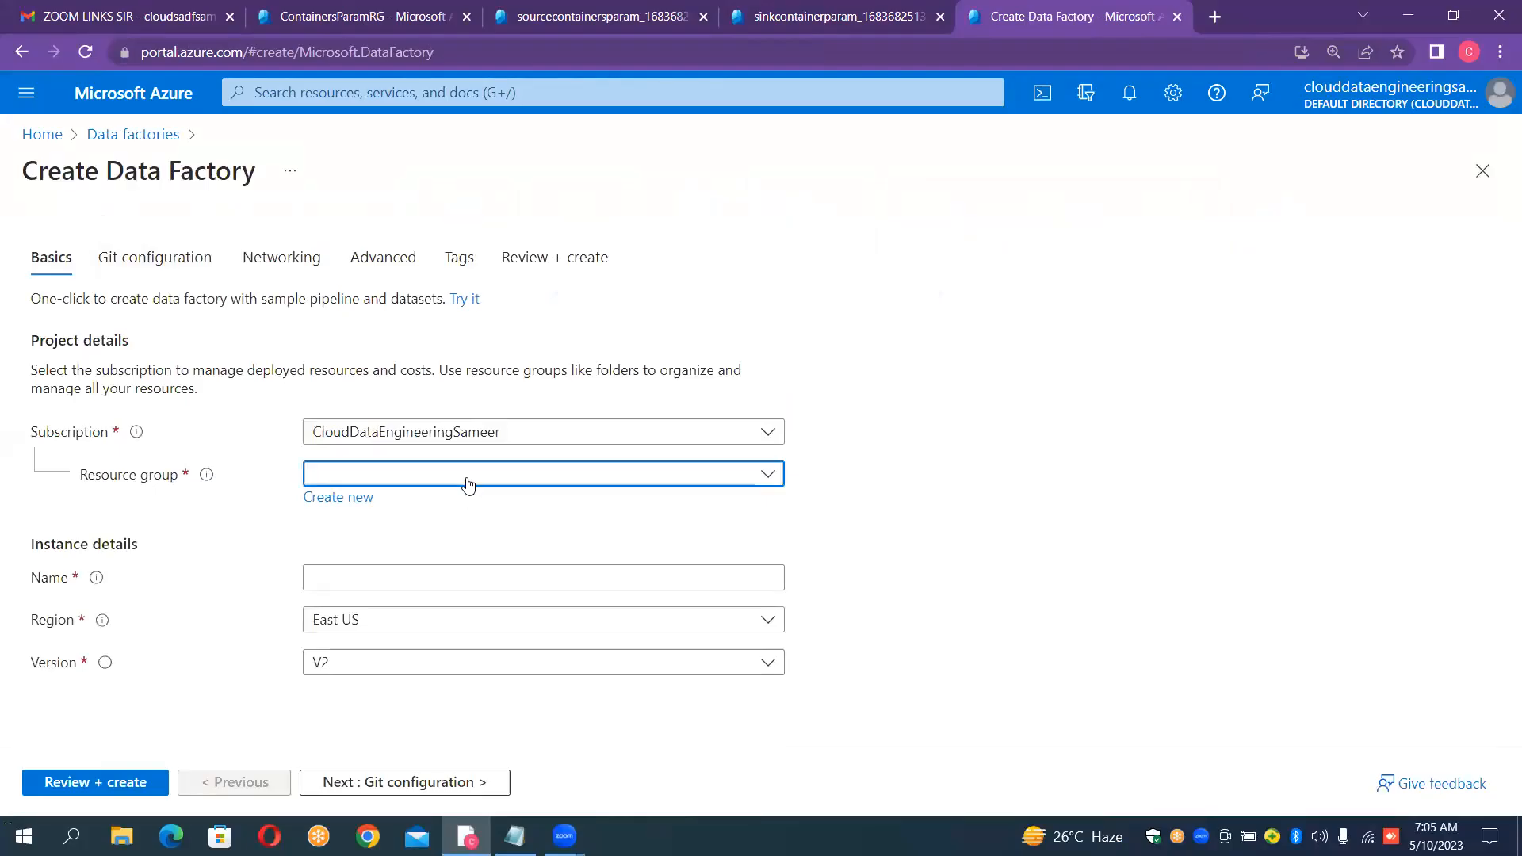
left_click(769, 483)
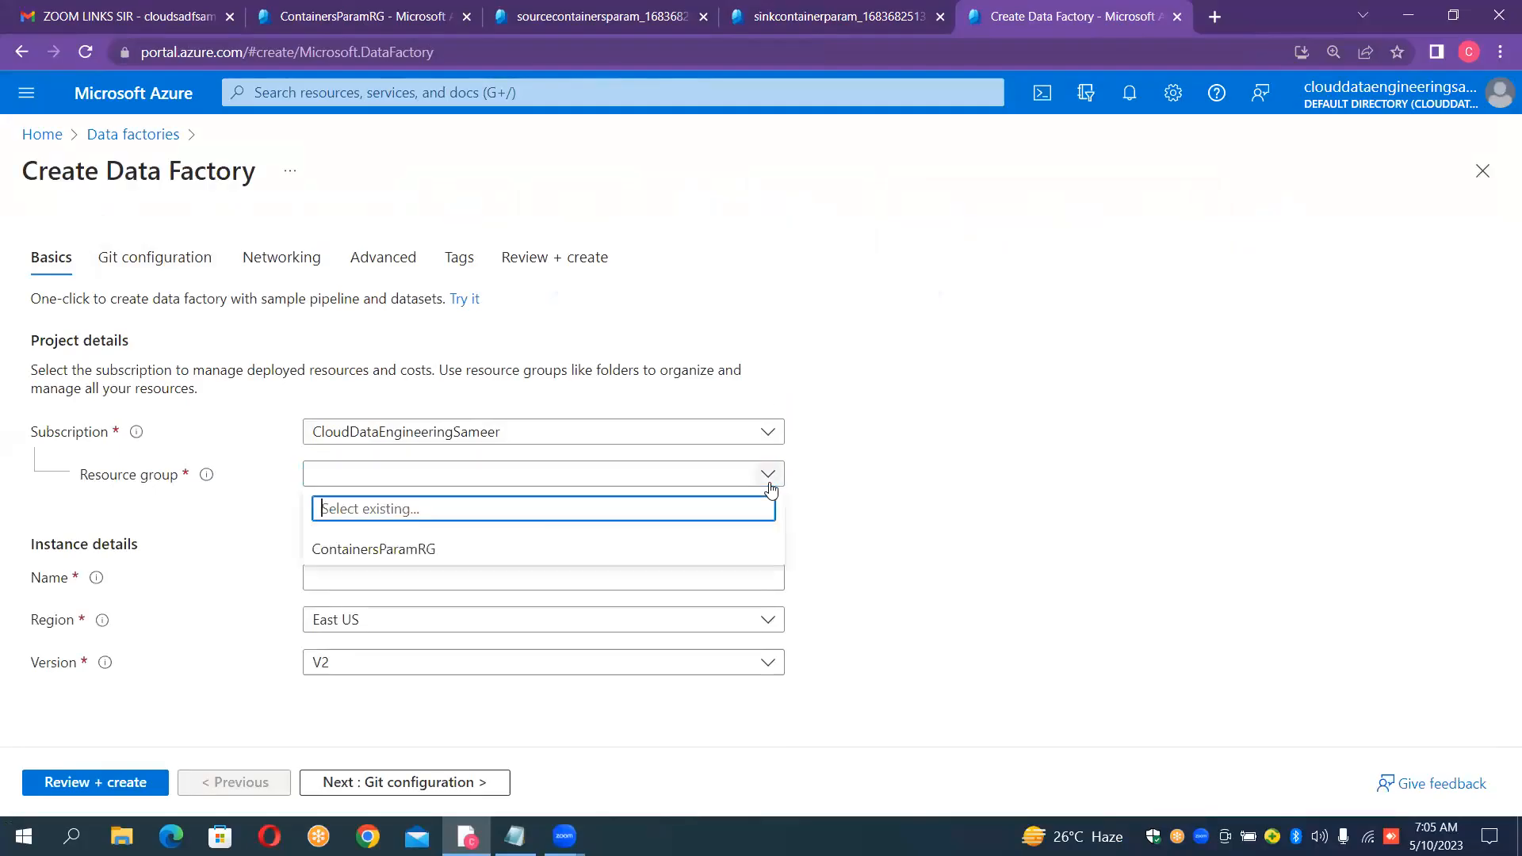
left_click(476, 557)
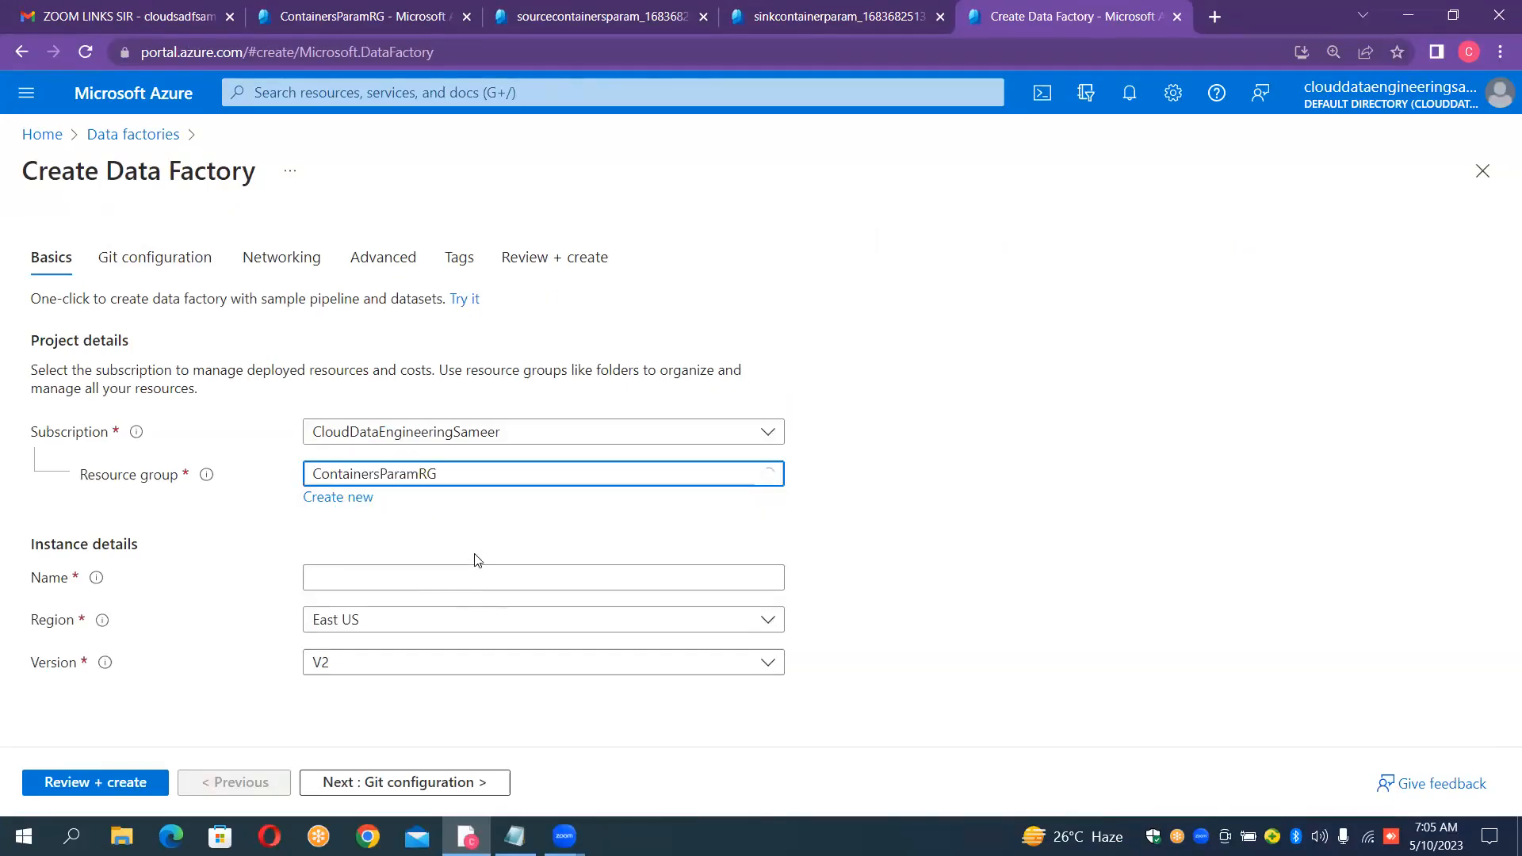
Name the data factory InstanceBlobToBlobContainersParam, then review and deploy it
left_click(469, 578)
type("Instacn")
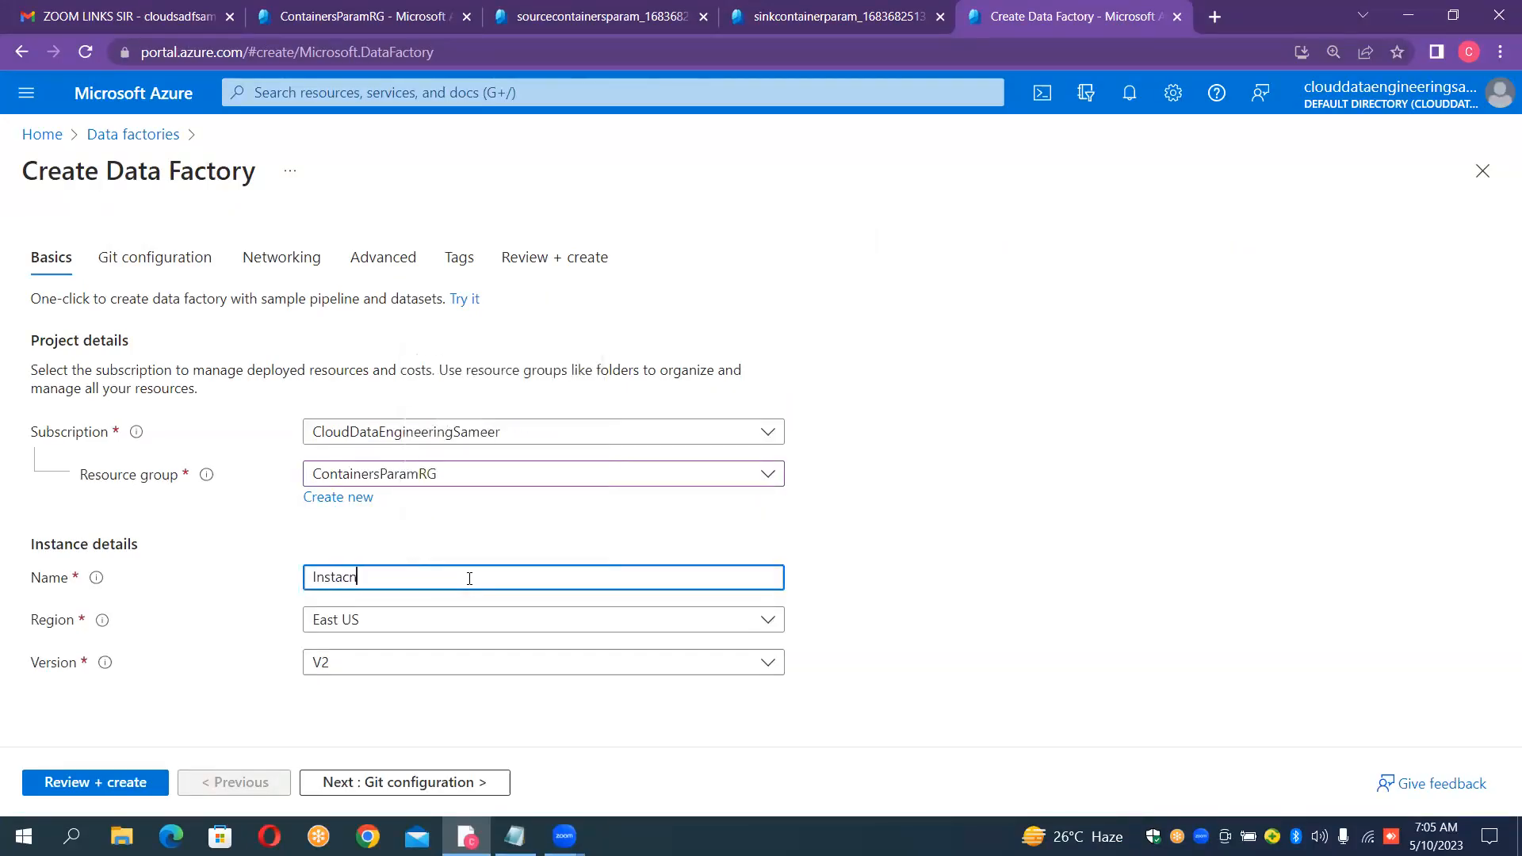
key("BackSpace")
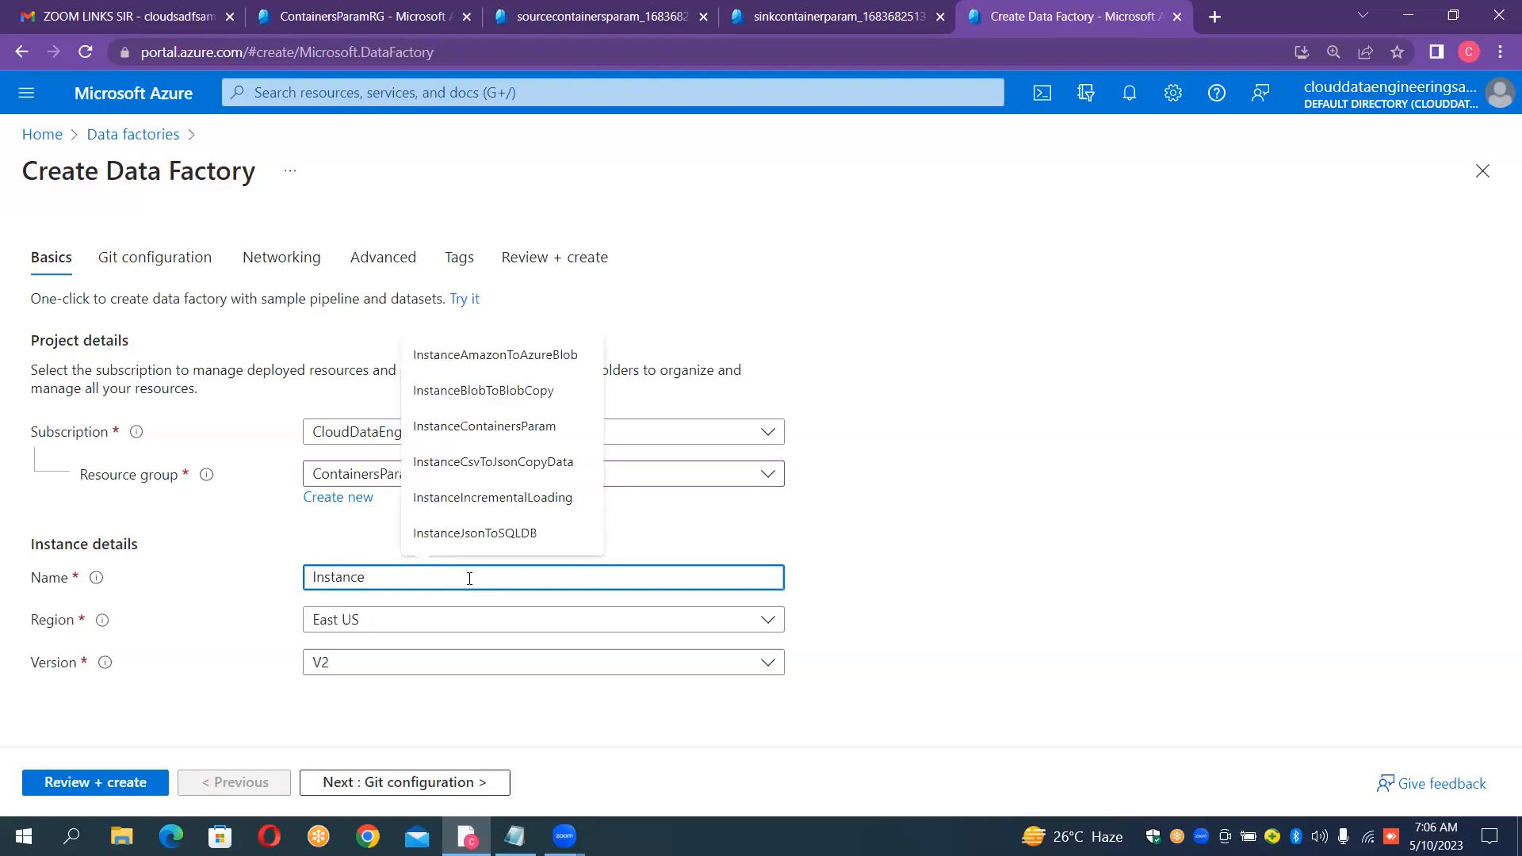
type("anceBlo")
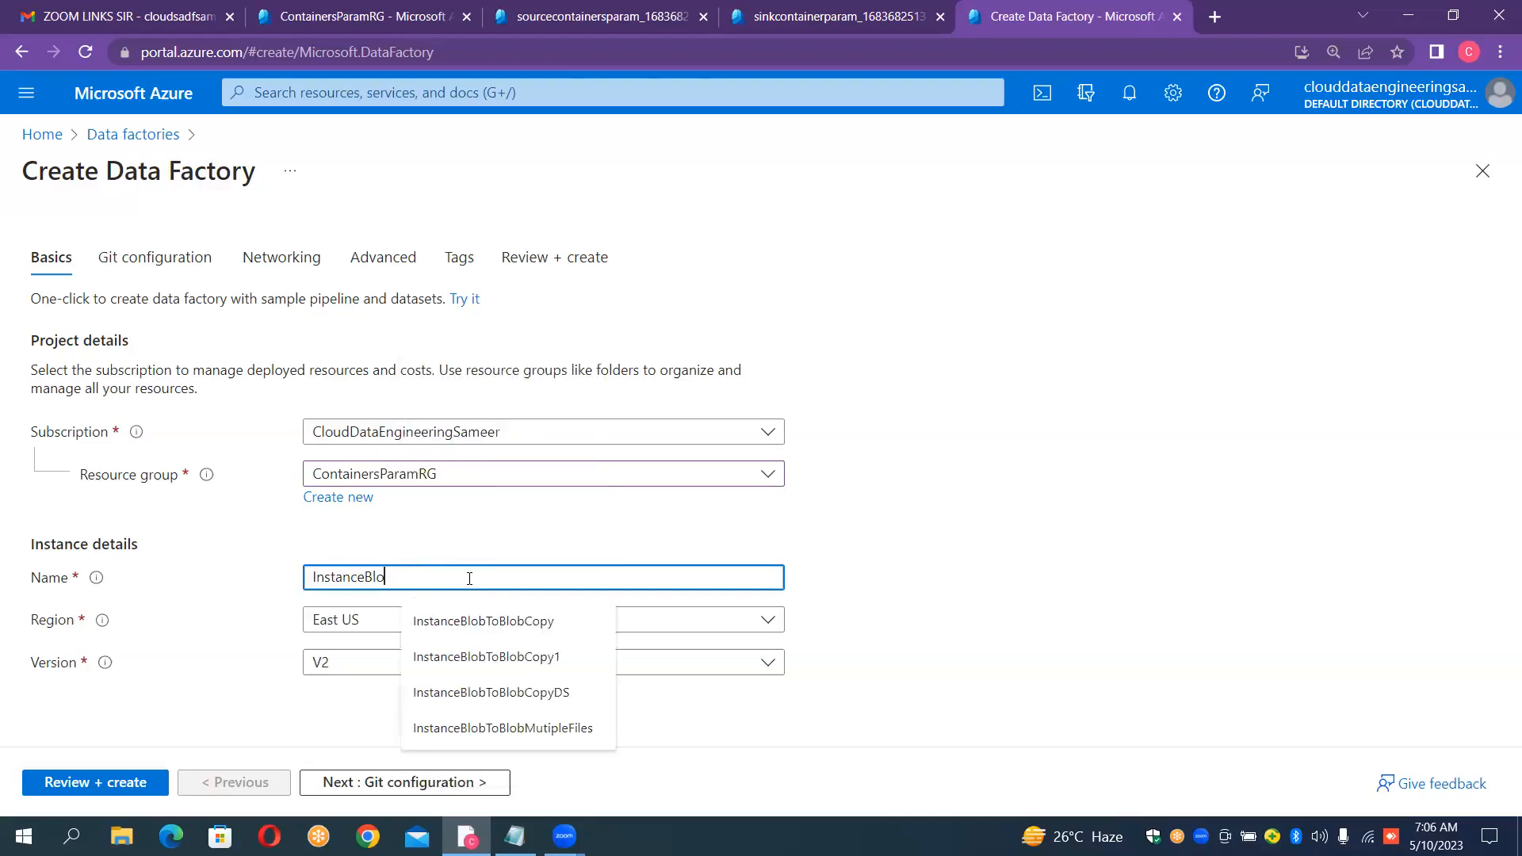
type("bToBlobCona")
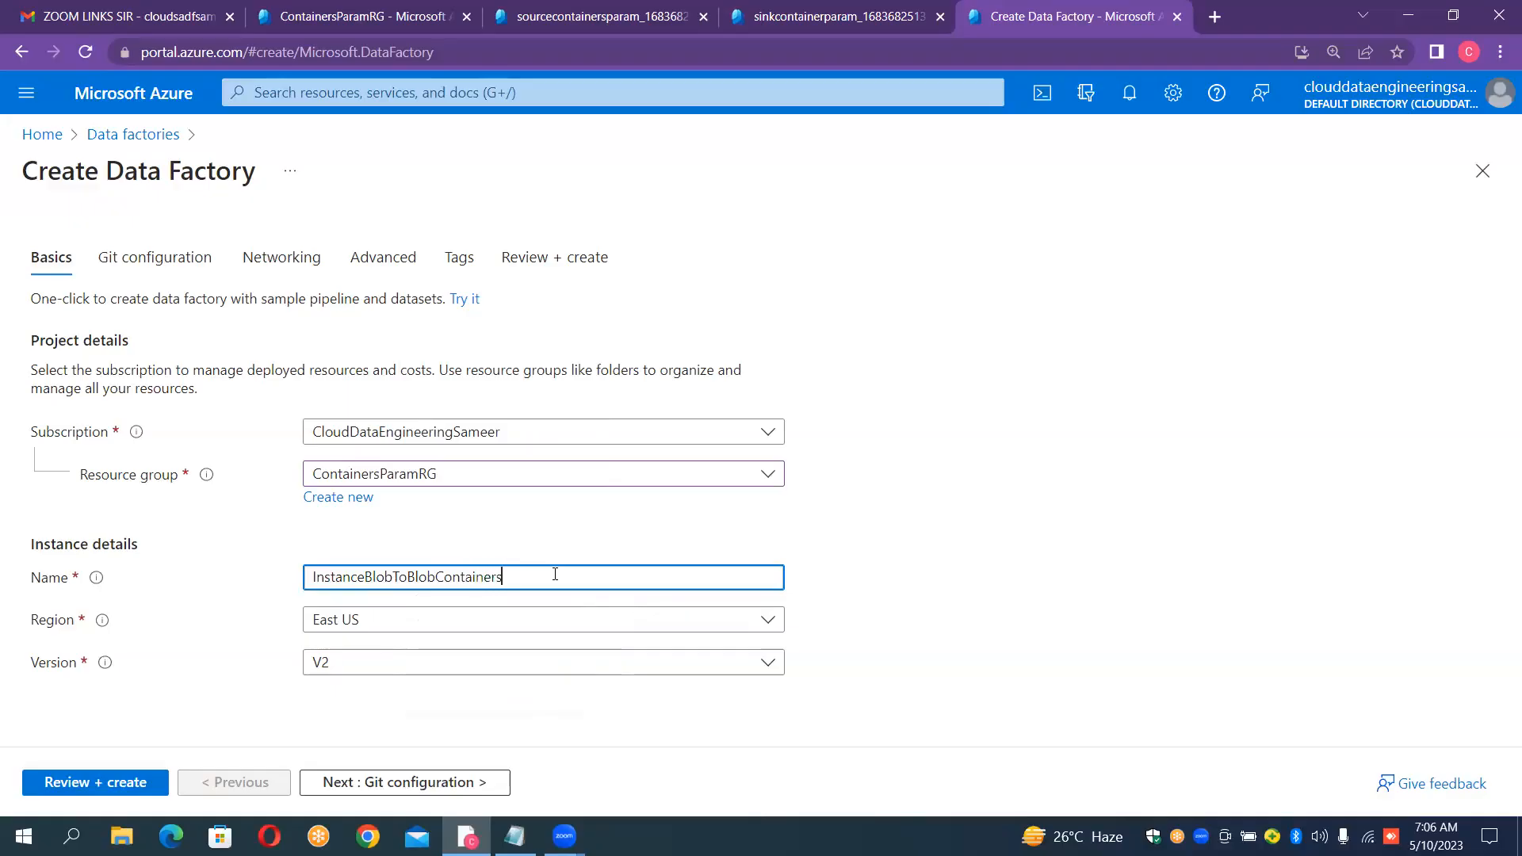
type("am")
left_click(207, 560)
left_click(117, 785)
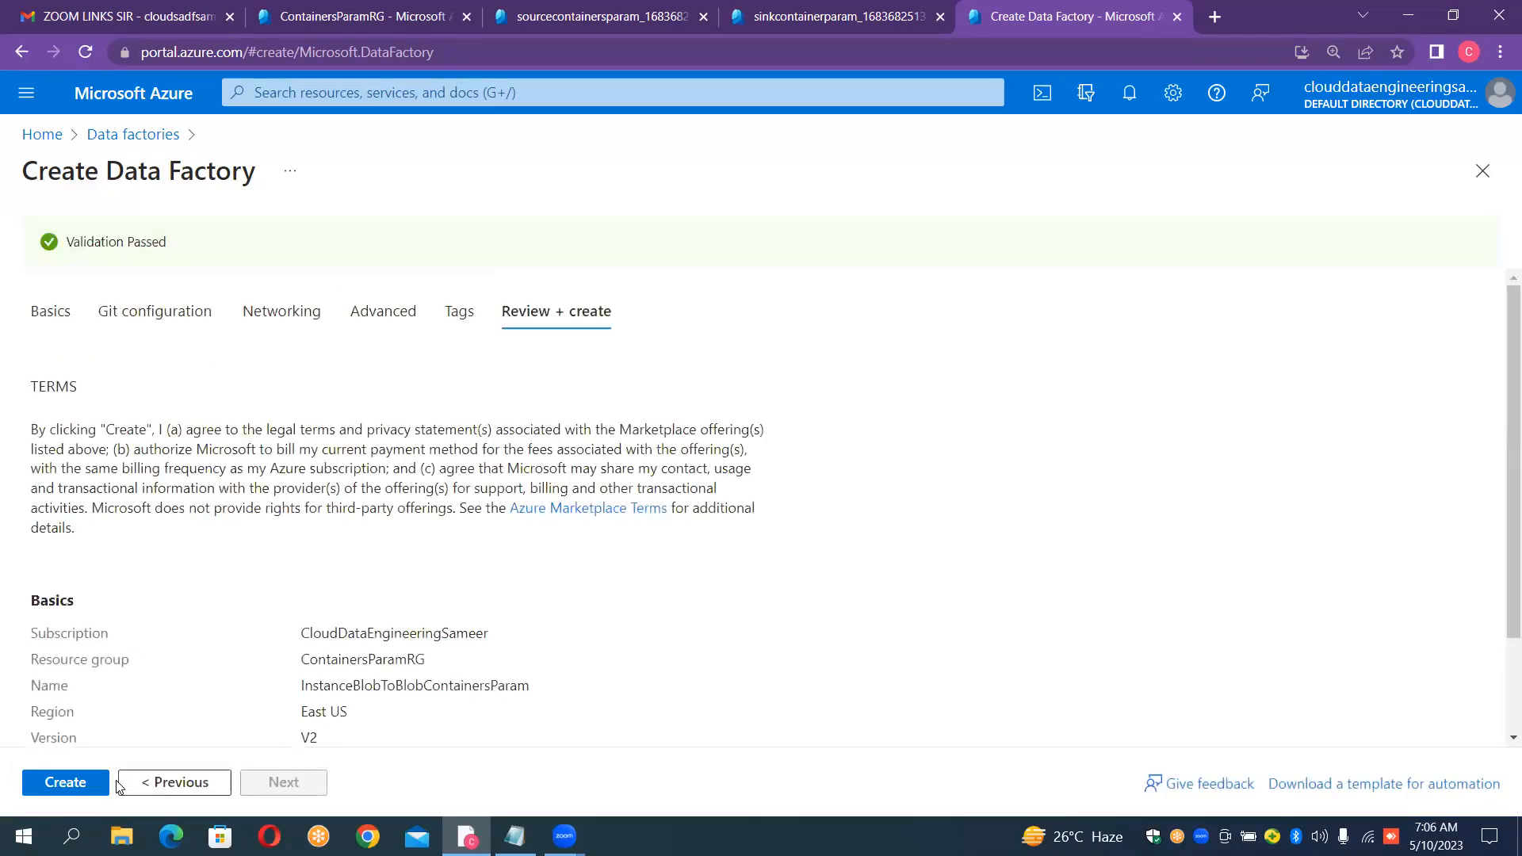
left_click(57, 785)
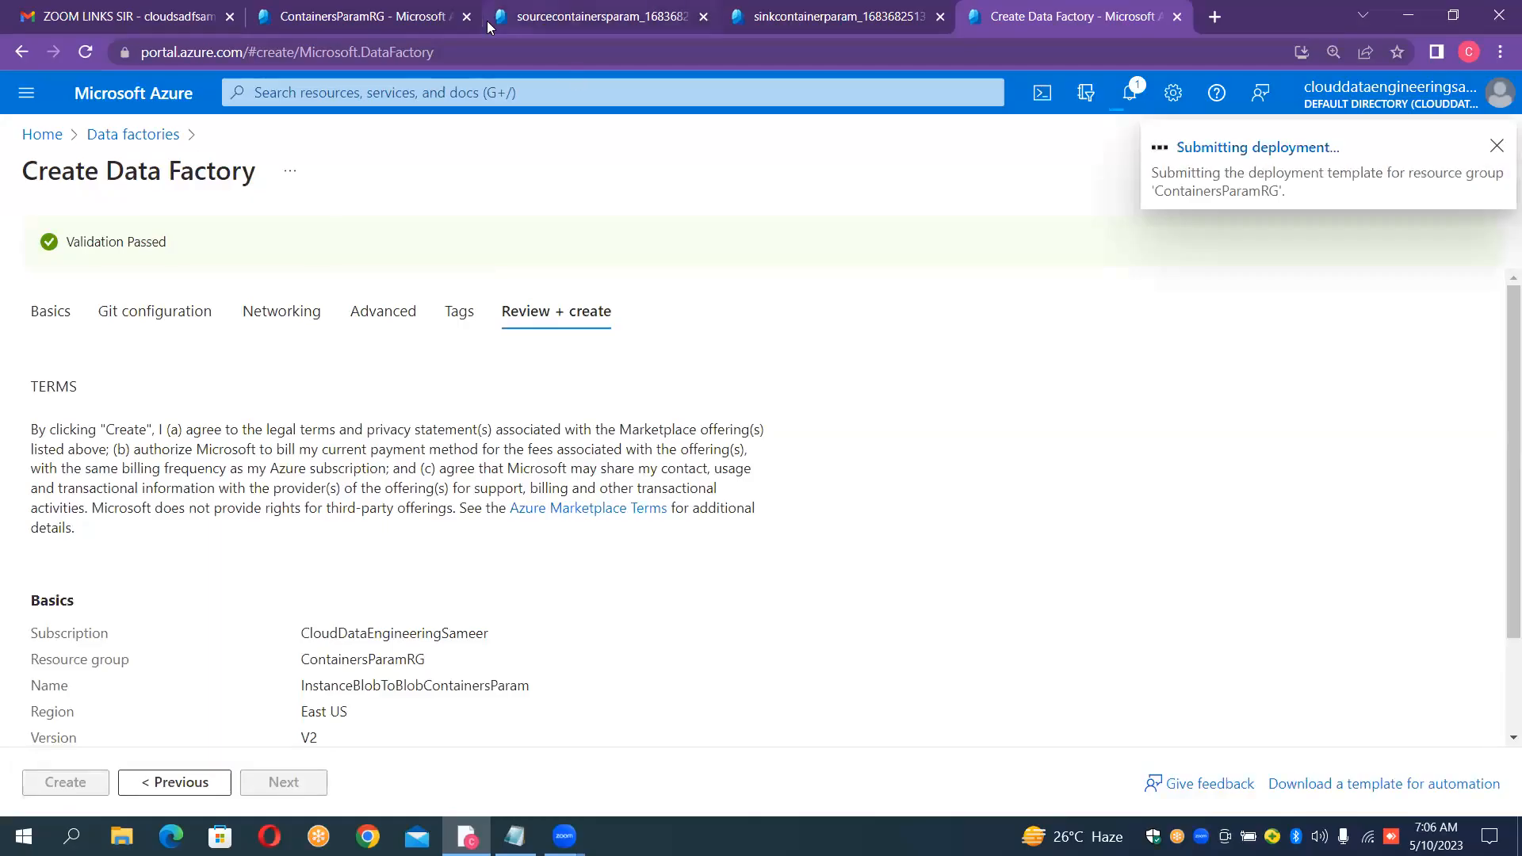
Go to the deployed sourcecontainersparam storage account and open its list of blob containers
mouse_move(487, 20)
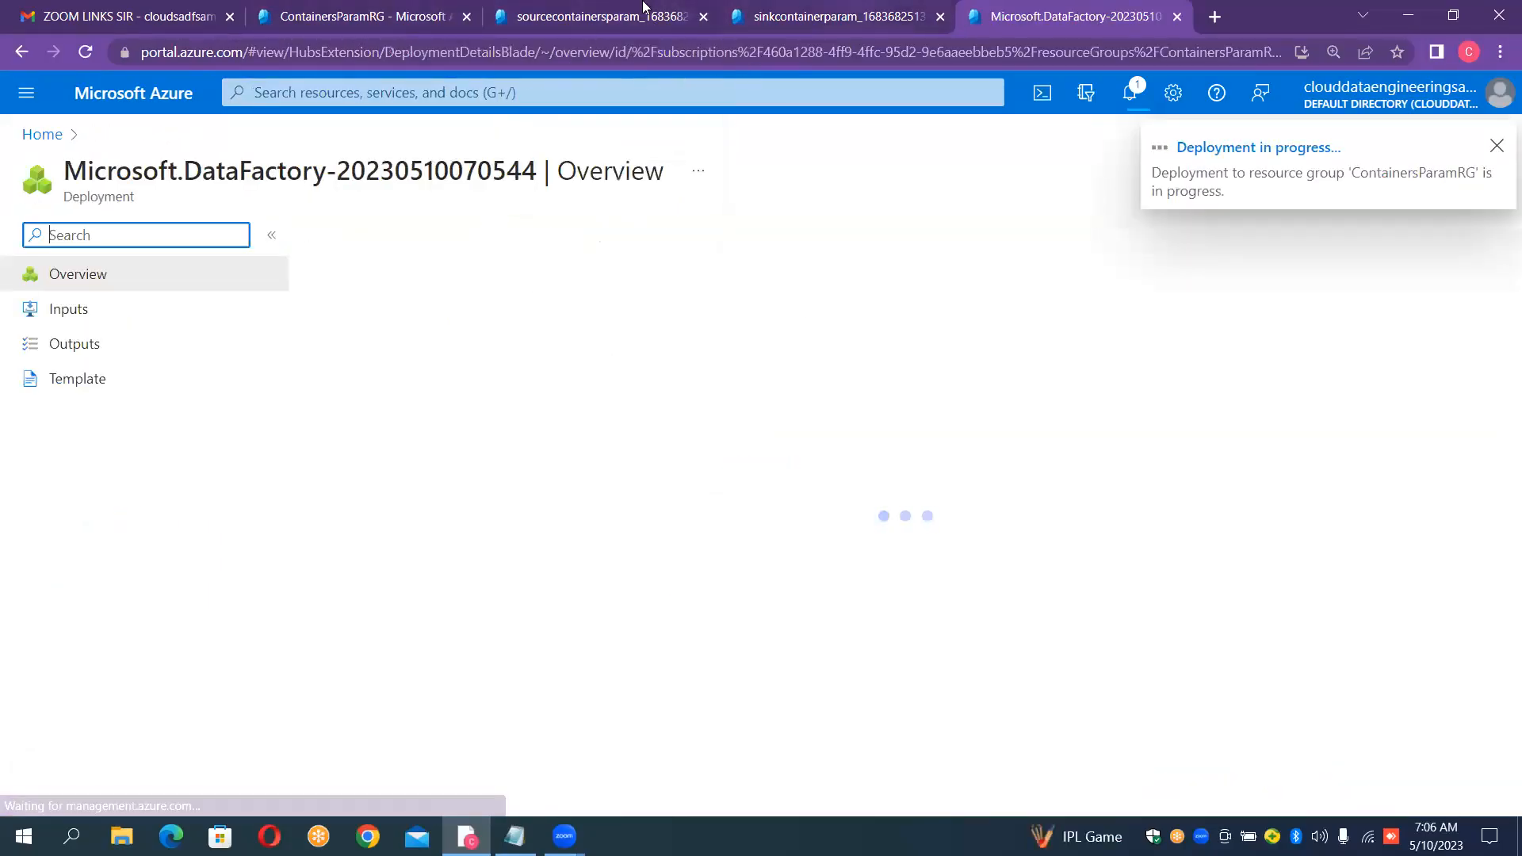
left_click(406, 18)
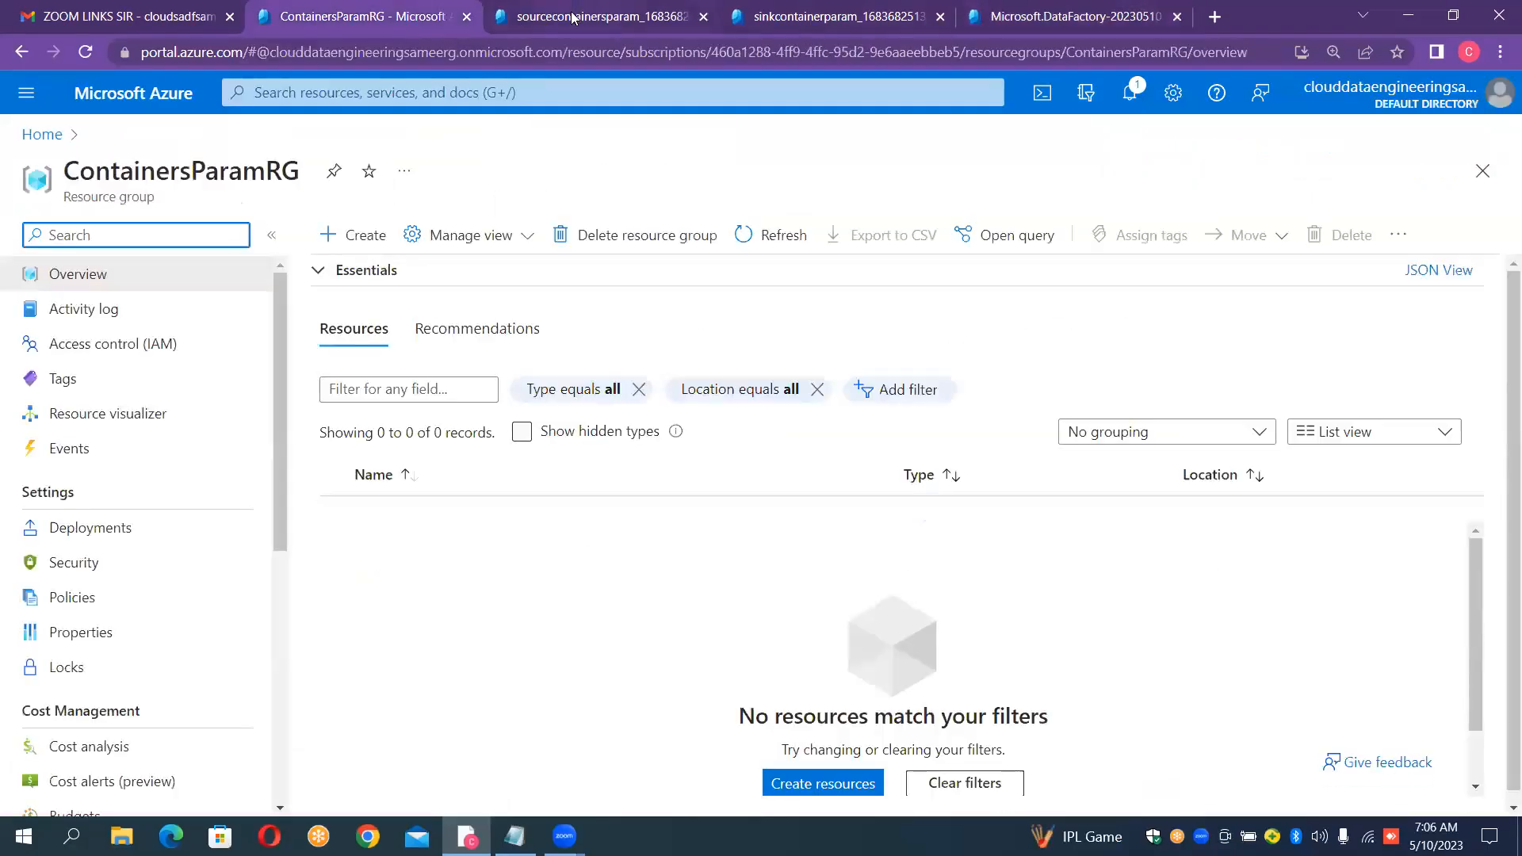
left_click(574, 18)
left_click(440, 491)
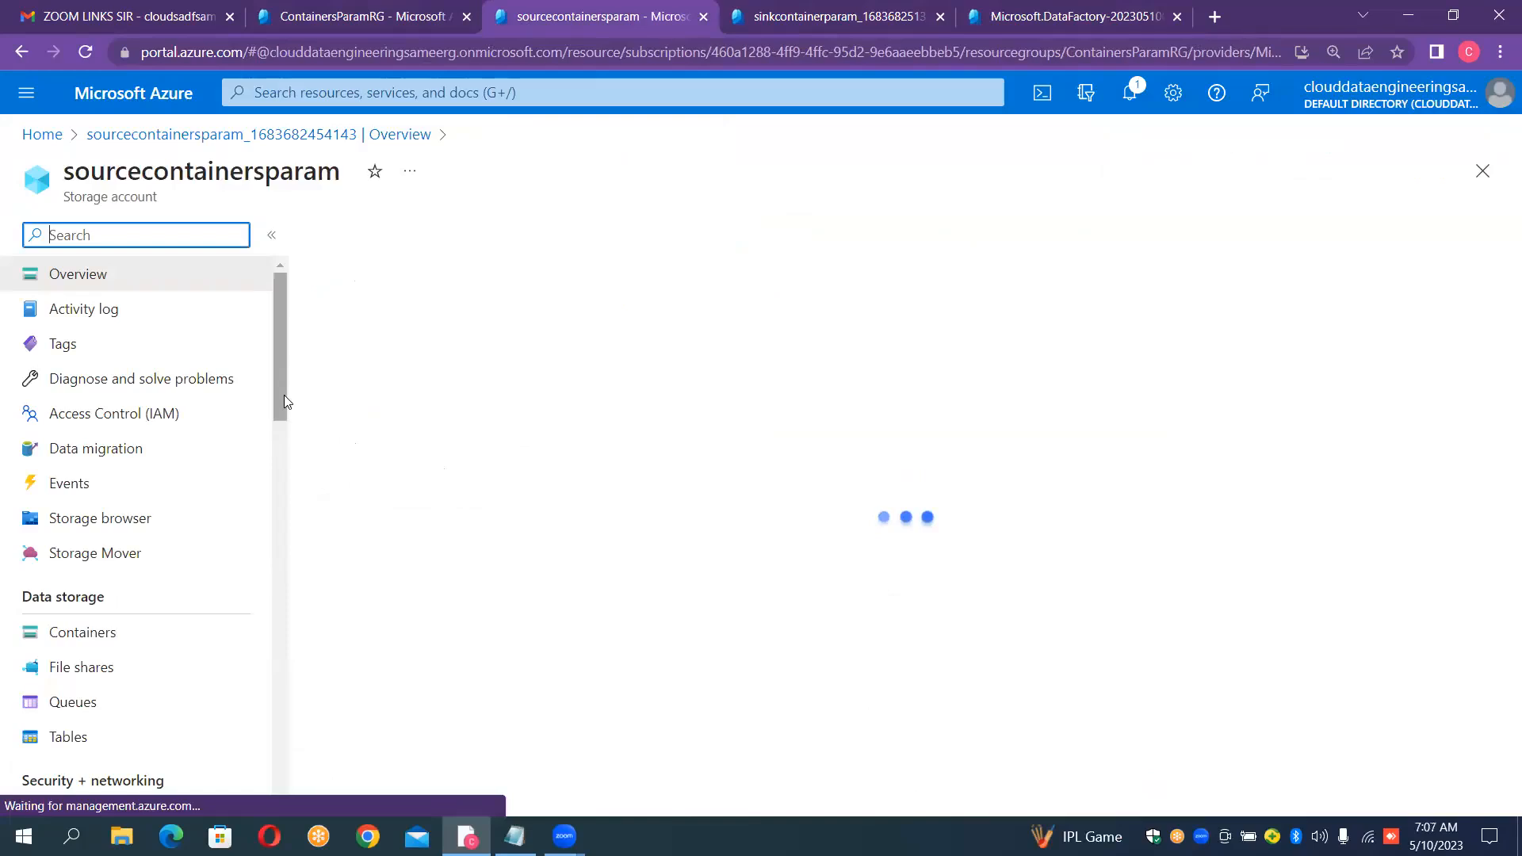
scroll(48, 670, "down", 1)
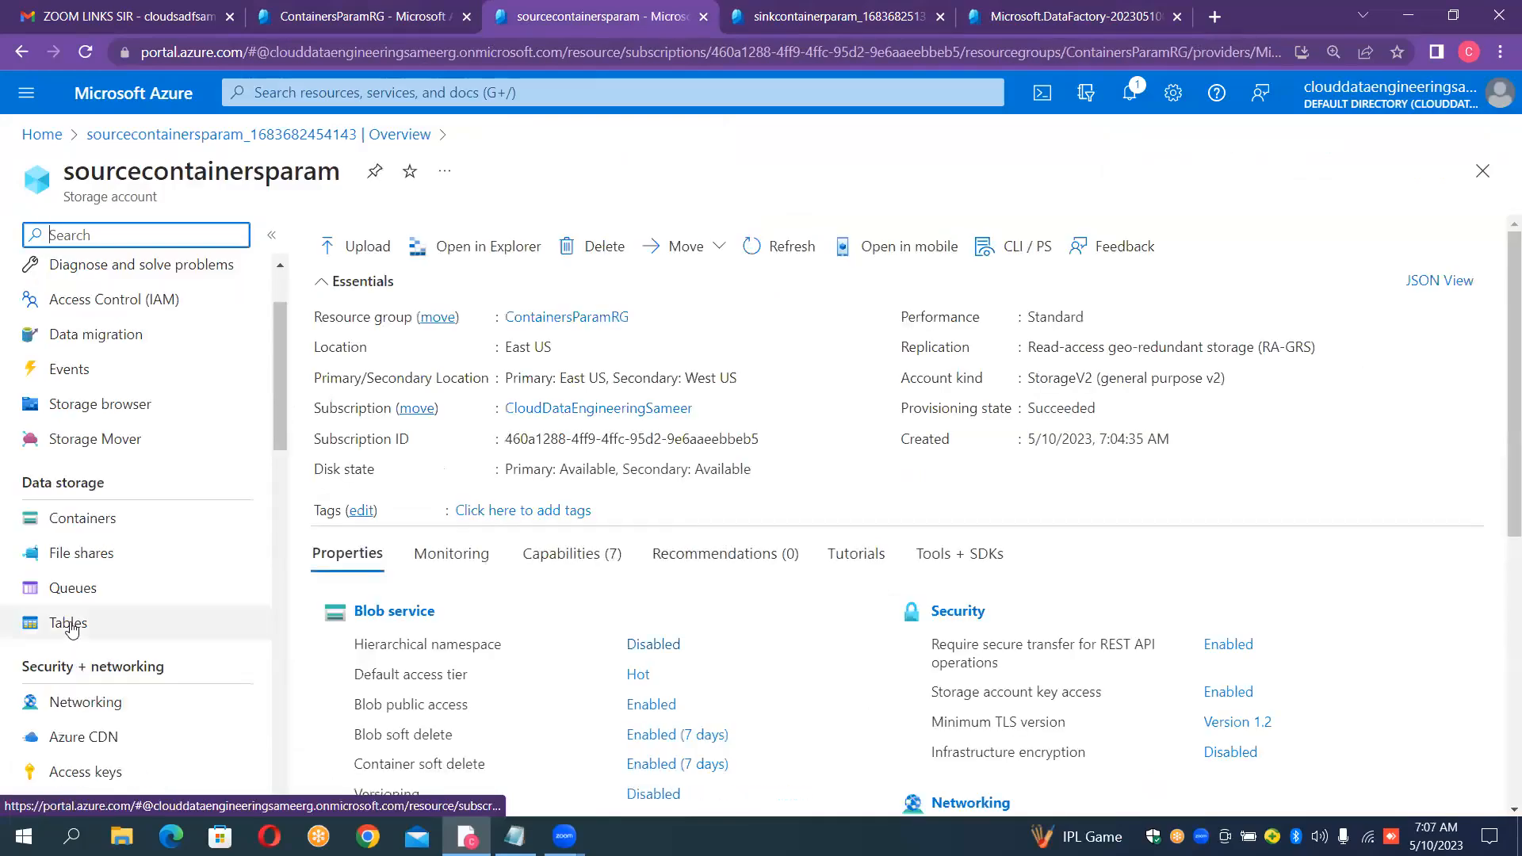
left_click(93, 528)
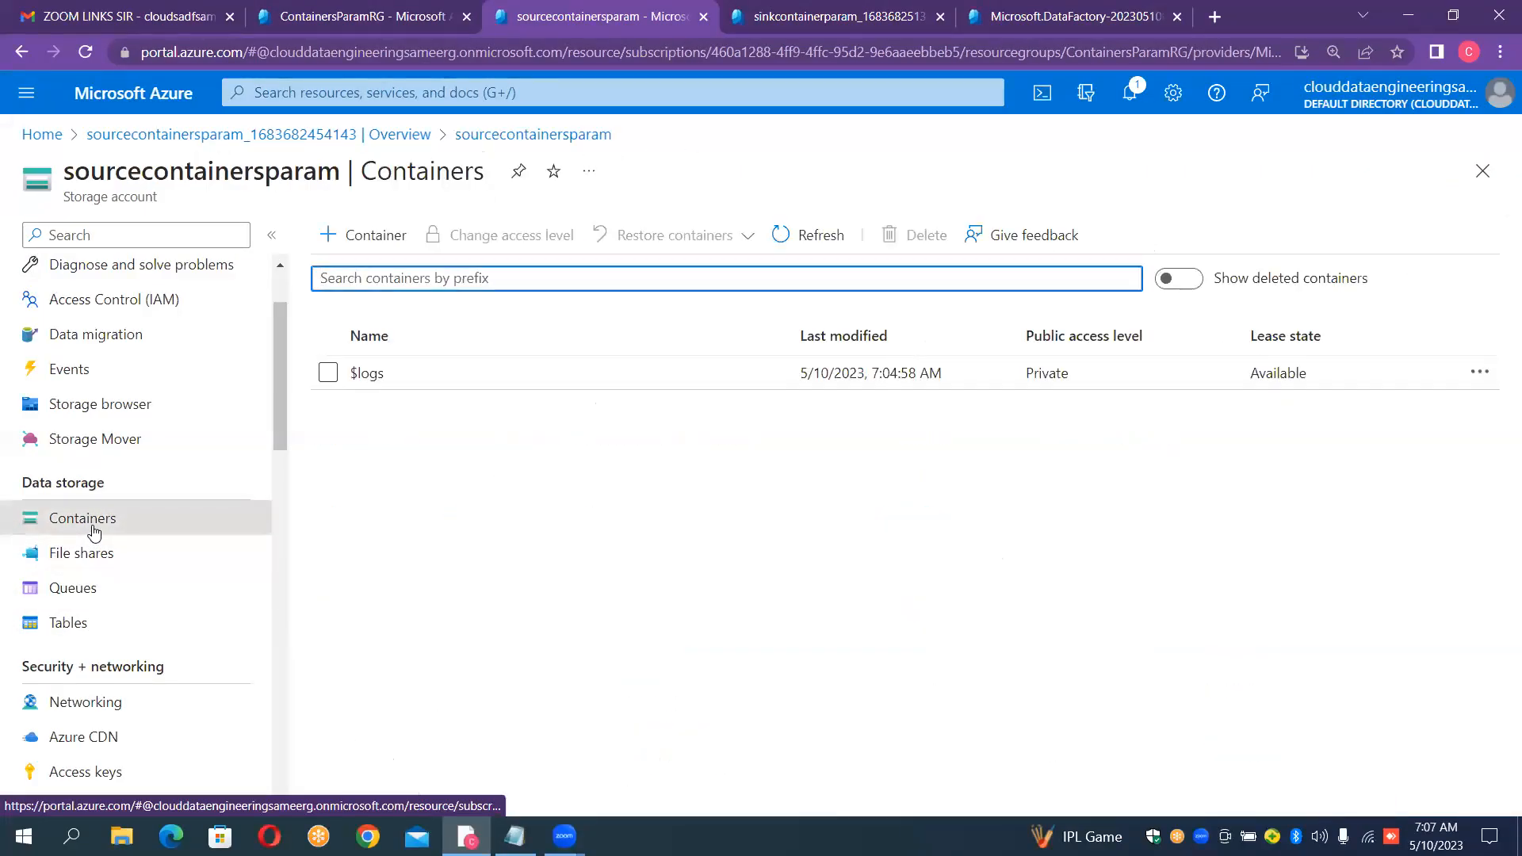
Create two private containers named input1 and input2 in the sourcecontainersparam storage account
left_click(398, 248)
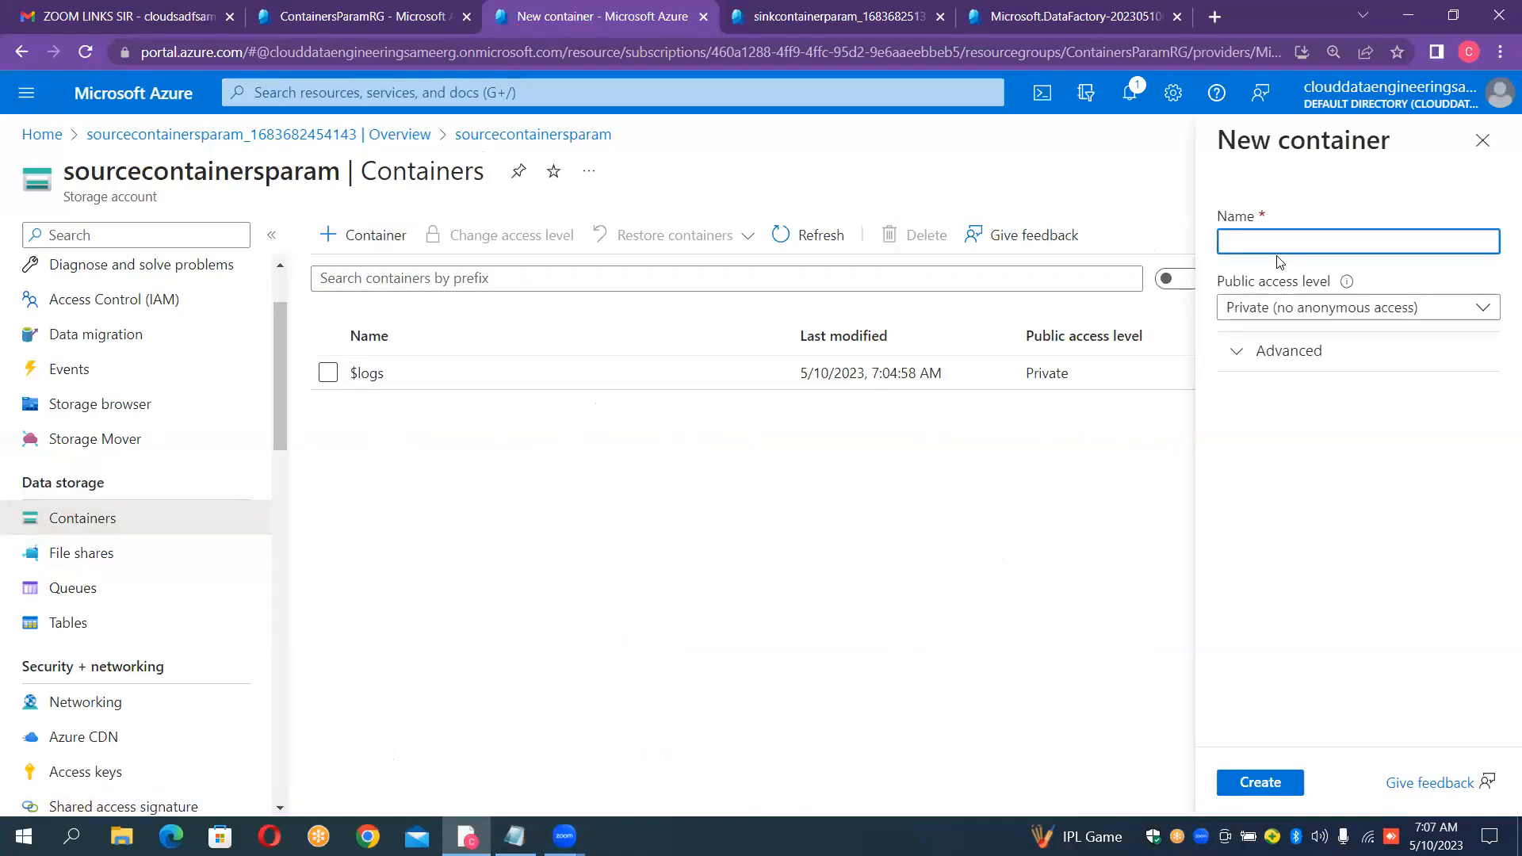
type("input1")
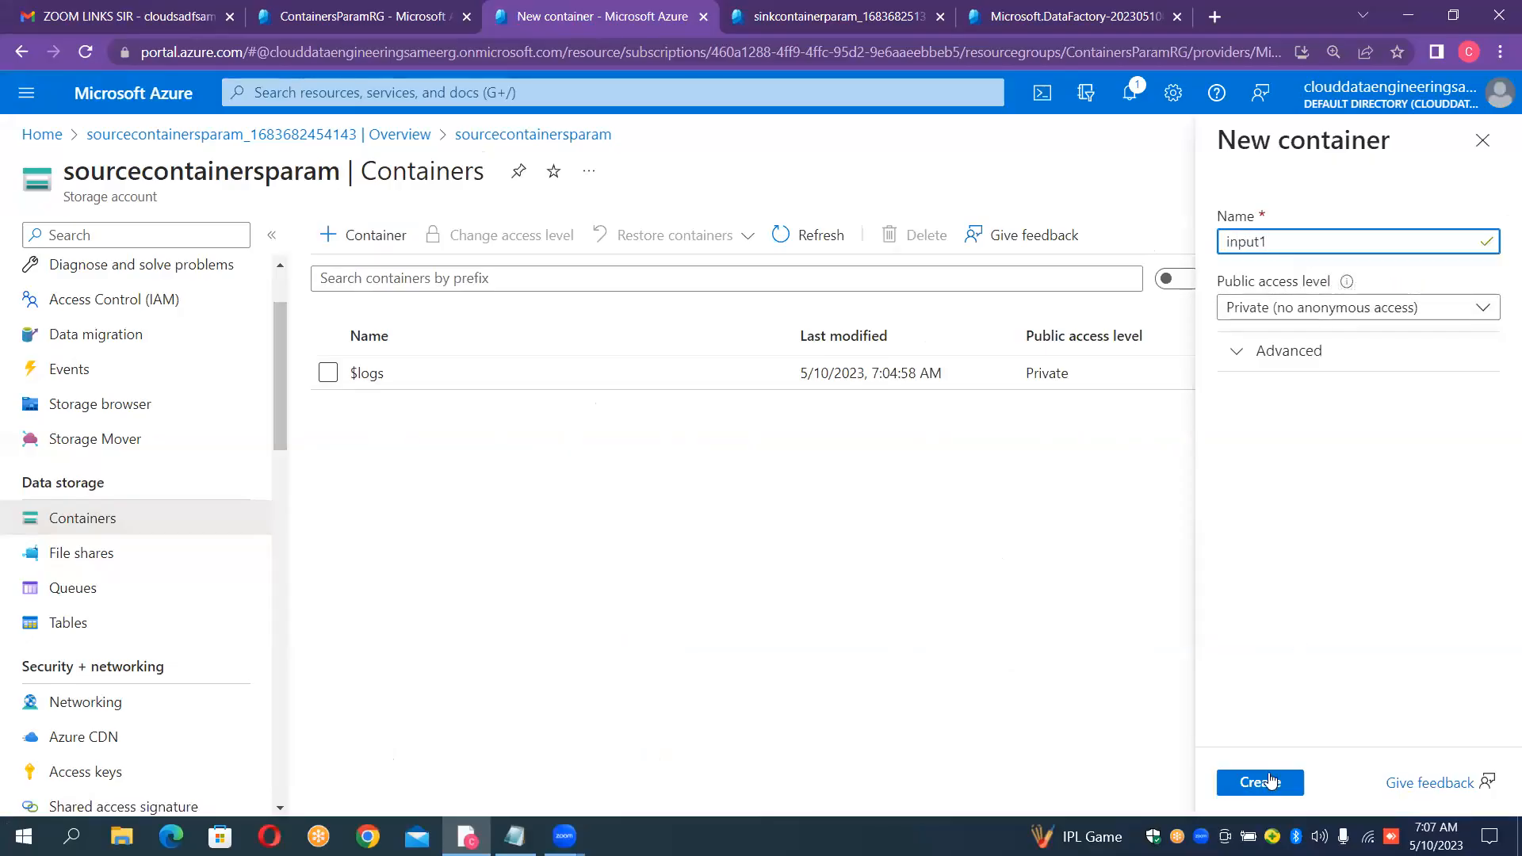
left_click(1269, 781)
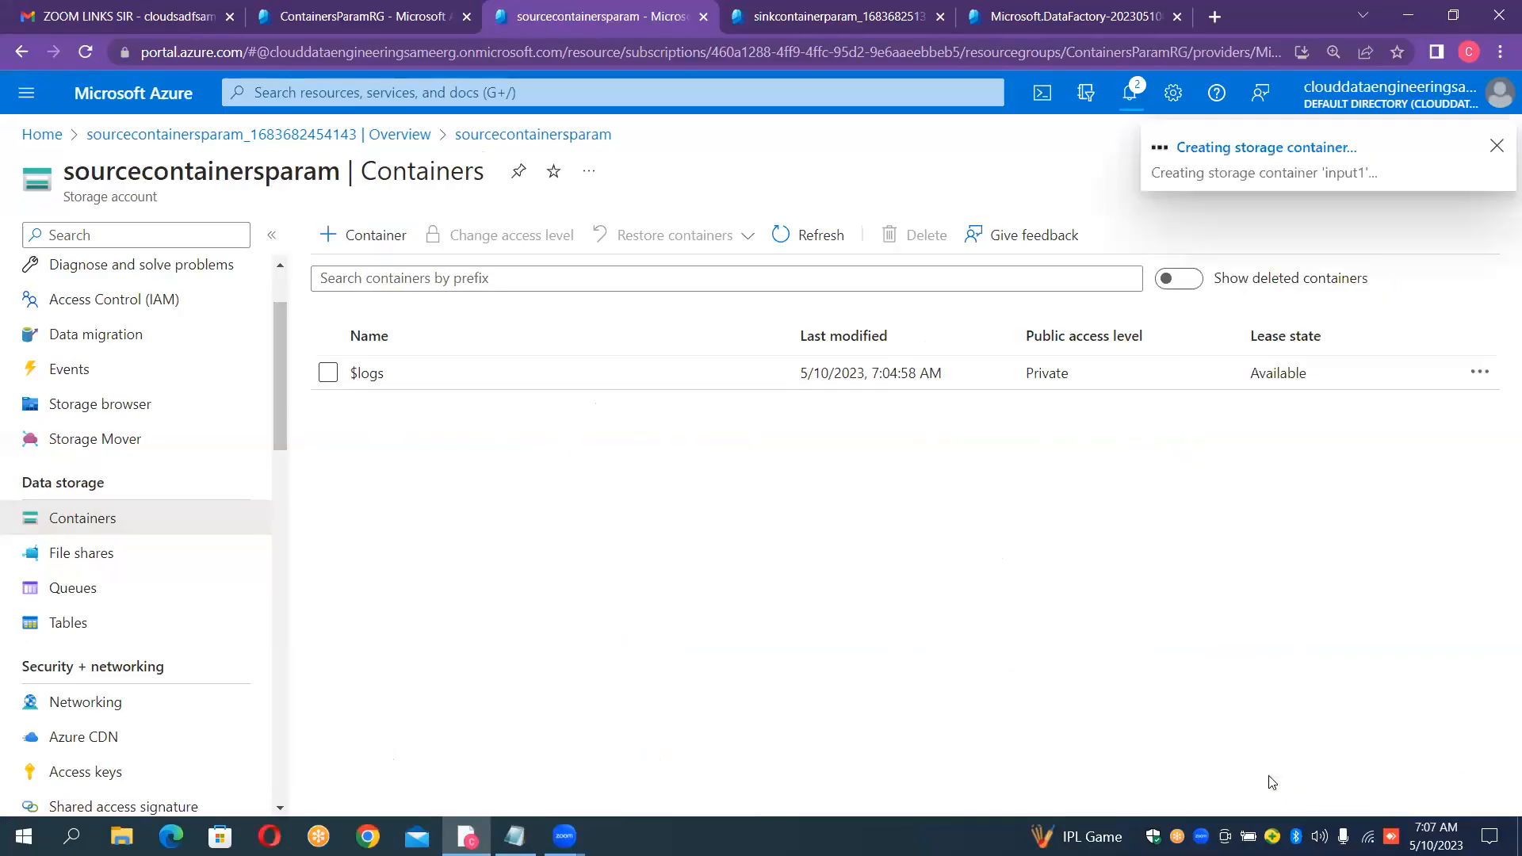
left_click(377, 236)
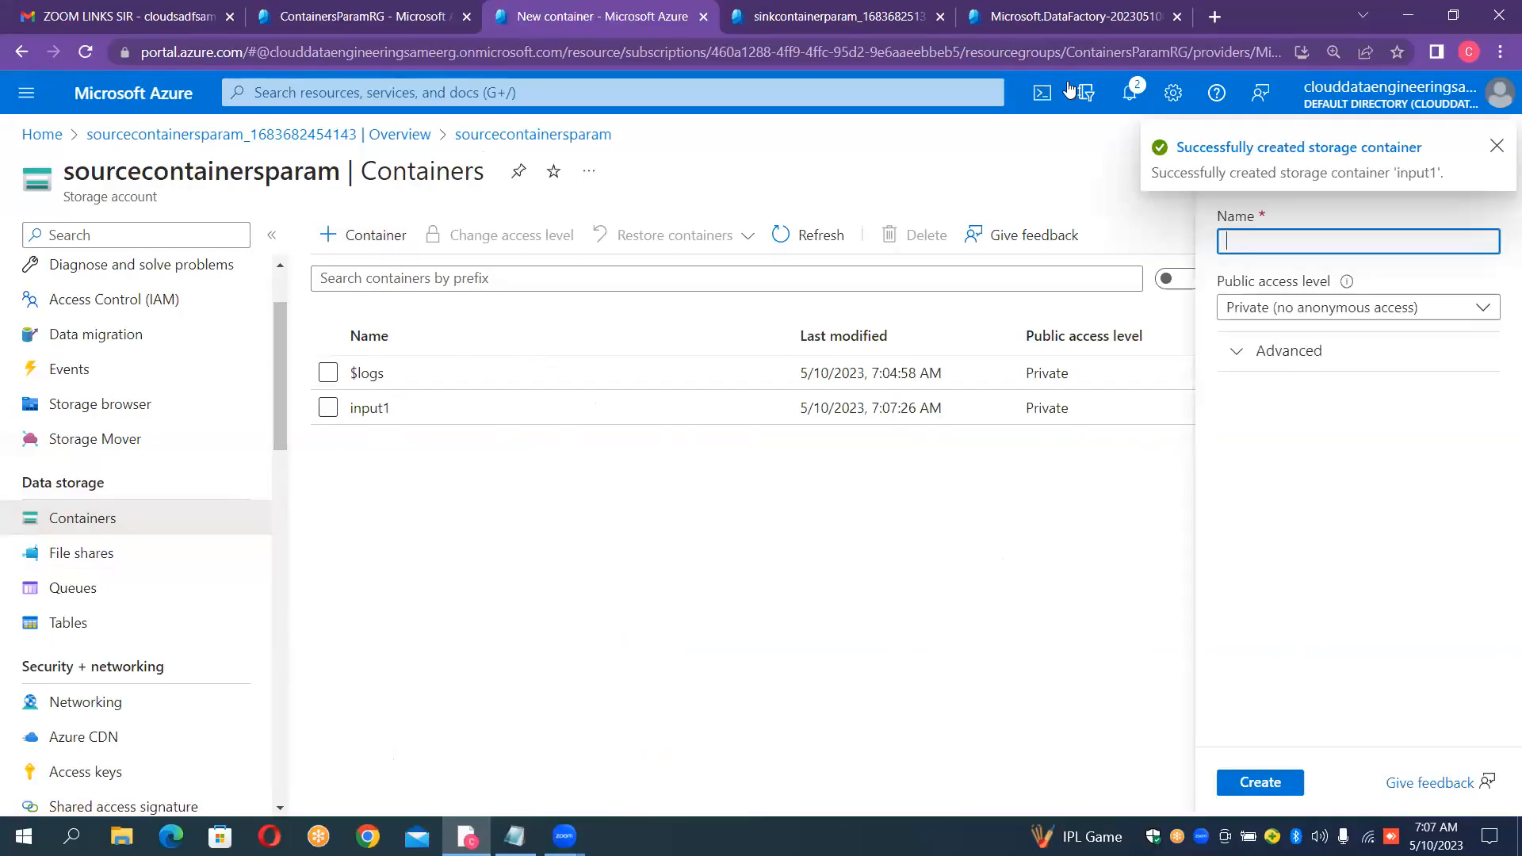
type("input2")
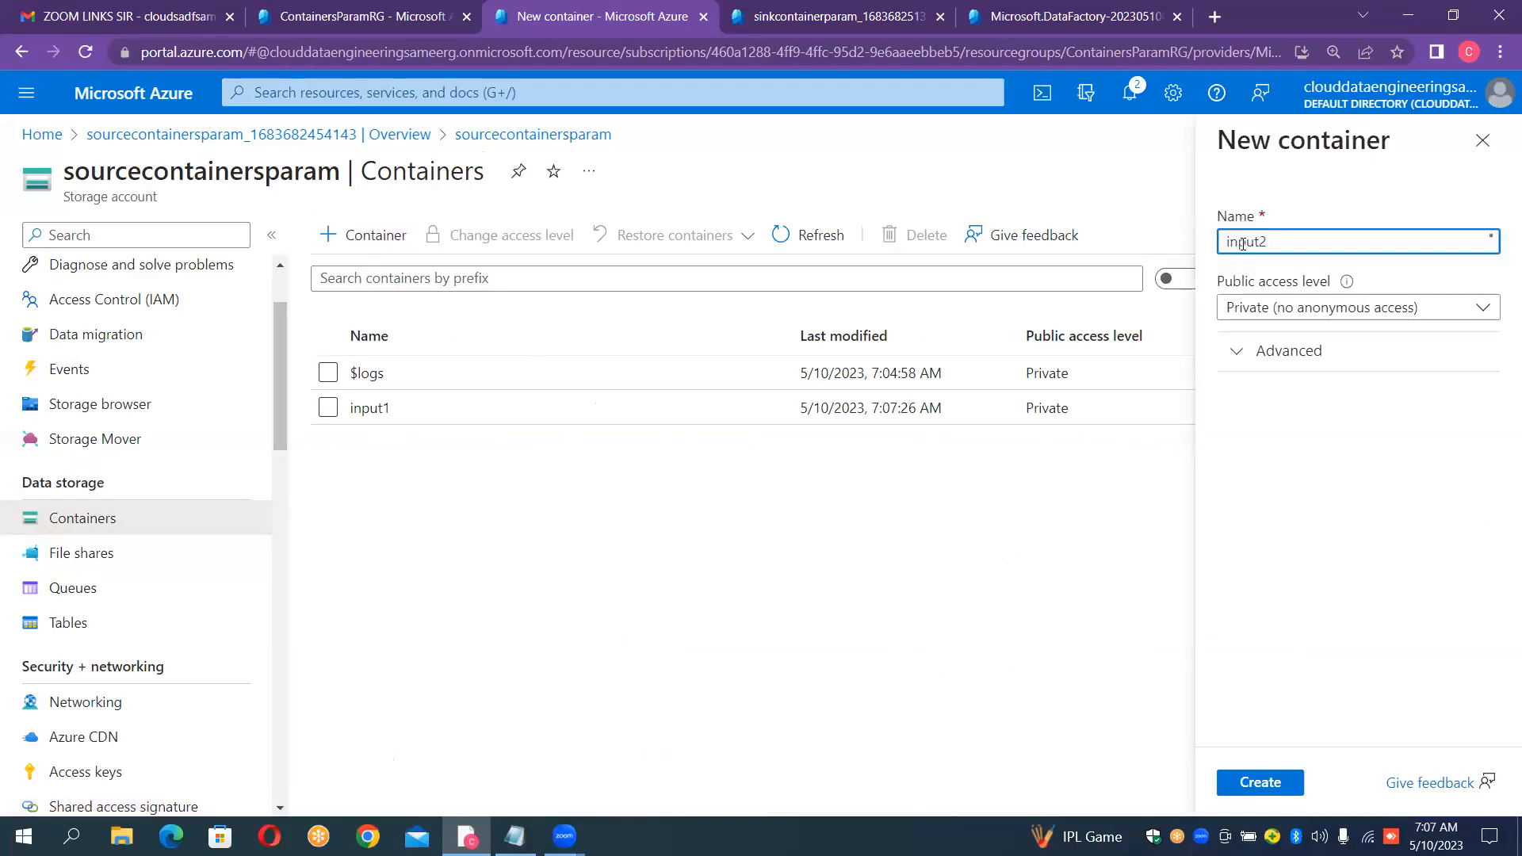
left_click(1286, 789)
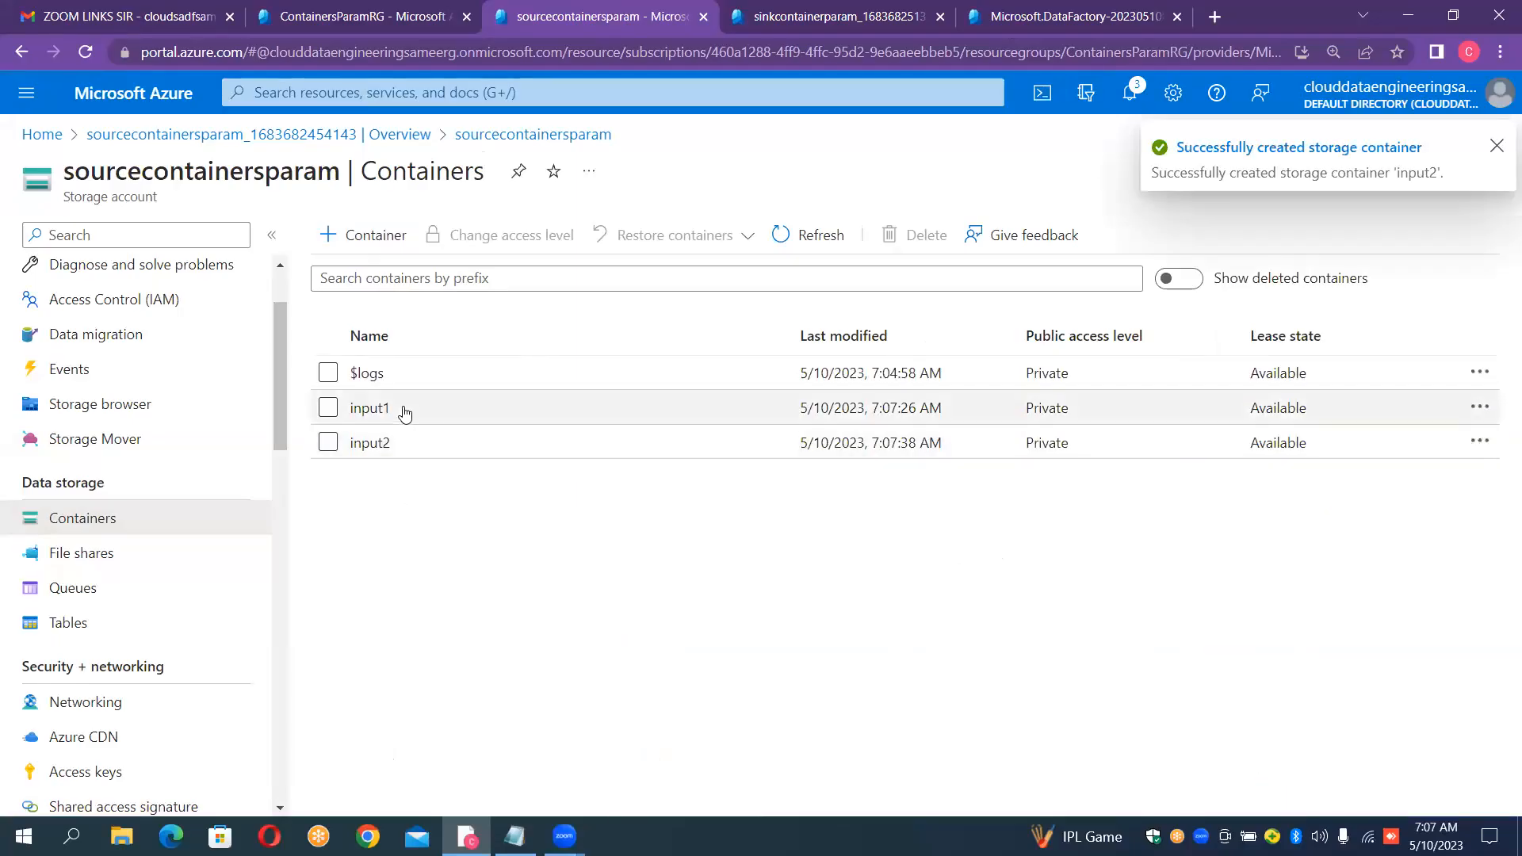
Upload Department, customers_south, customers_east, countries and airlines CSV files from the Data_Files folder into the input1 container
left_click(401, 409)
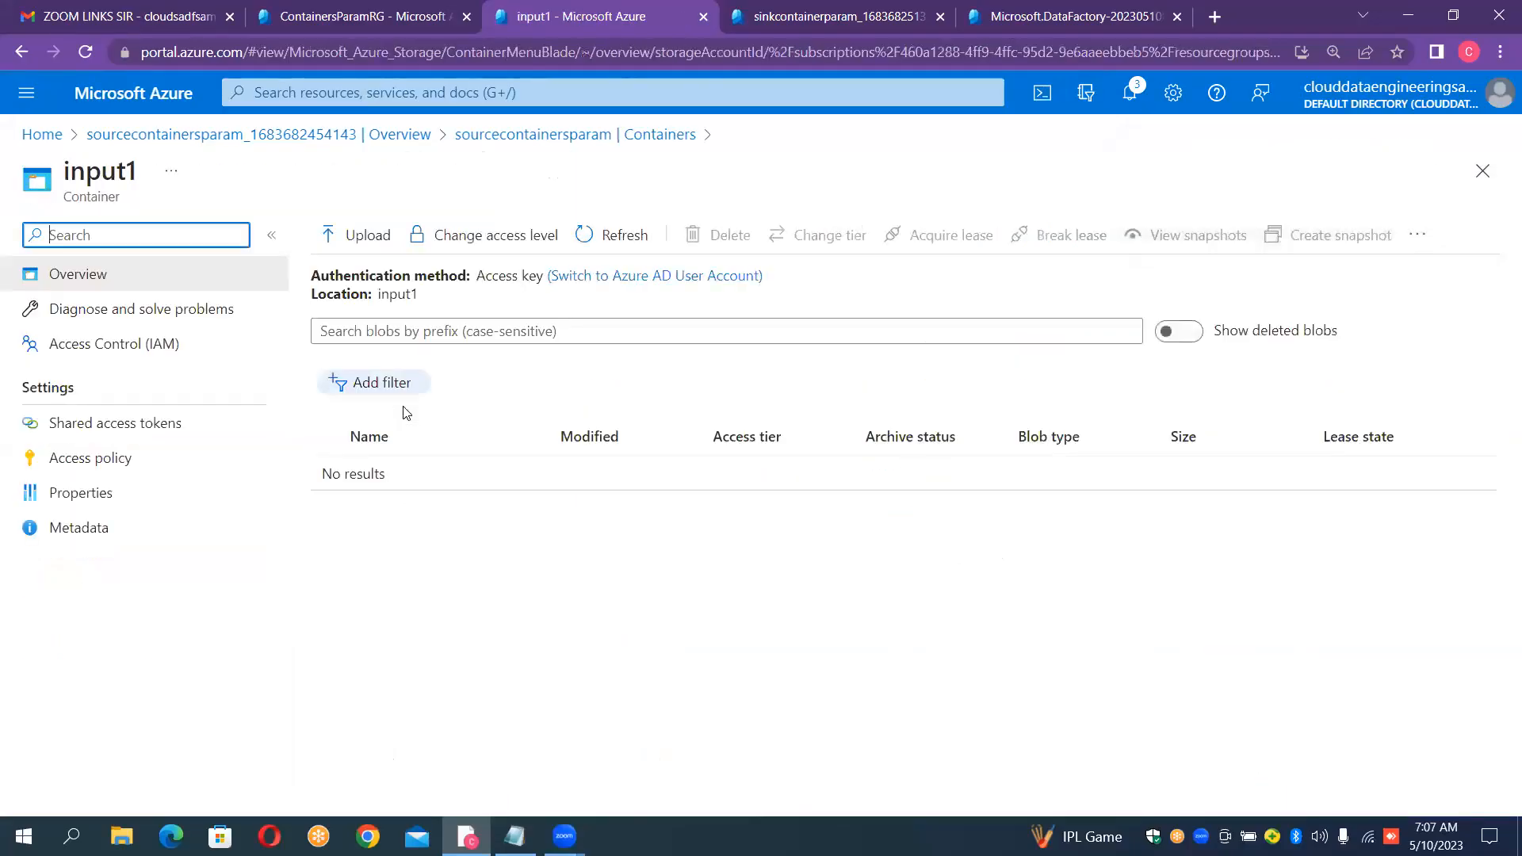
left_click(382, 249)
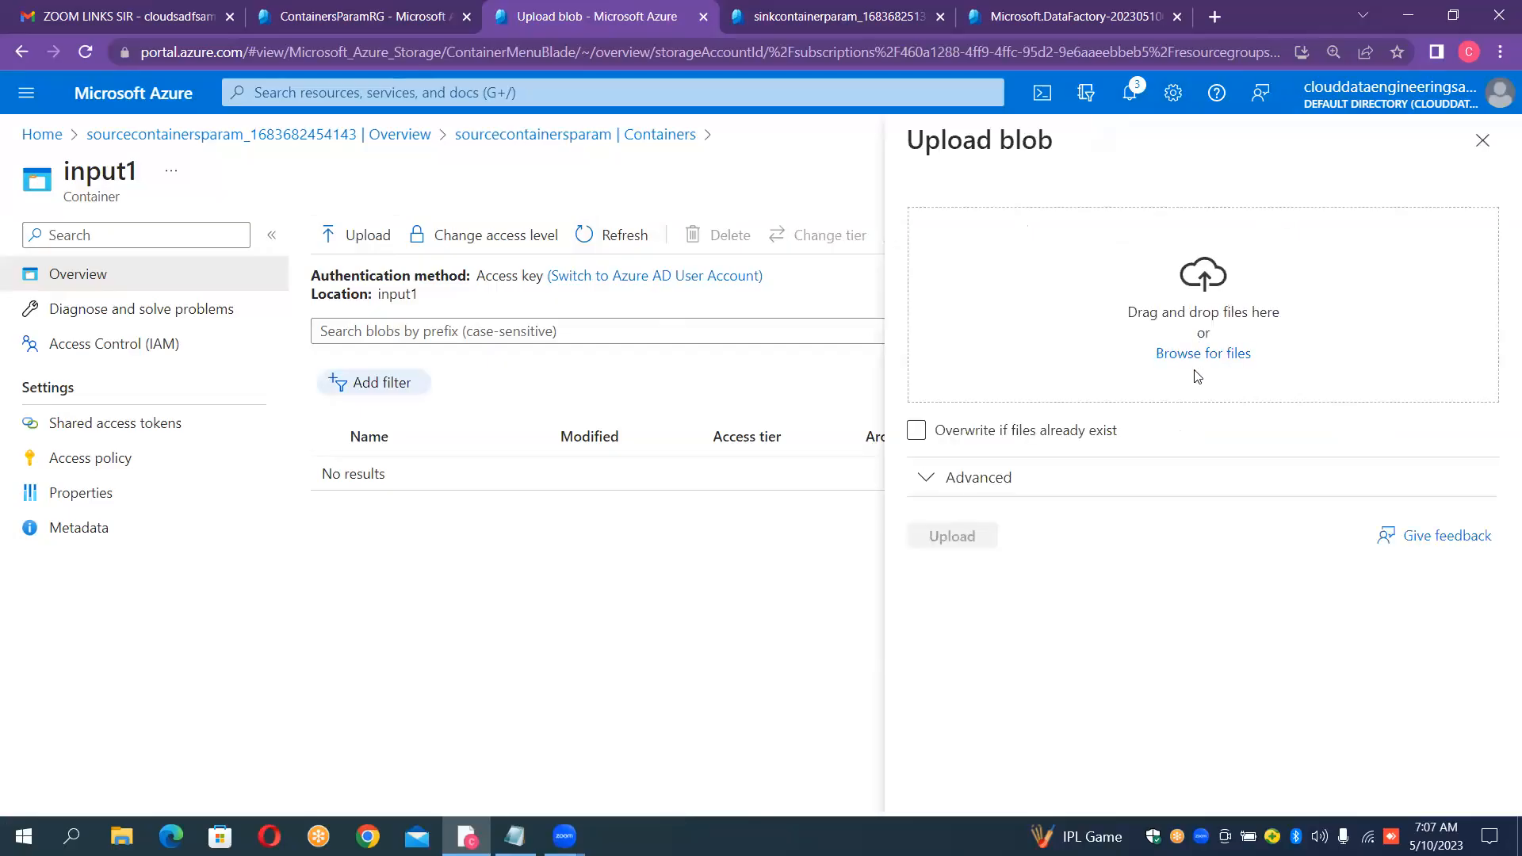
left_click(1199, 360)
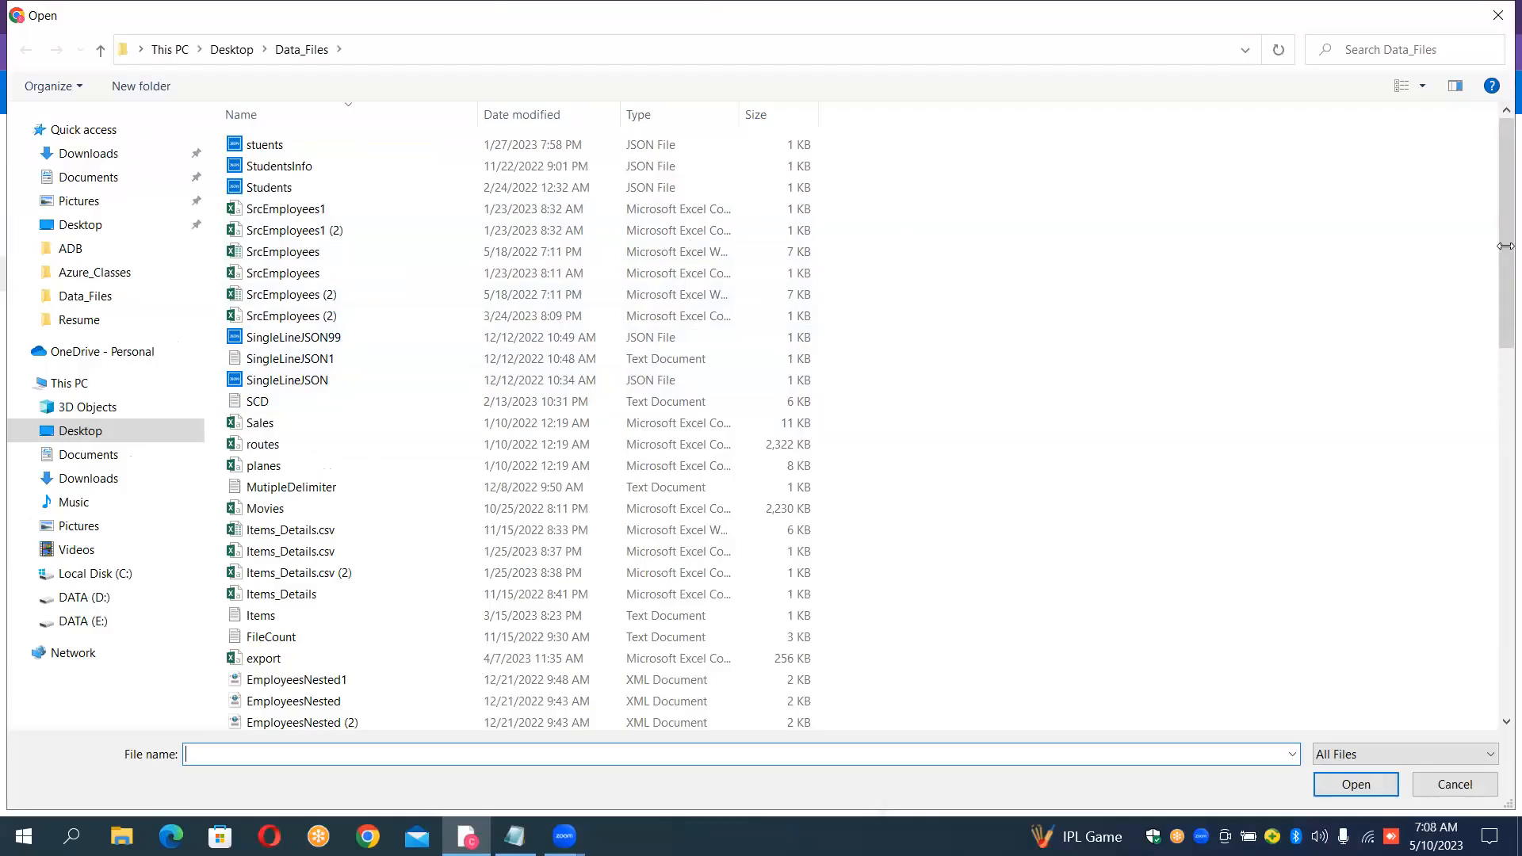
left_click_drag(1500, 254, 1500, 565)
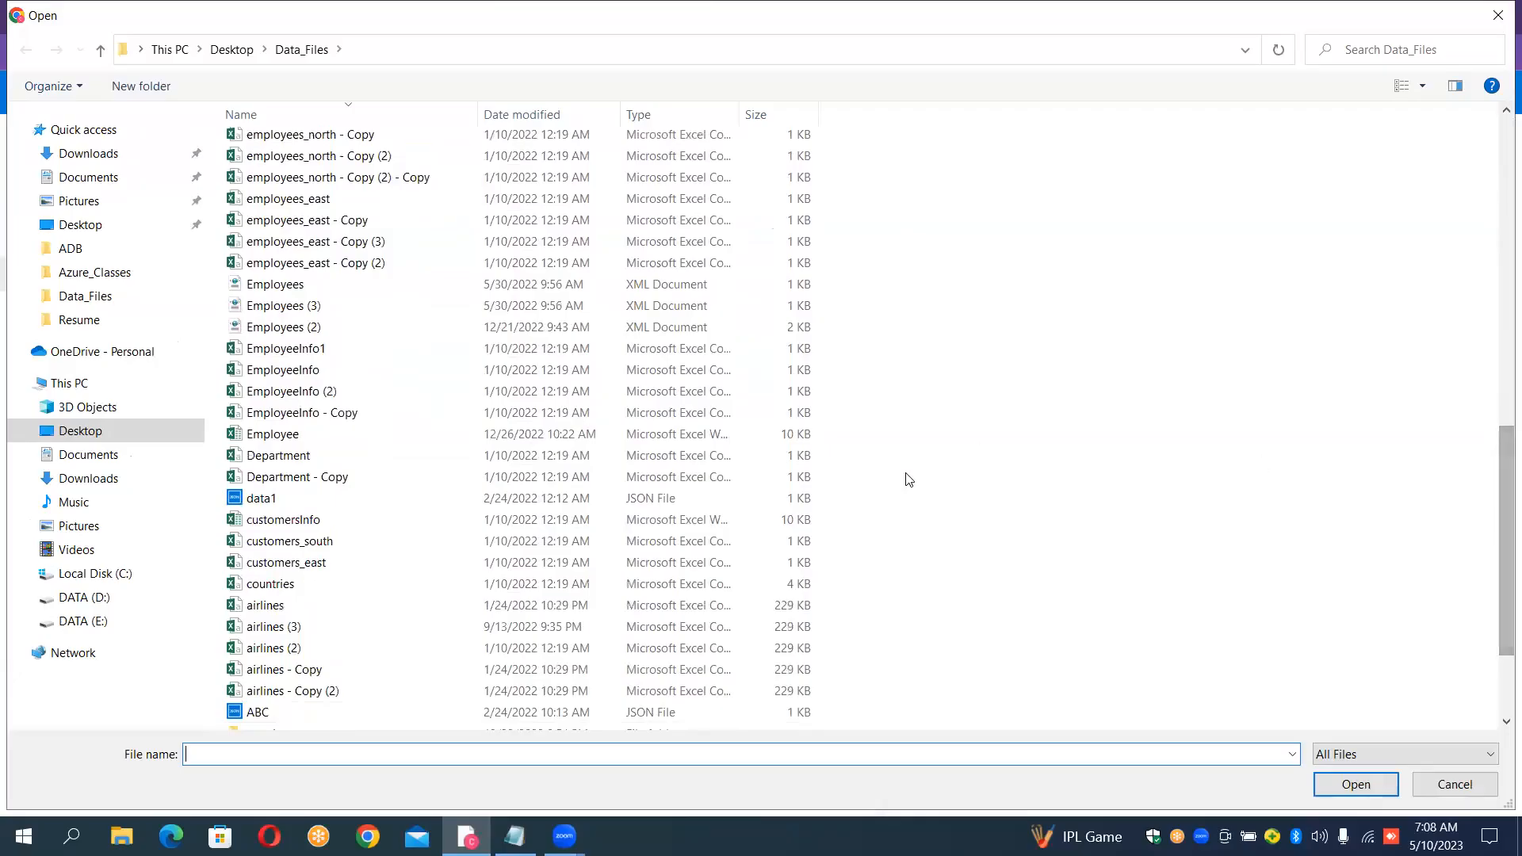
left_click(290, 606)
left_click(288, 585, "ctrl")
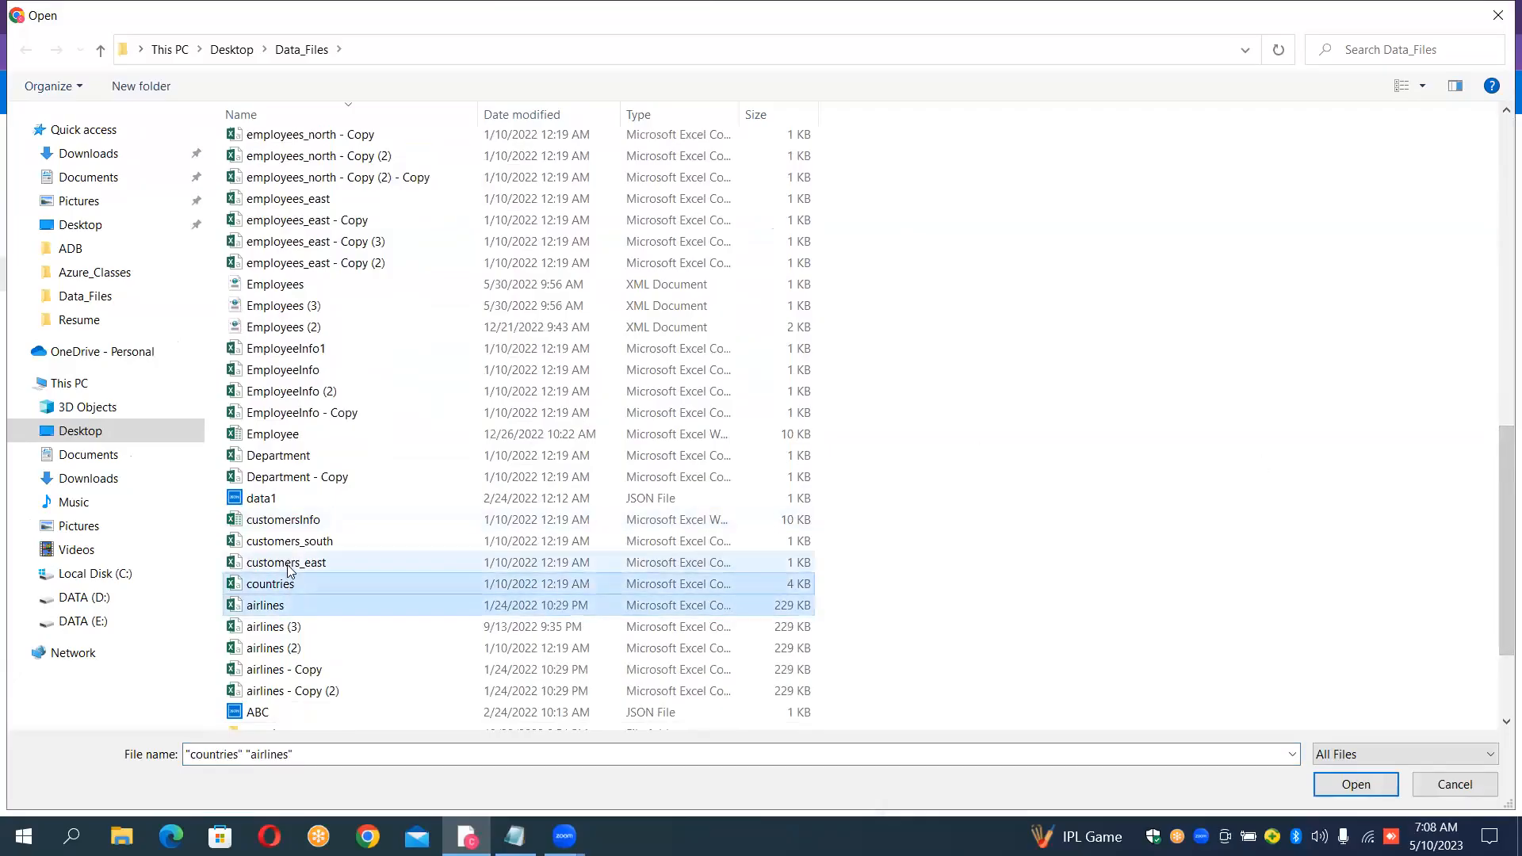
left_click(287, 565, "ctrl")
left_click(287, 543, "ctrl")
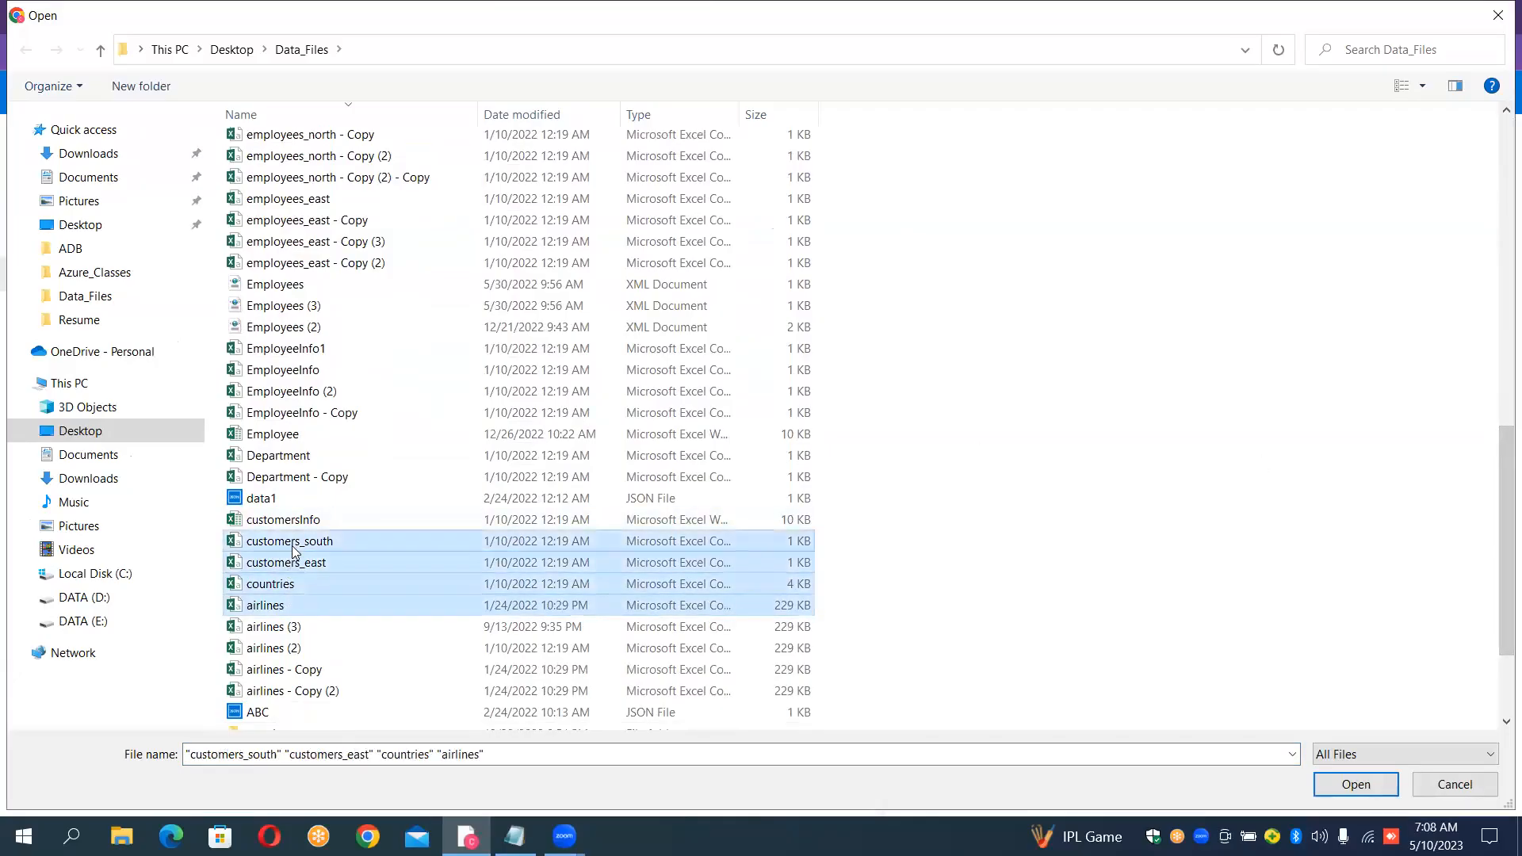
left_click(275, 456, "ctrl")
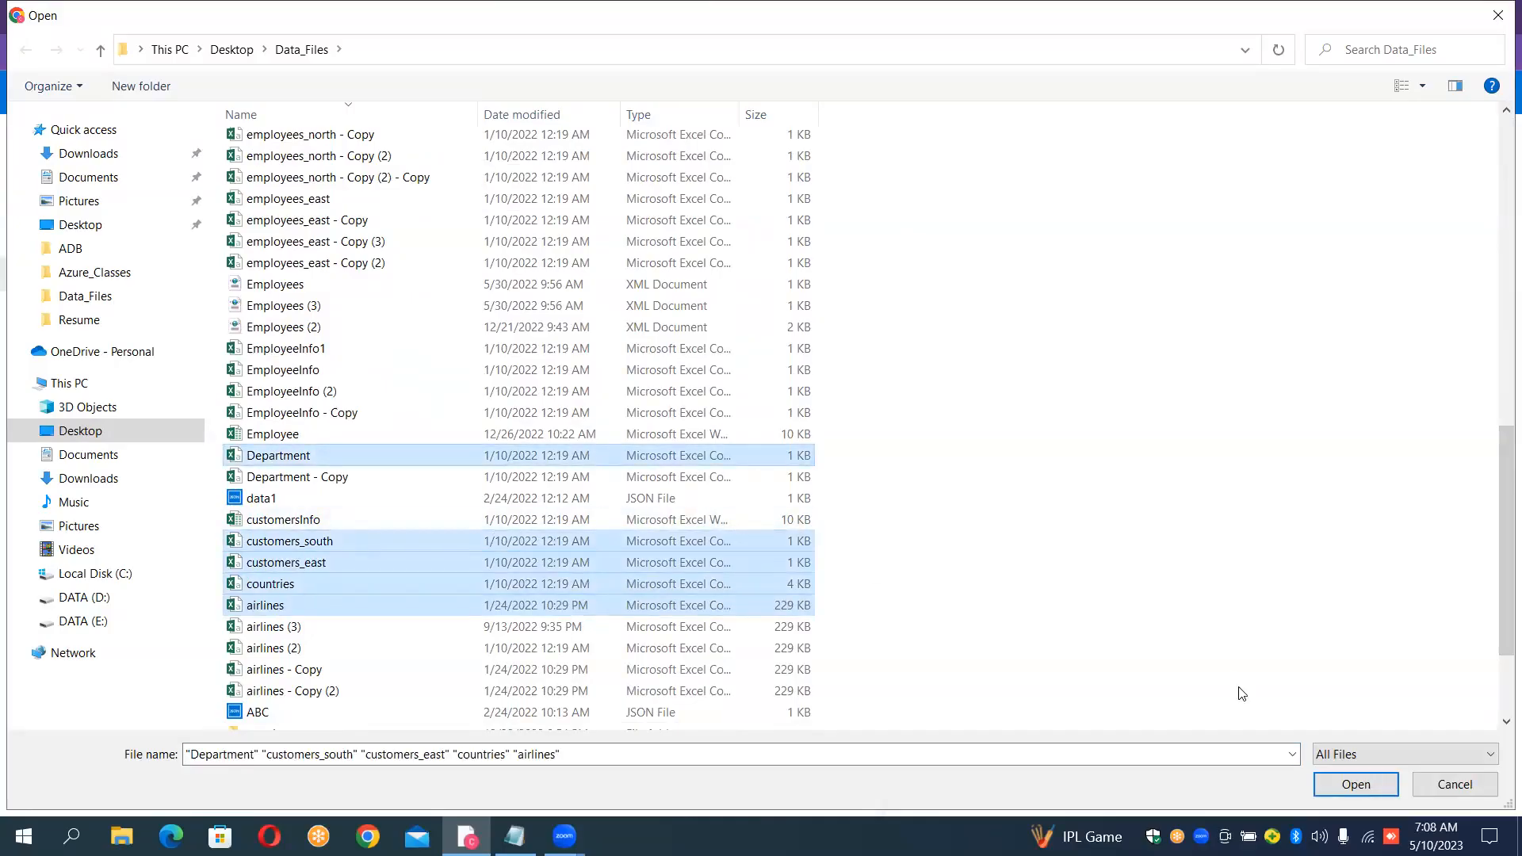
left_click(1350, 783)
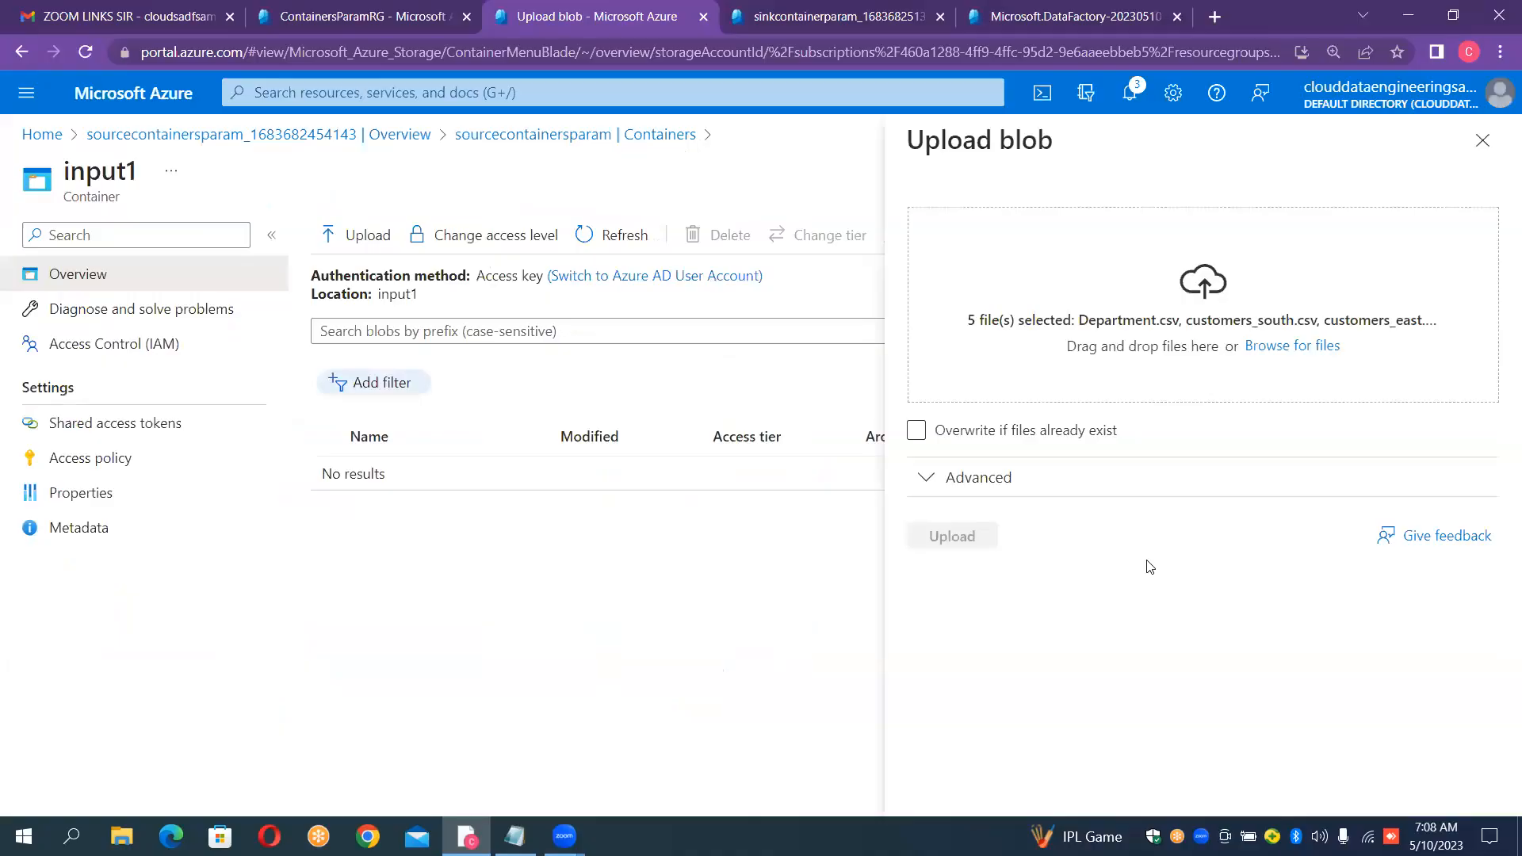
left_click(993, 541)
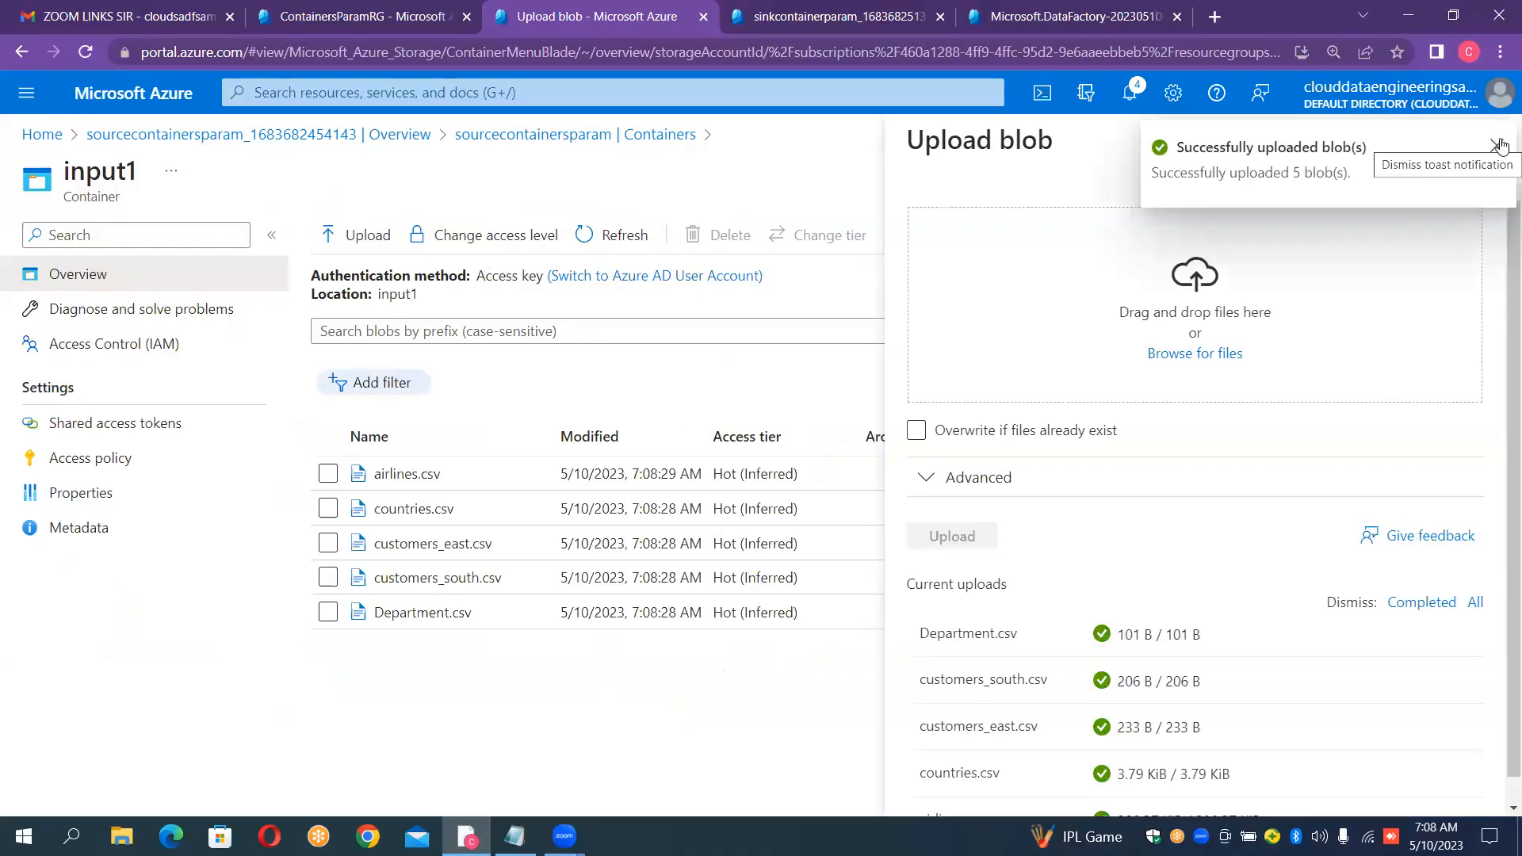
left_click(1498, 145)
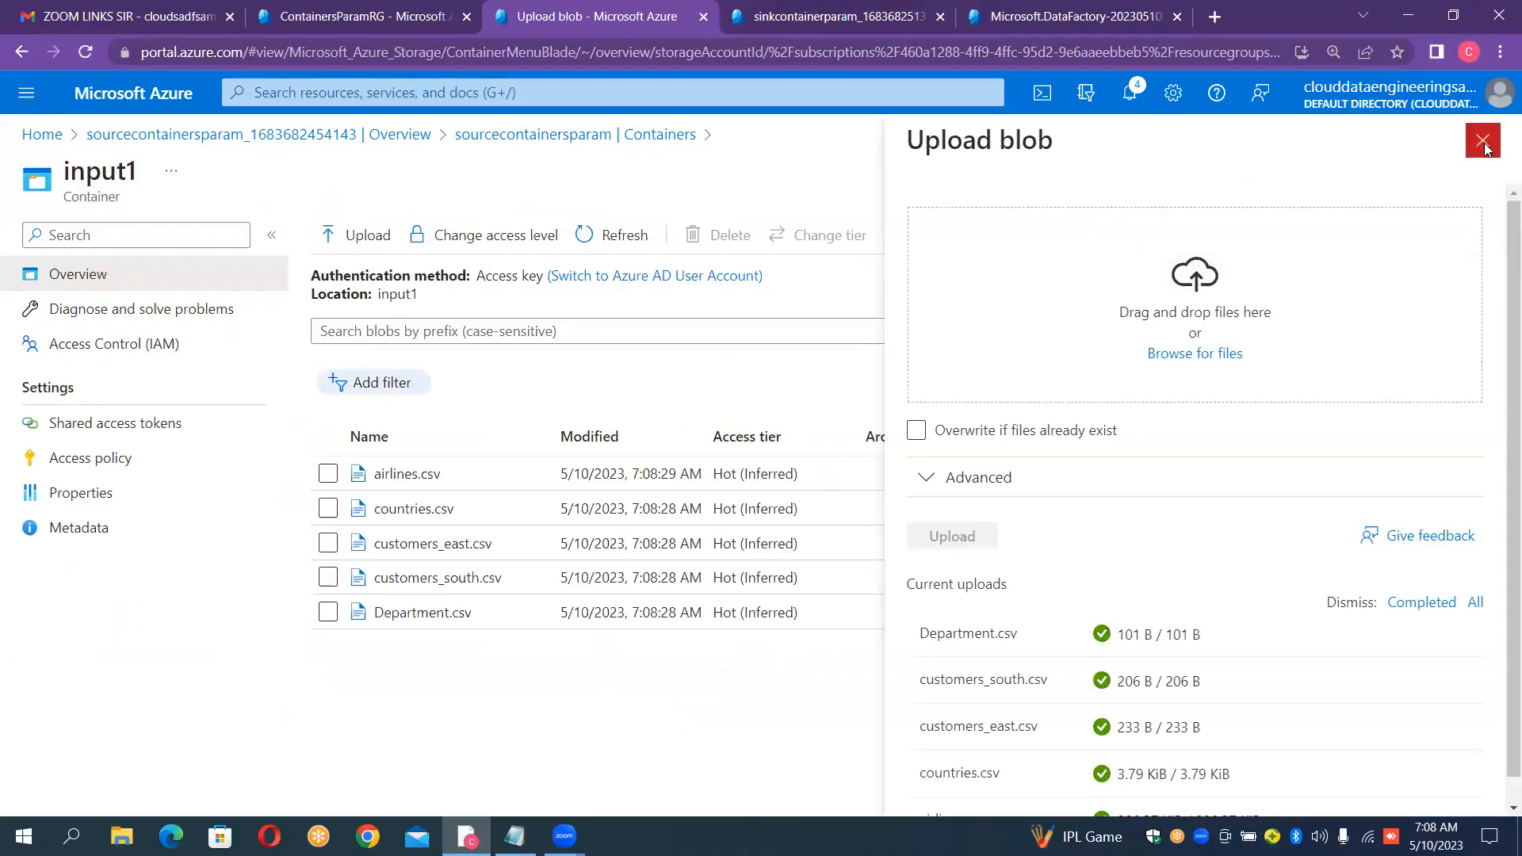
left_click(1482, 141)
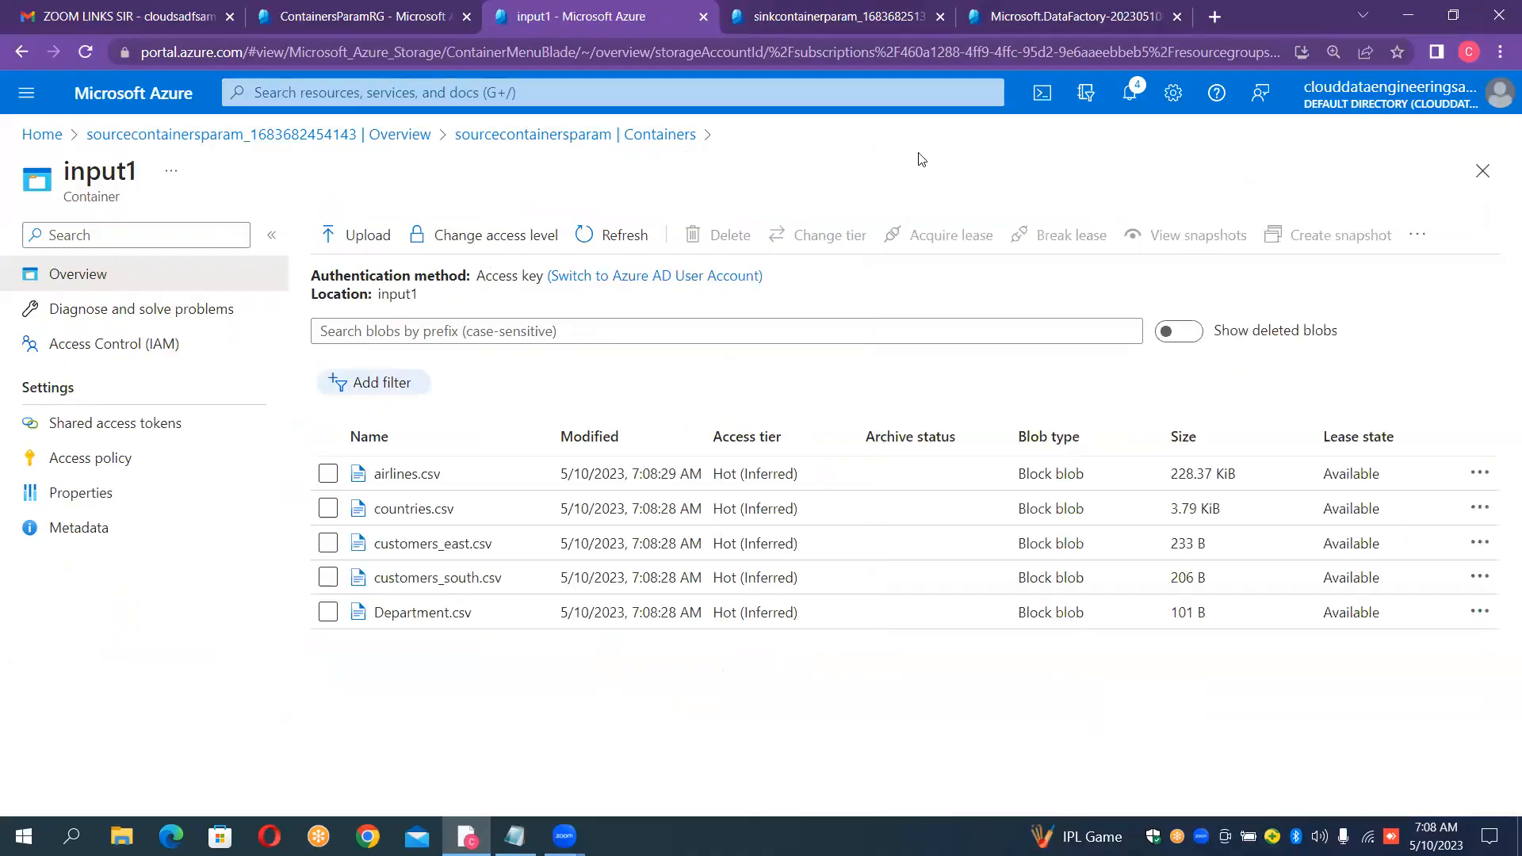
Return to the container list and upload Sales, routes, planes, Items_Details and export CSV files from Data_Files into the input2 container
left_click(613, 148)
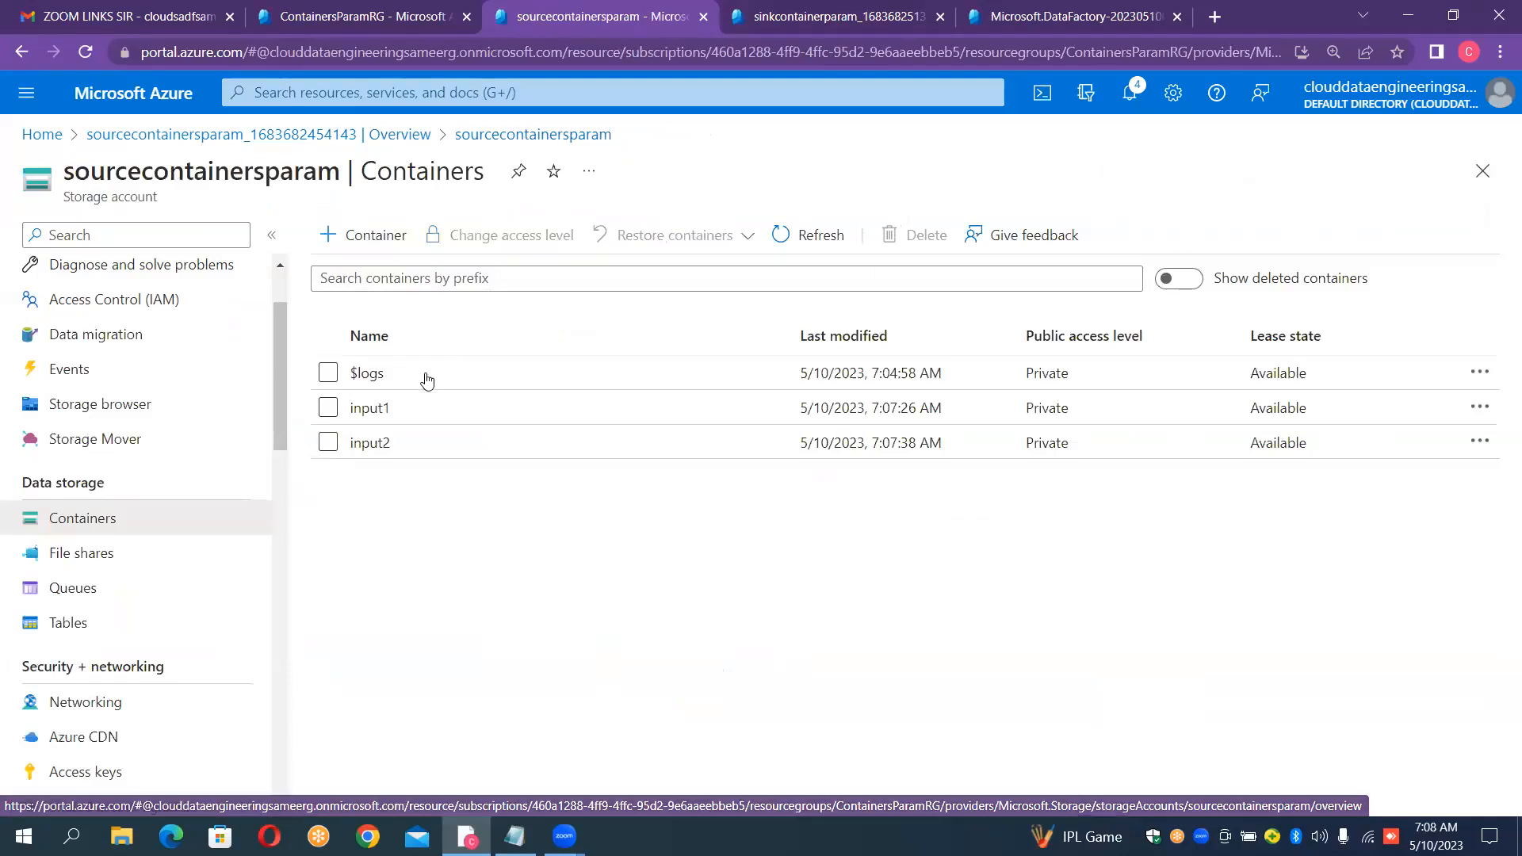
left_click(387, 441)
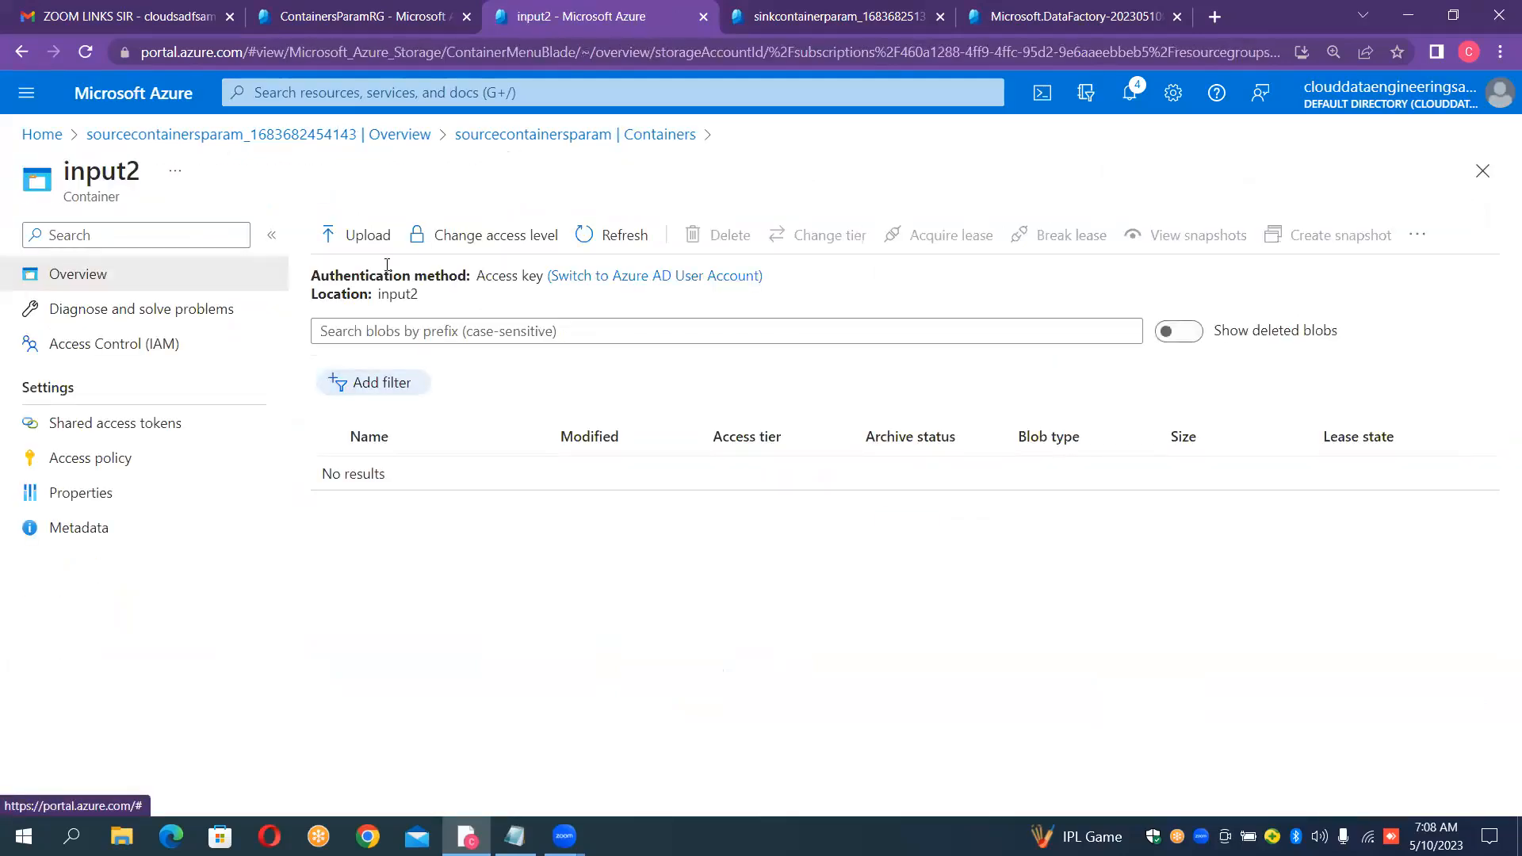
left_click(393, 246)
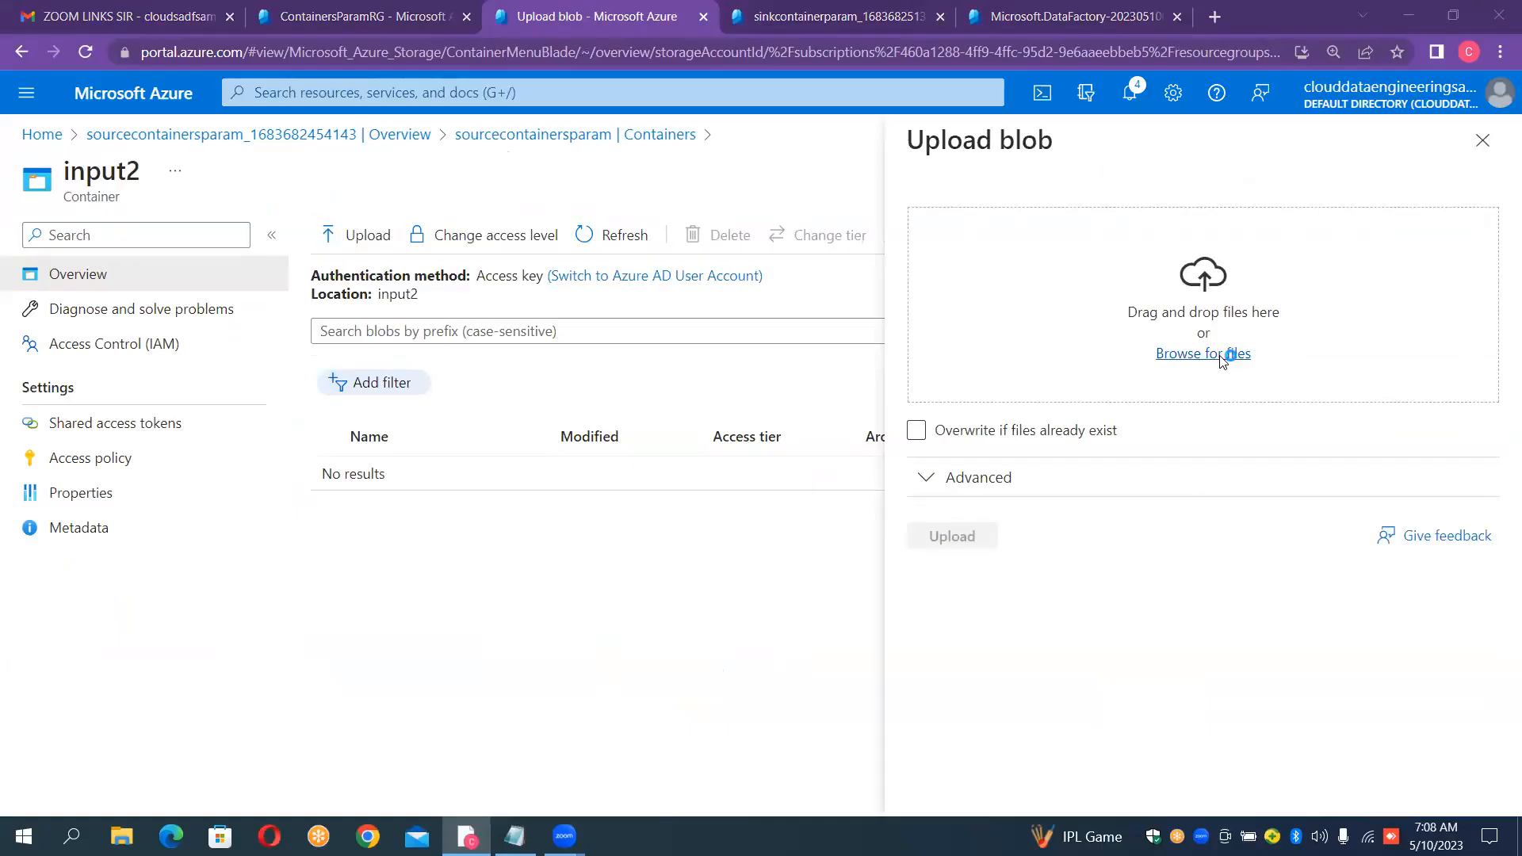
left_click(1221, 354)
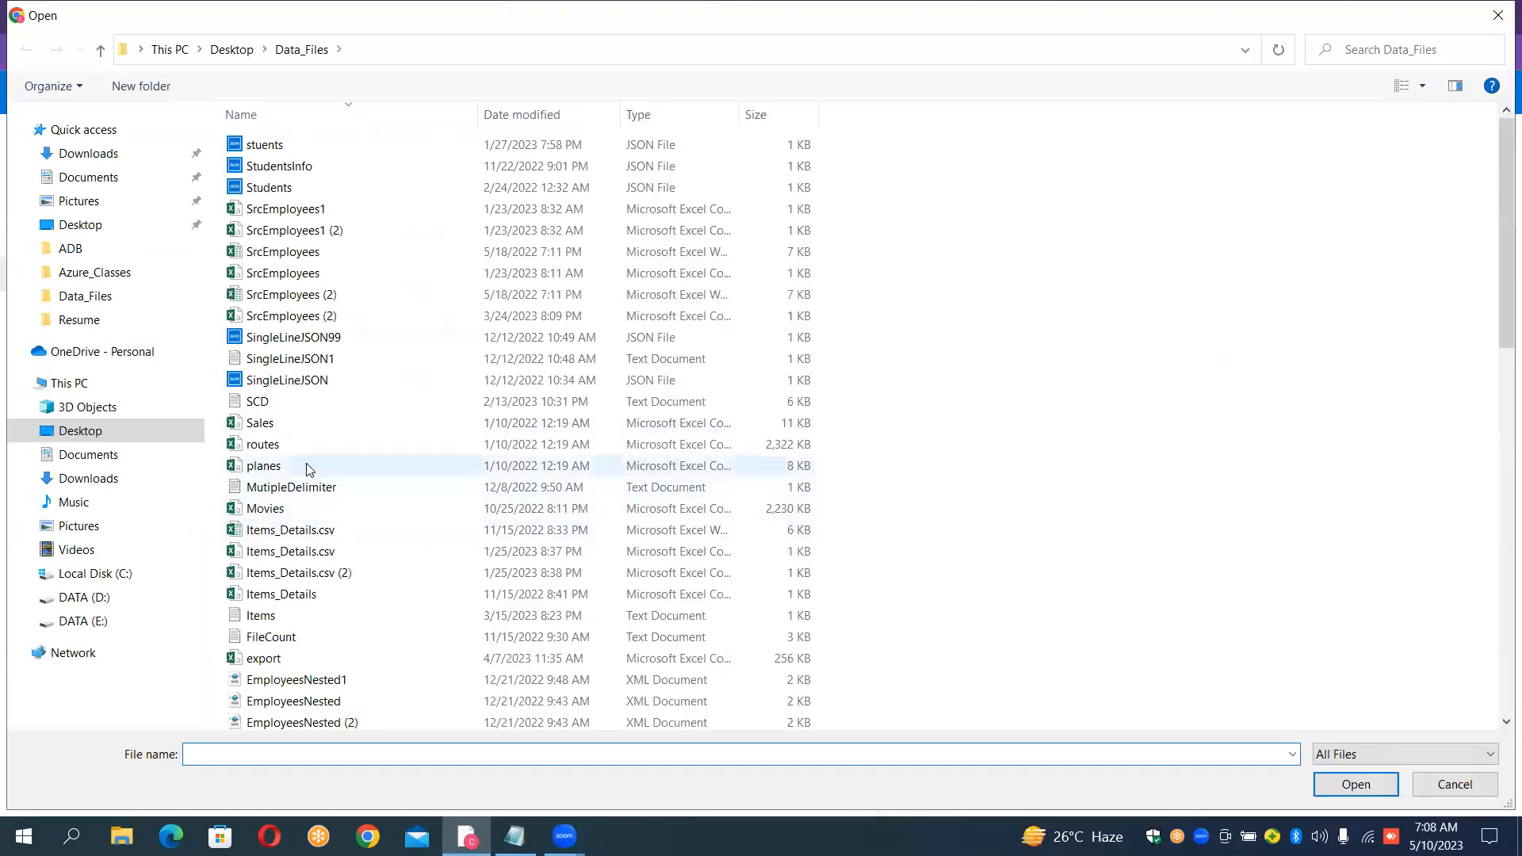
left_click(319, 425)
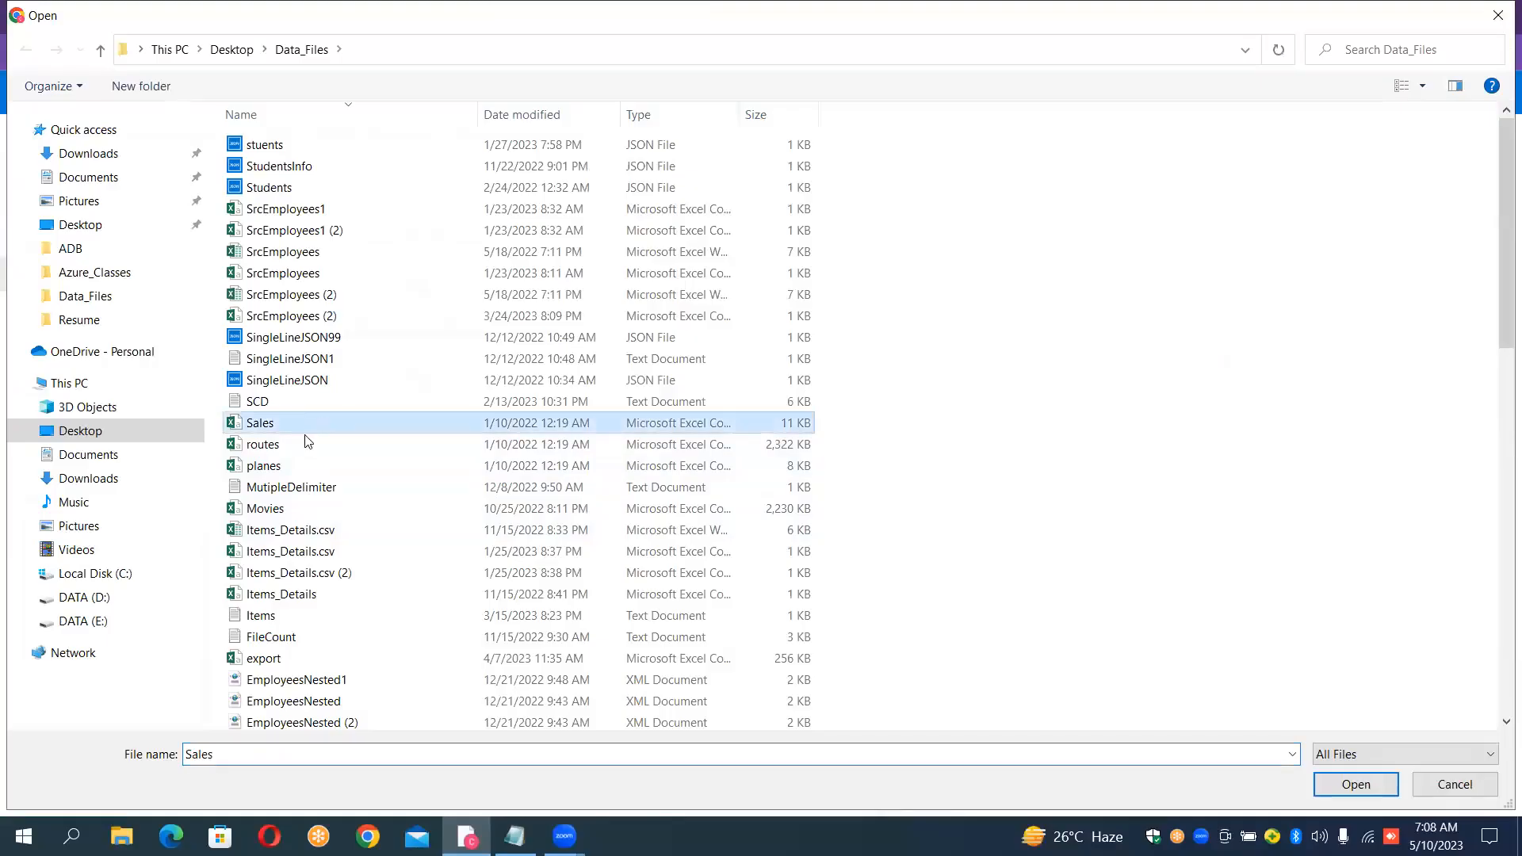
left_click(303, 440, "ctrl")
left_click(299, 465, "ctrl")
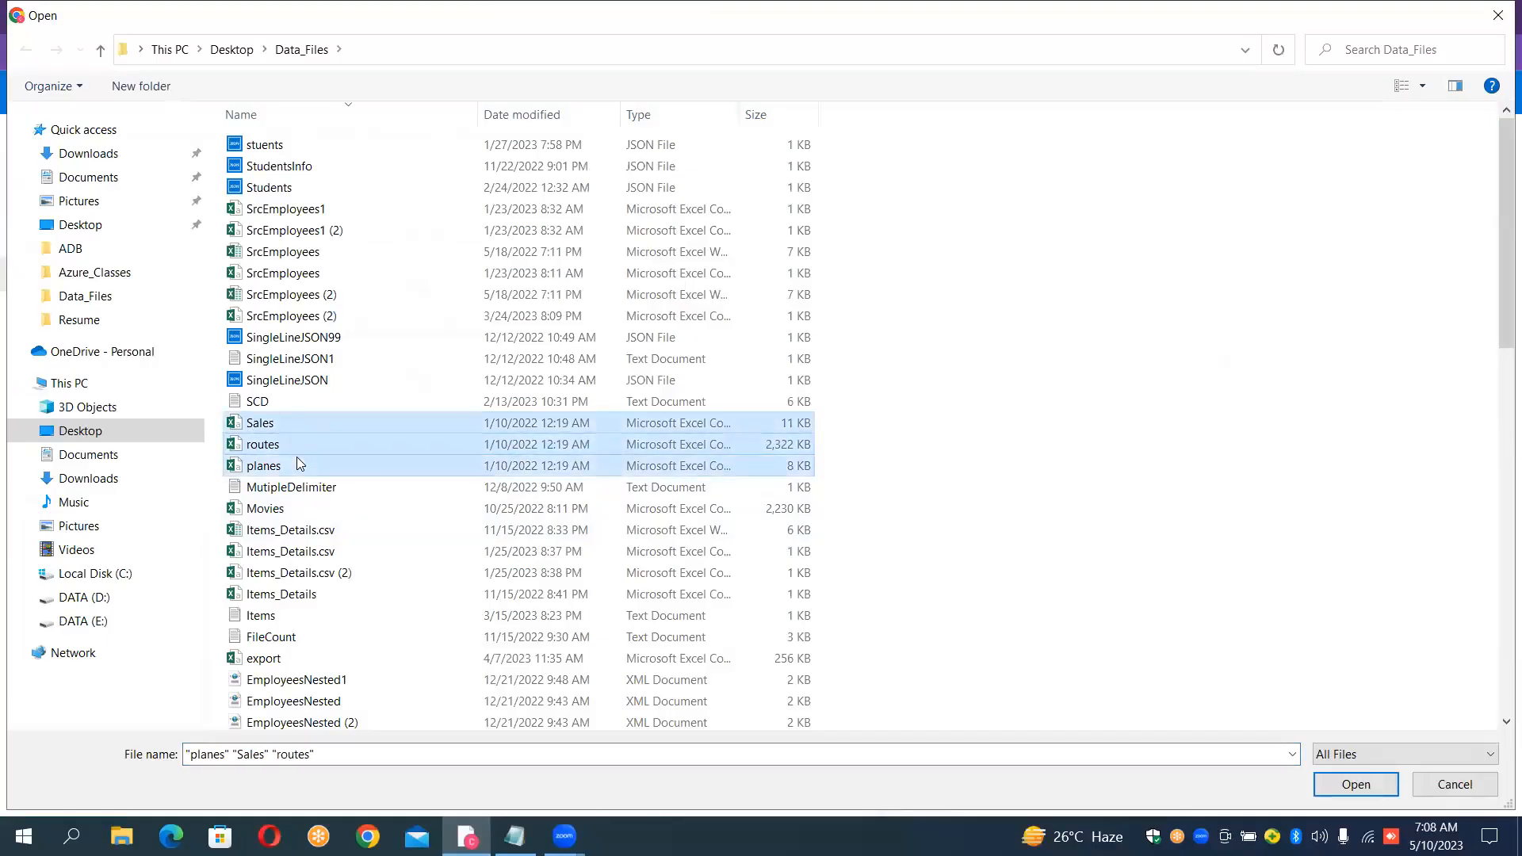
left_click(285, 553, "ctrl")
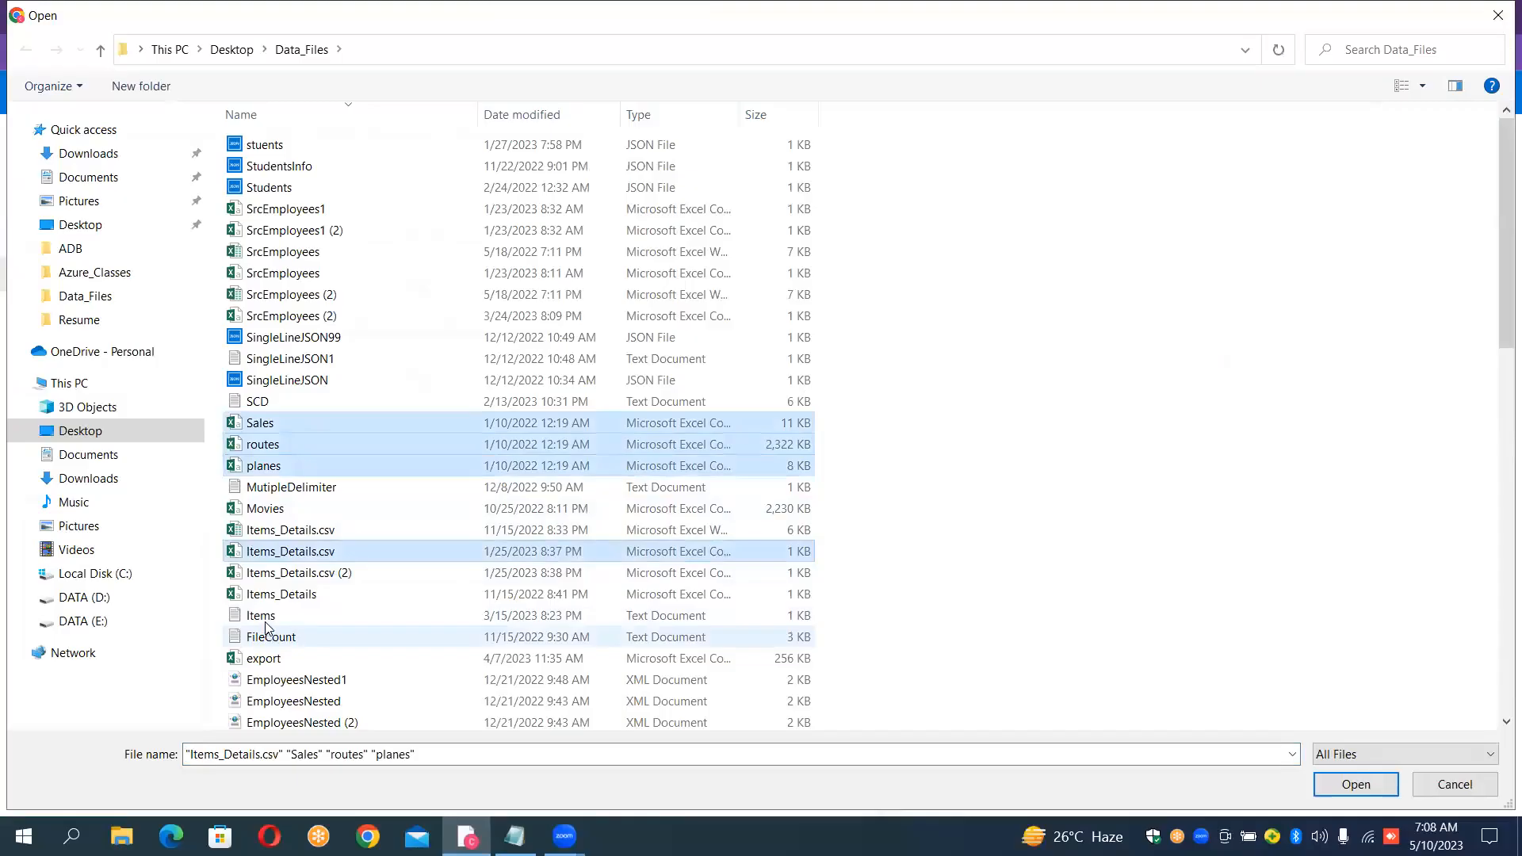
left_click(281, 595, "ctrl")
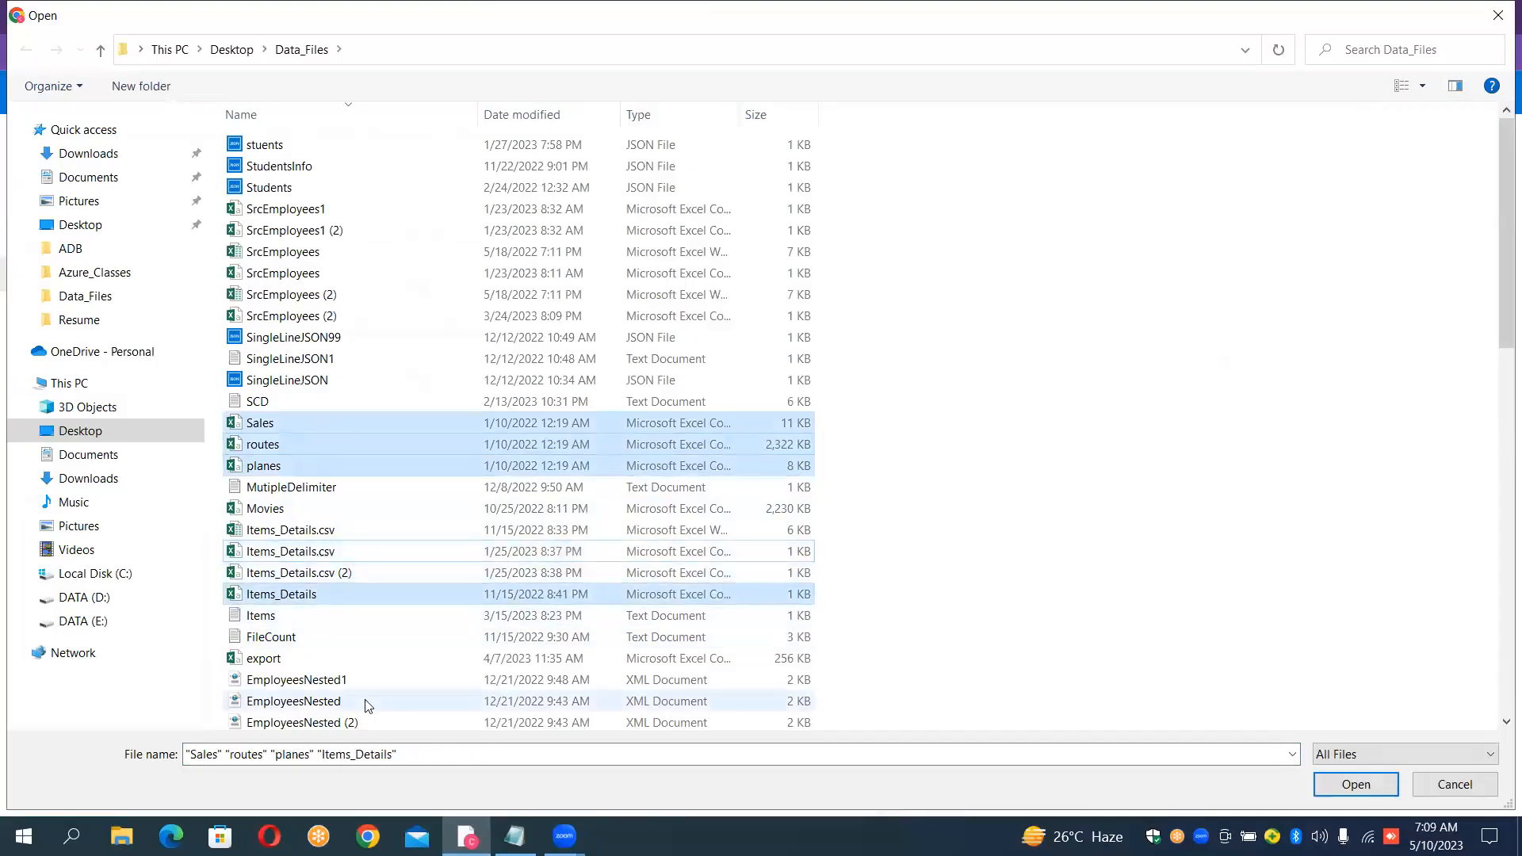
left_click(299, 665, "ctrl")
key("Return")
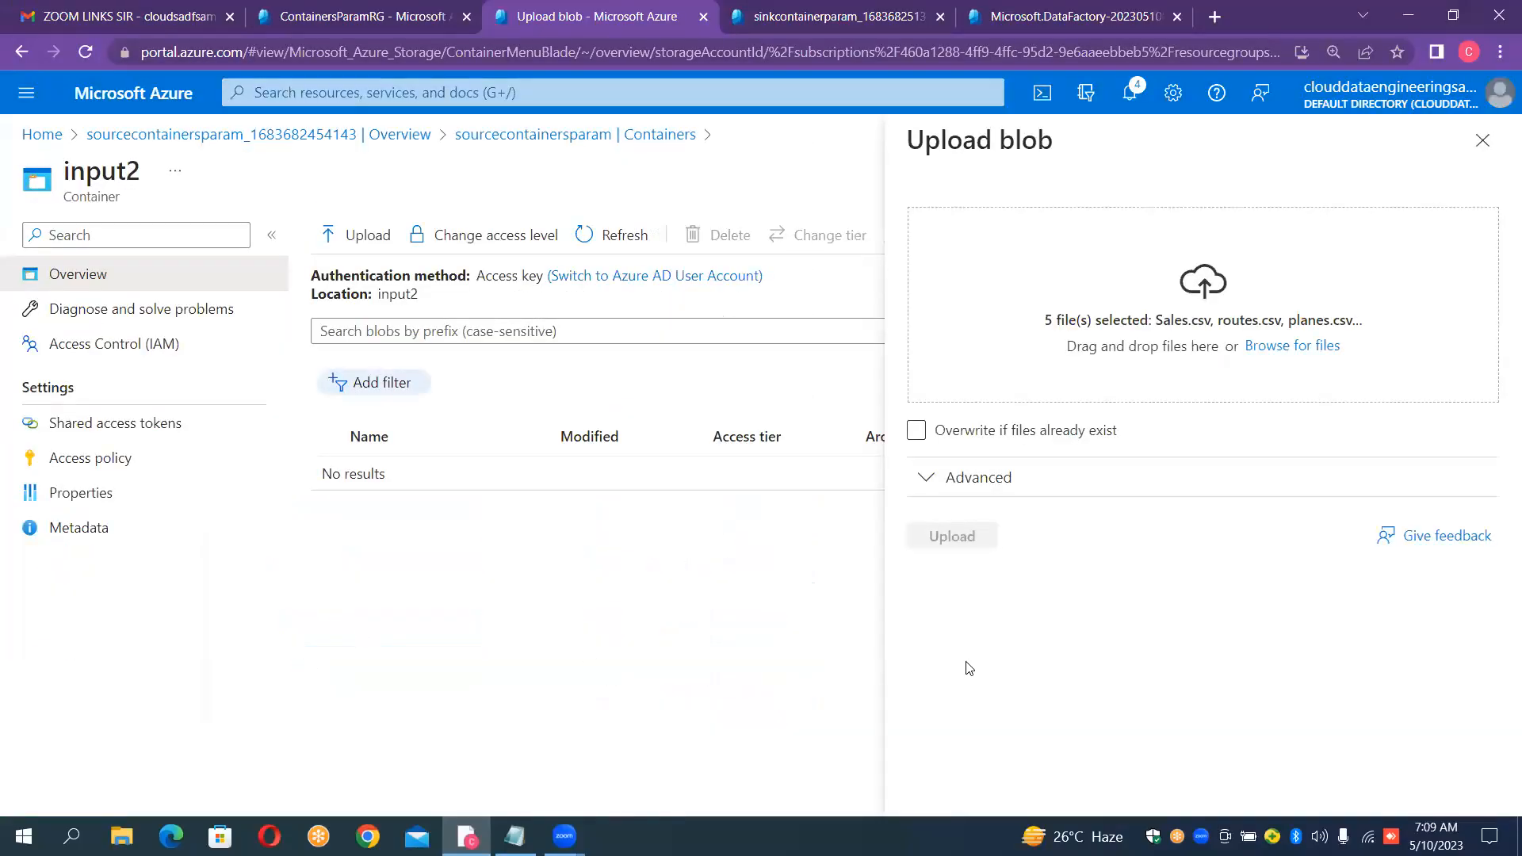
left_click(967, 542)
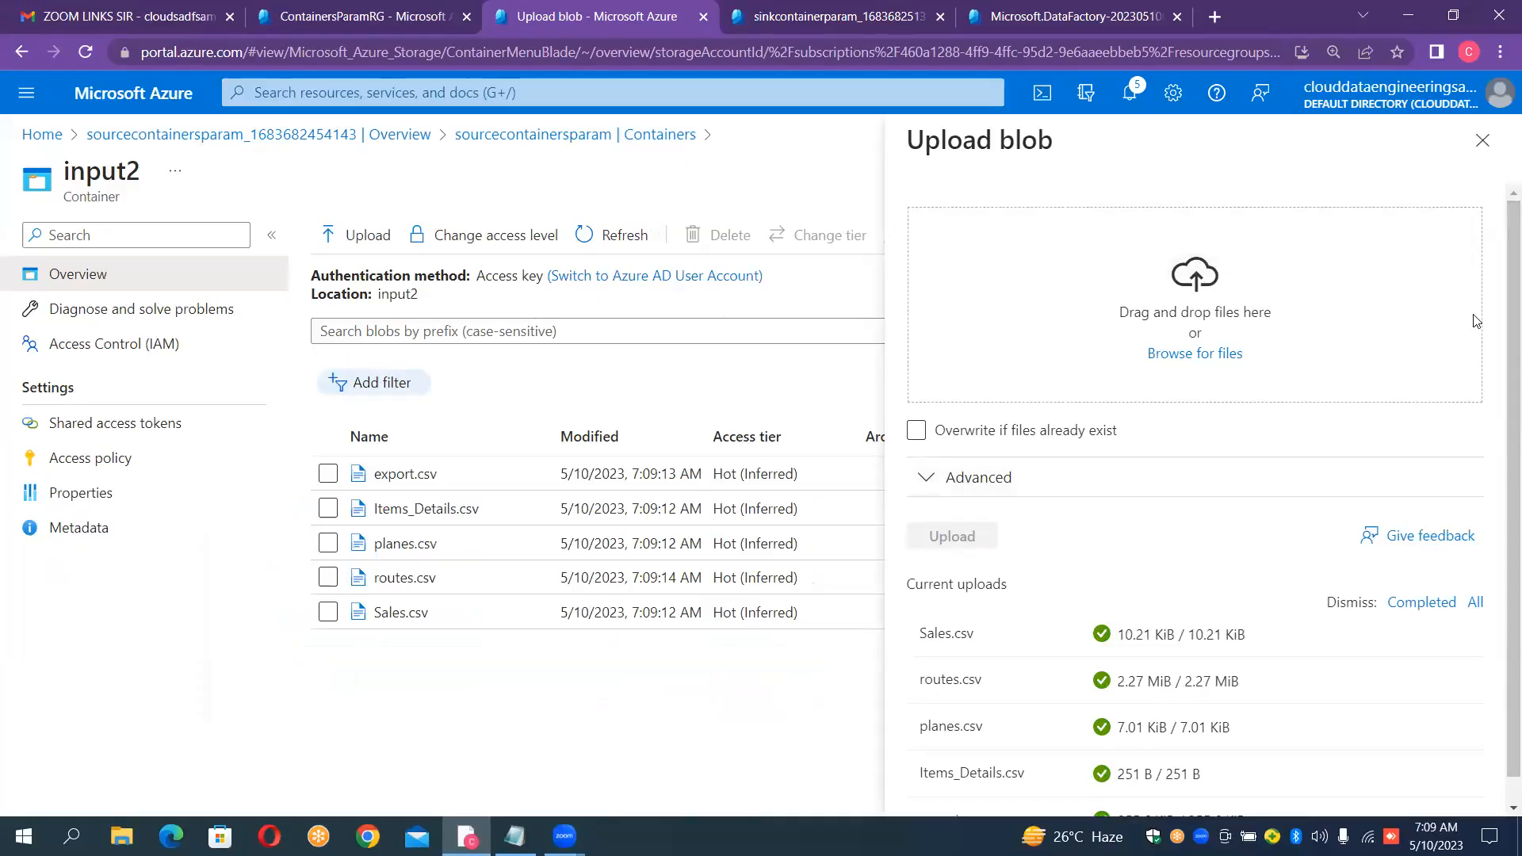
left_click(1476, 153)
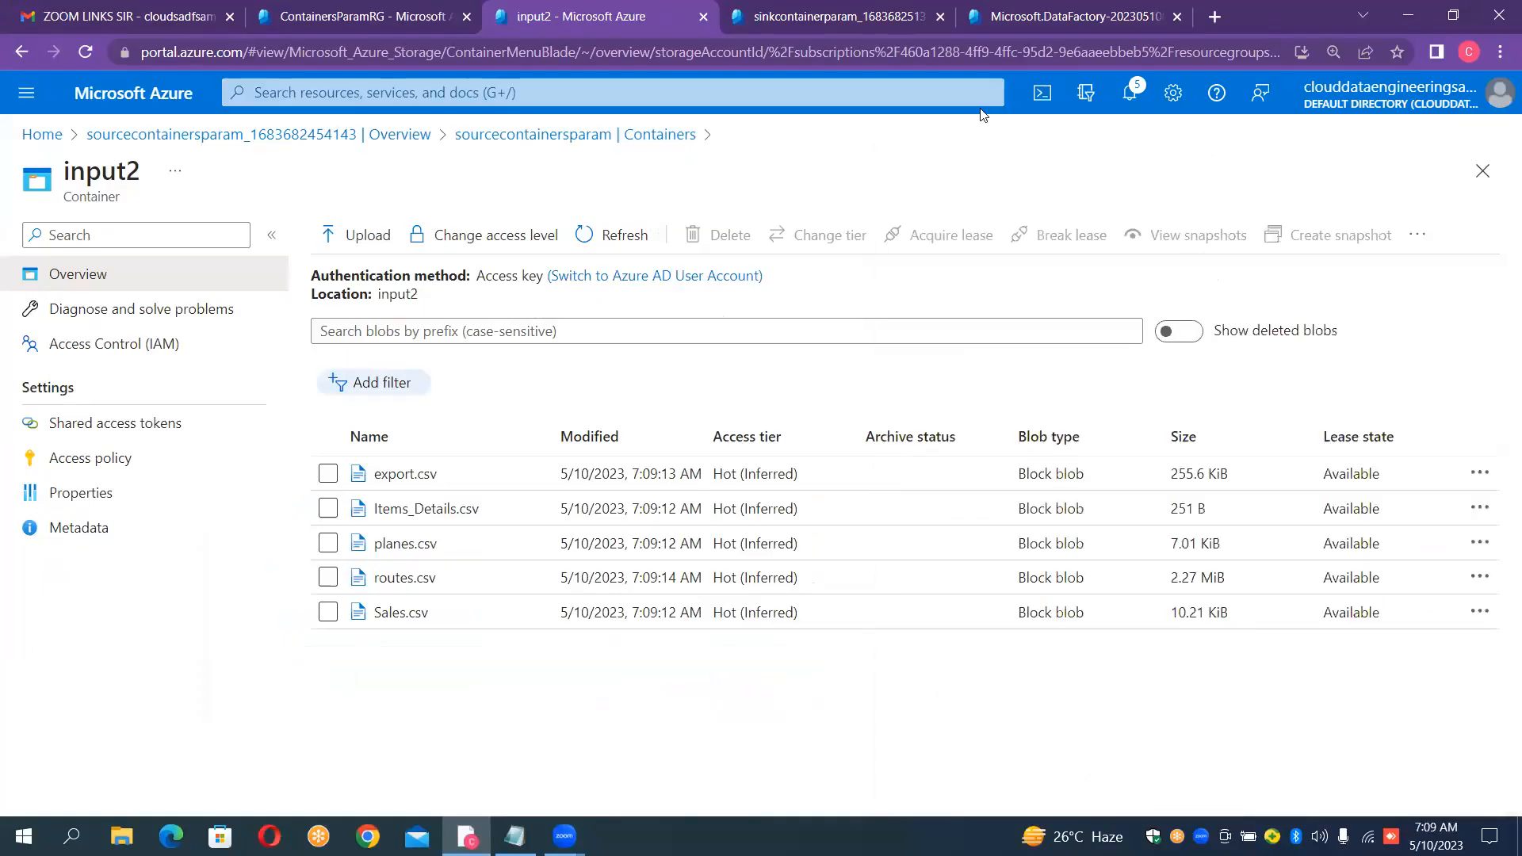
Review the uploaded blobs in the input1 and input2 containers of the sourcecontainersparam storage account
left_click(563, 147)
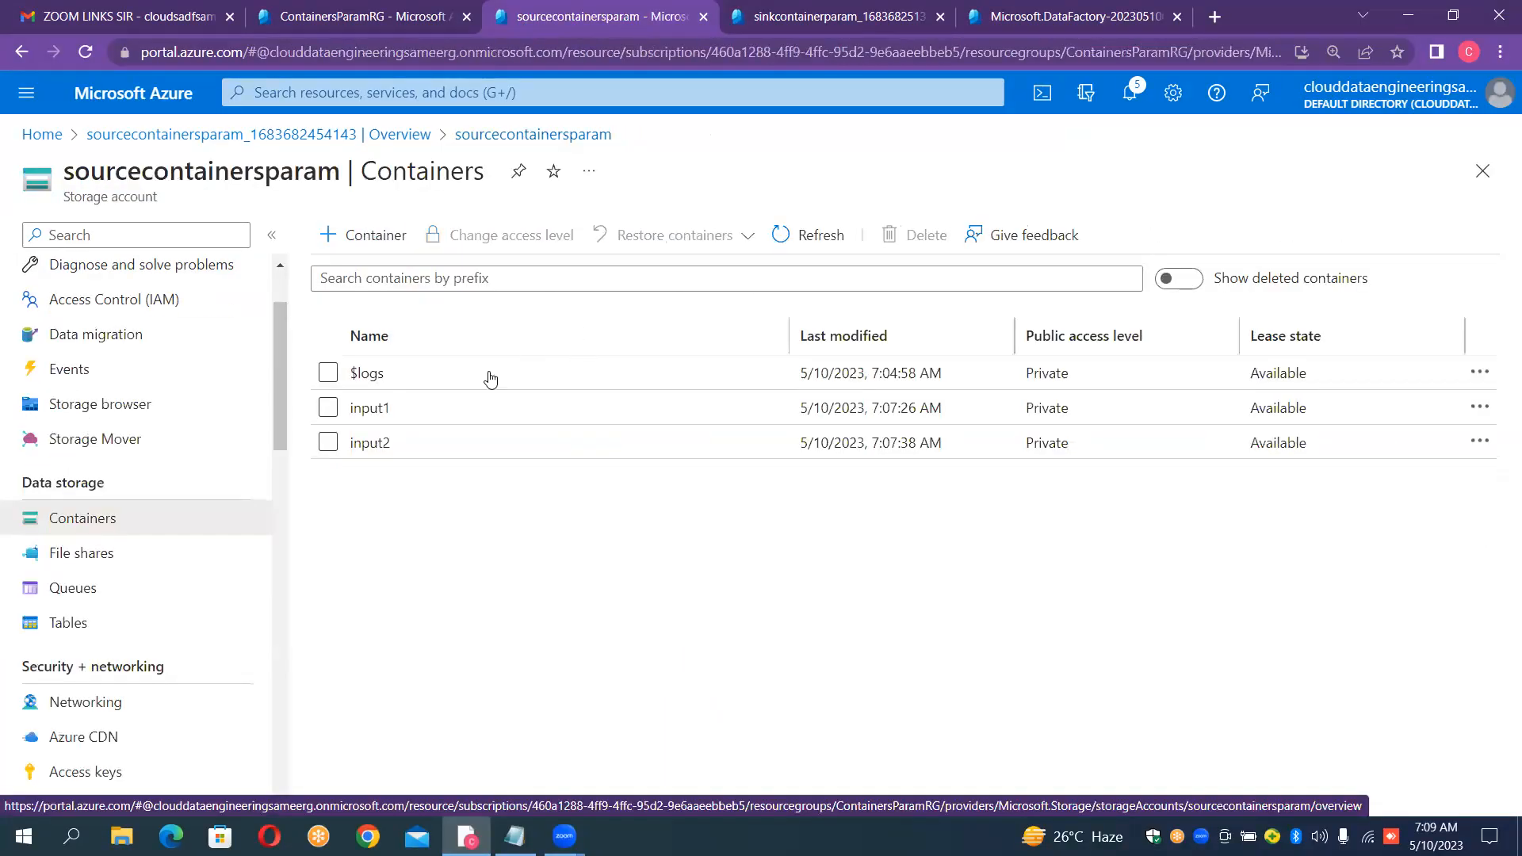
left_click(442, 418)
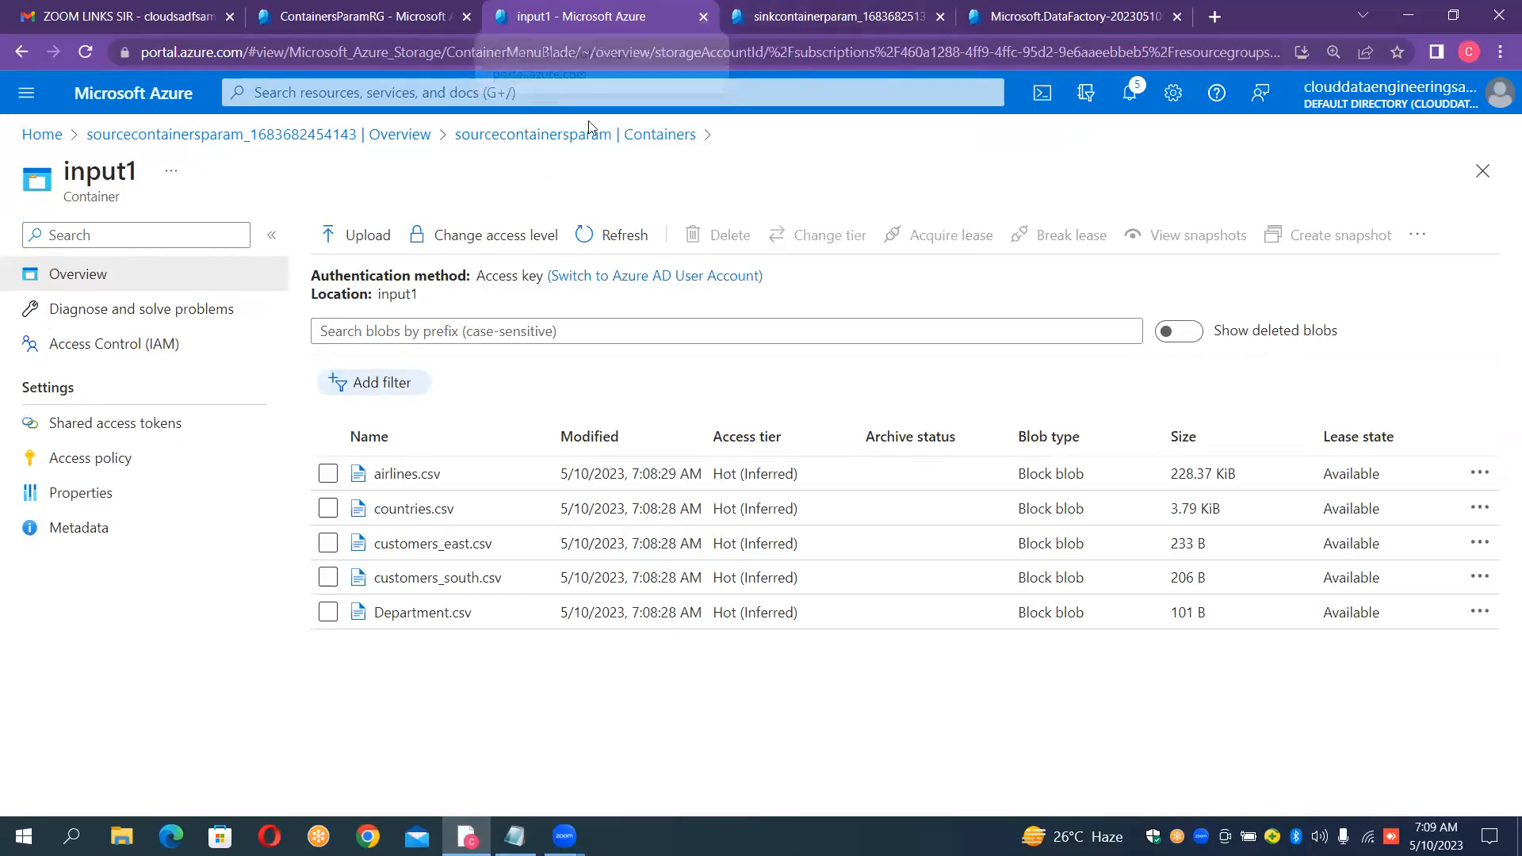
left_click(643, 143)
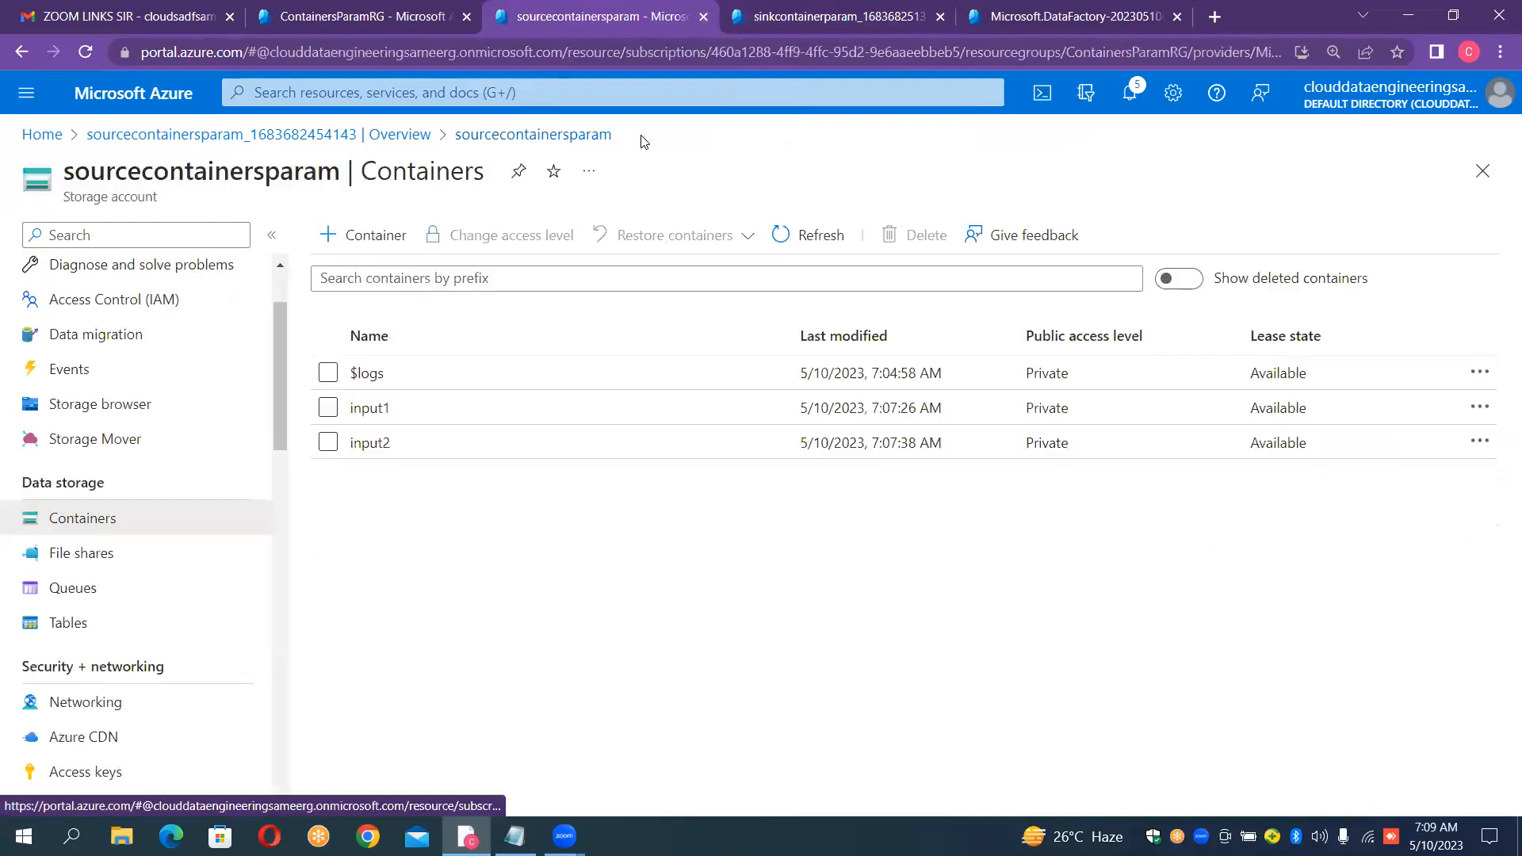
left_click(370, 443)
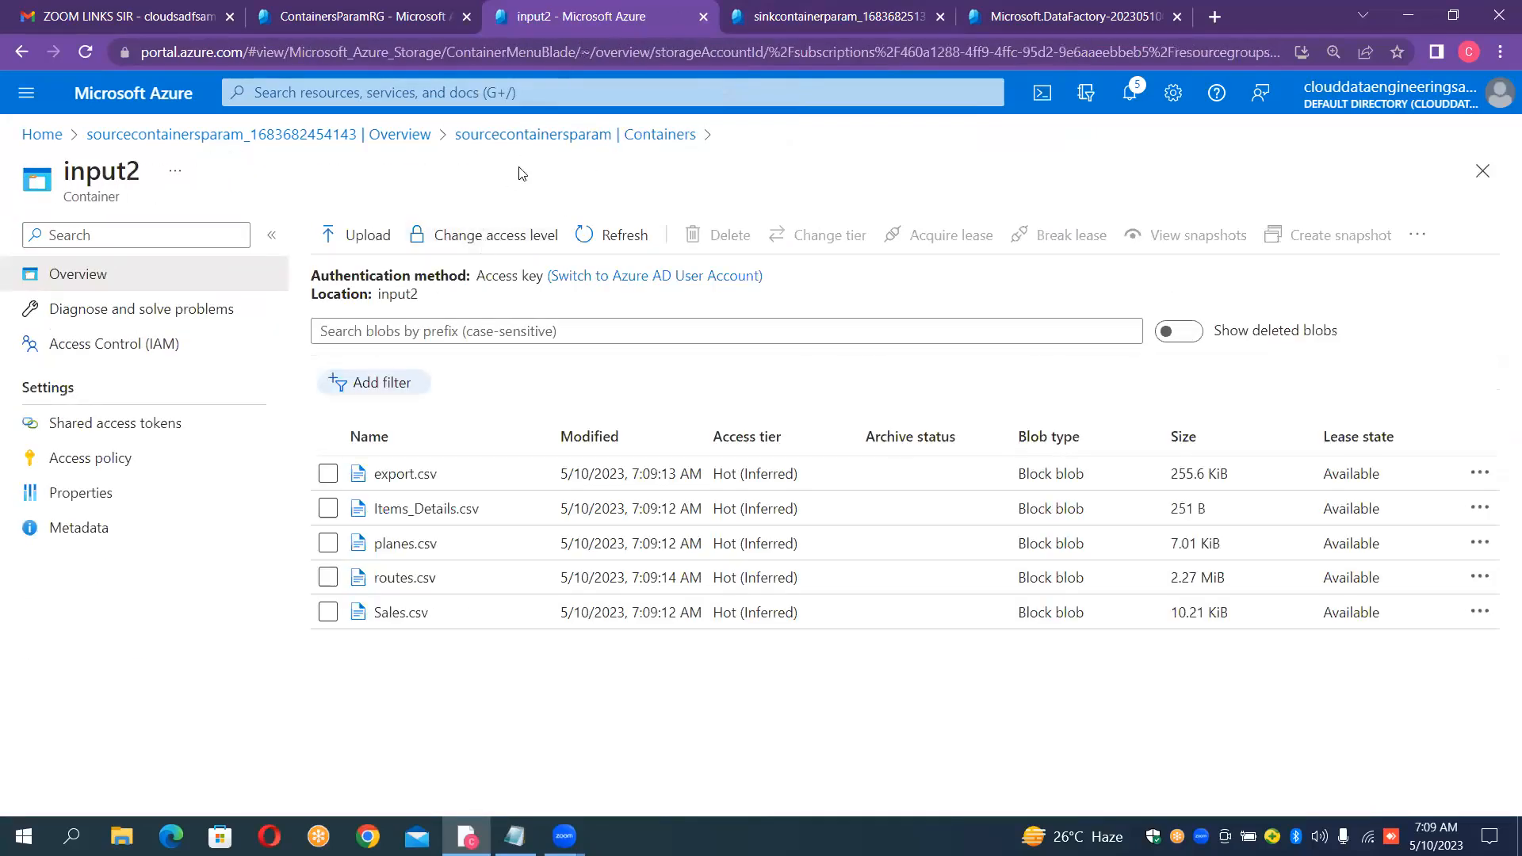
left_click(638, 136)
Go to the deployed sinkcontainerparam storage account, open its container list, and view the new container form without creating one
left_click(774, 23)
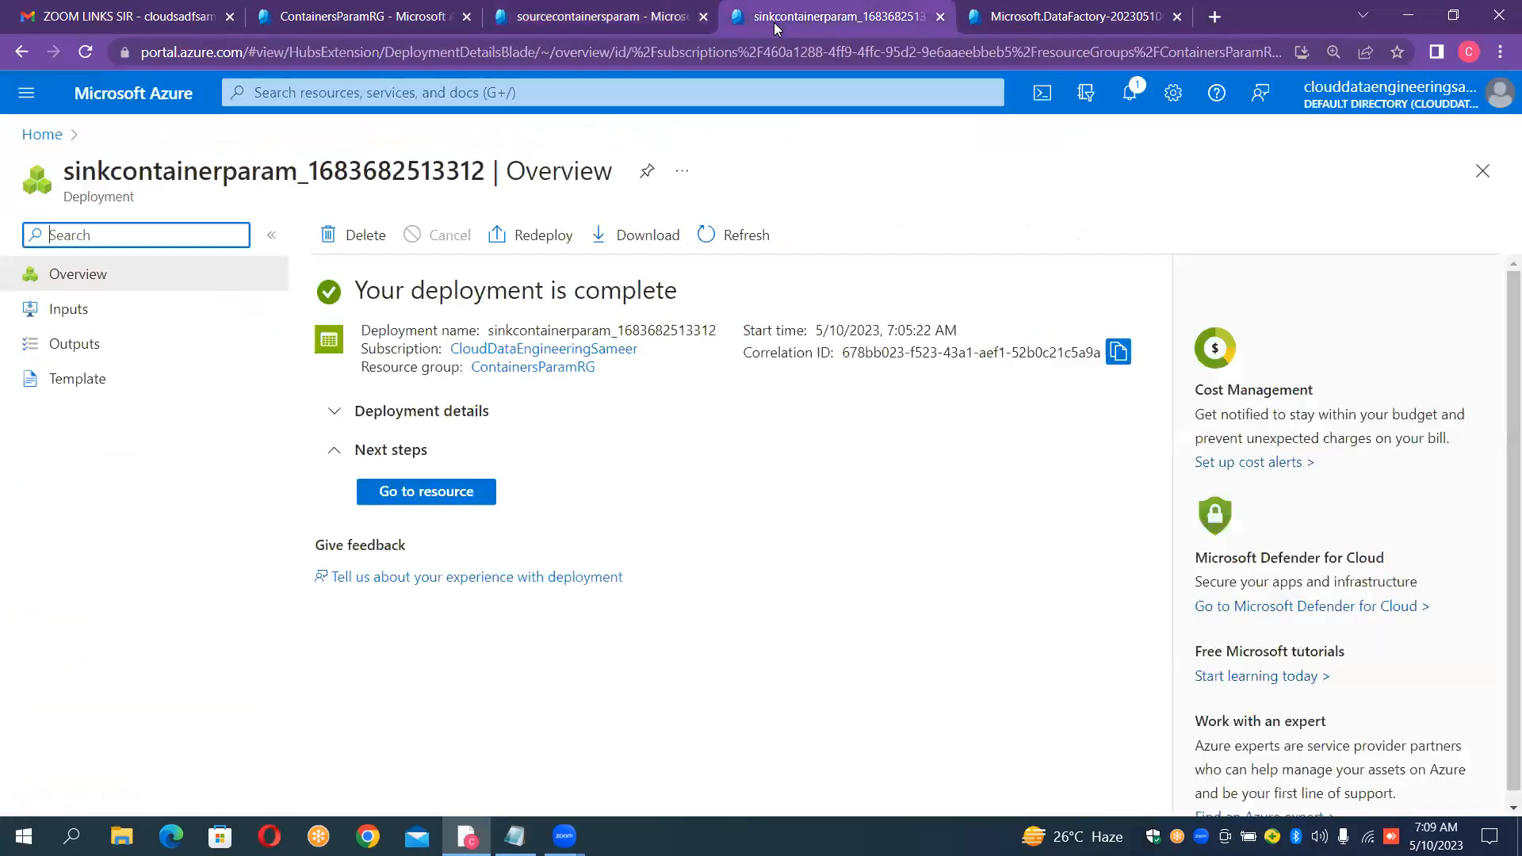
left_click(426, 491)
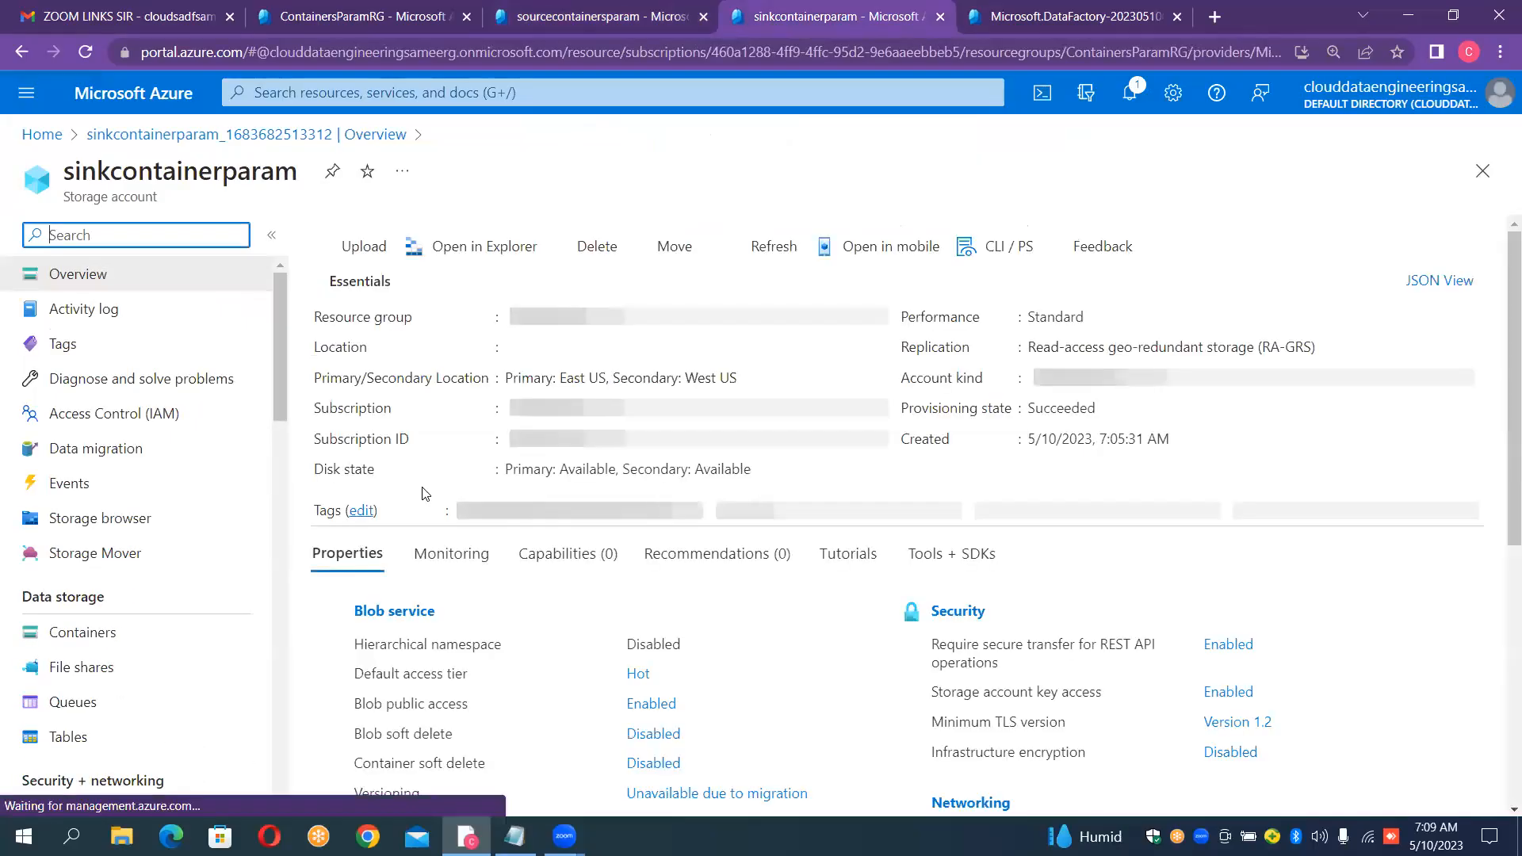
left_click(136, 643)
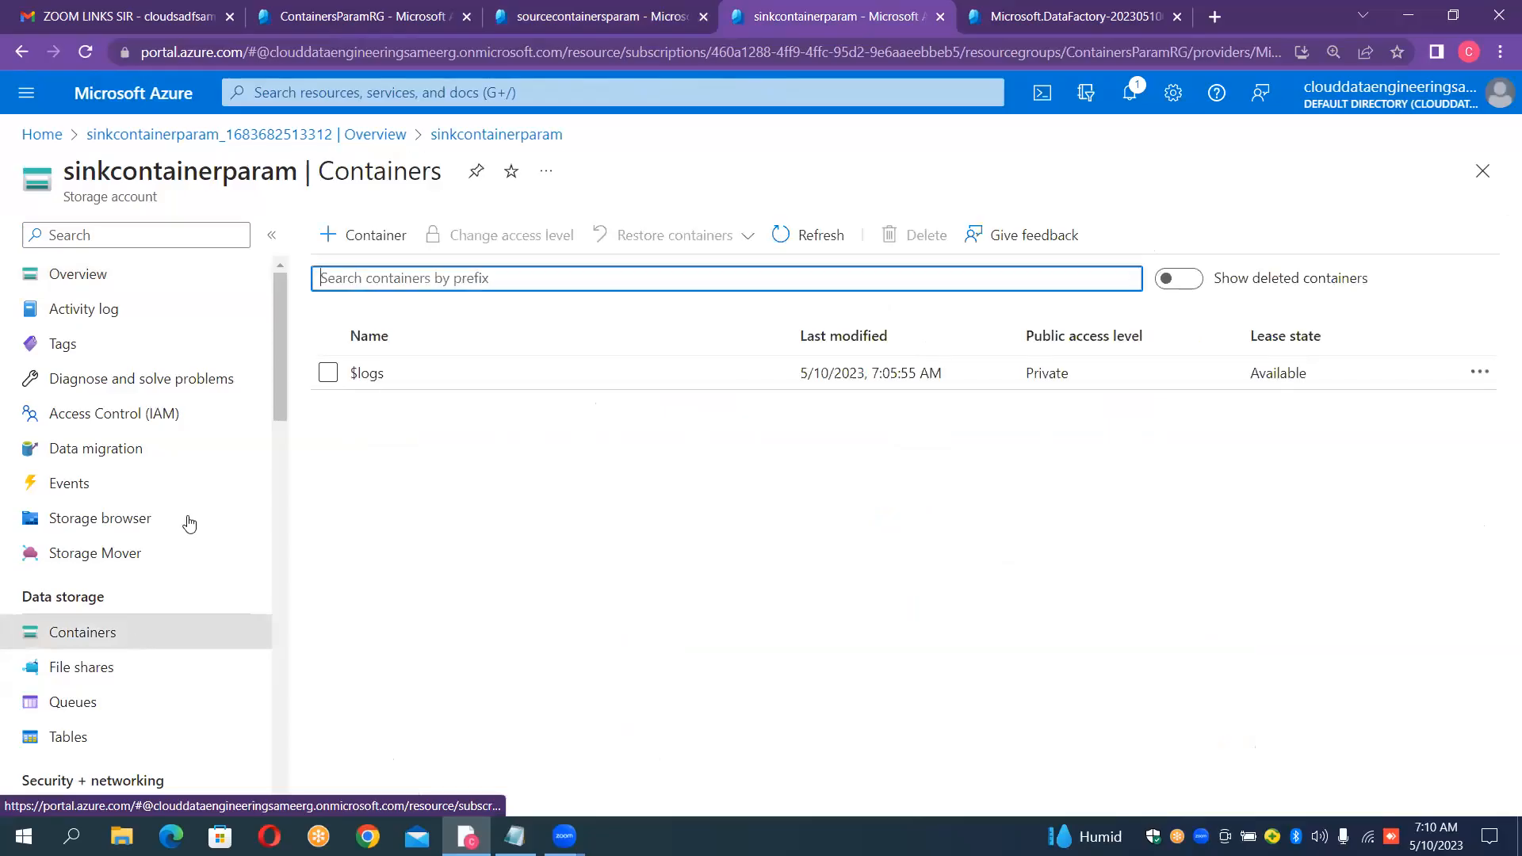
left_click(376, 253)
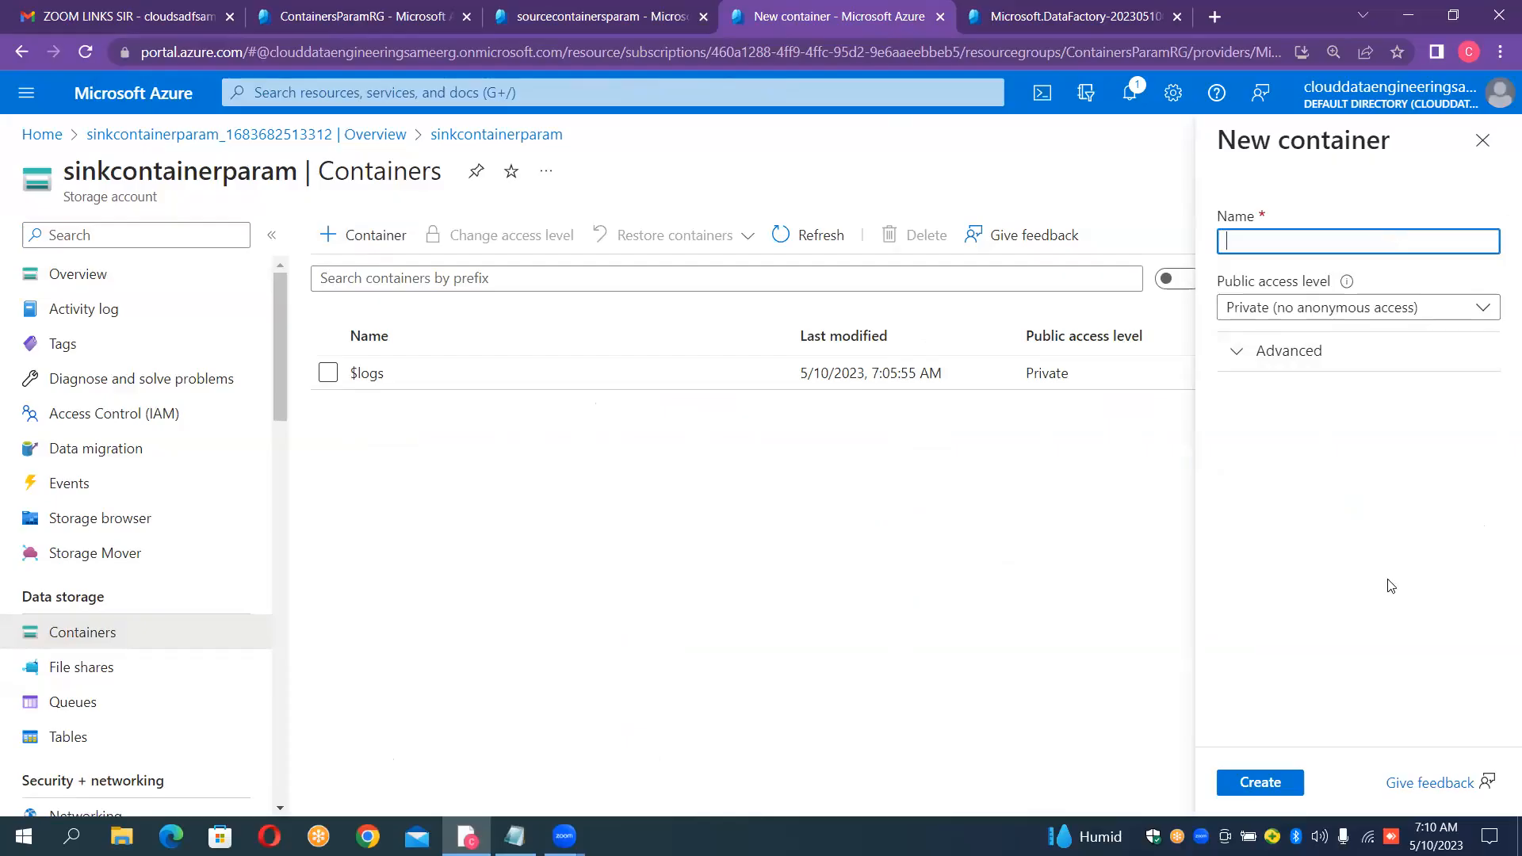
left_click(1483, 141)
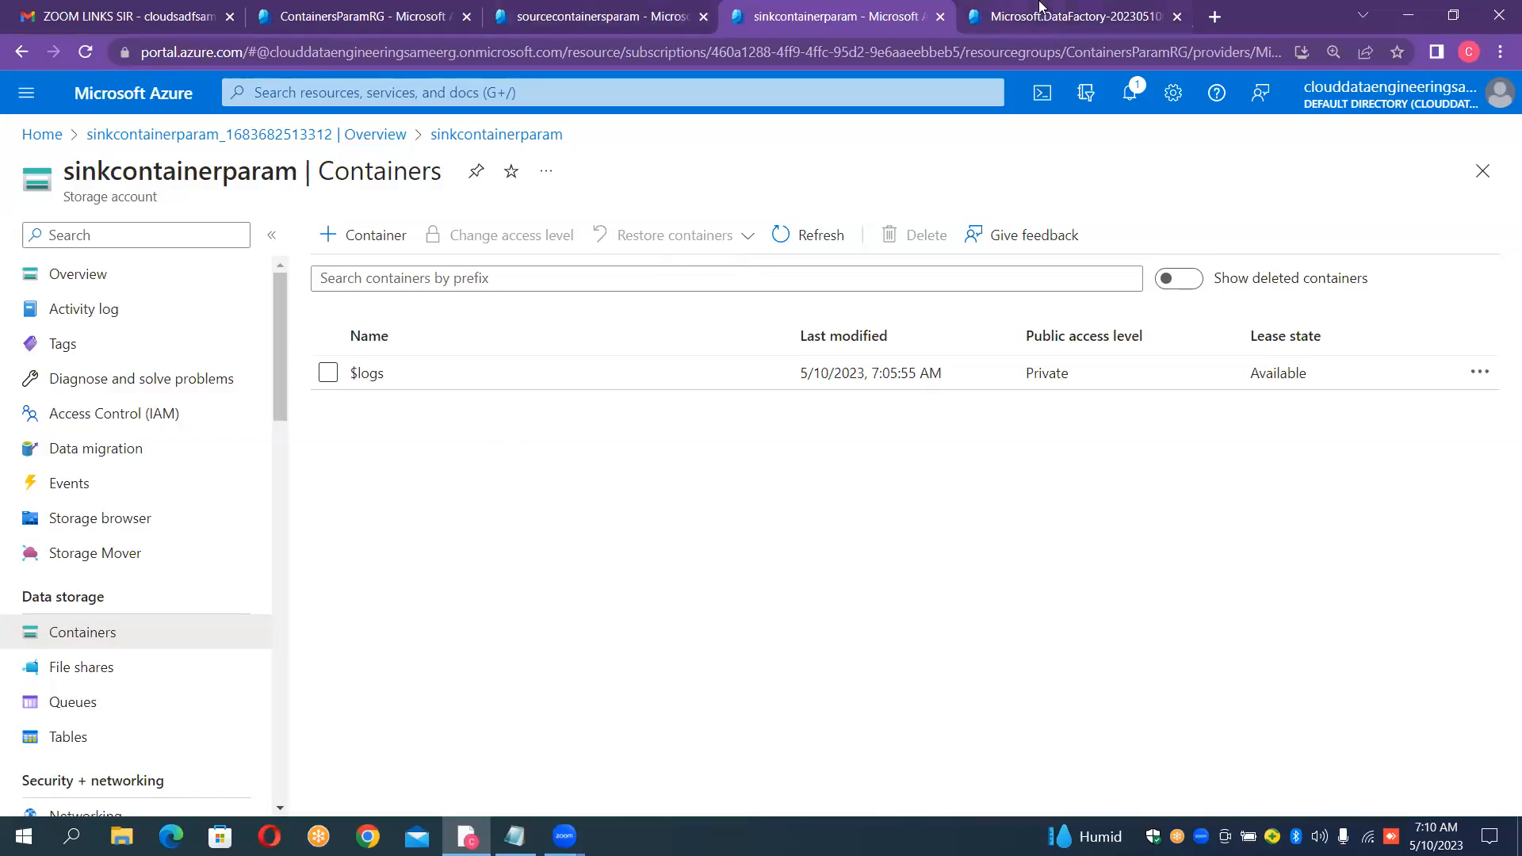
Go to the deployed InstanceBlobToBlobContainersParam data factory and launch Azure Data Factory Studio
mouse_move(1037, 8)
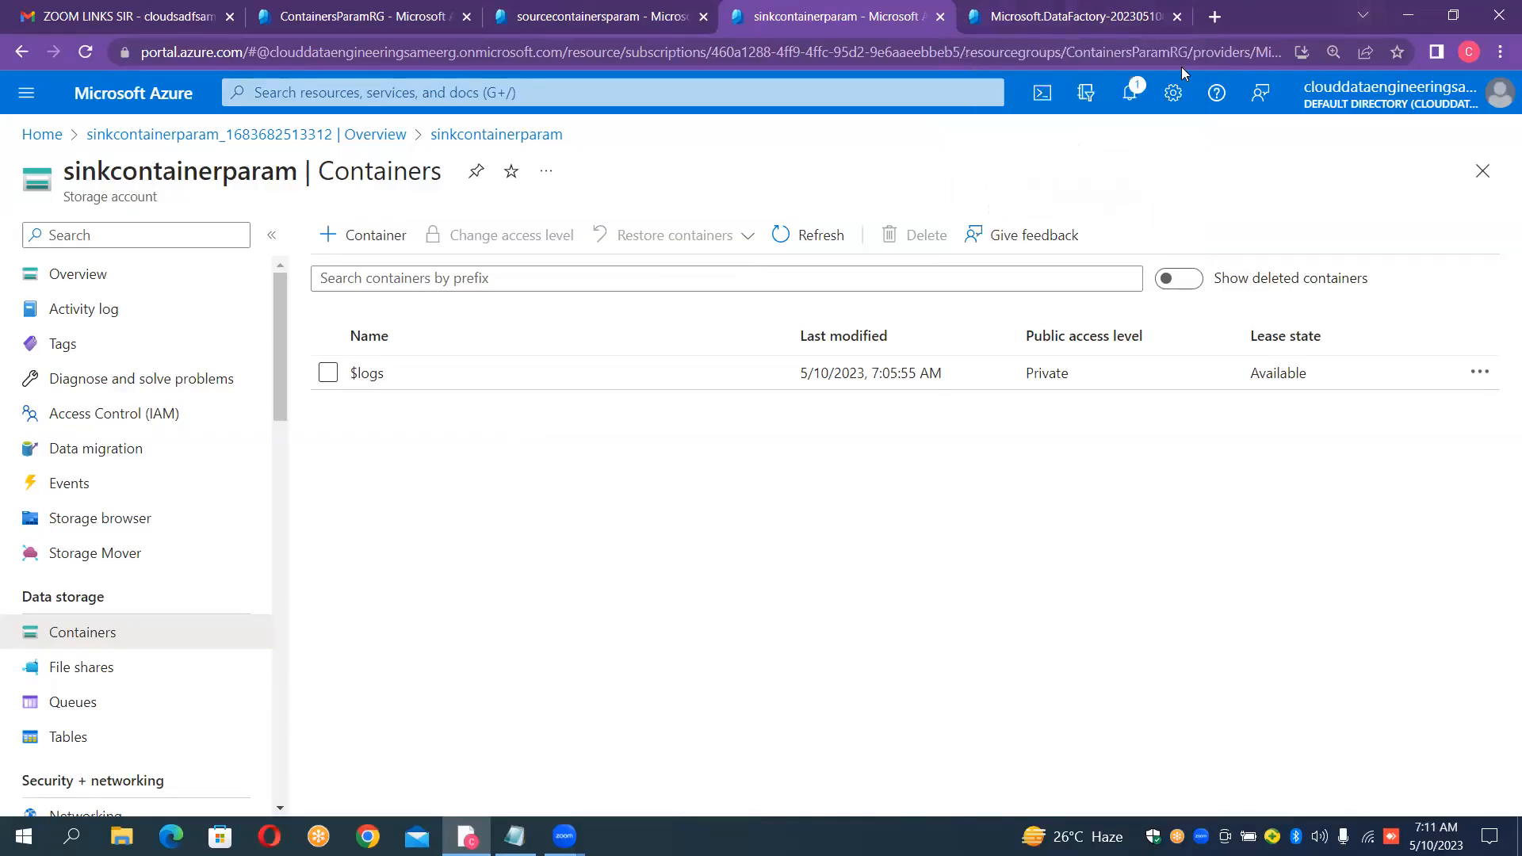
left_click(1122, 19)
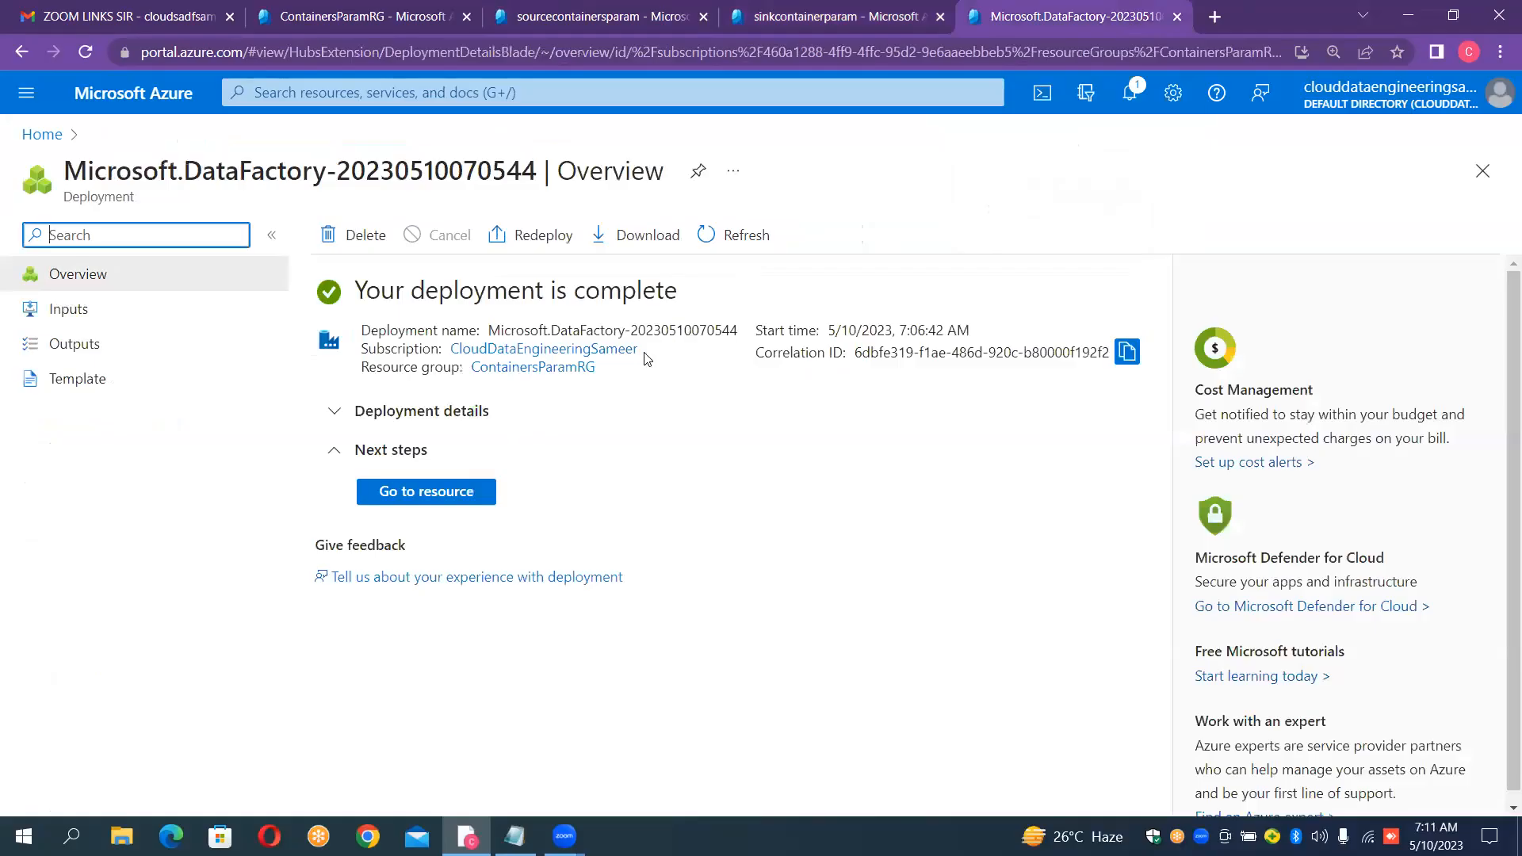
left_click(473, 496)
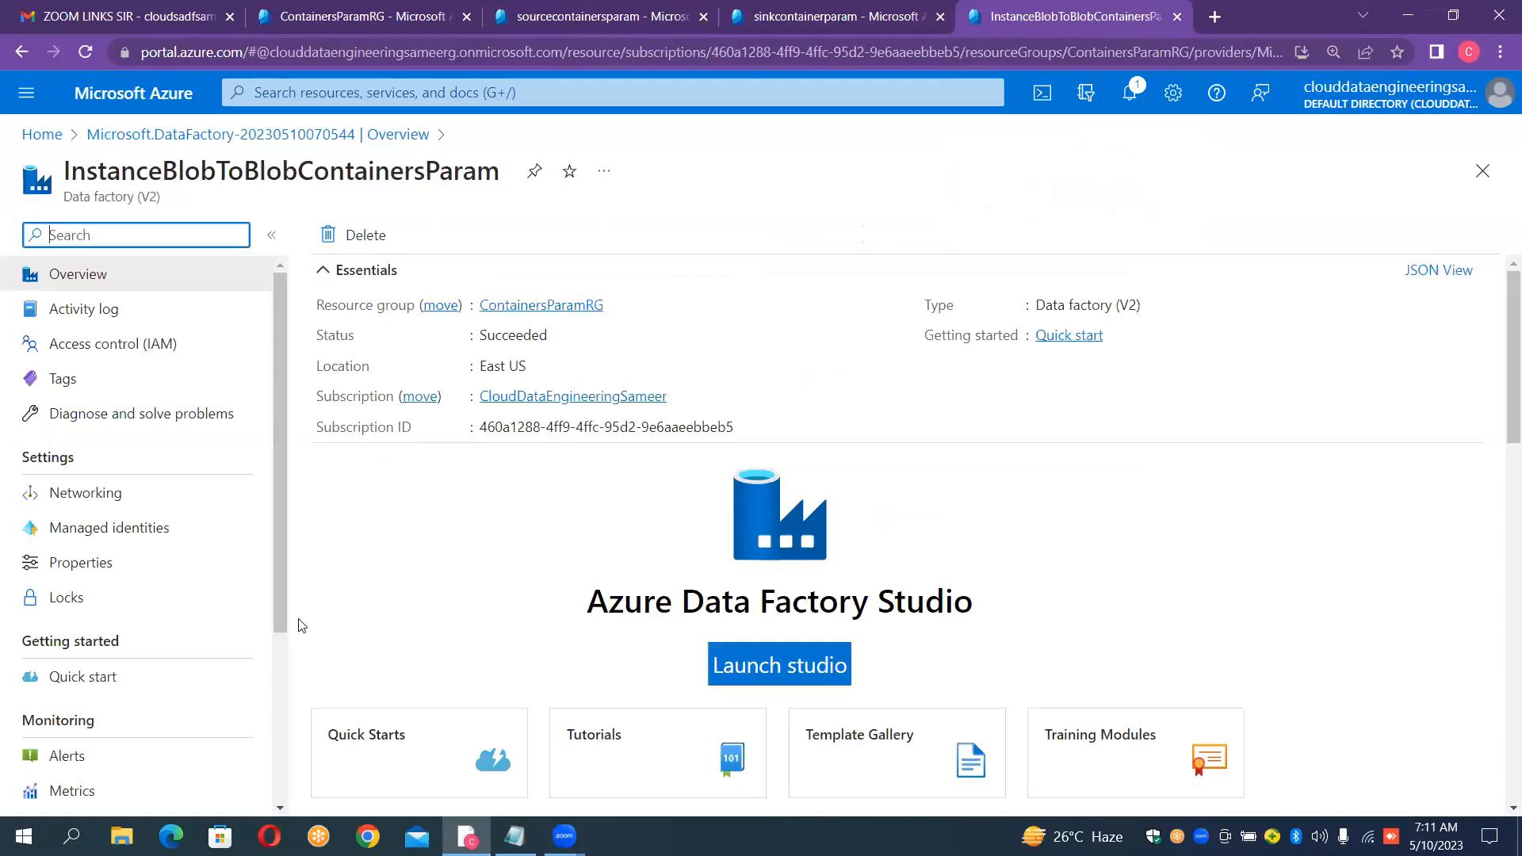
left_click(740, 675)
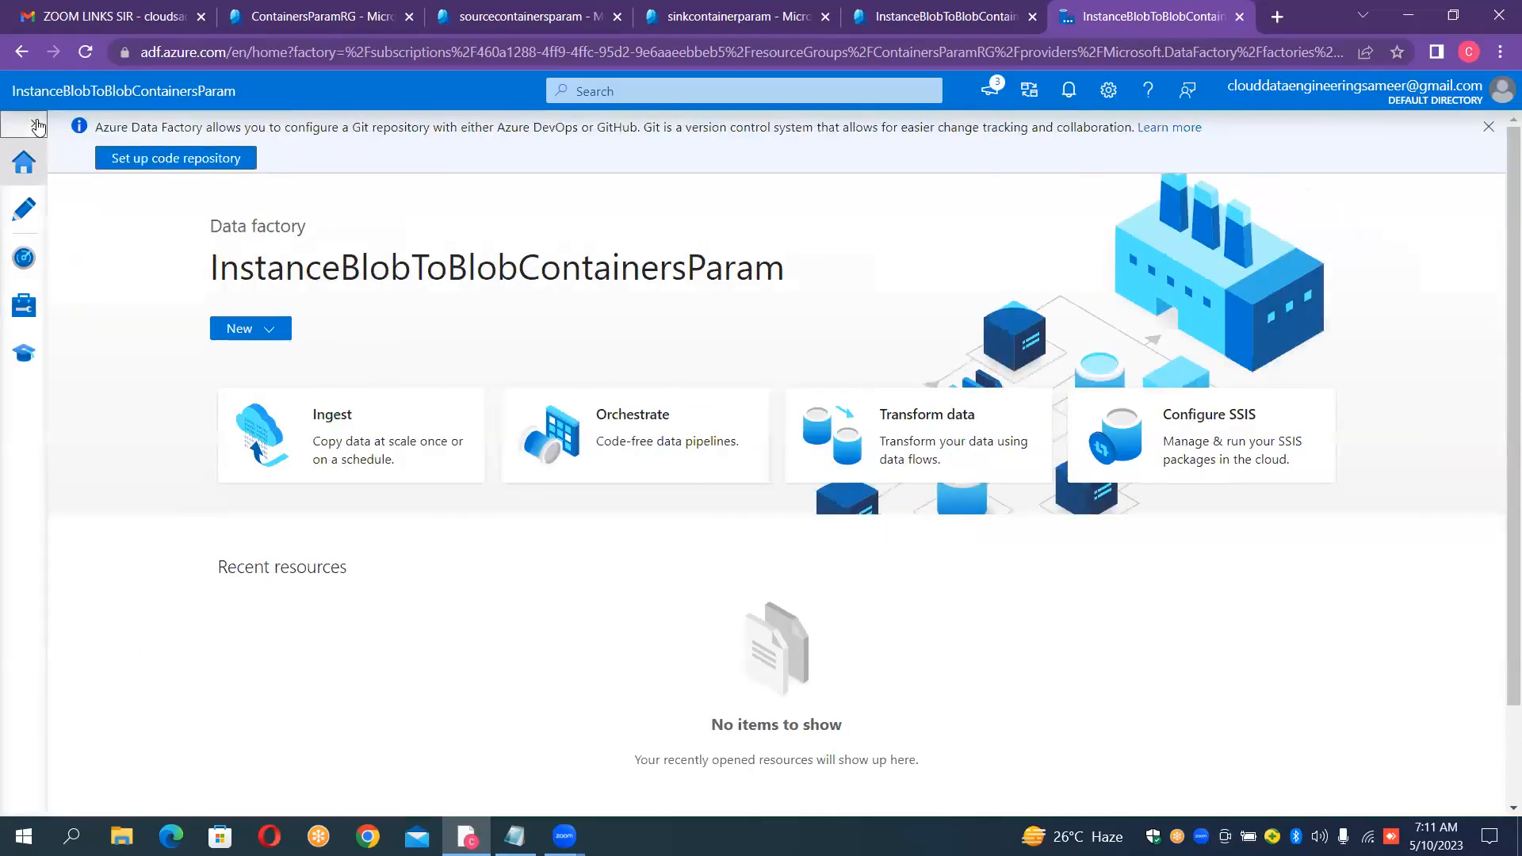
Expand the studio's navigation labels and review the blobs in the sourcecontainersparam account's input1 and input2 containers
left_click(38, 127)
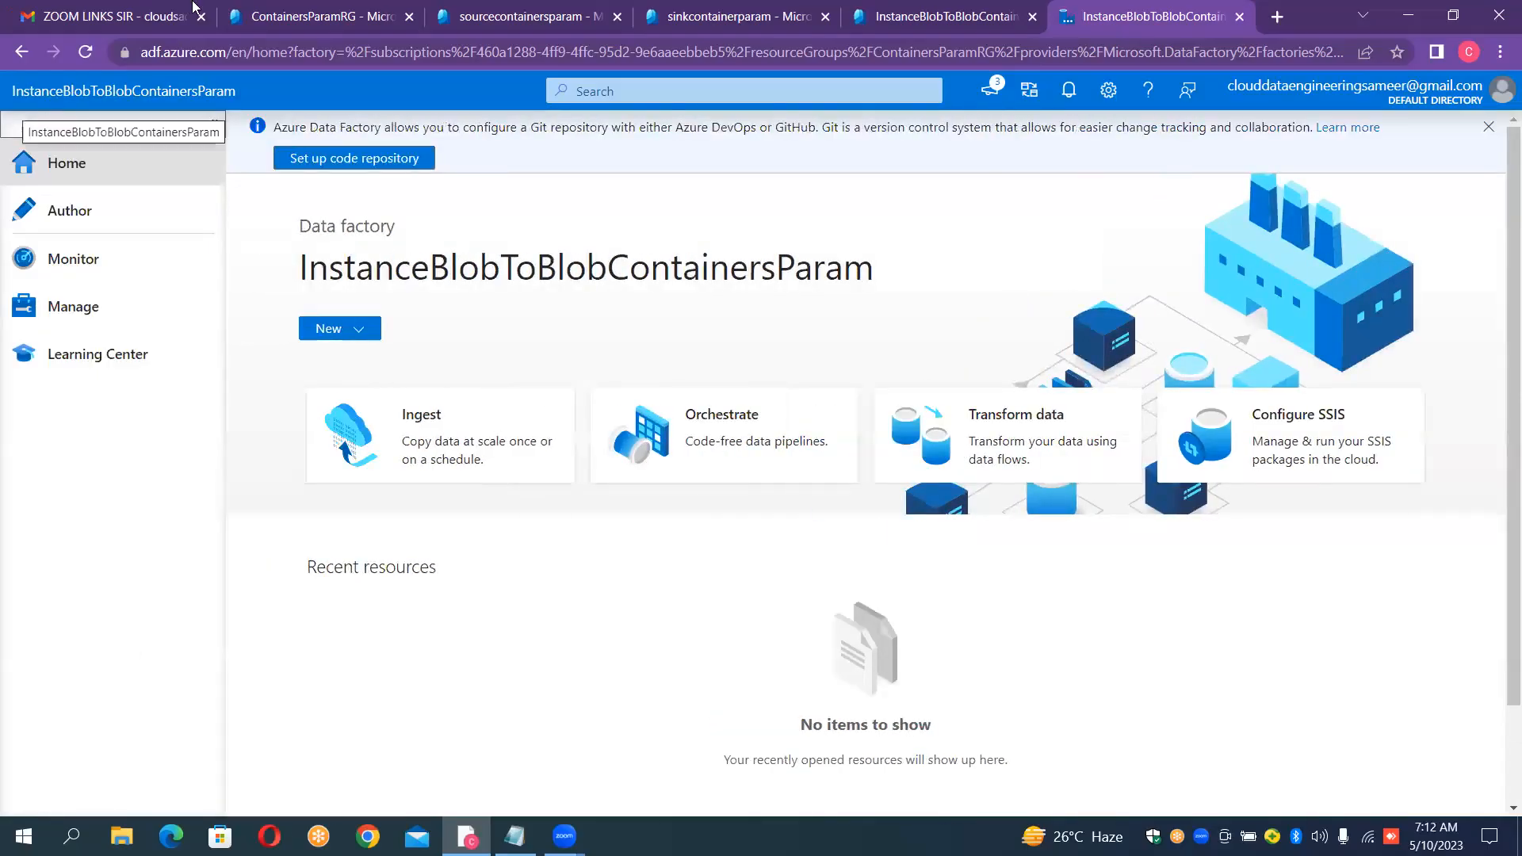
left_click(490, 17)
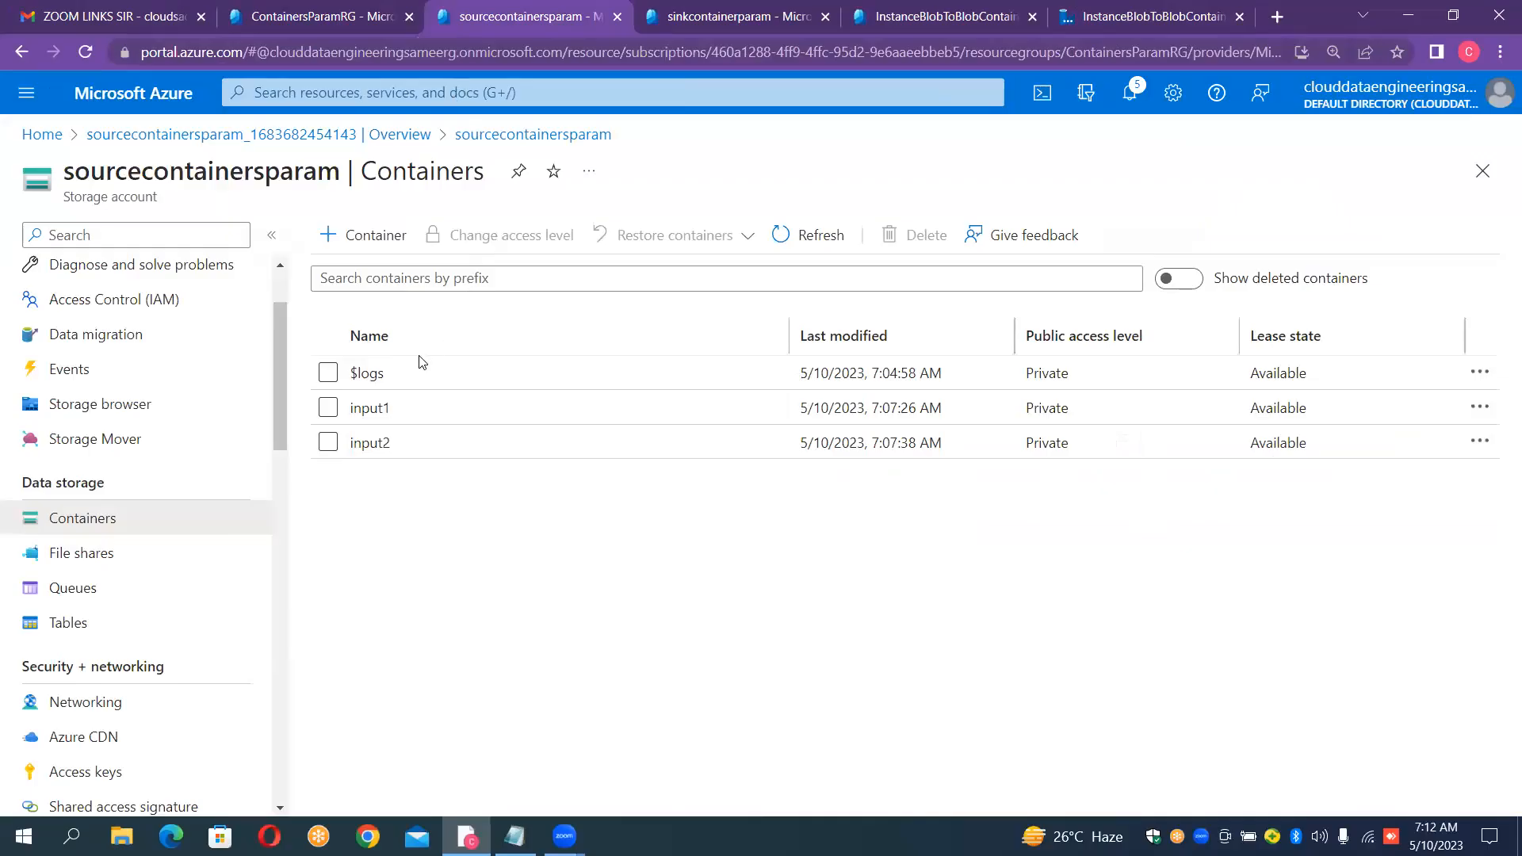
left_click(370, 409)
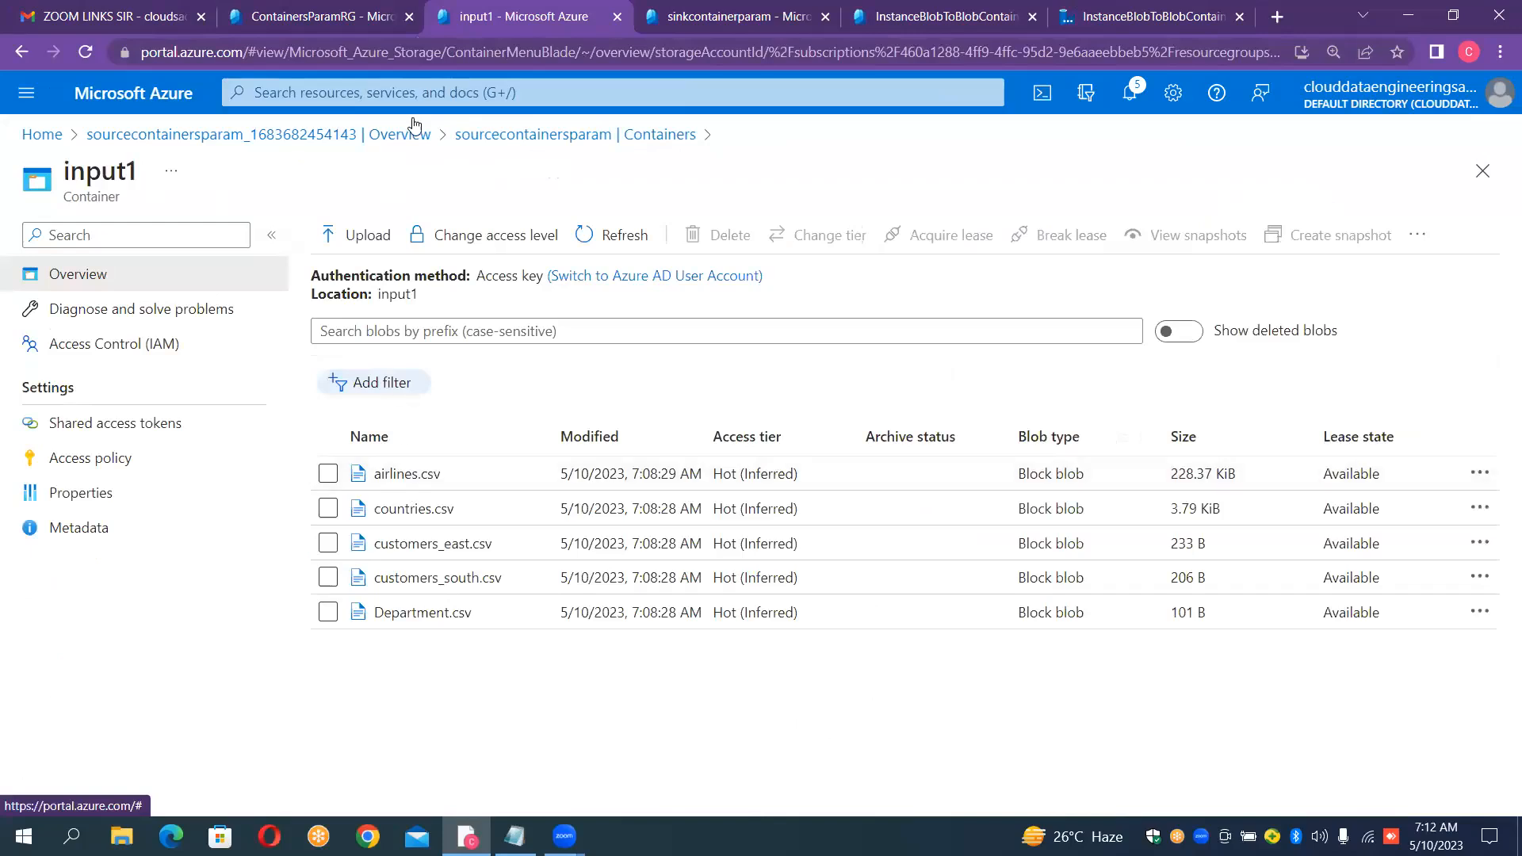
left_click(645, 143)
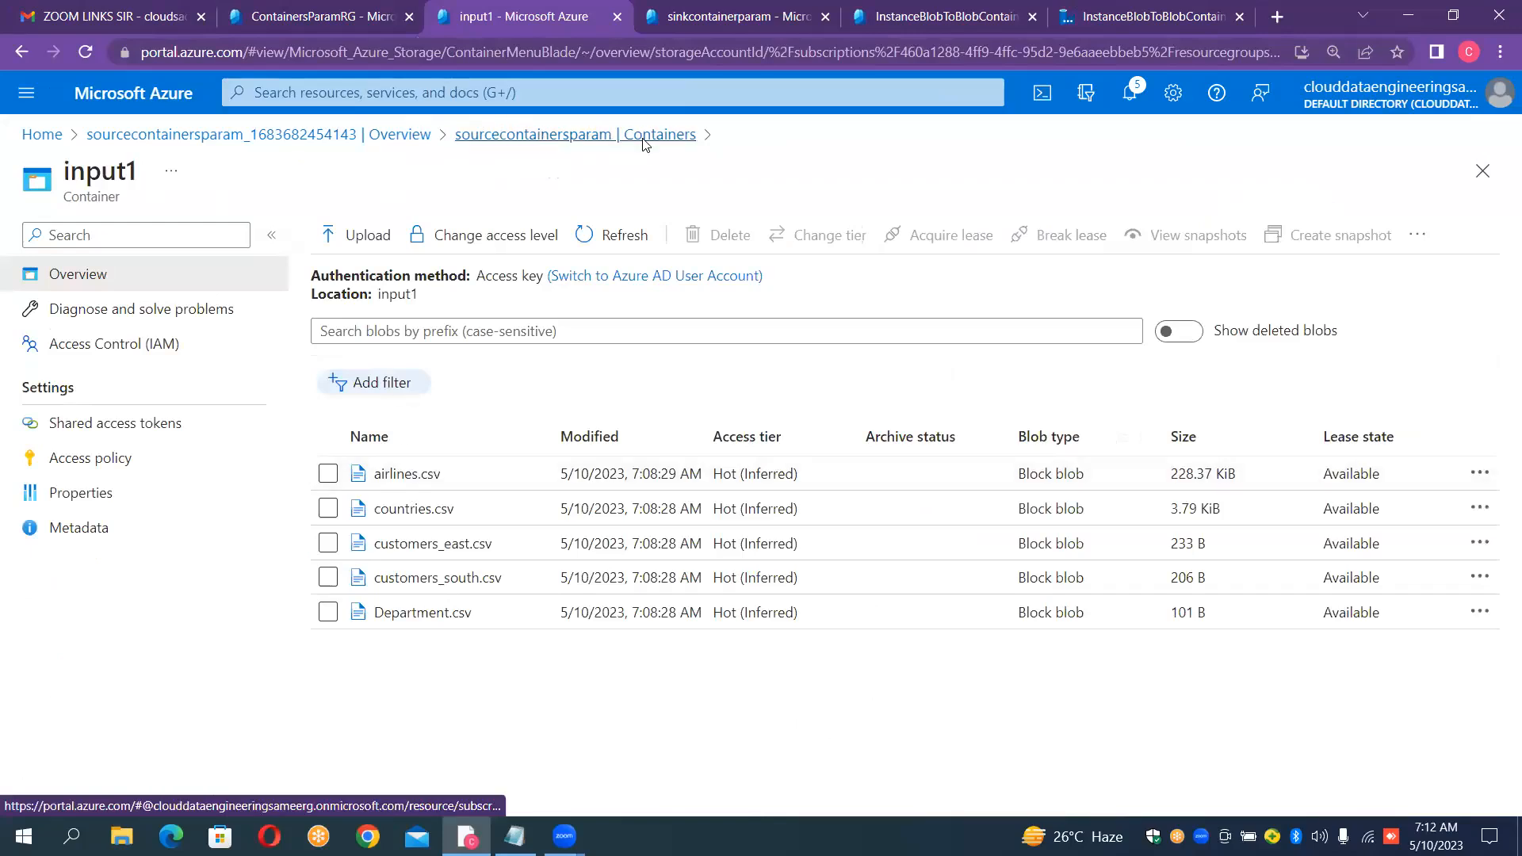
left_click(387, 442)
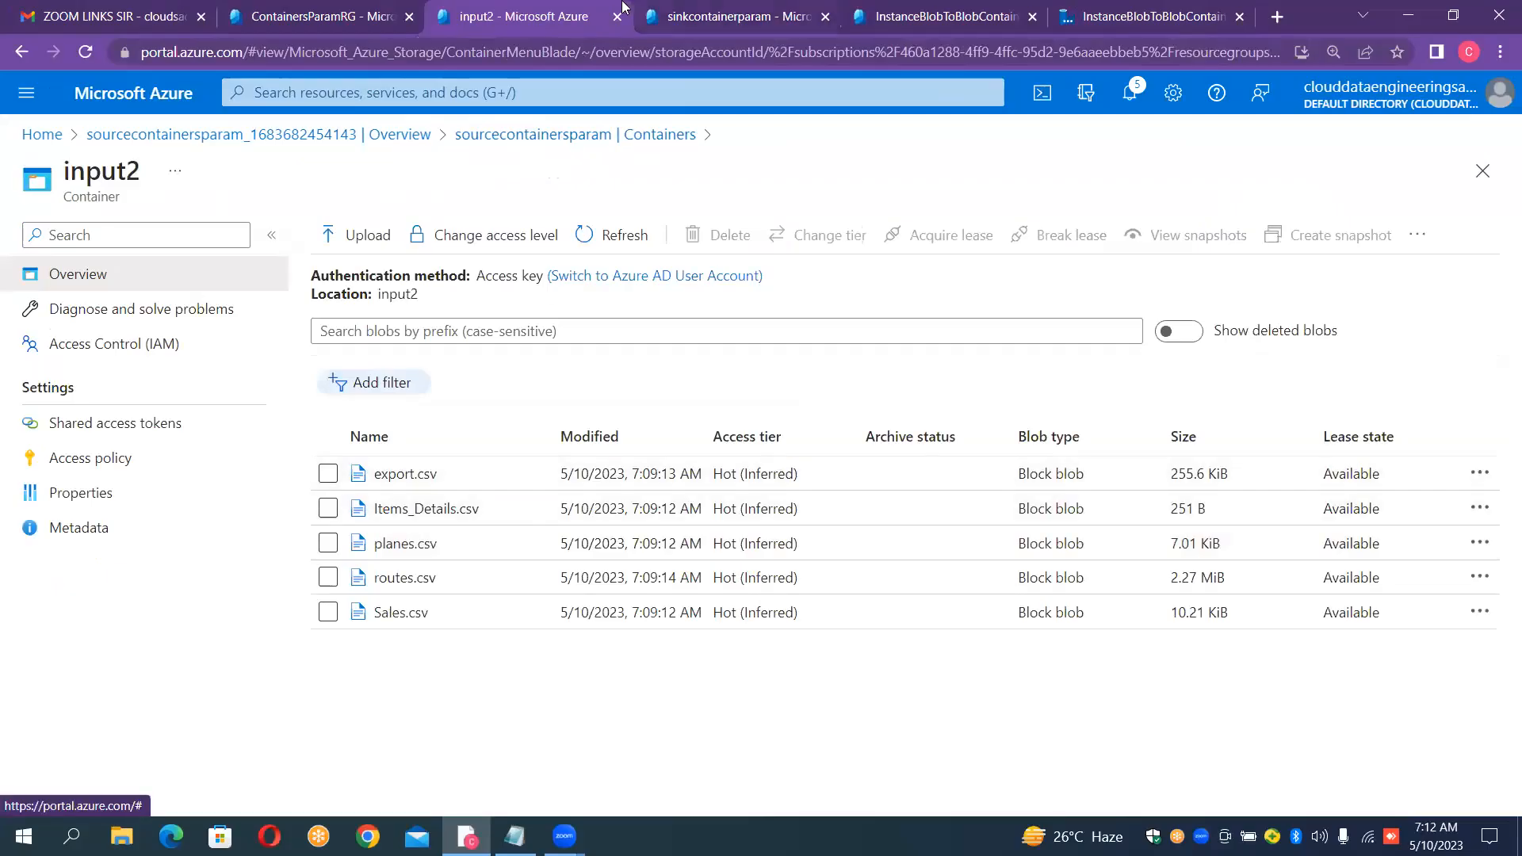
left_click(582, 141)
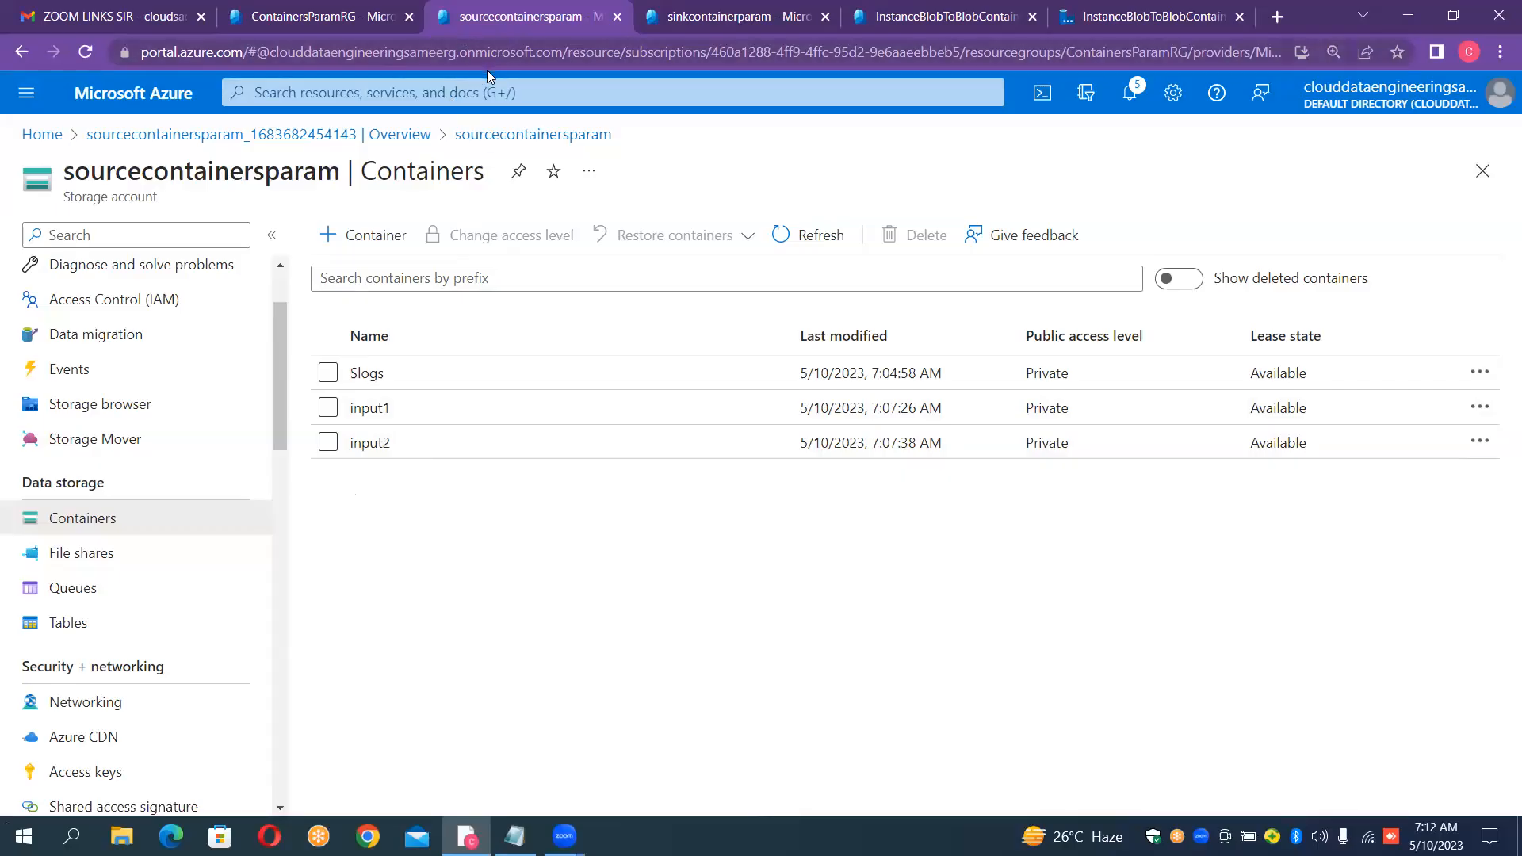
Review the sinkcontainerparam container list and the InstanceBlobToBlobContainersParam overview, and return to Azure Data Factory Studio
left_click(718, 10)
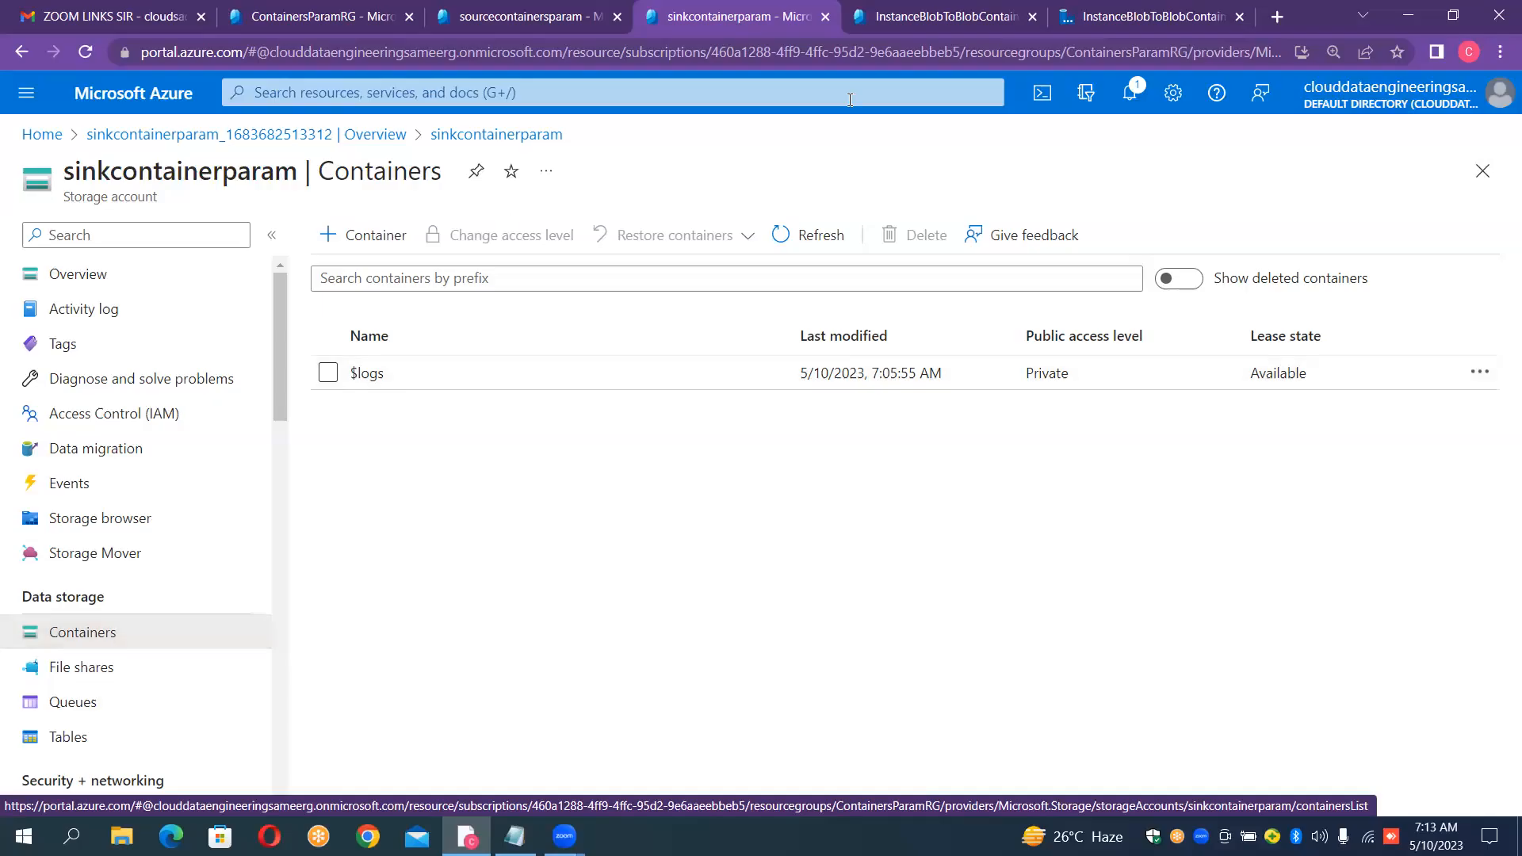
left_click(984, 23)
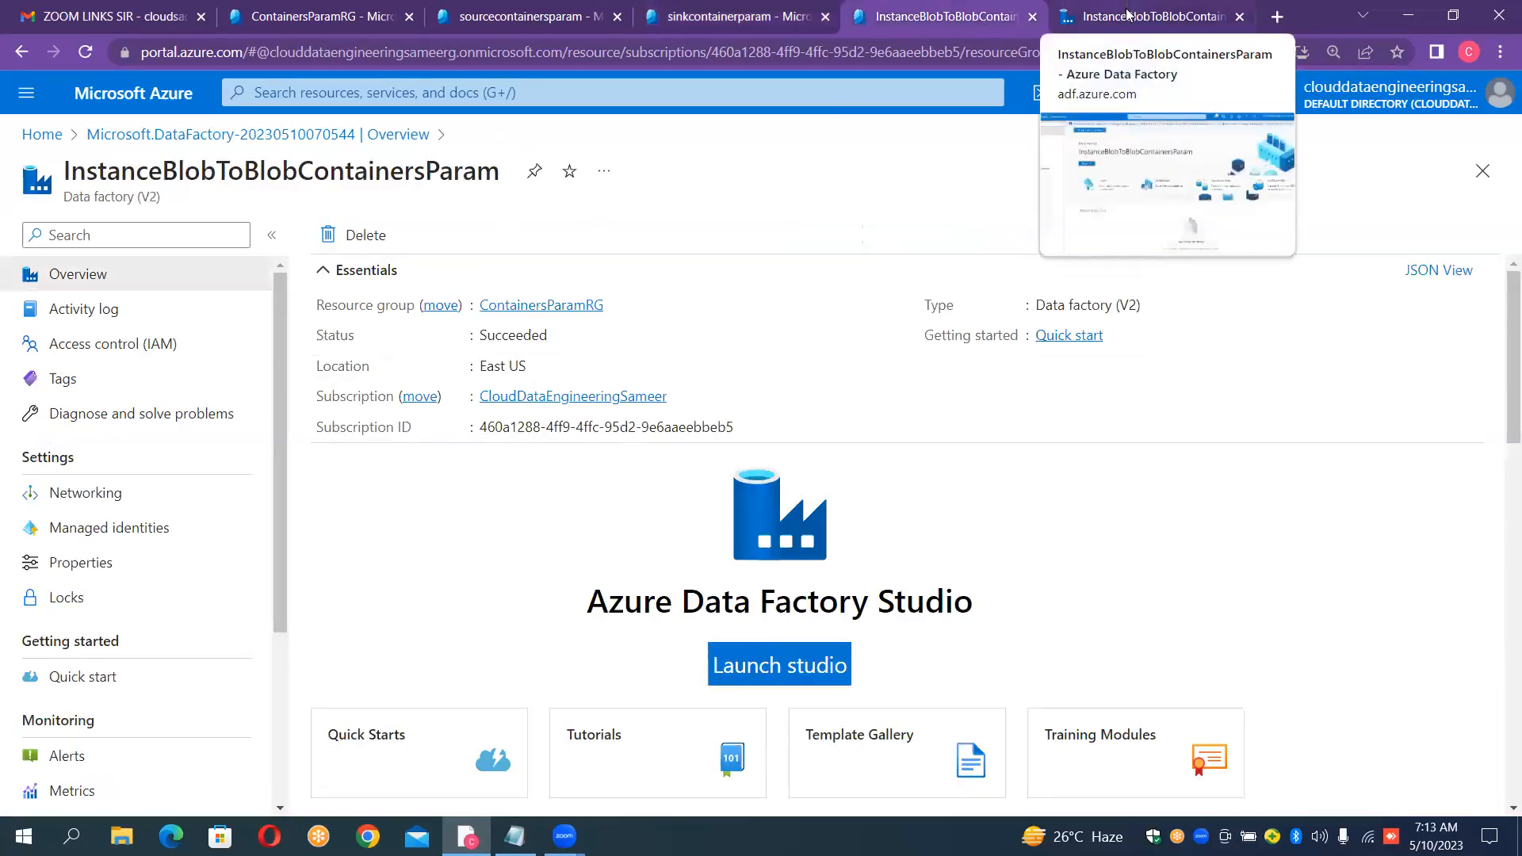
left_click(1129, 14)
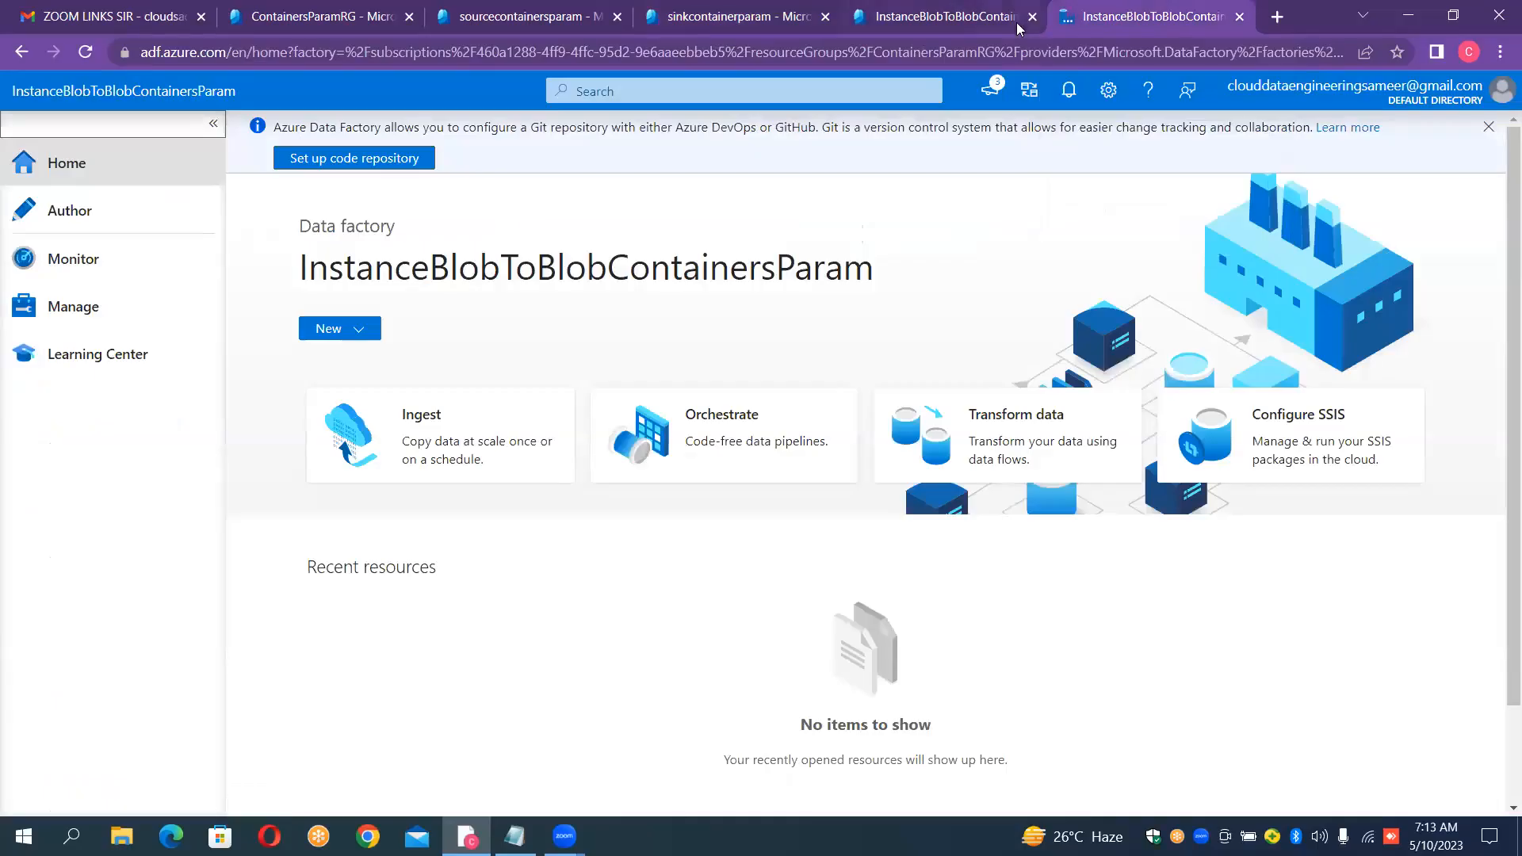
left_click(944, 18)
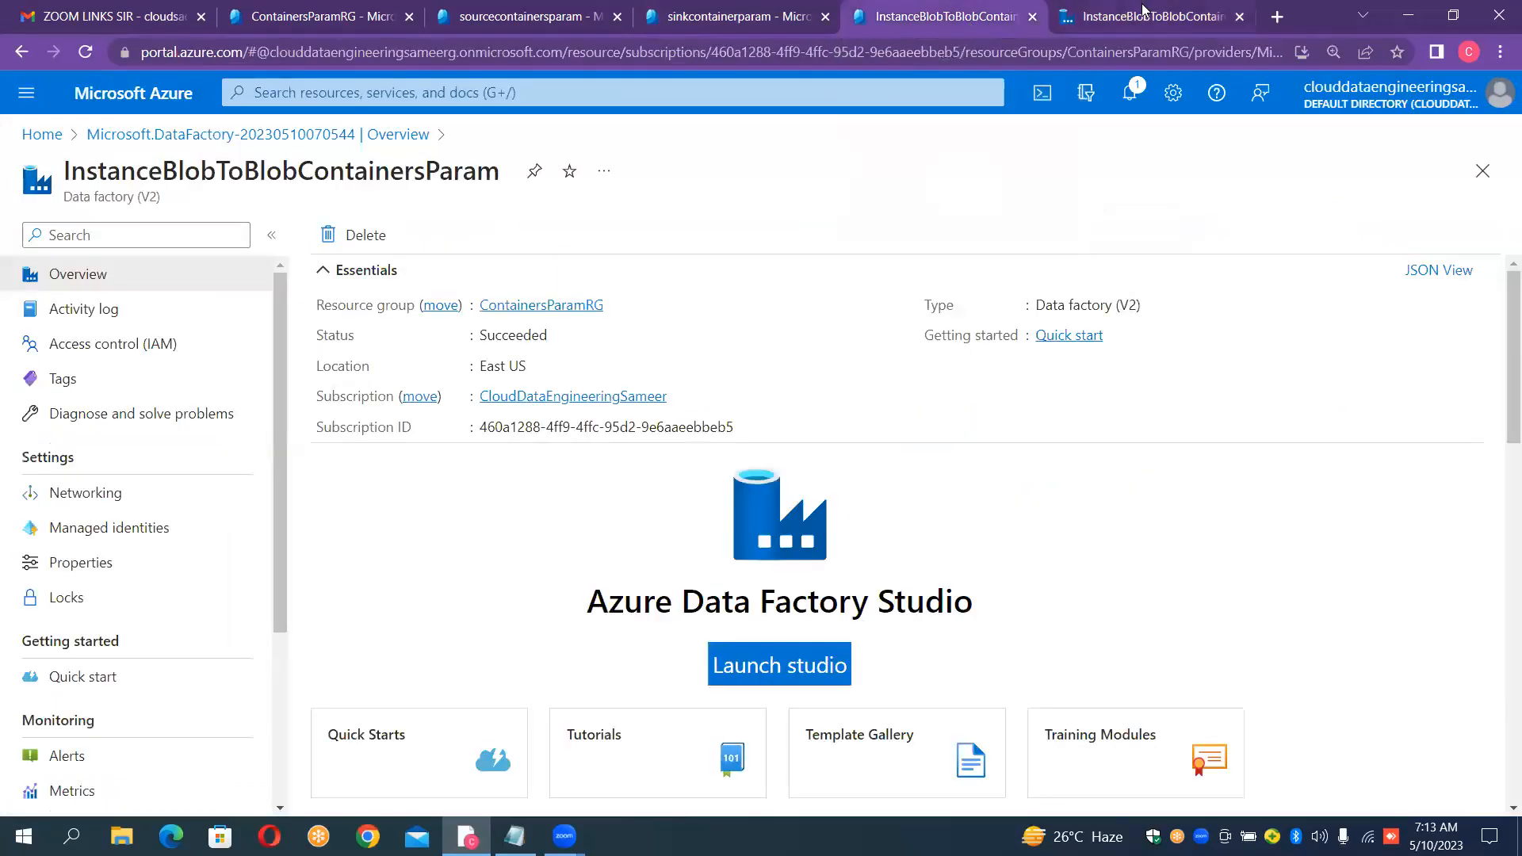
left_click(1144, 11)
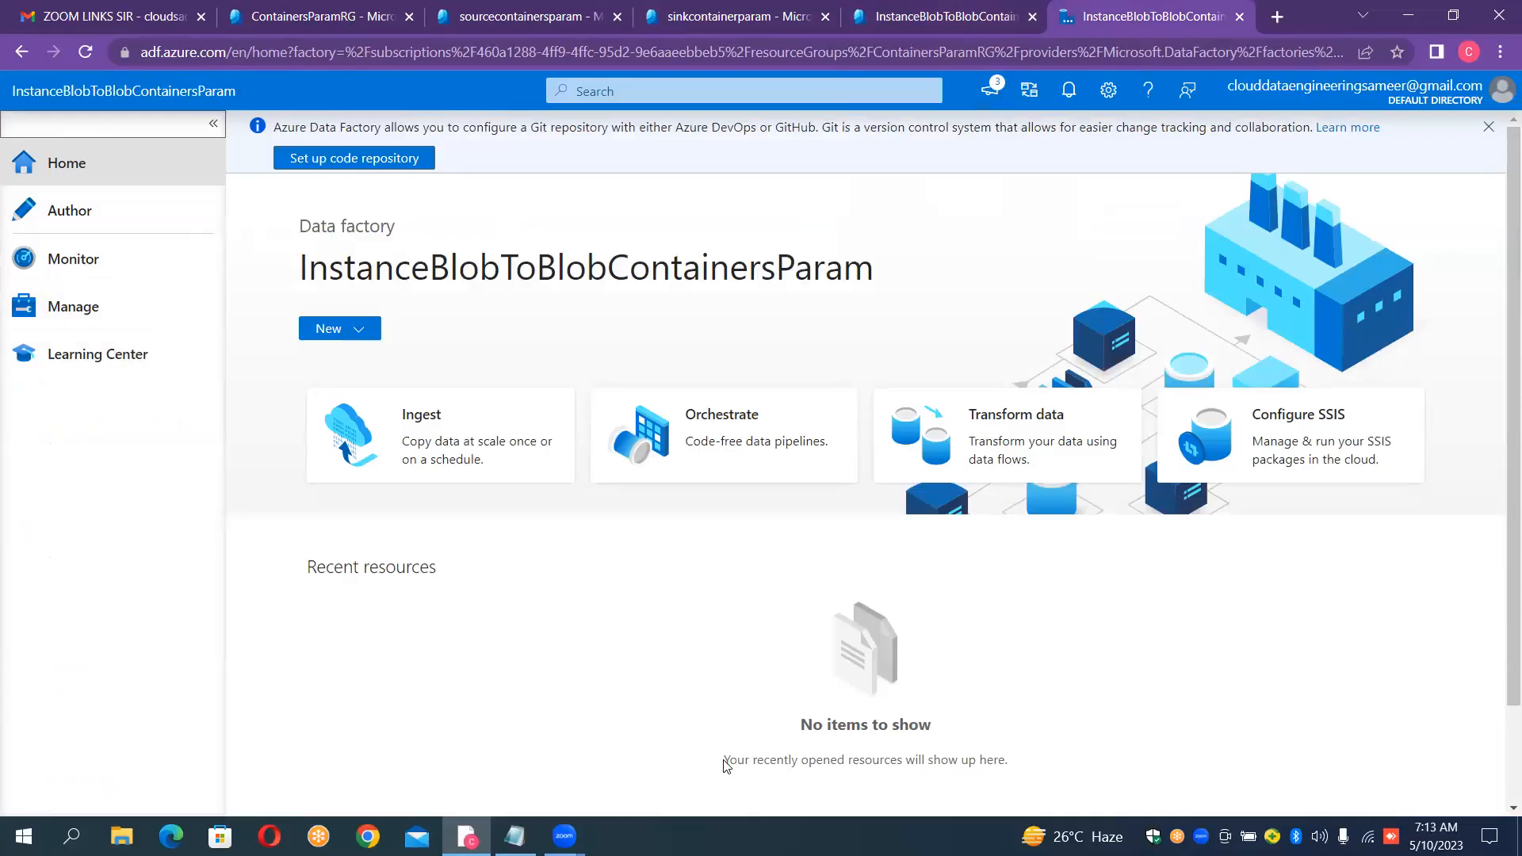
Start a new Azure Blob Storage linked service in the data factory and name it LS_BLOB_SOURECE_PARAM
left_click(71, 314)
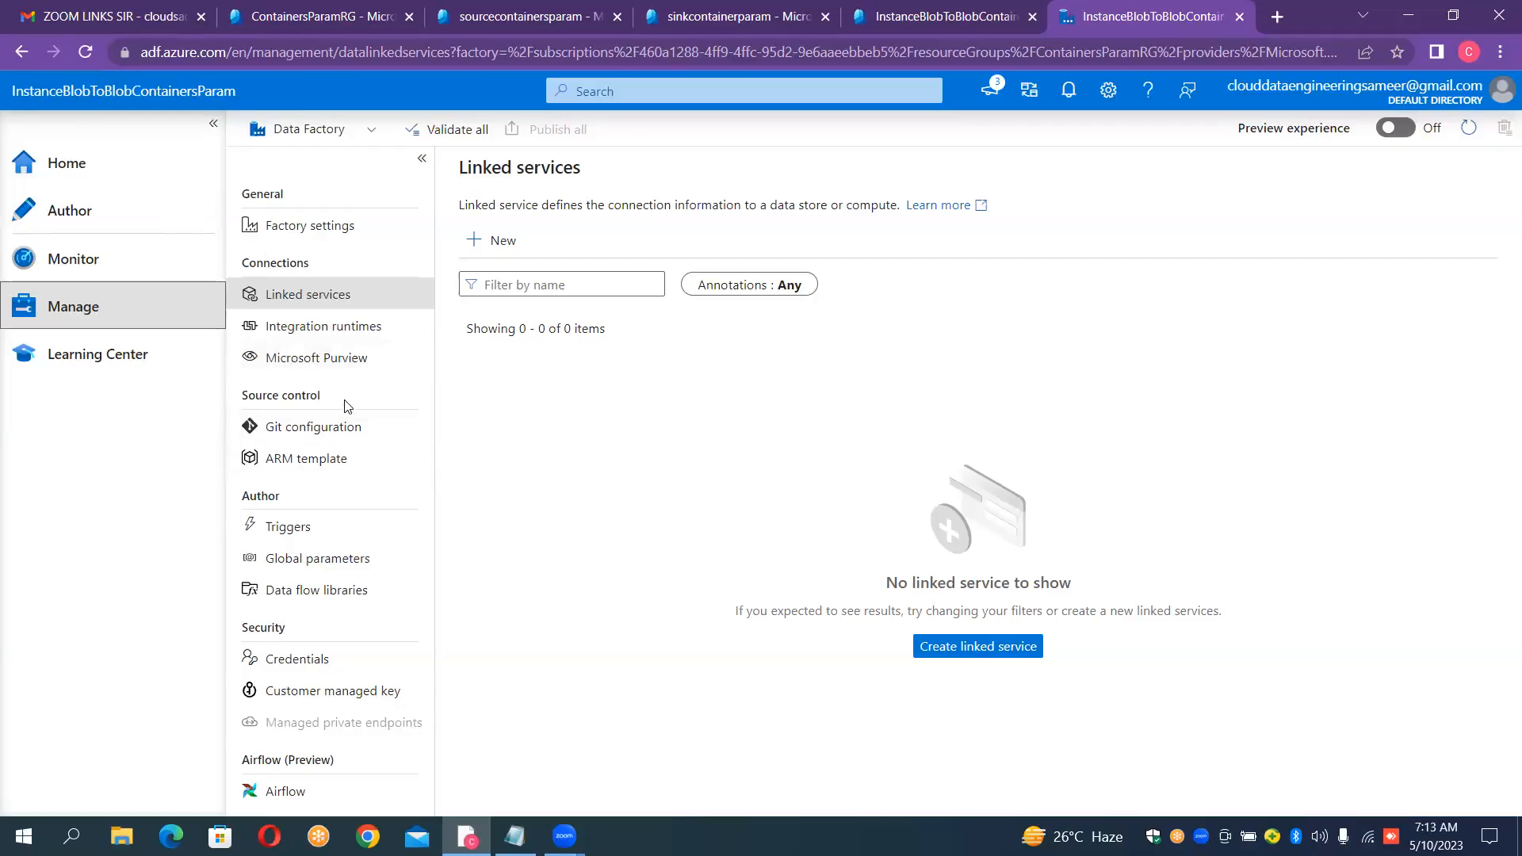
left_click(505, 242)
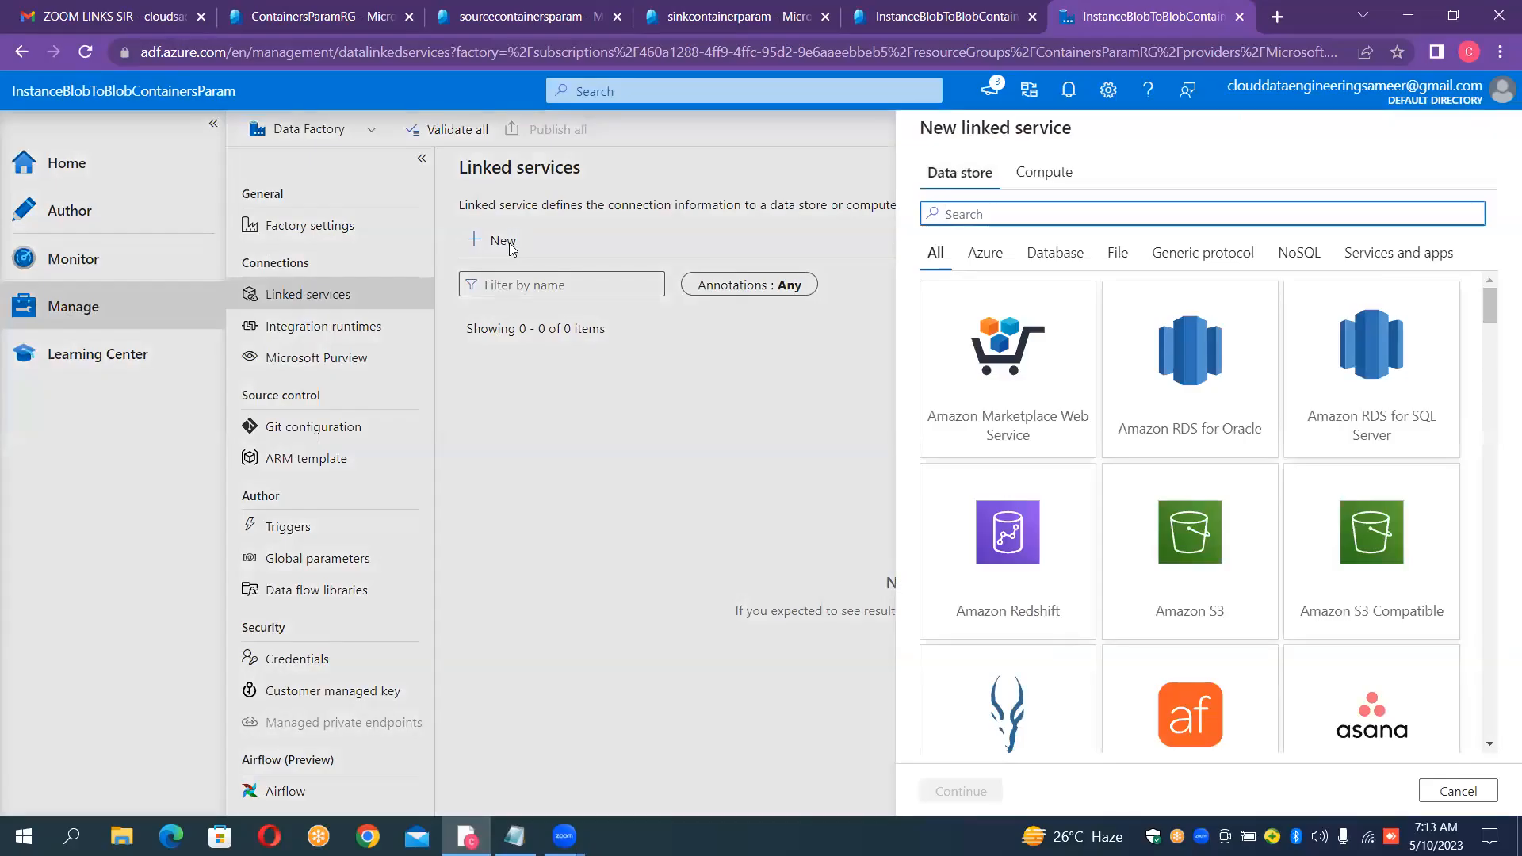
type("blob")
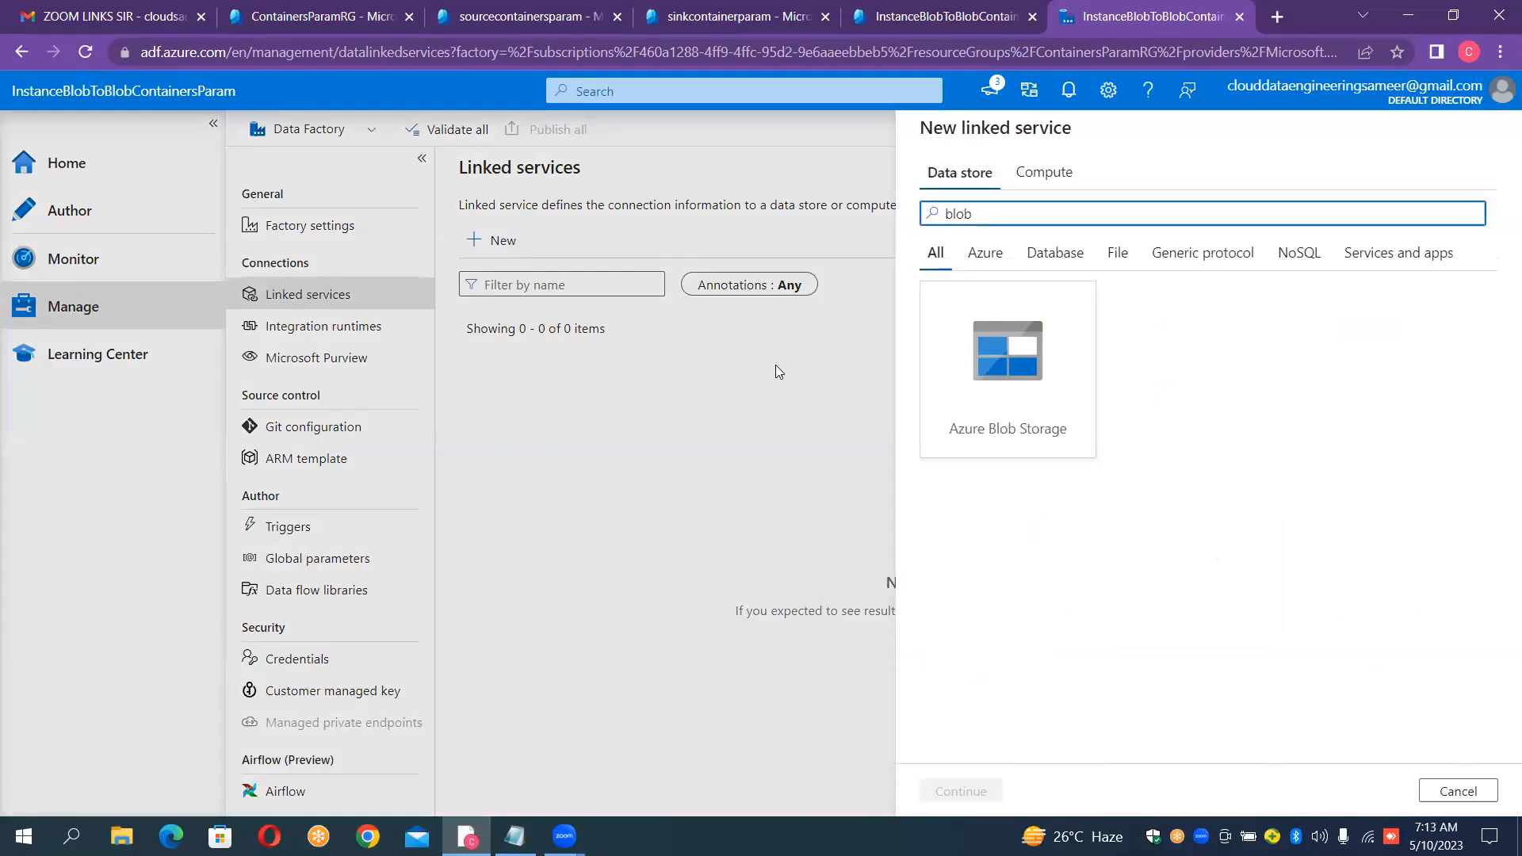
left_click(973, 374)
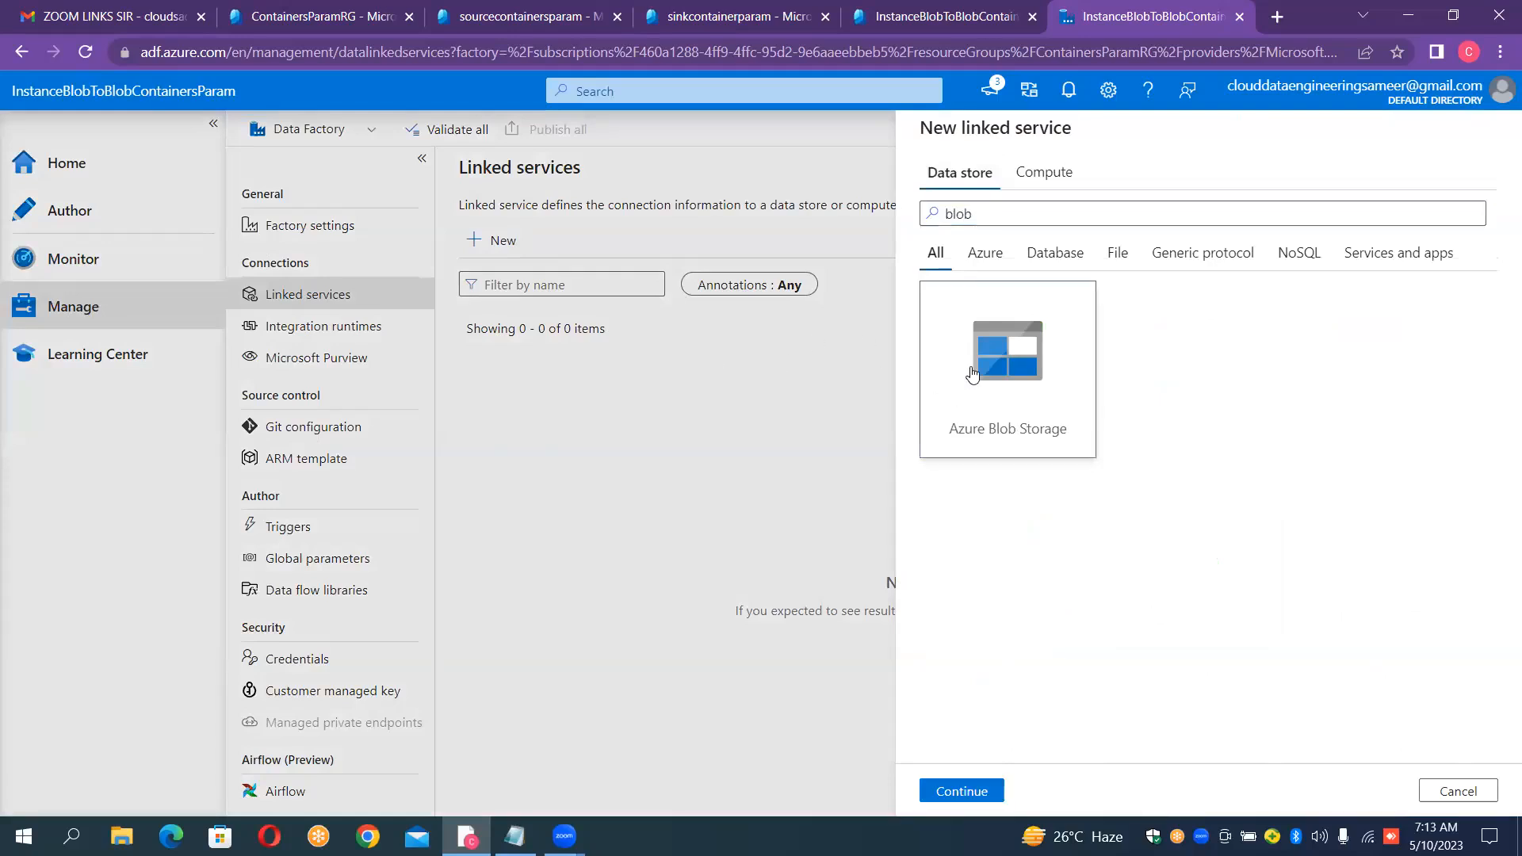
double_click(973, 374)
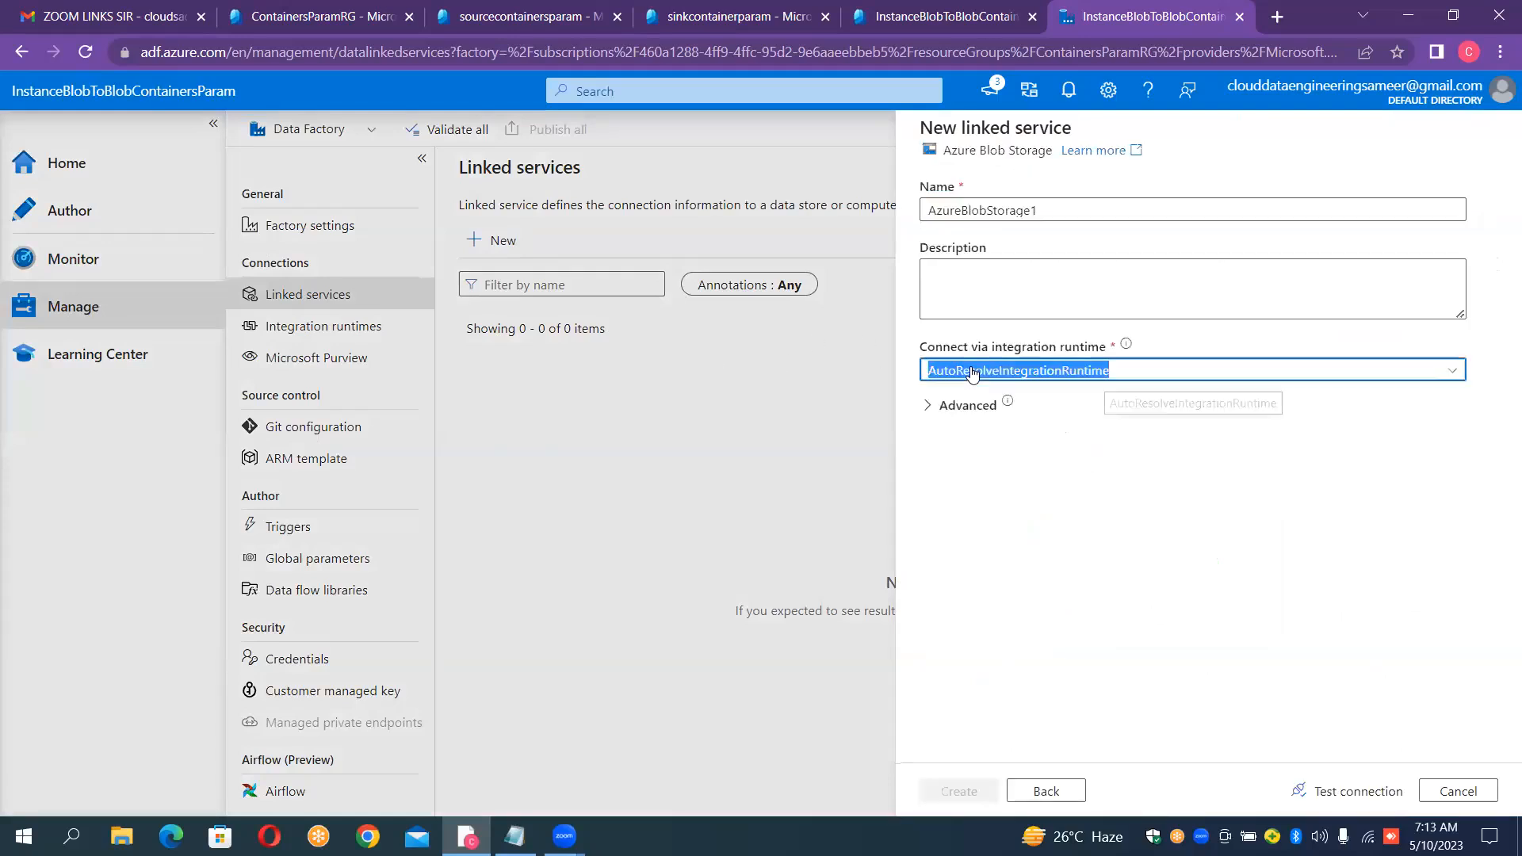
left_click(1057, 211)
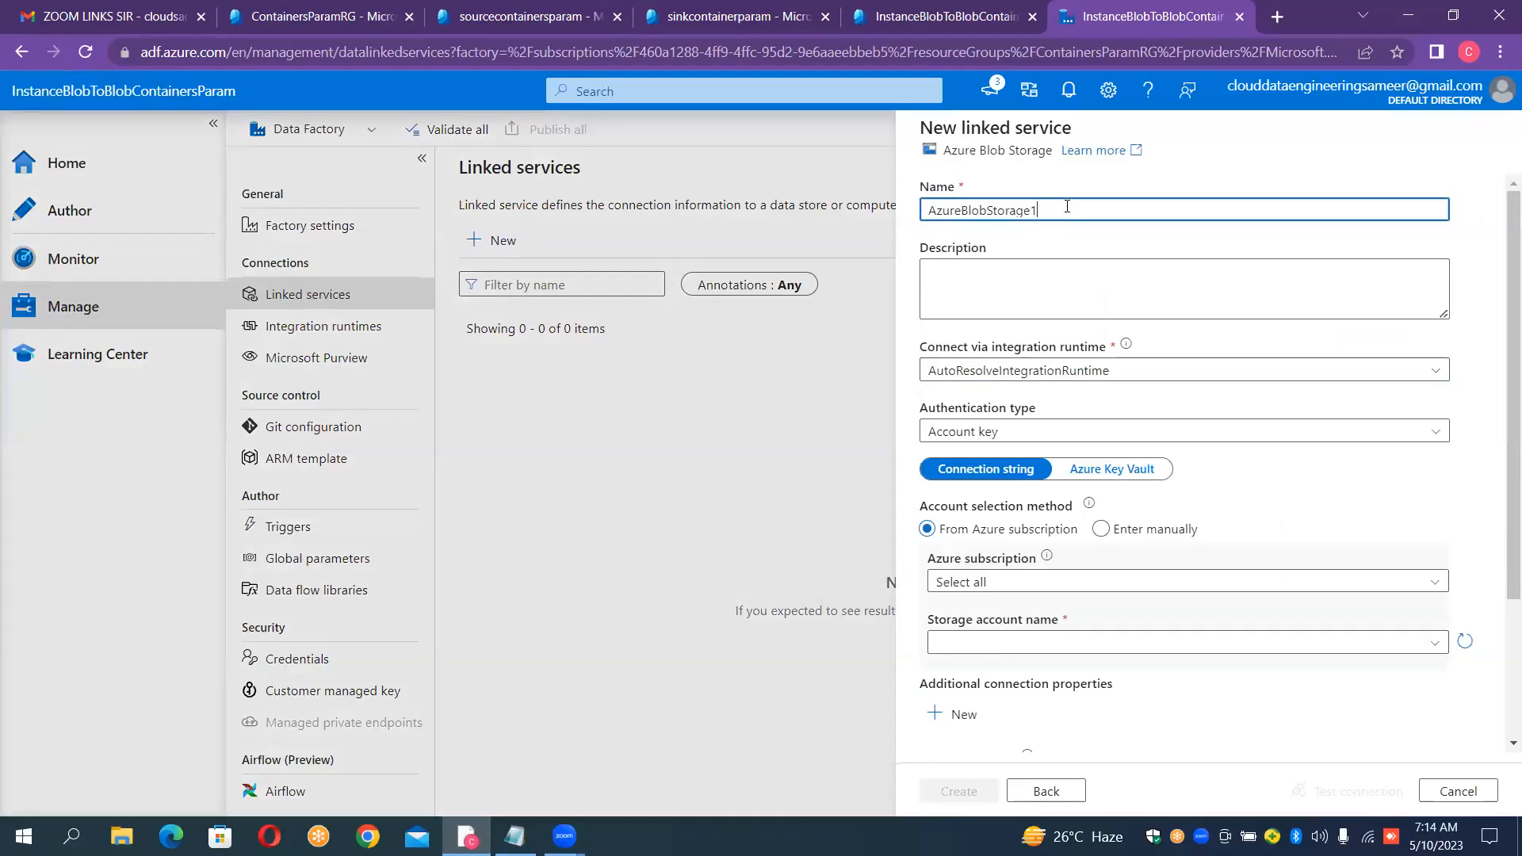
double_click(1067, 207)
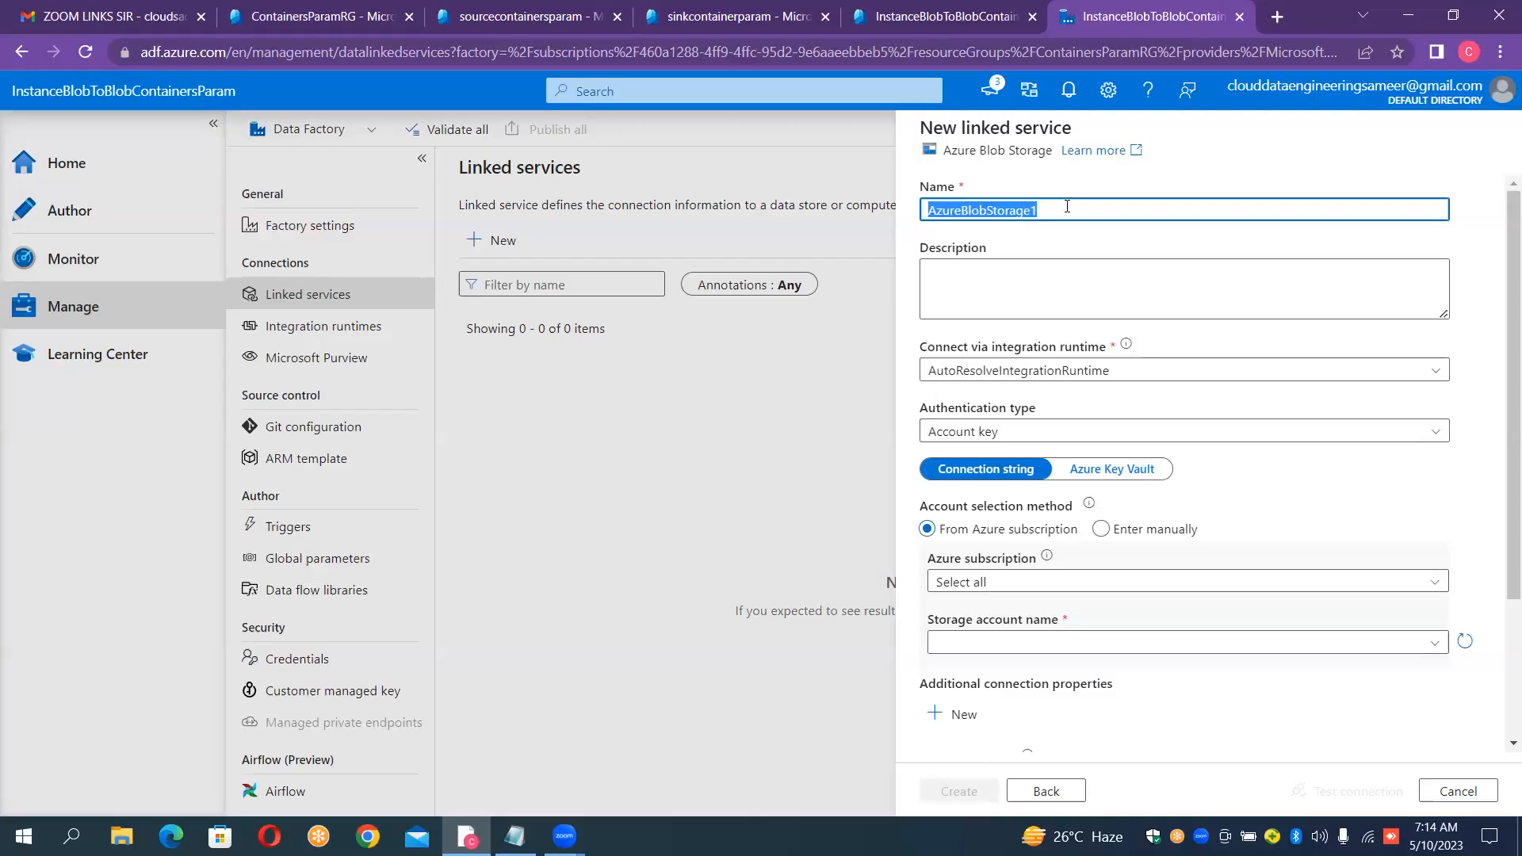
key("BackSpace")
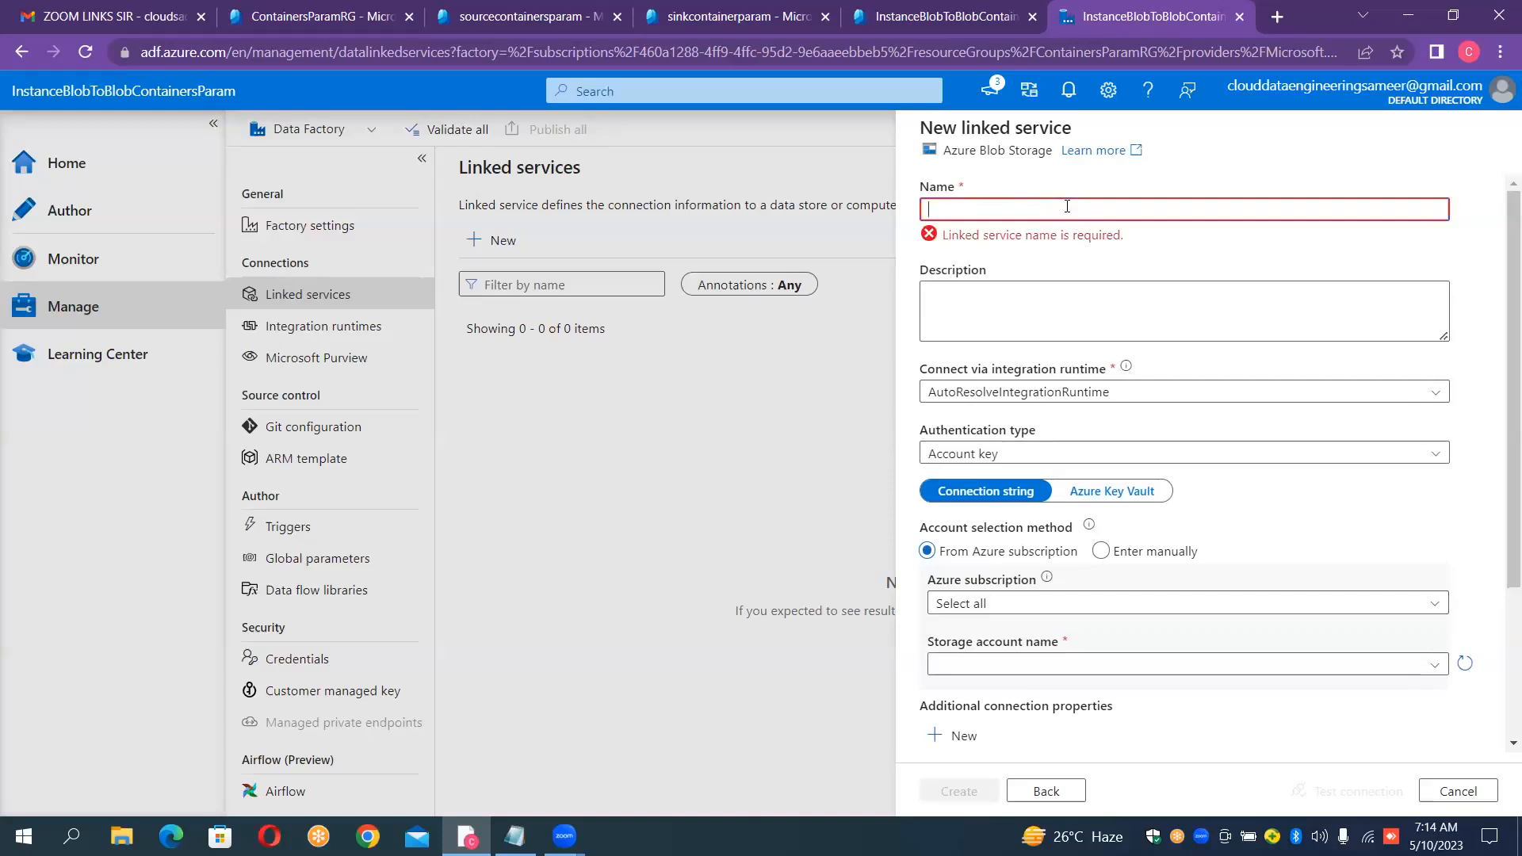
type("LS")
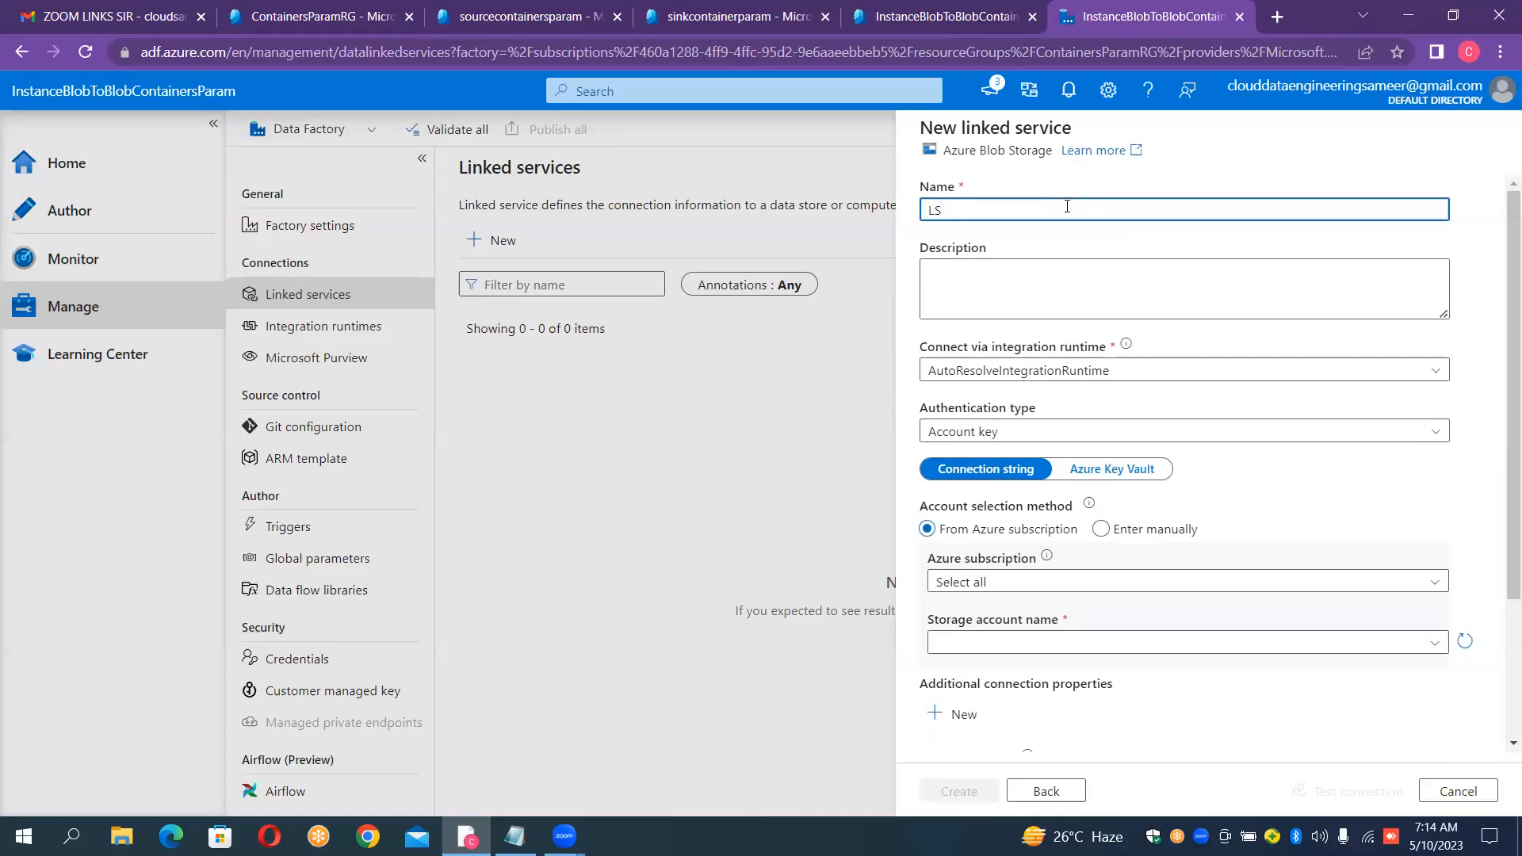
type("_BLOB_SOURECE_PARAM")
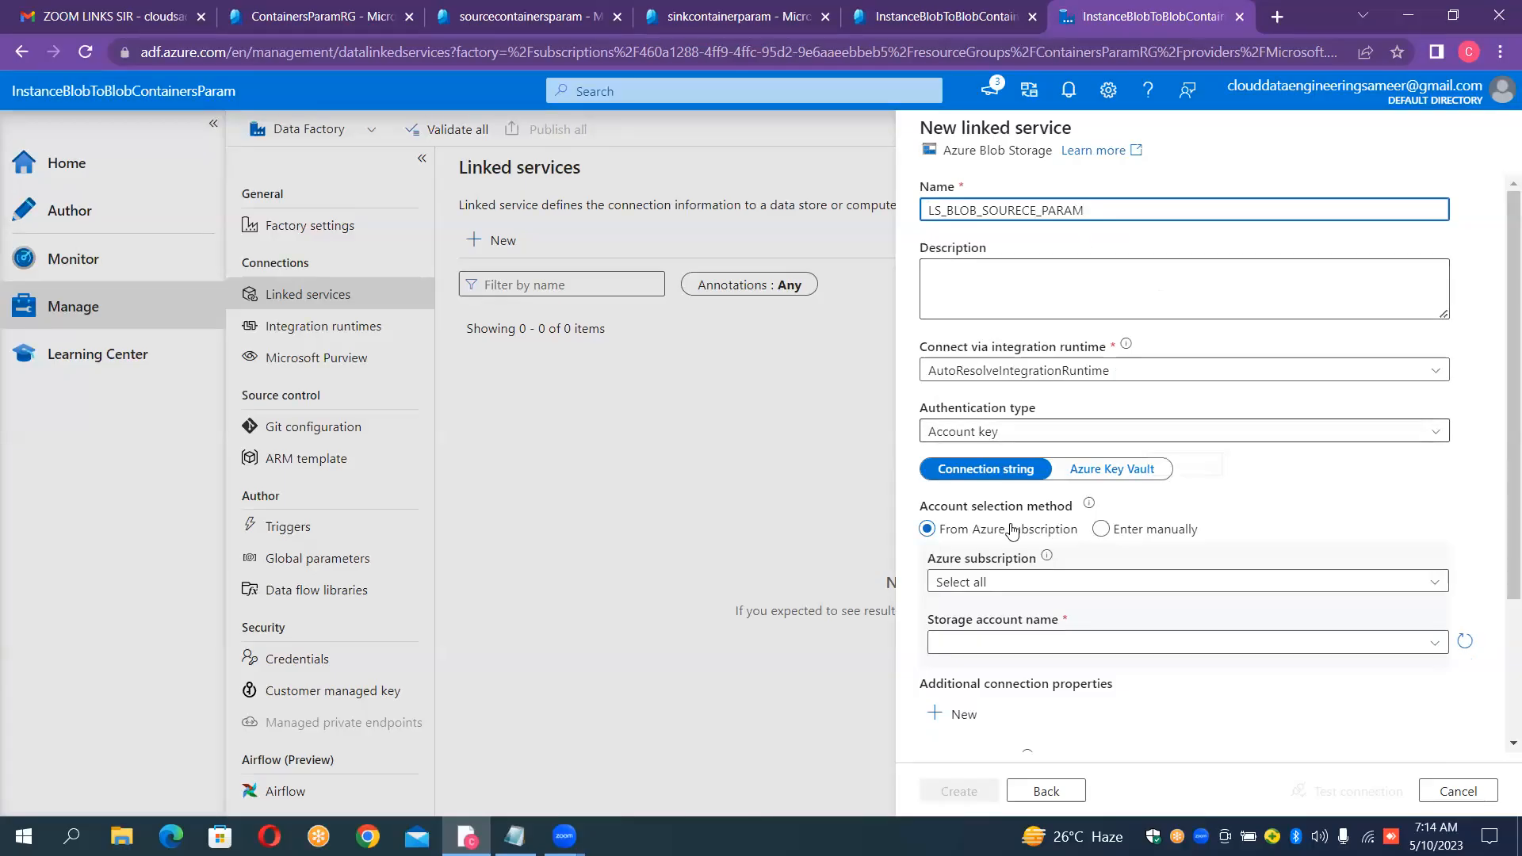
Point the source linked service to sourcecontainersparam in the CloudDataEngineering subscription, and create it after testing the connection
left_click(1008, 591)
left_click(1007, 592)
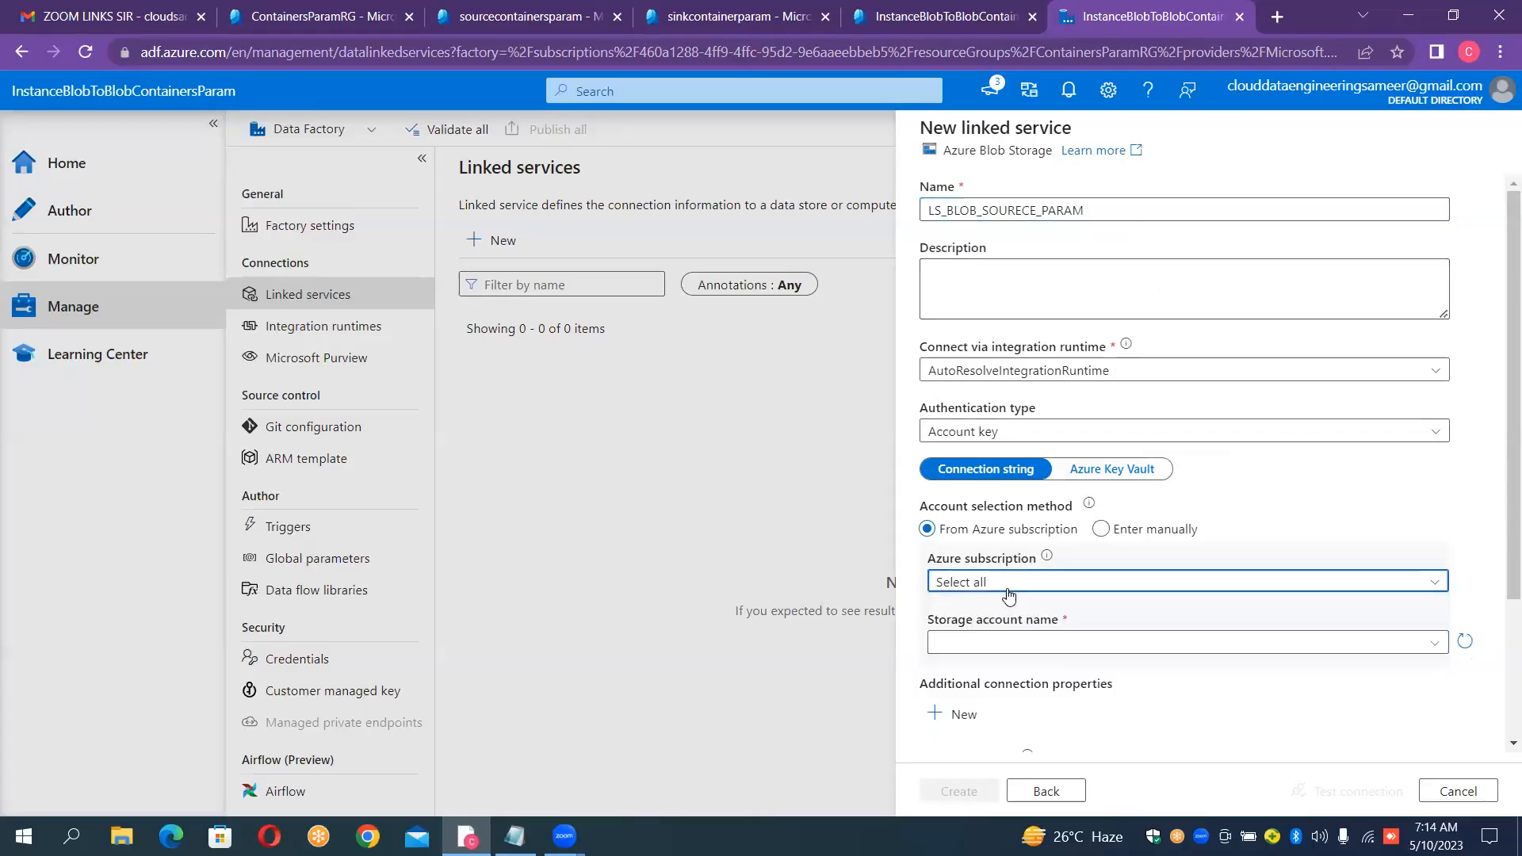
left_click(1008, 592)
left_click(1007, 639)
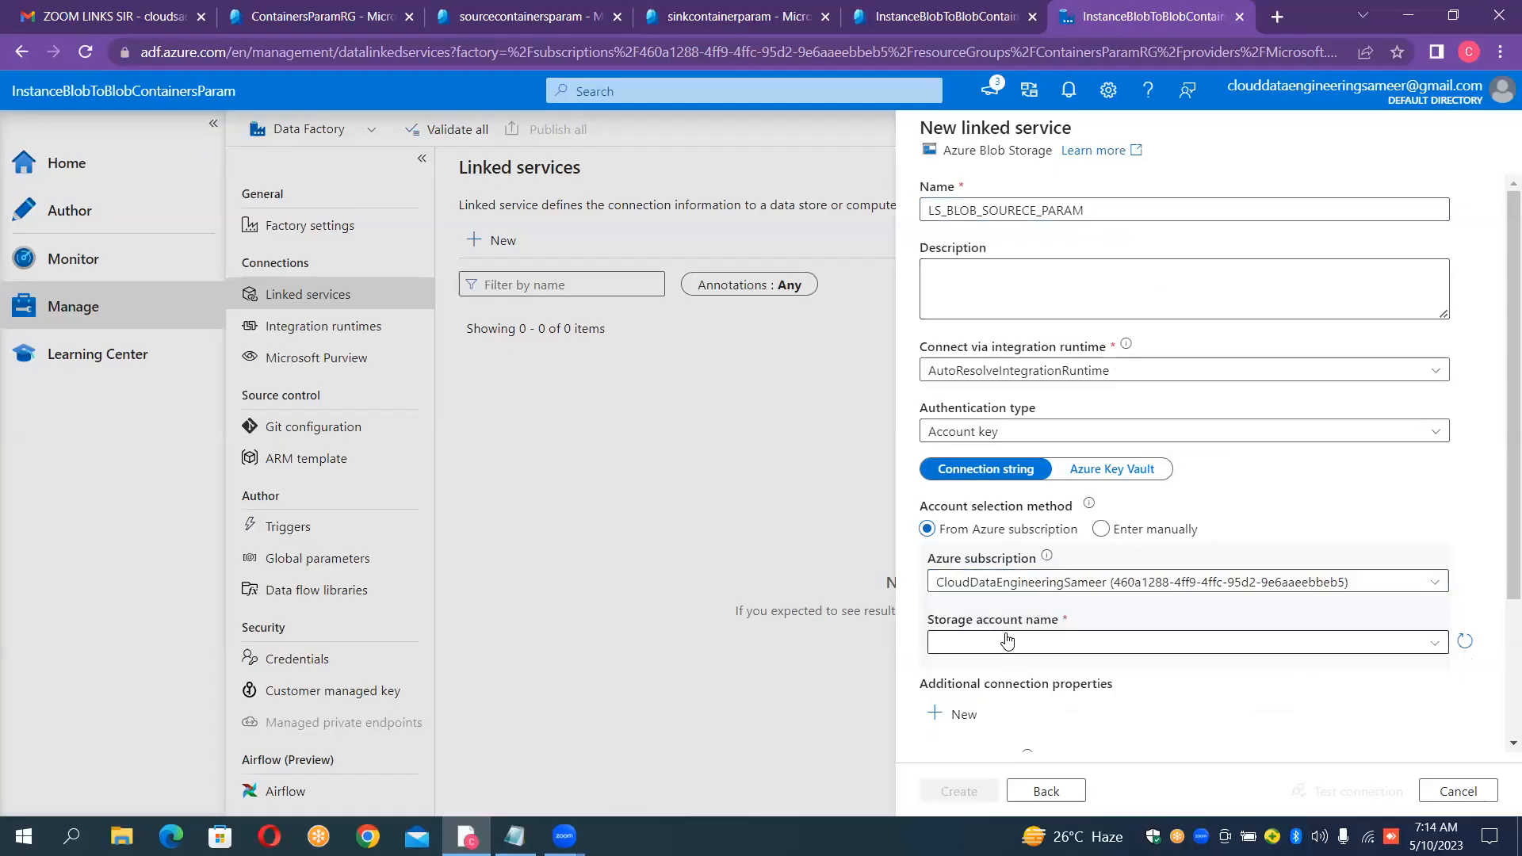
left_click(1007, 639)
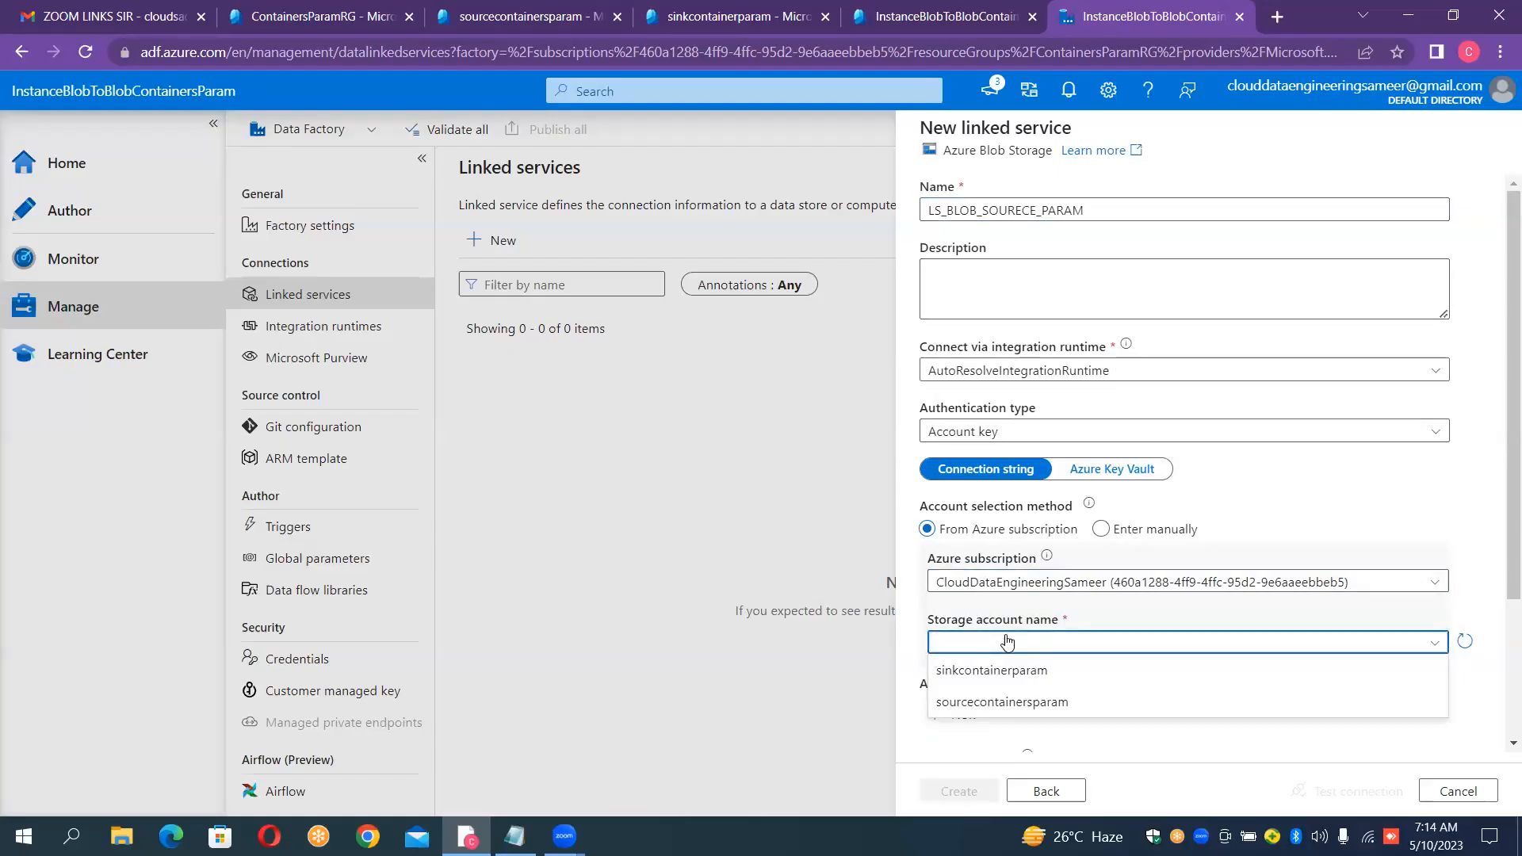
left_click(998, 703)
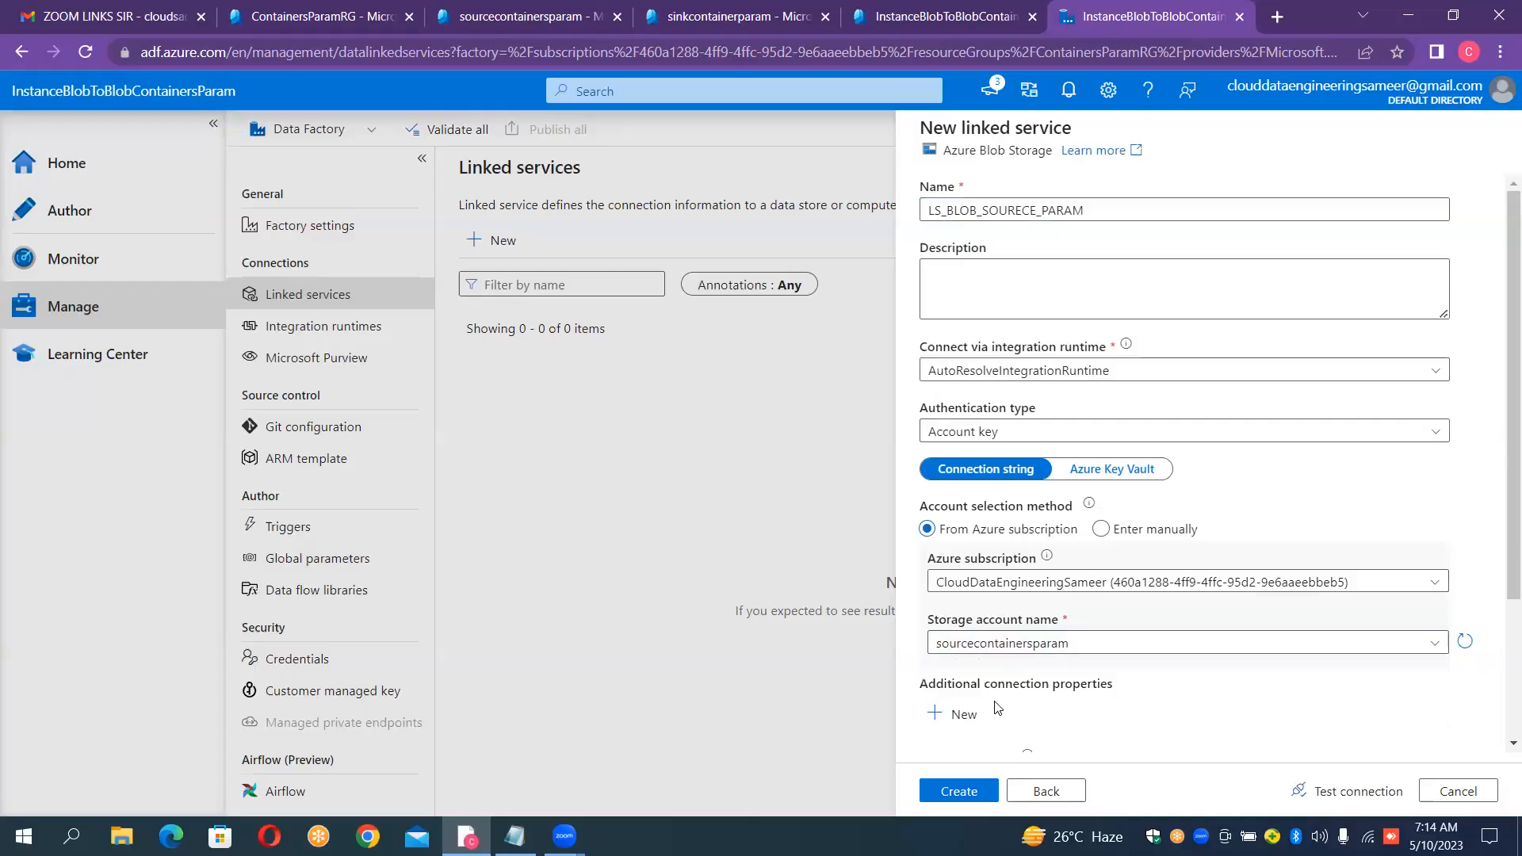
left_click(1333, 790)
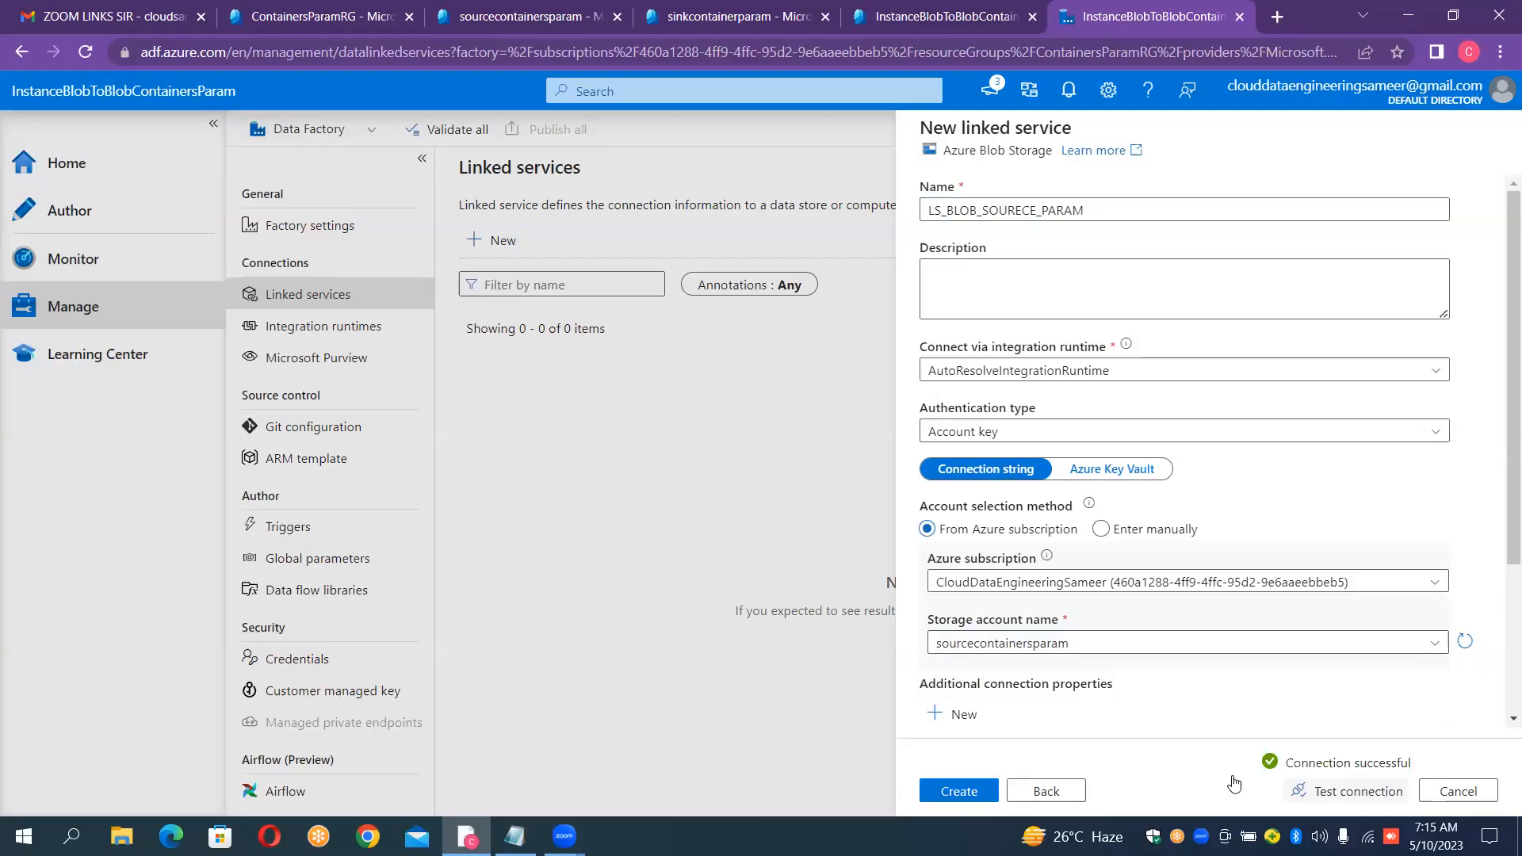
left_click(980, 790)
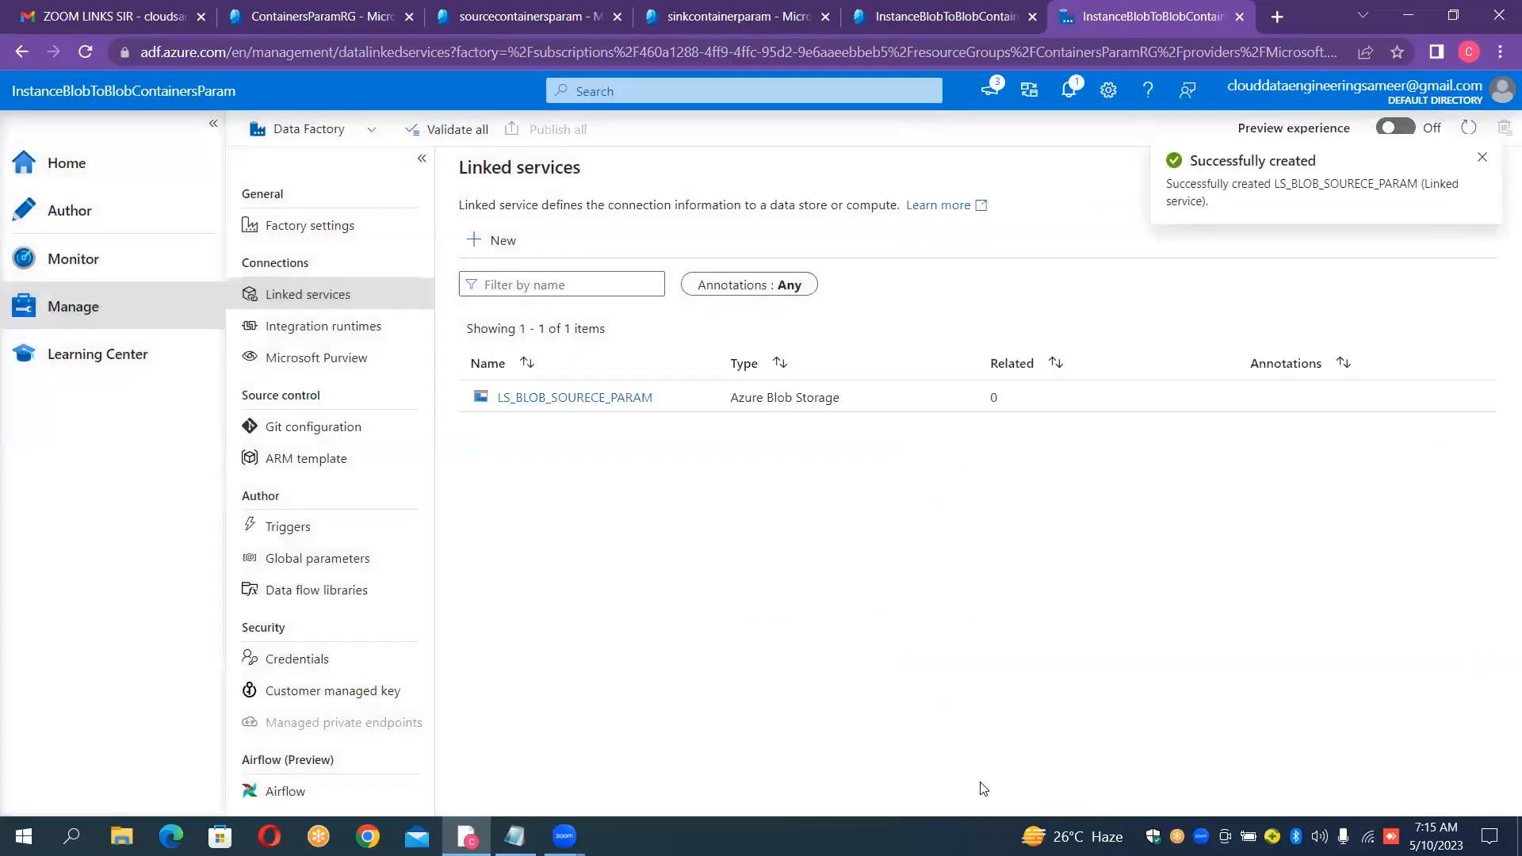
Start a second Azure Blob Storage linked service and name it LS_BLOB_SINK_PARAM
left_click(501, 252)
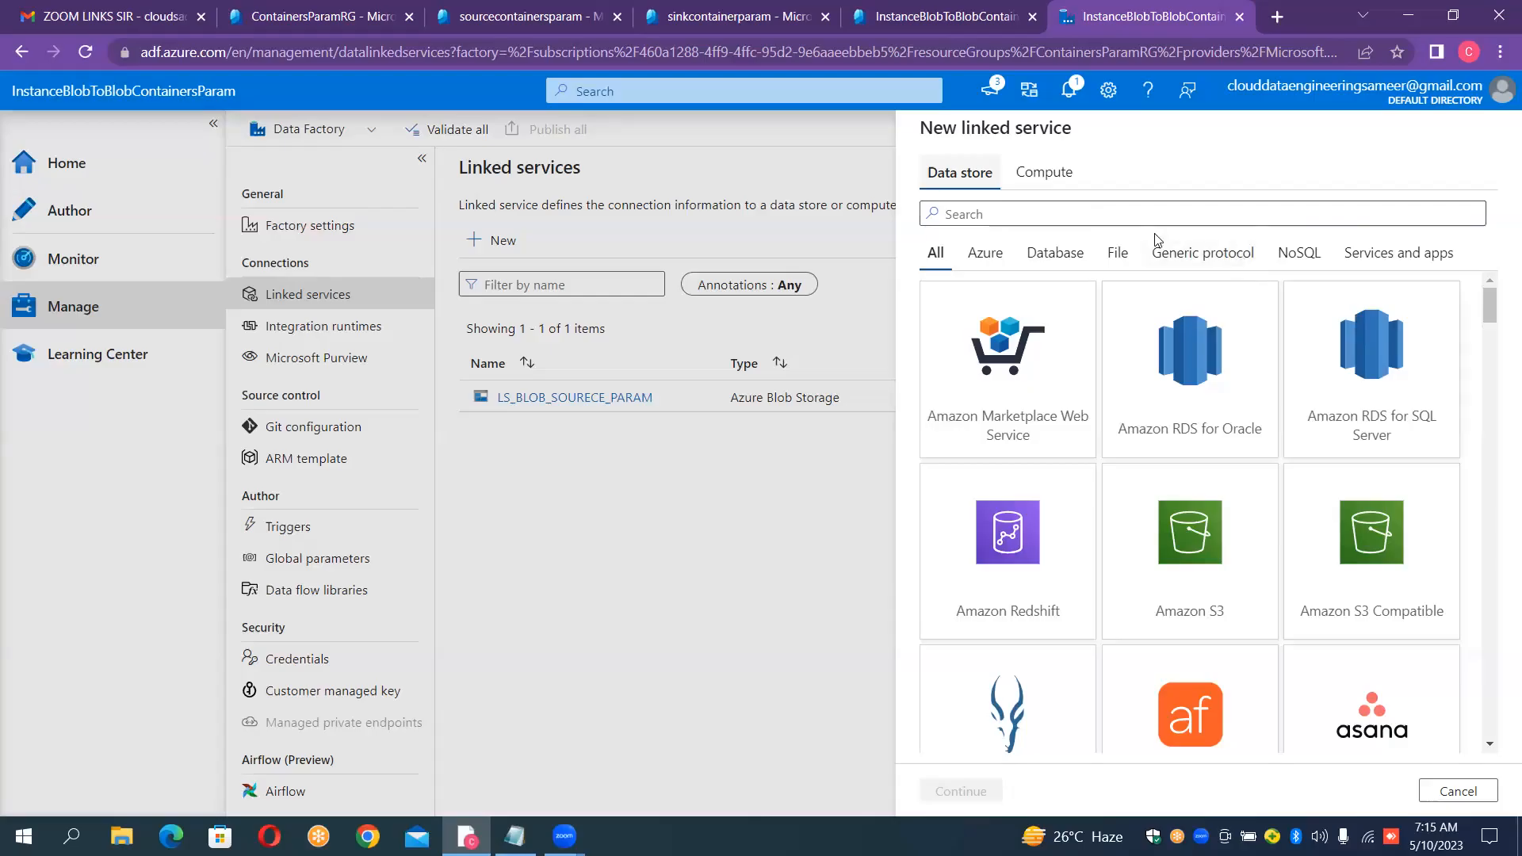
left_click(1061, 213)
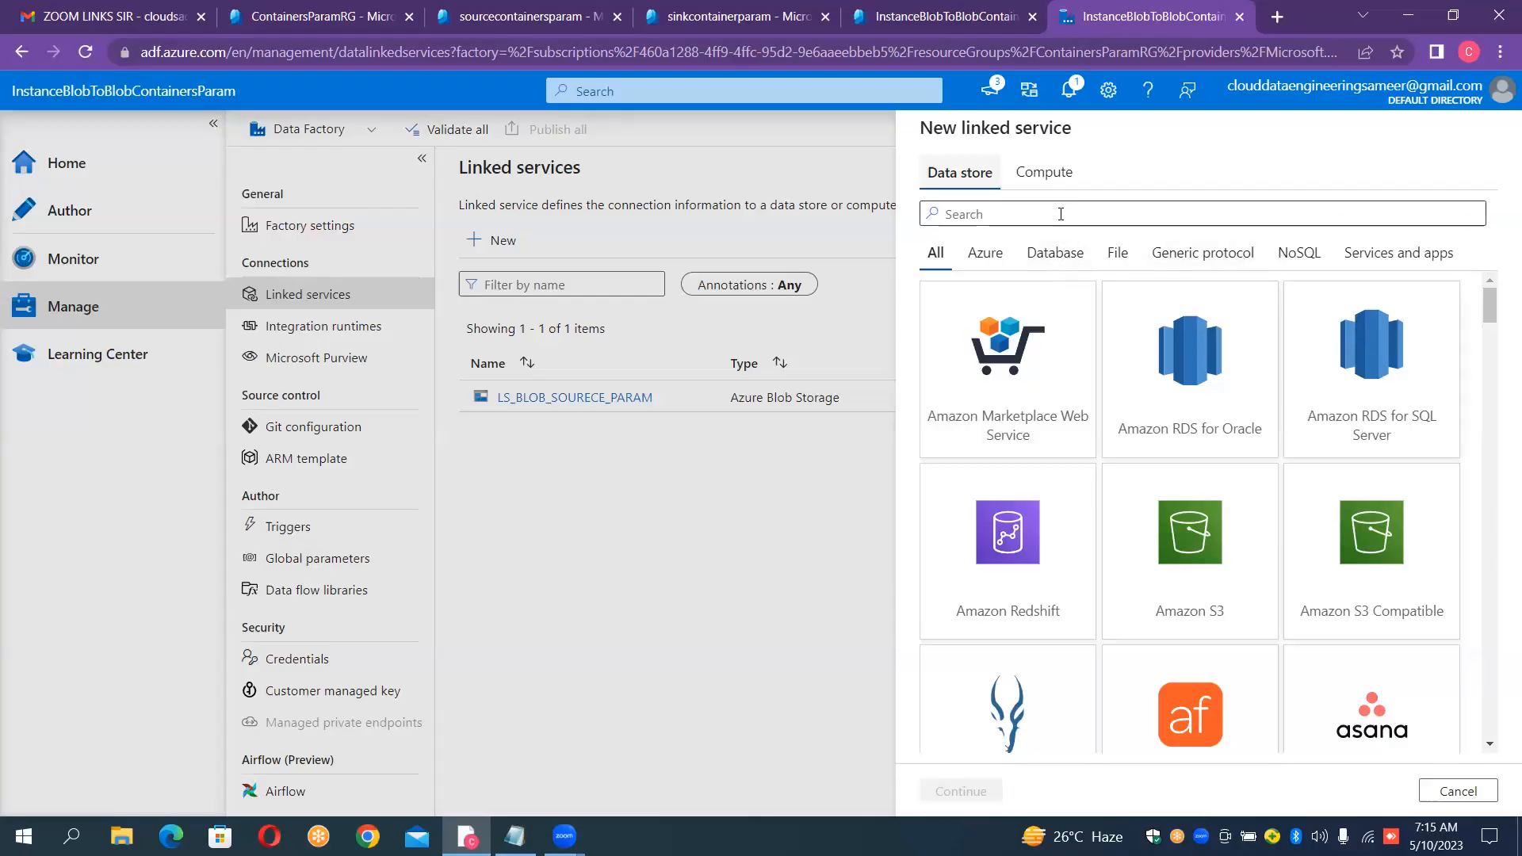
type("blob")
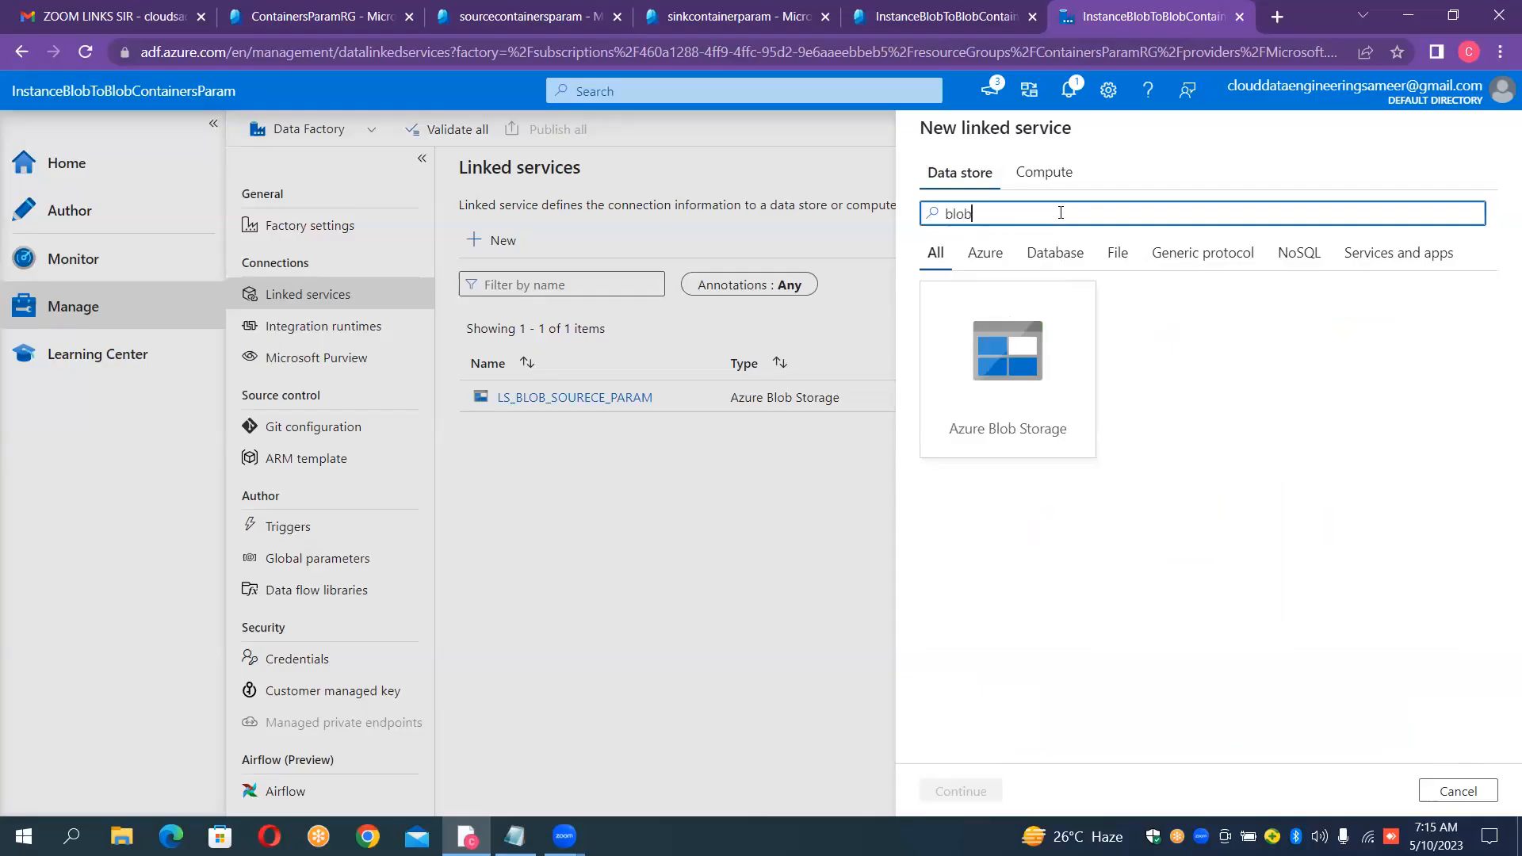
double_click(1000, 346)
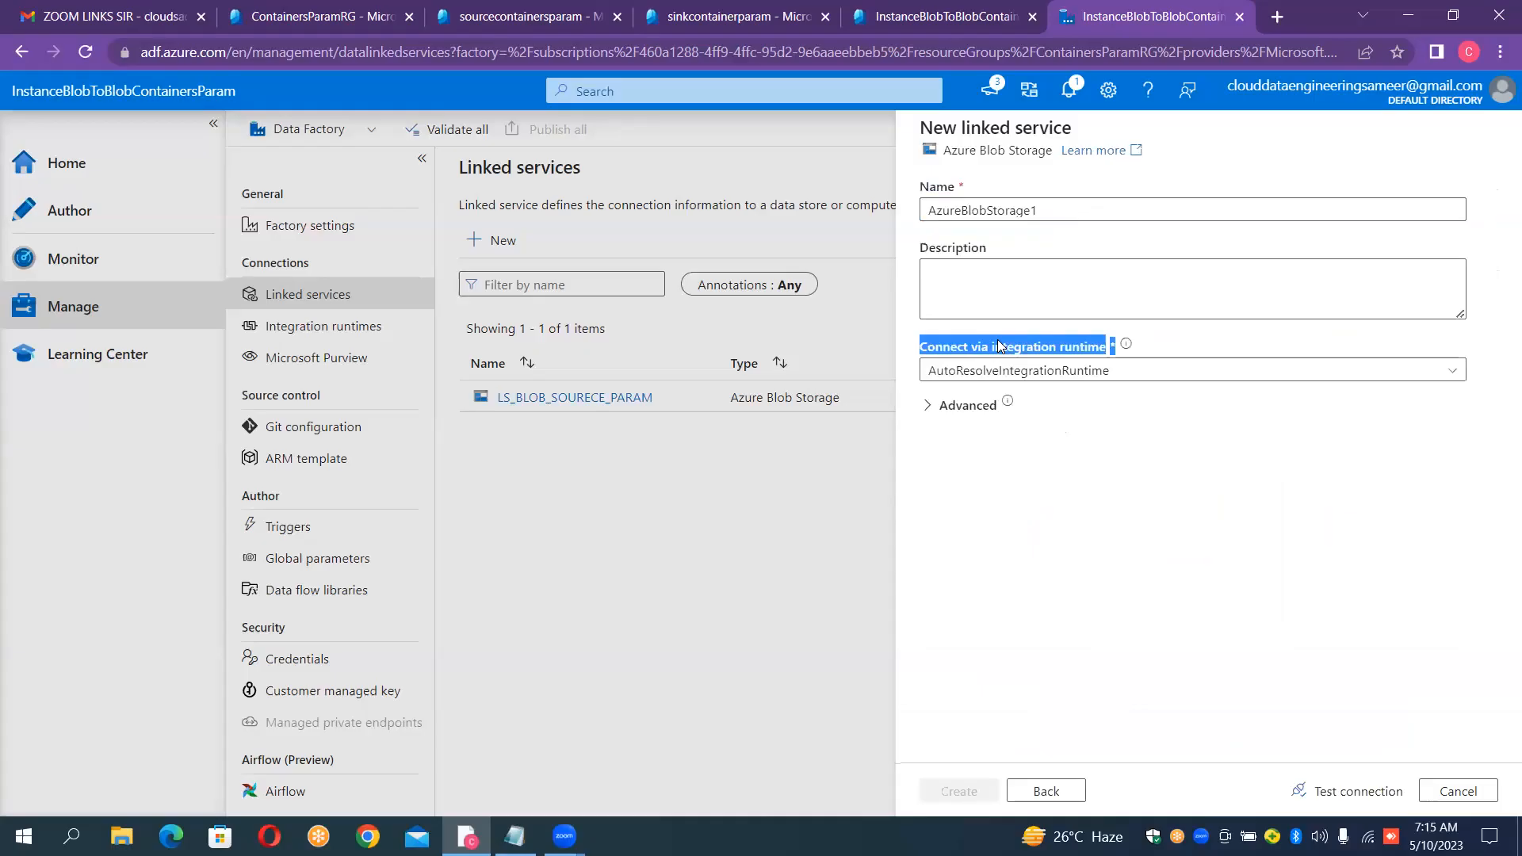
left_click(1062, 210)
key("ctrl+a")
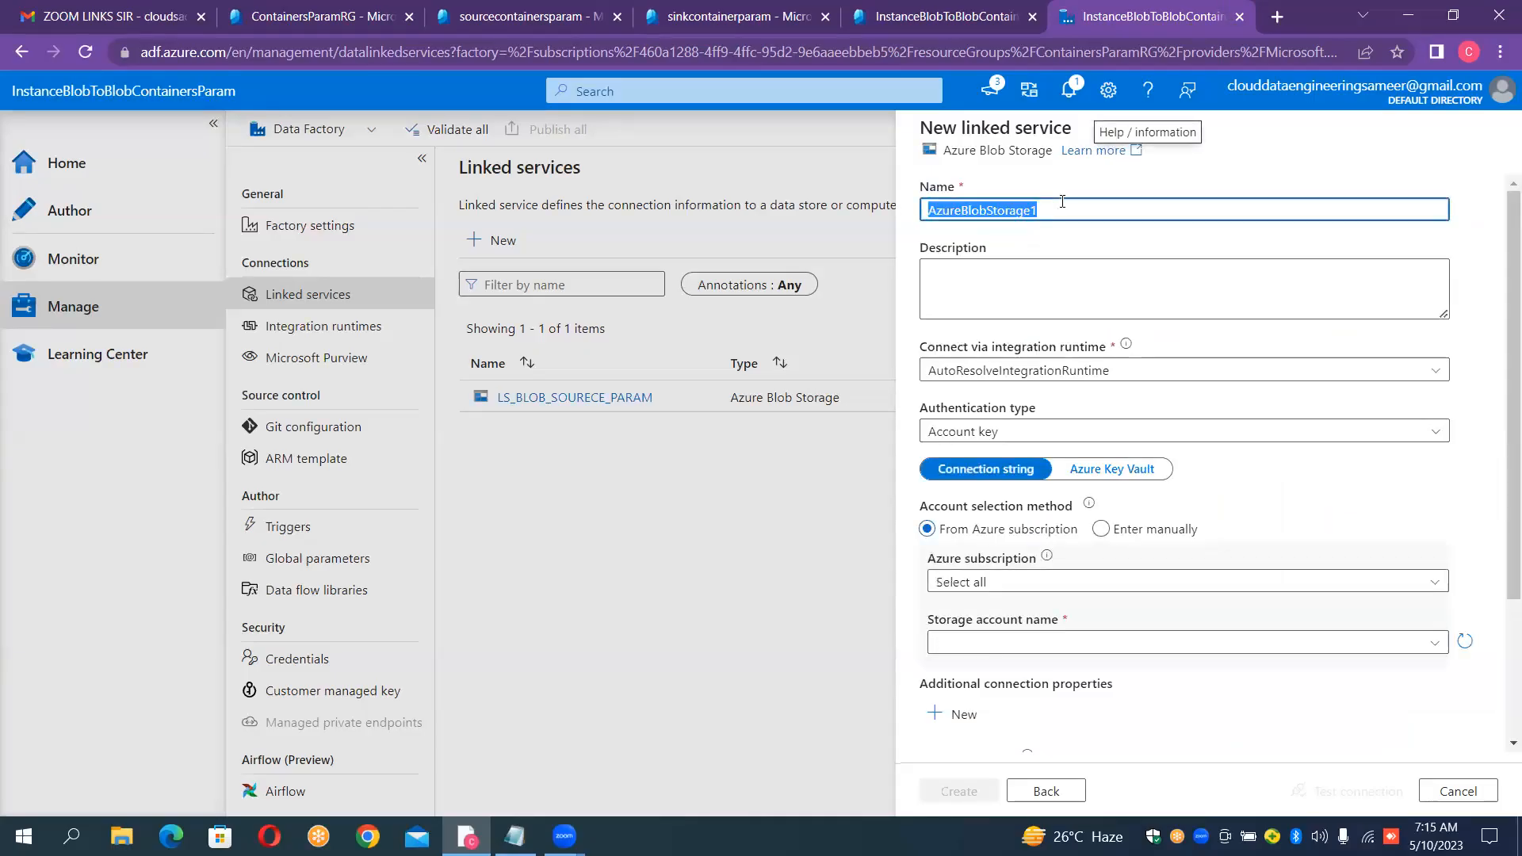
key("BackSpace")
type("LS_")
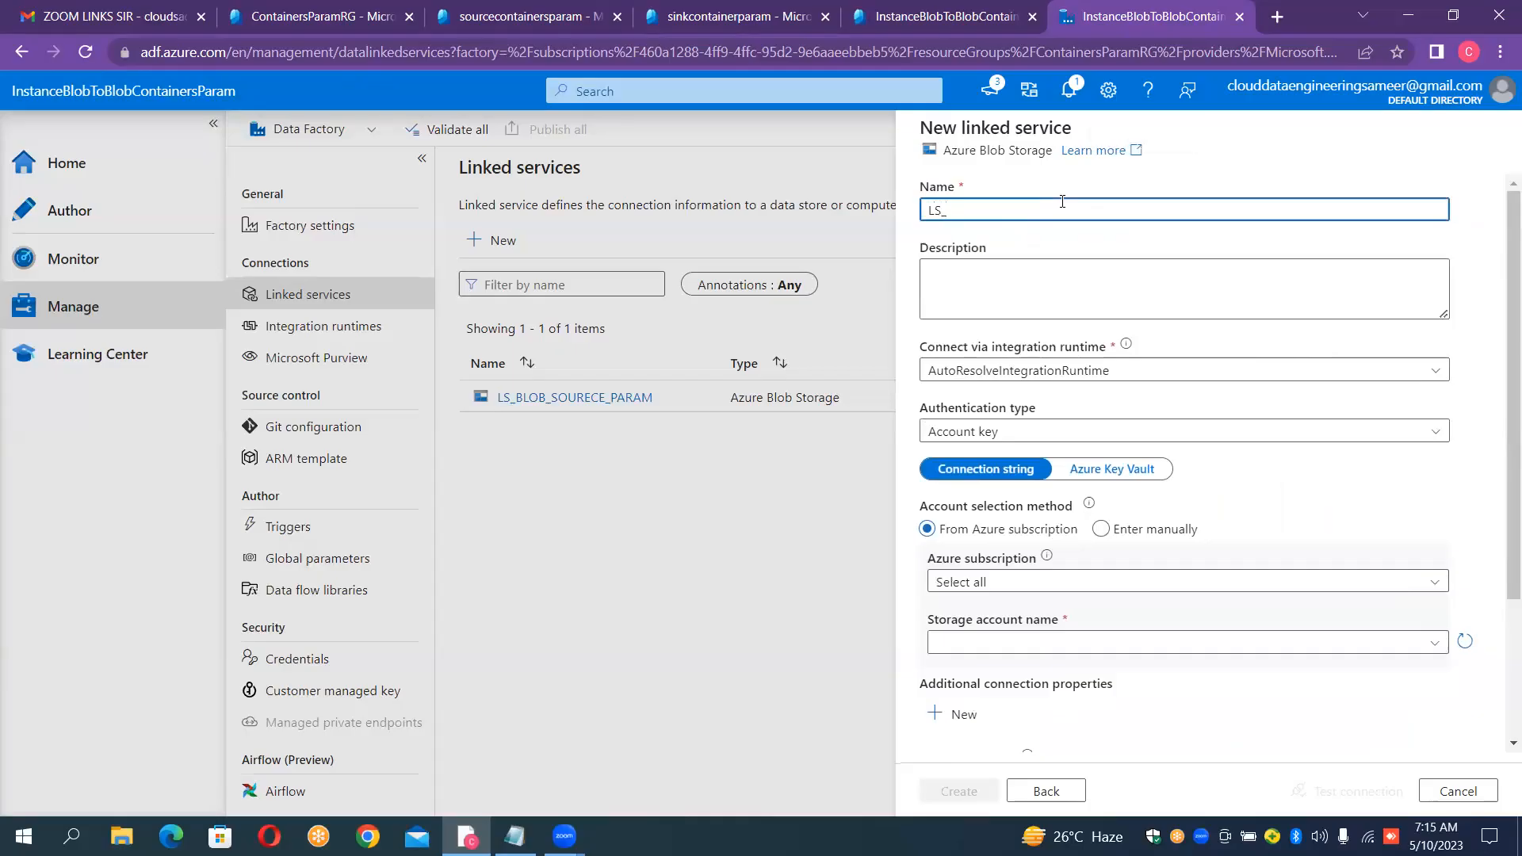
type("BLOB_SINK_PARAM")
Point the sink linked service to sinkcontainerparam in the CloudDataEngineering subscription, test the connection, and create it
left_click(1035, 579)
left_click(1035, 581)
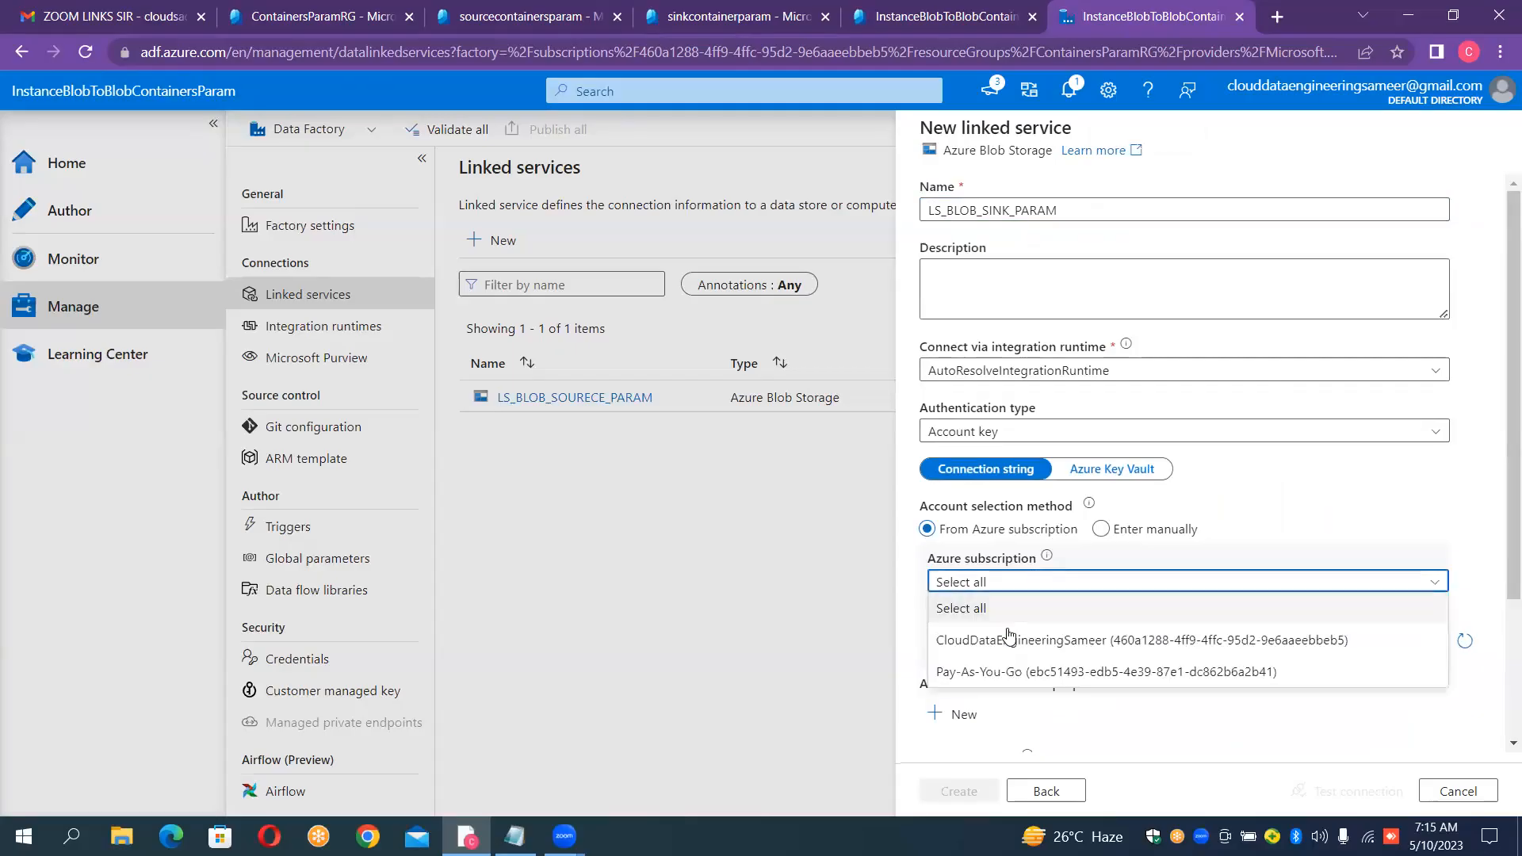
left_click(1009, 641)
left_click(1009, 640)
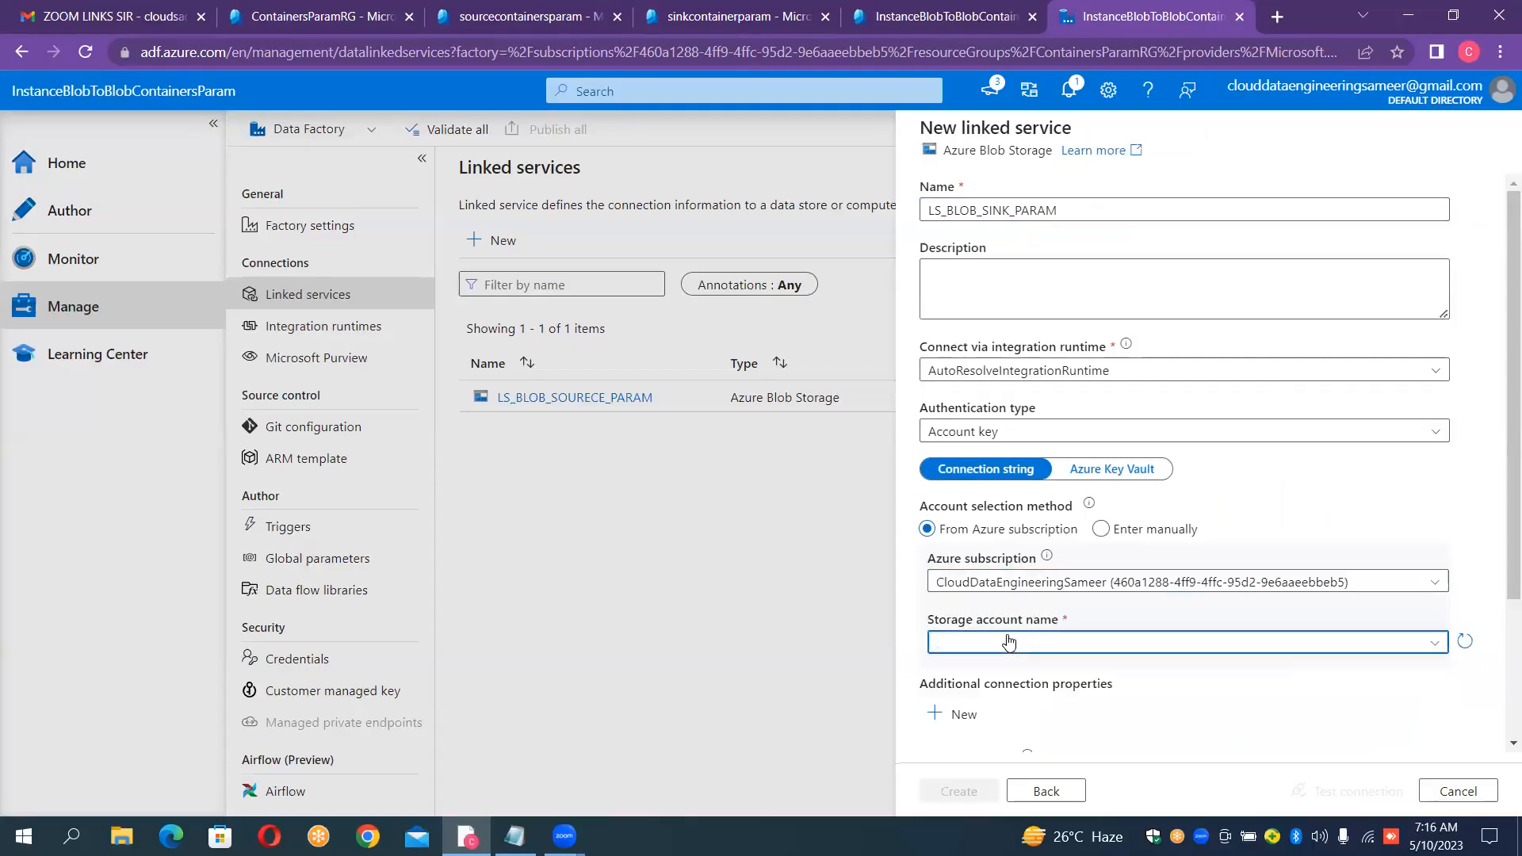
left_click(989, 674)
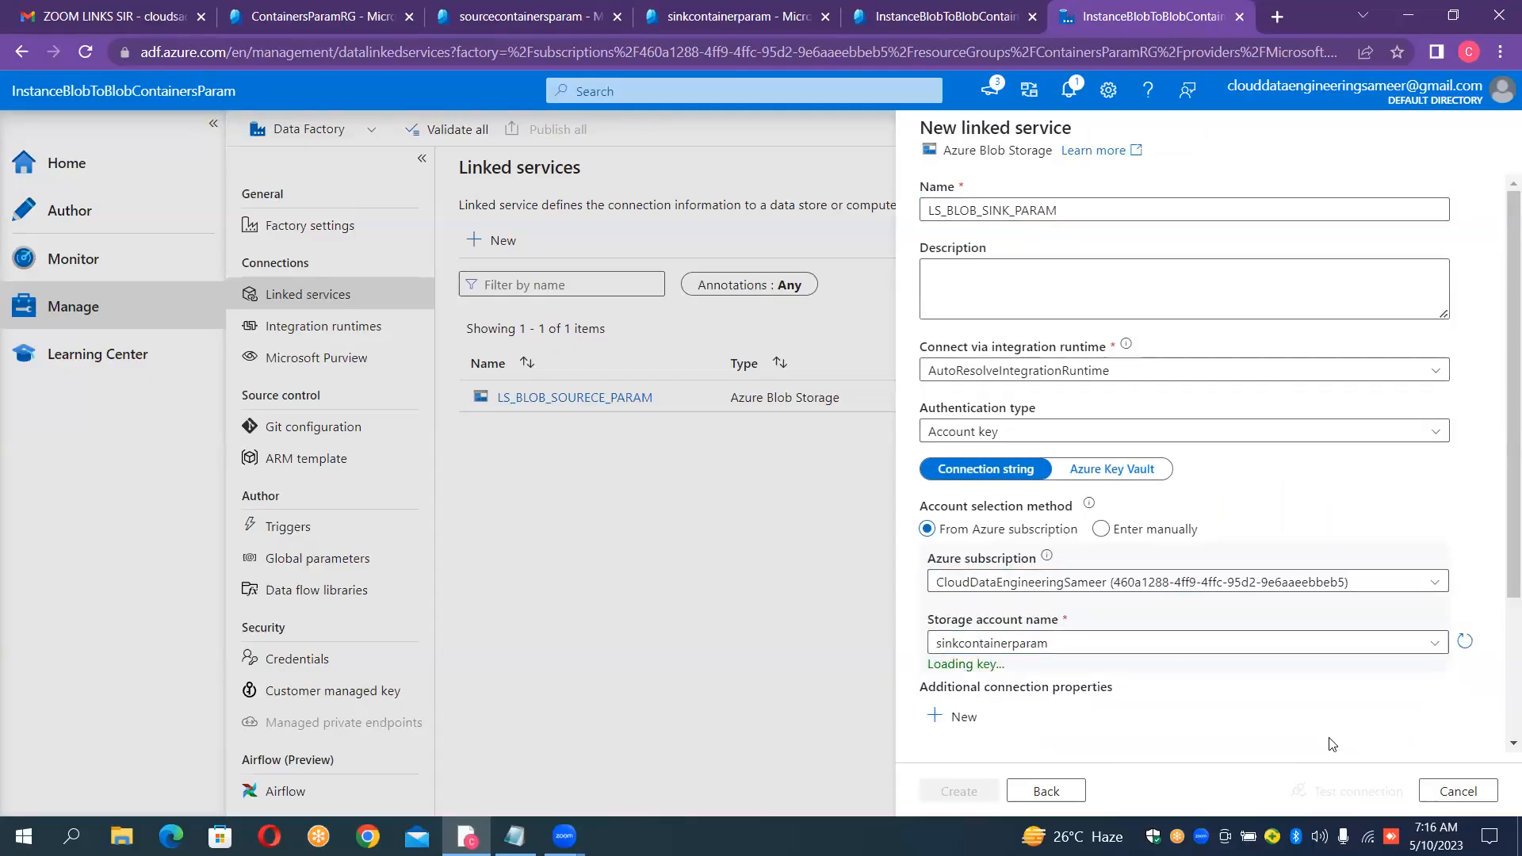
left_click(1378, 794)
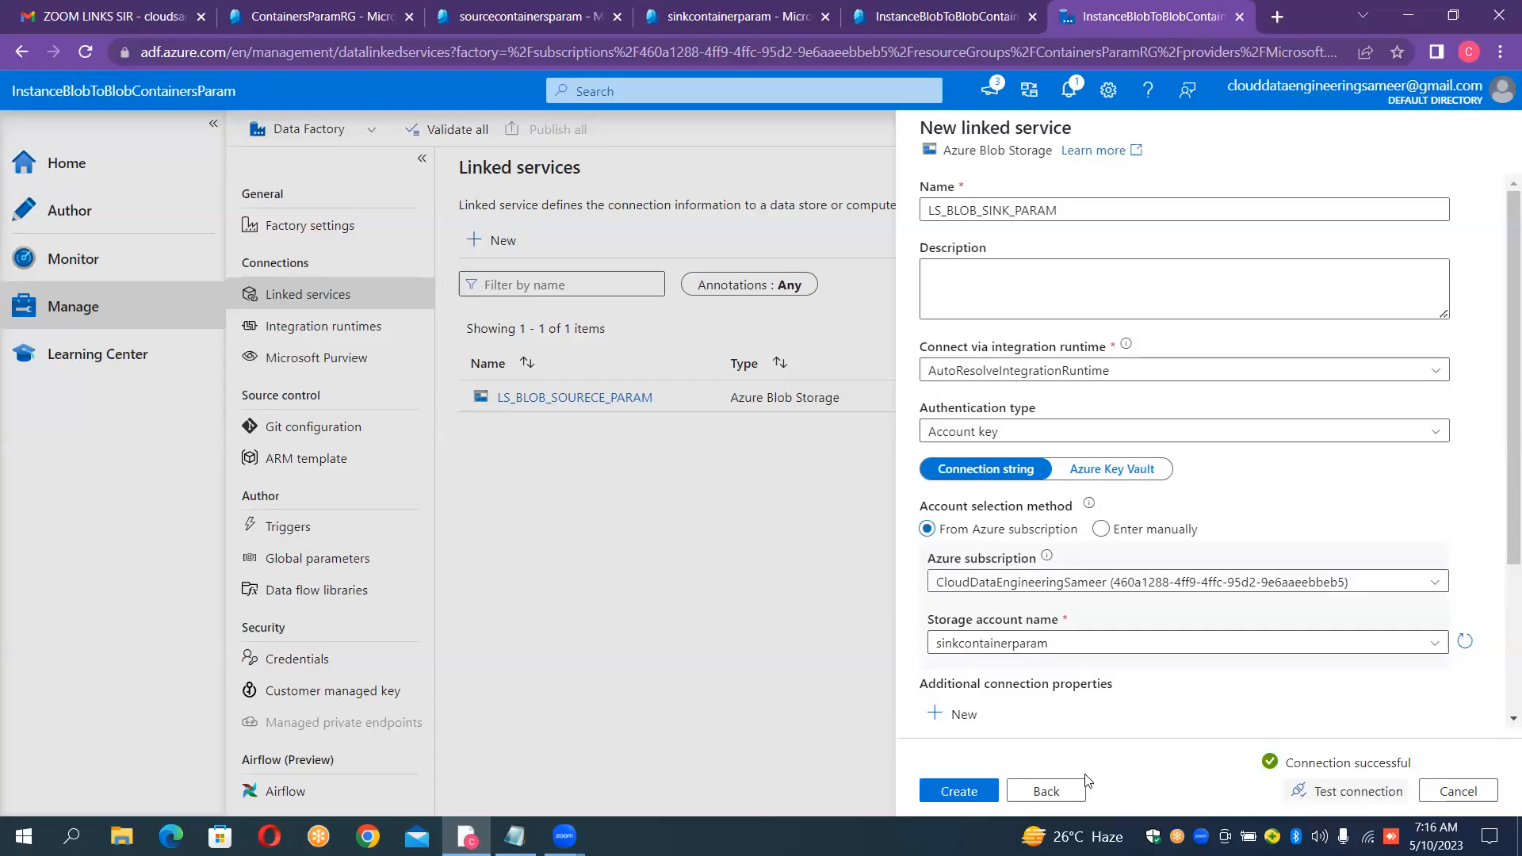
left_click(979, 787)
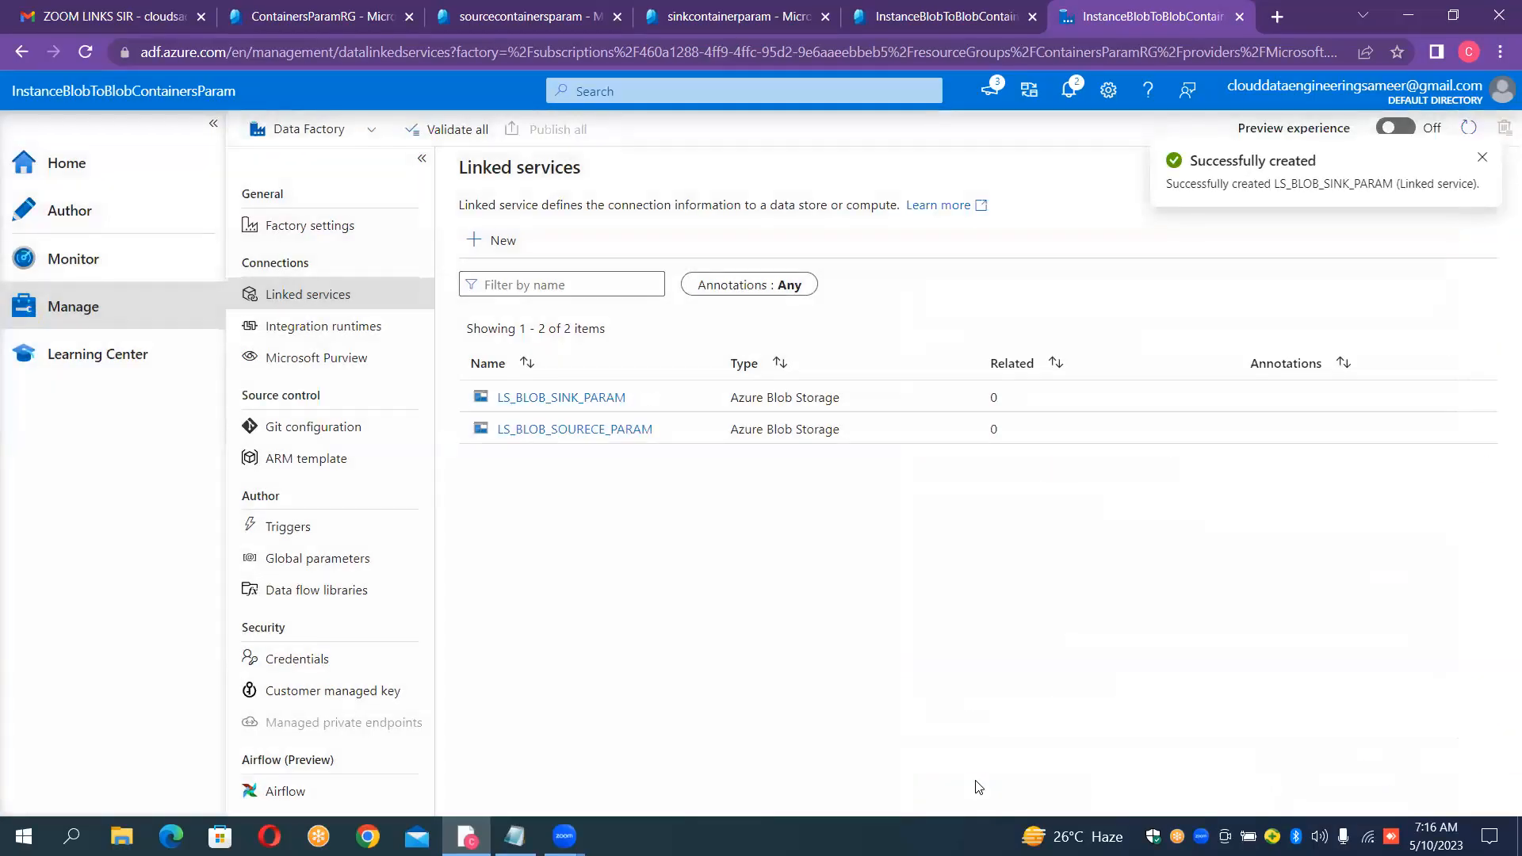
Open the authoring workspace, look at the code repository setup, and return to Data Factory mode without configuring a repository
left_click(133, 218)
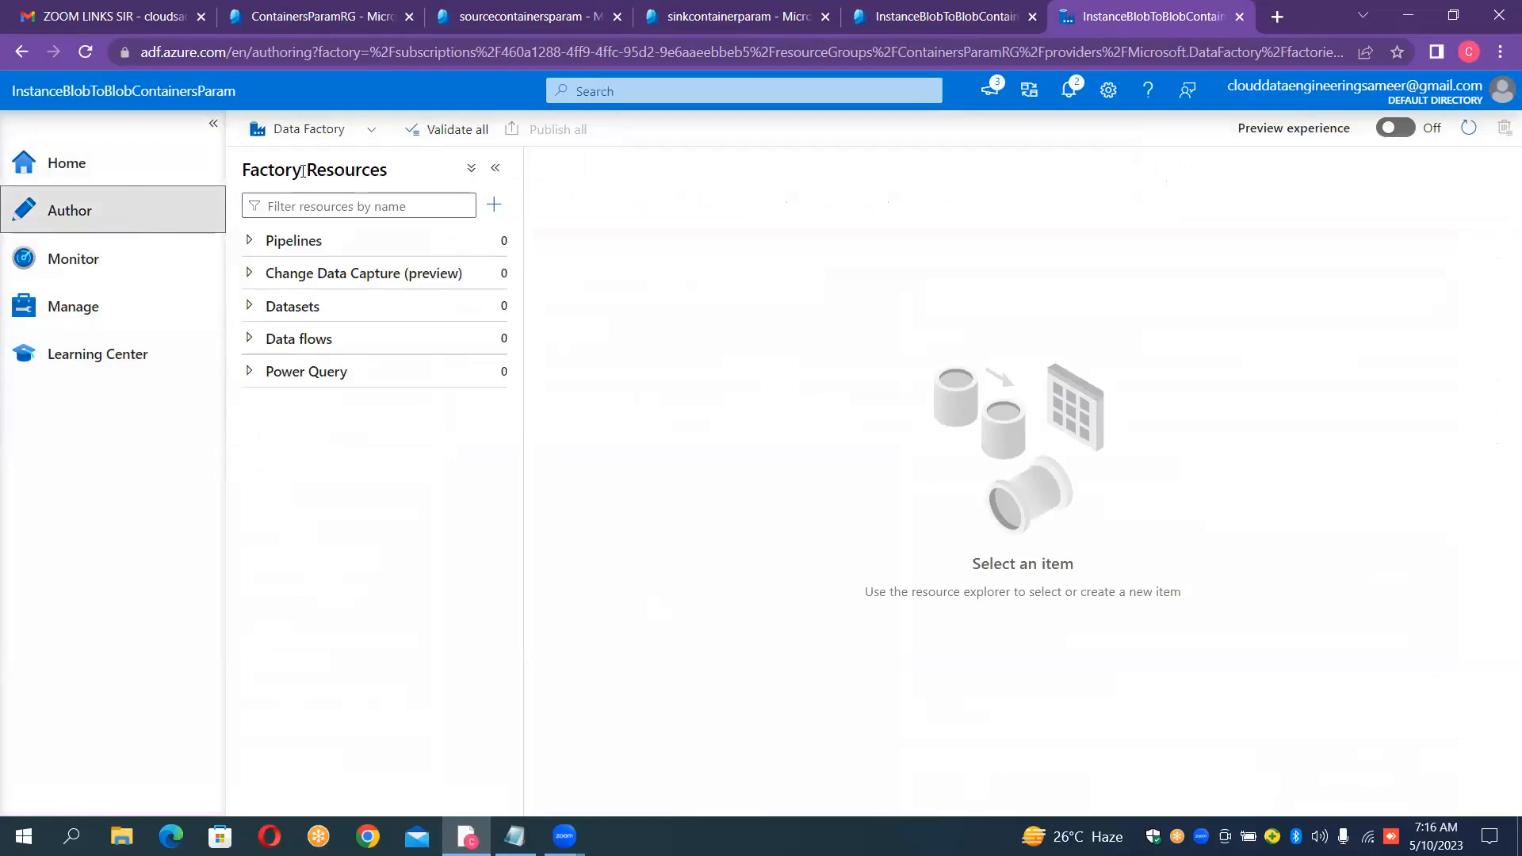
left_click(370, 131)
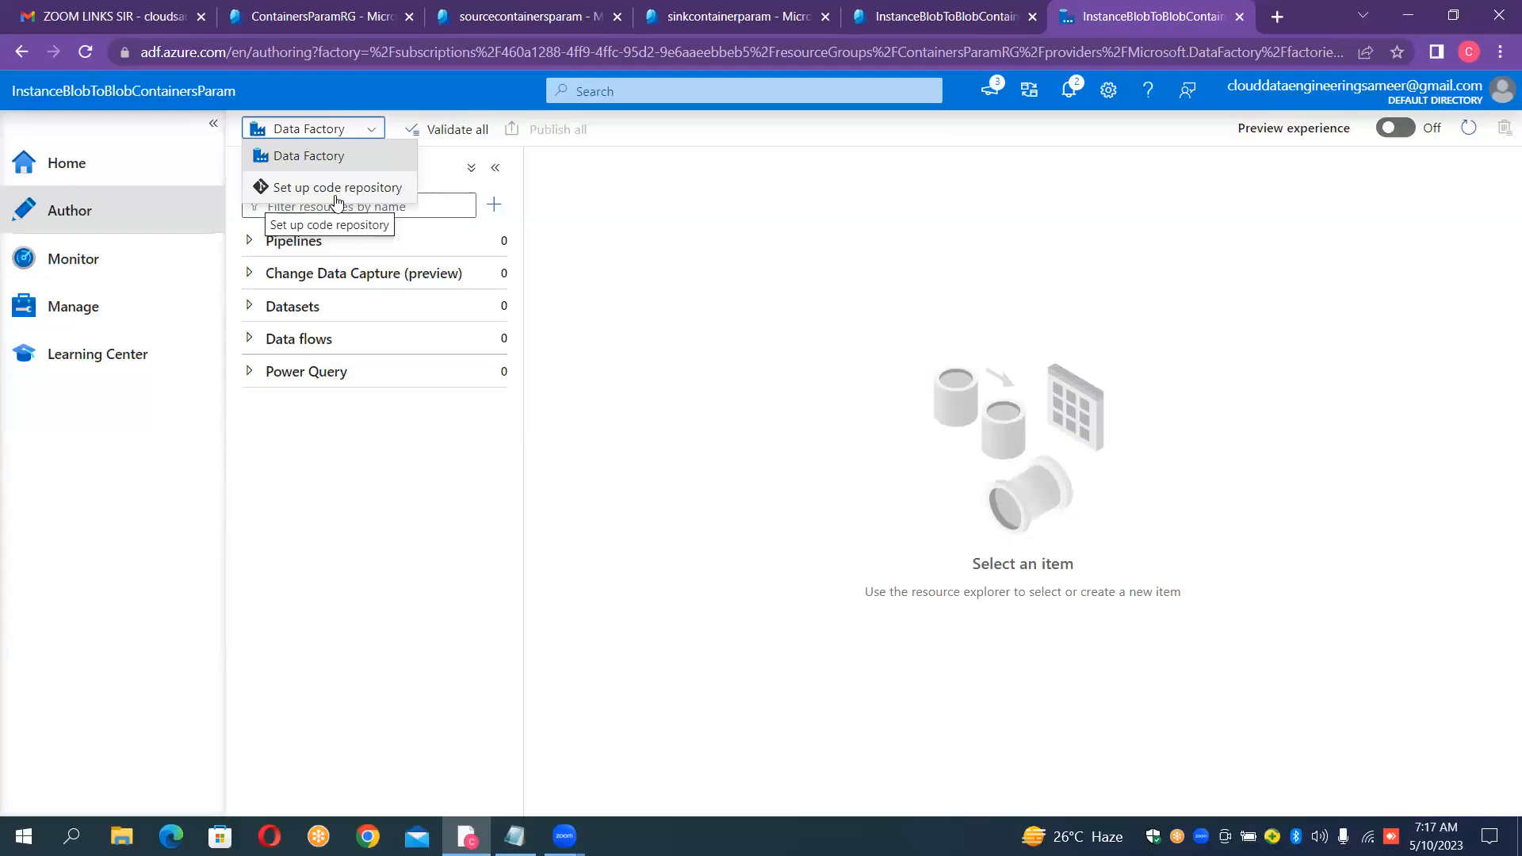
left_click(354, 188)
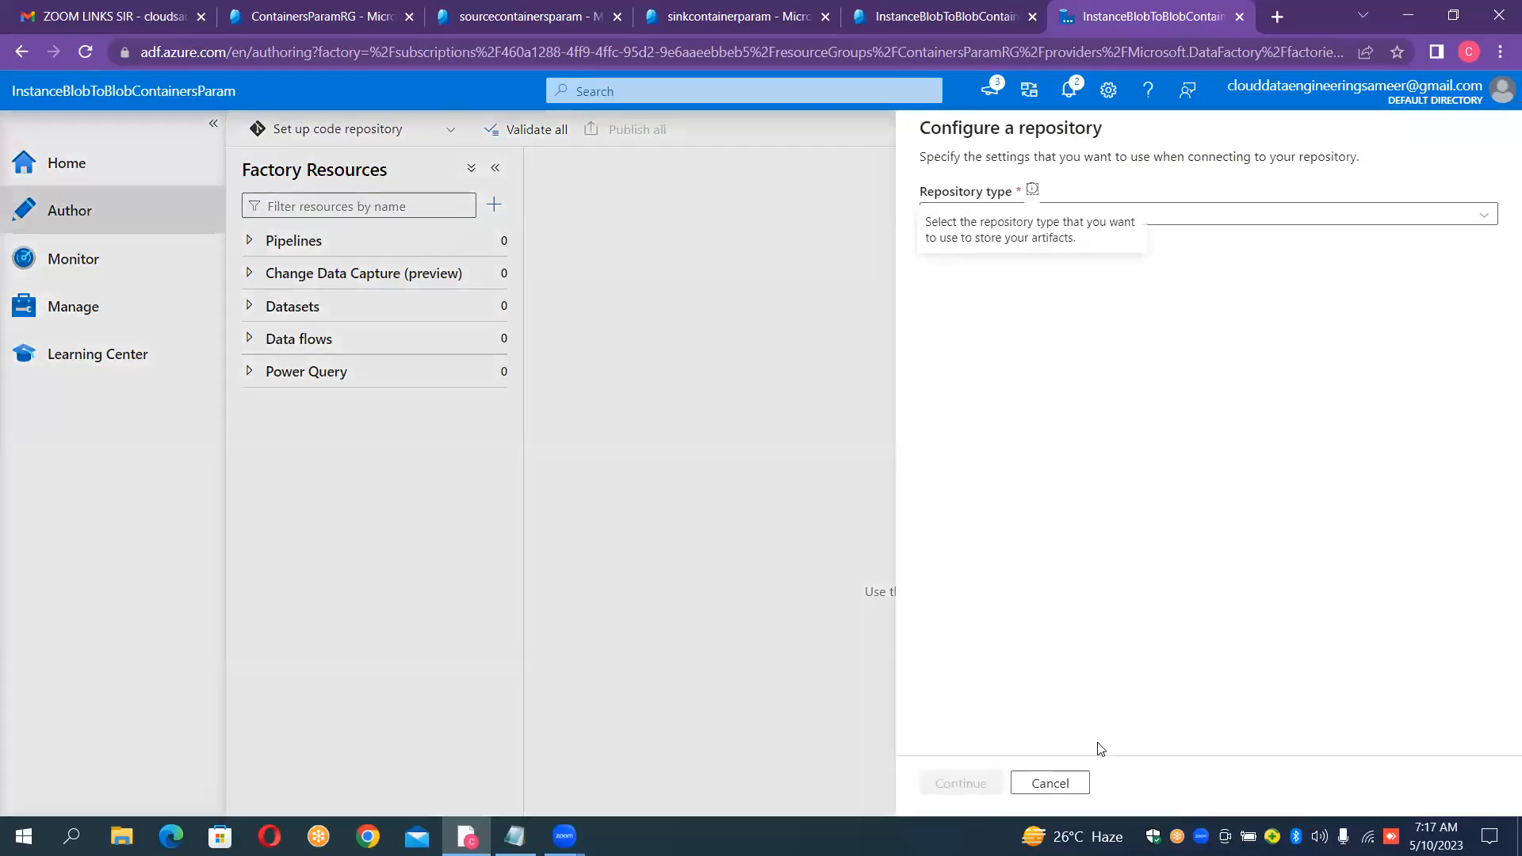
left_click(1050, 783)
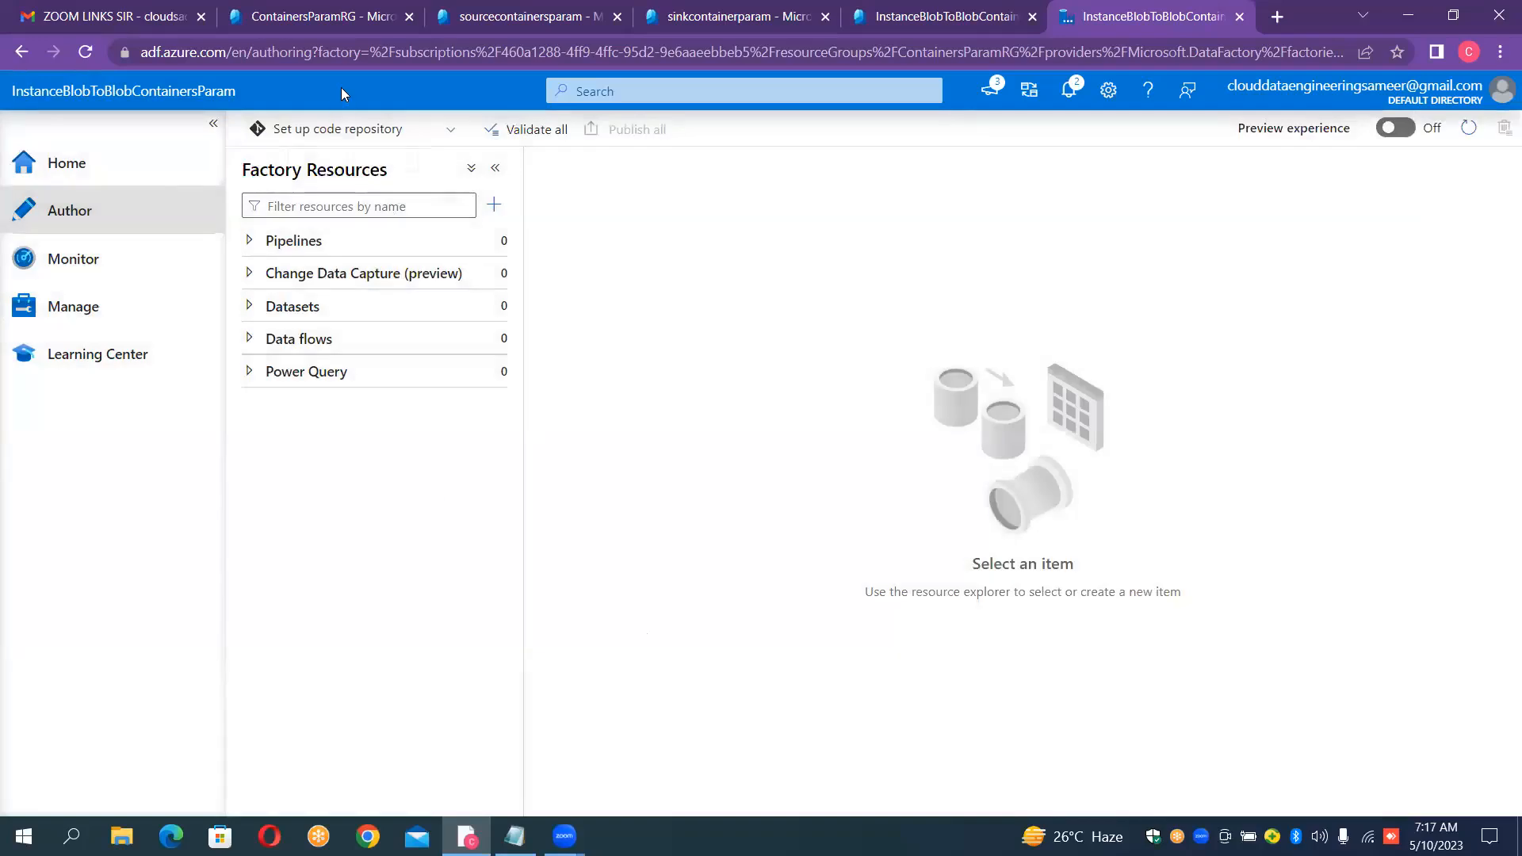
left_click(390, 137)
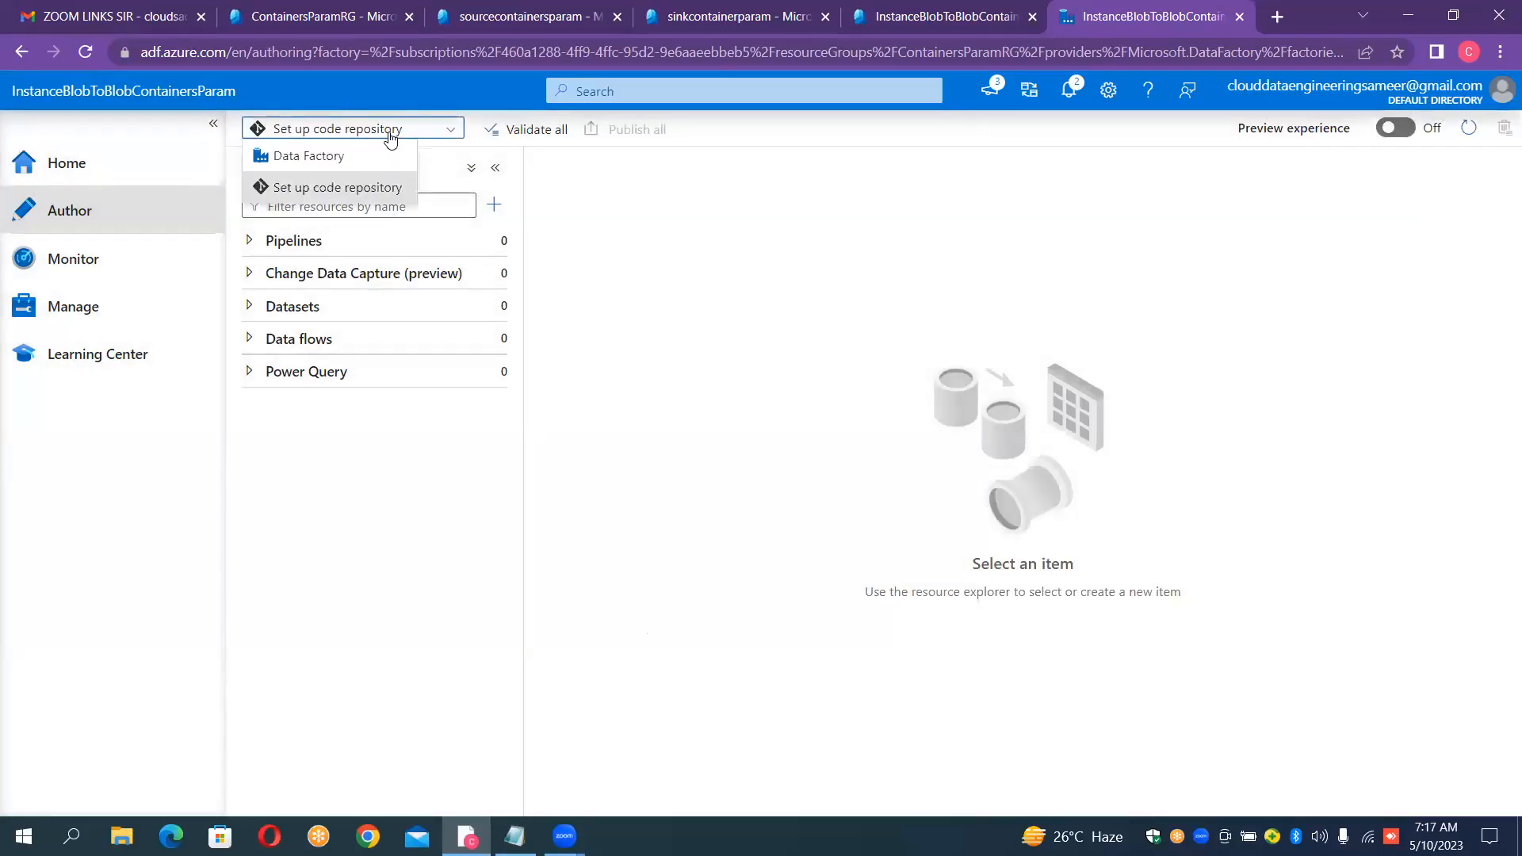
left_click(350, 157)
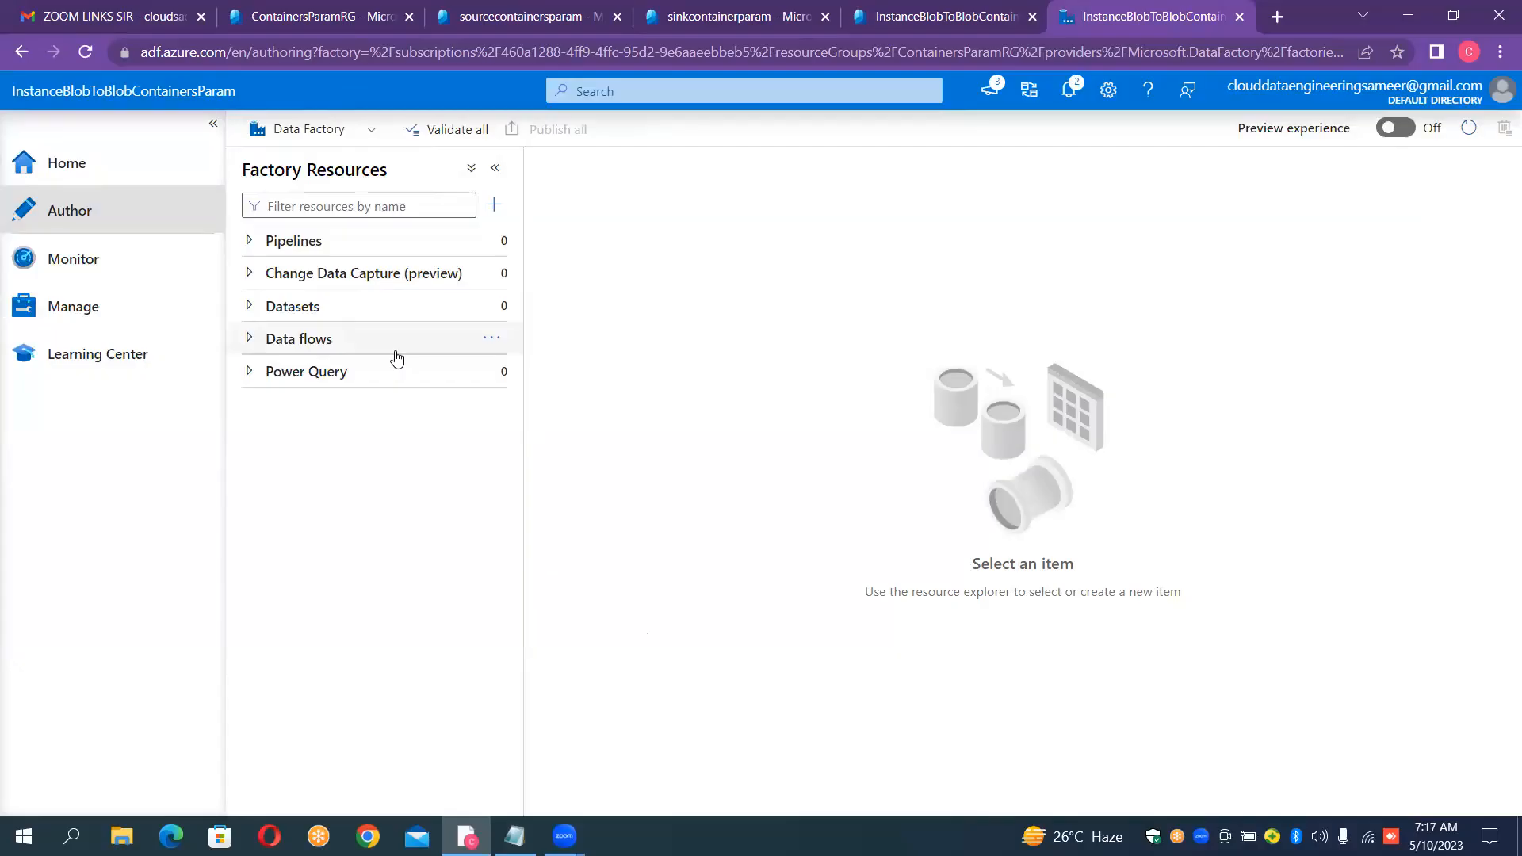
Start a new dataset on Azure Blob Storage using the DelimitedText format
left_click(389, 312)
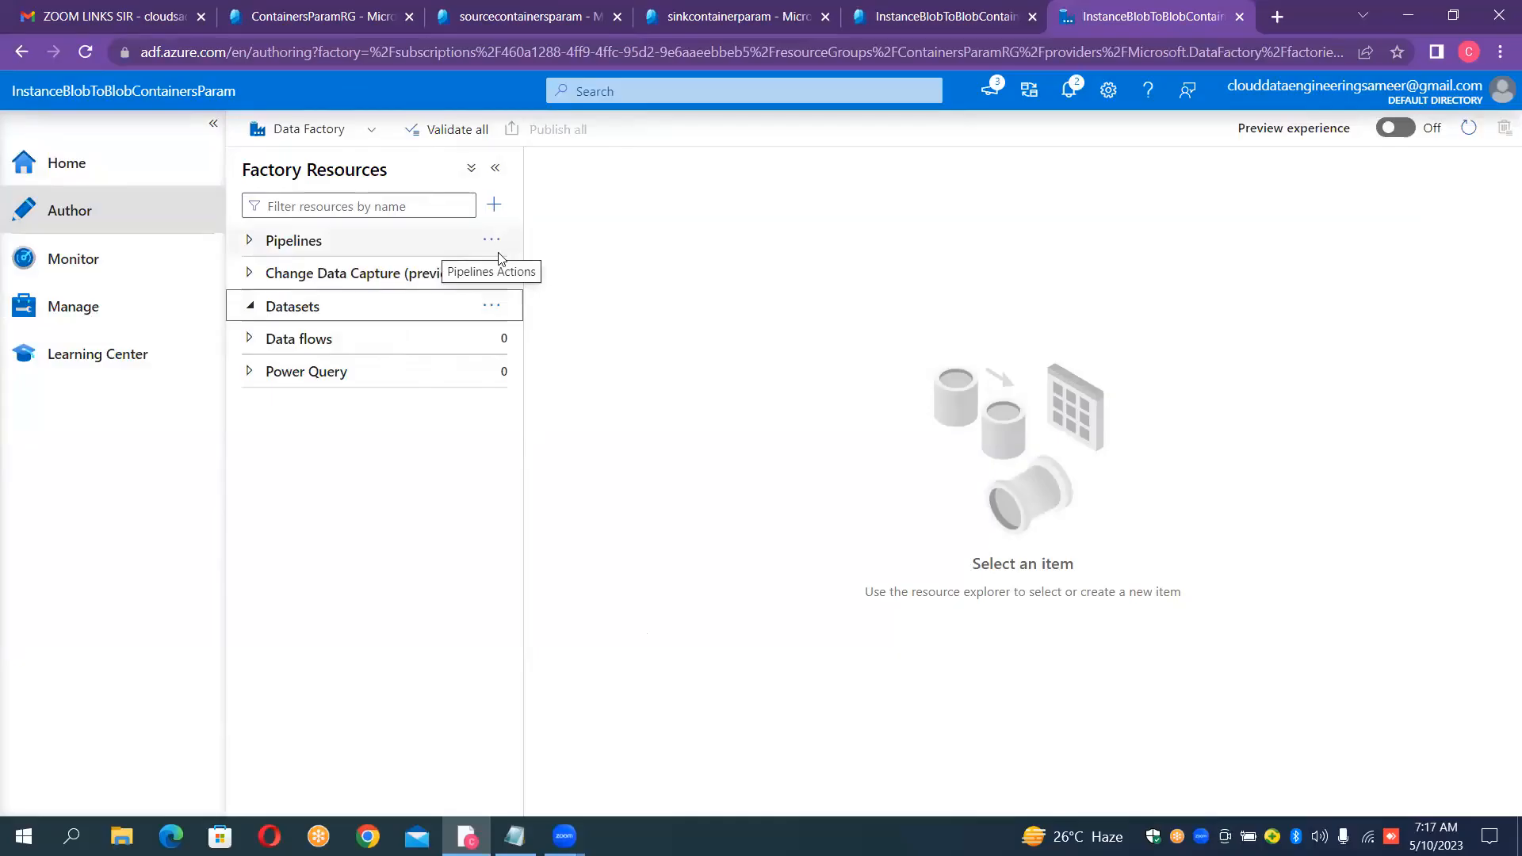
left_click(493, 308)
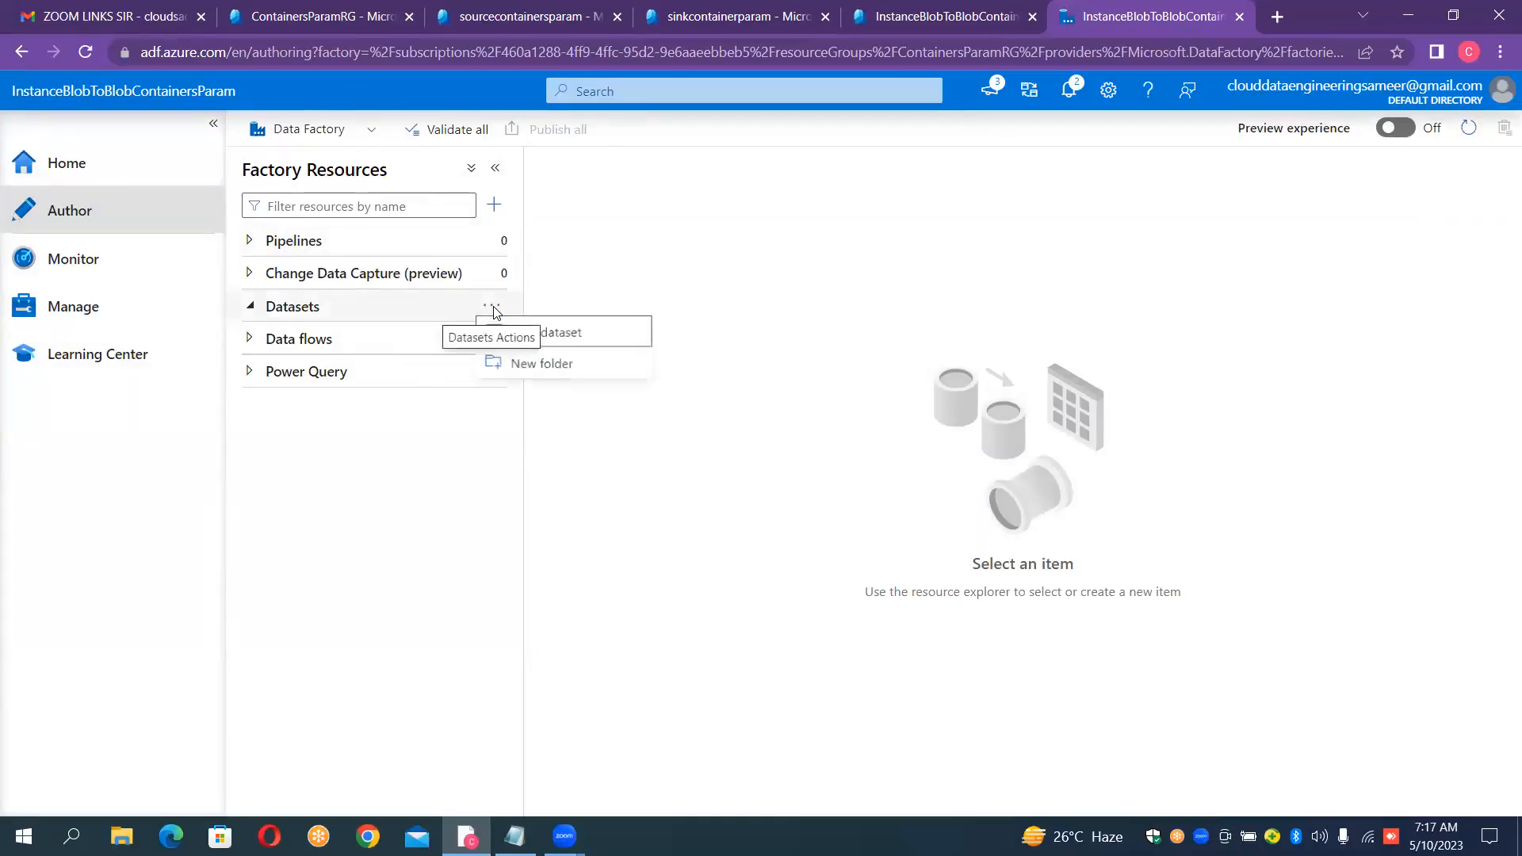
left_click(539, 332)
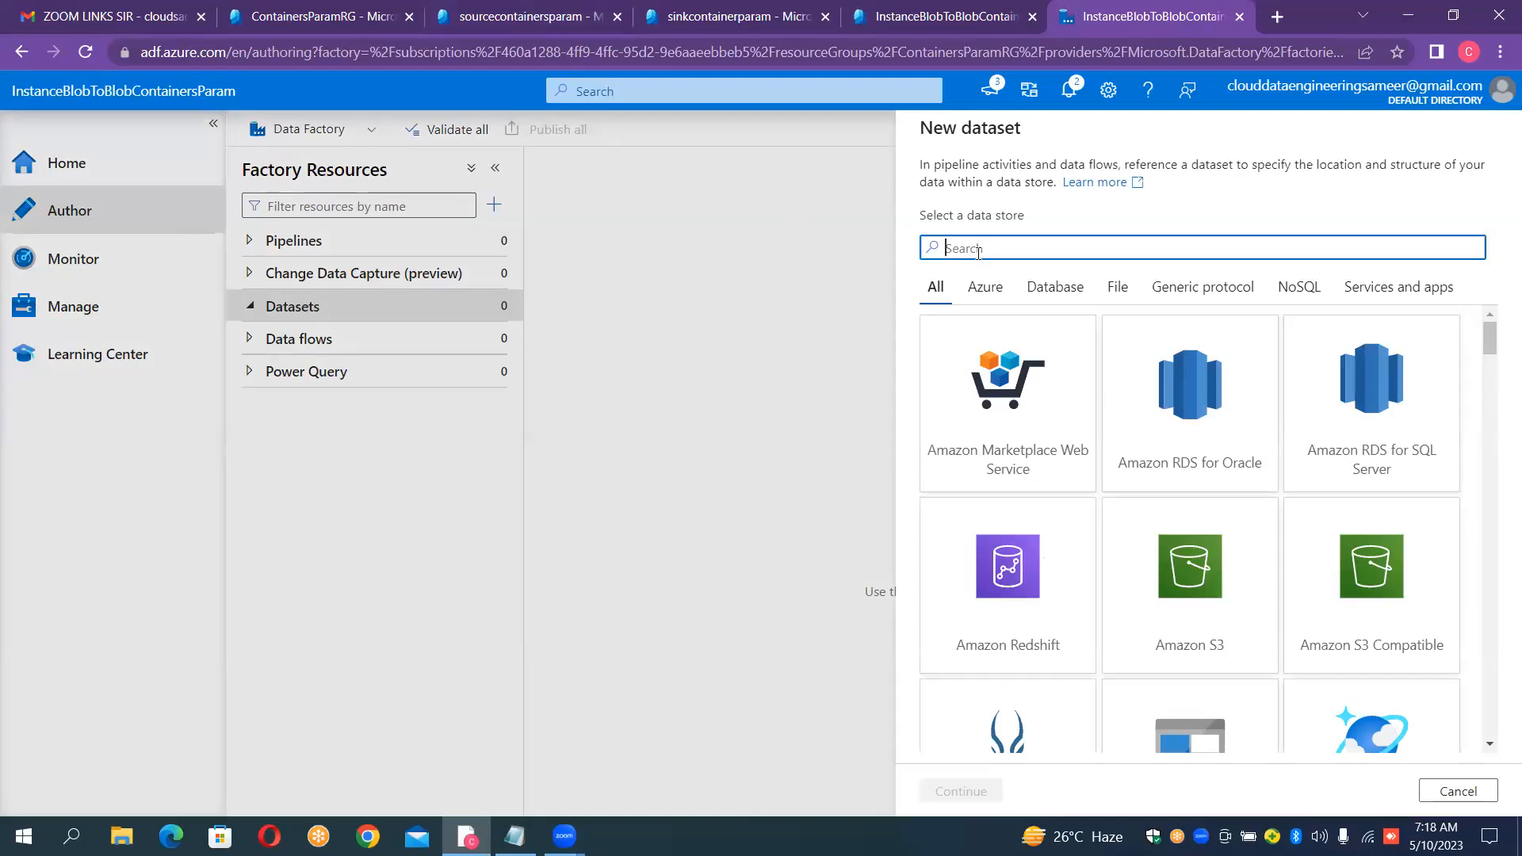
type("blob")
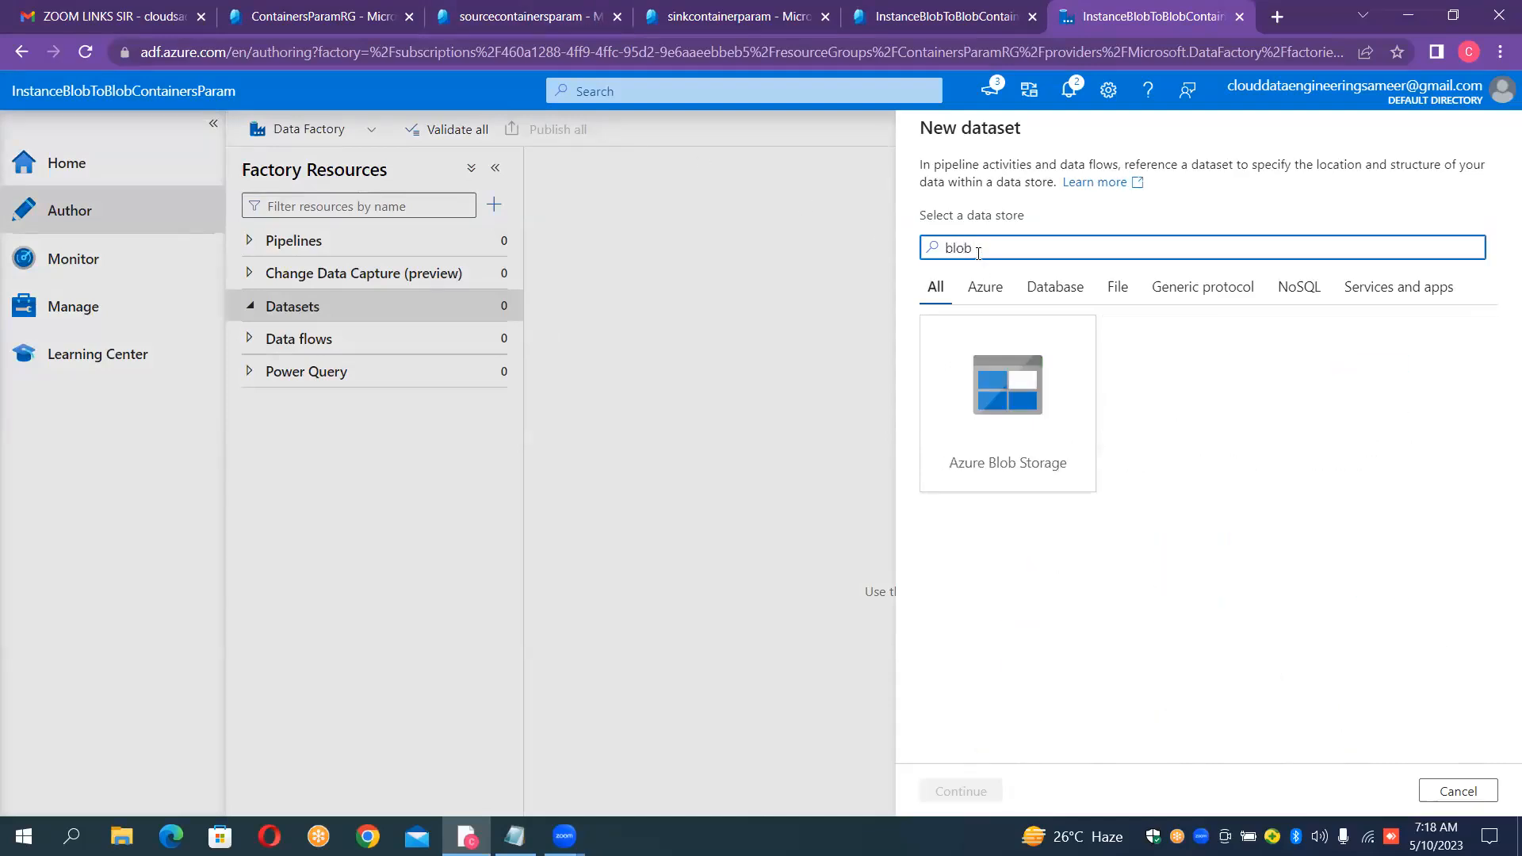
double_click(1020, 417)
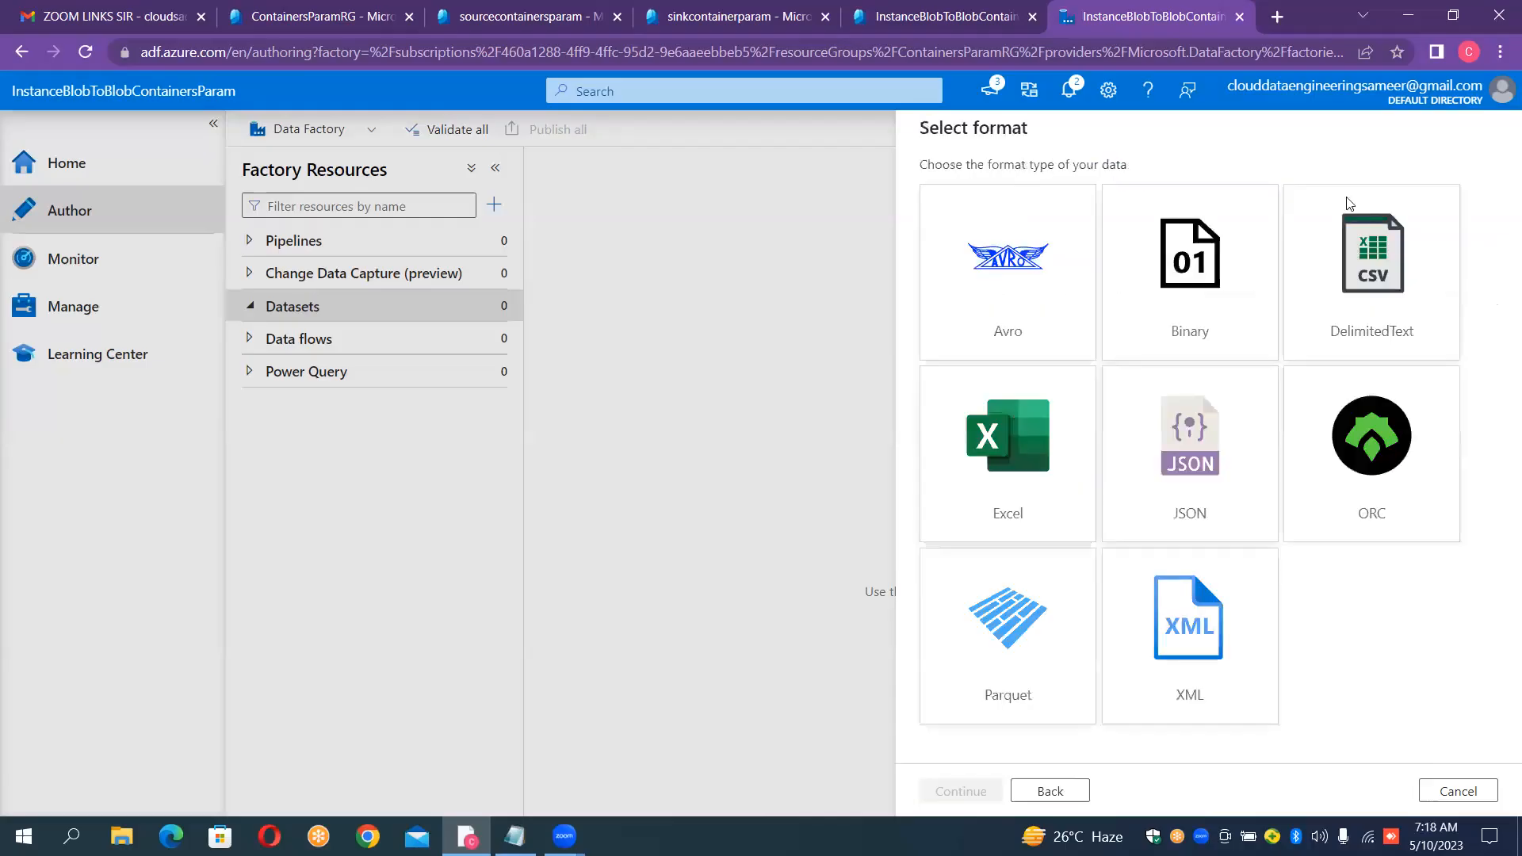
double_click(1374, 264)
left_click(1374, 260)
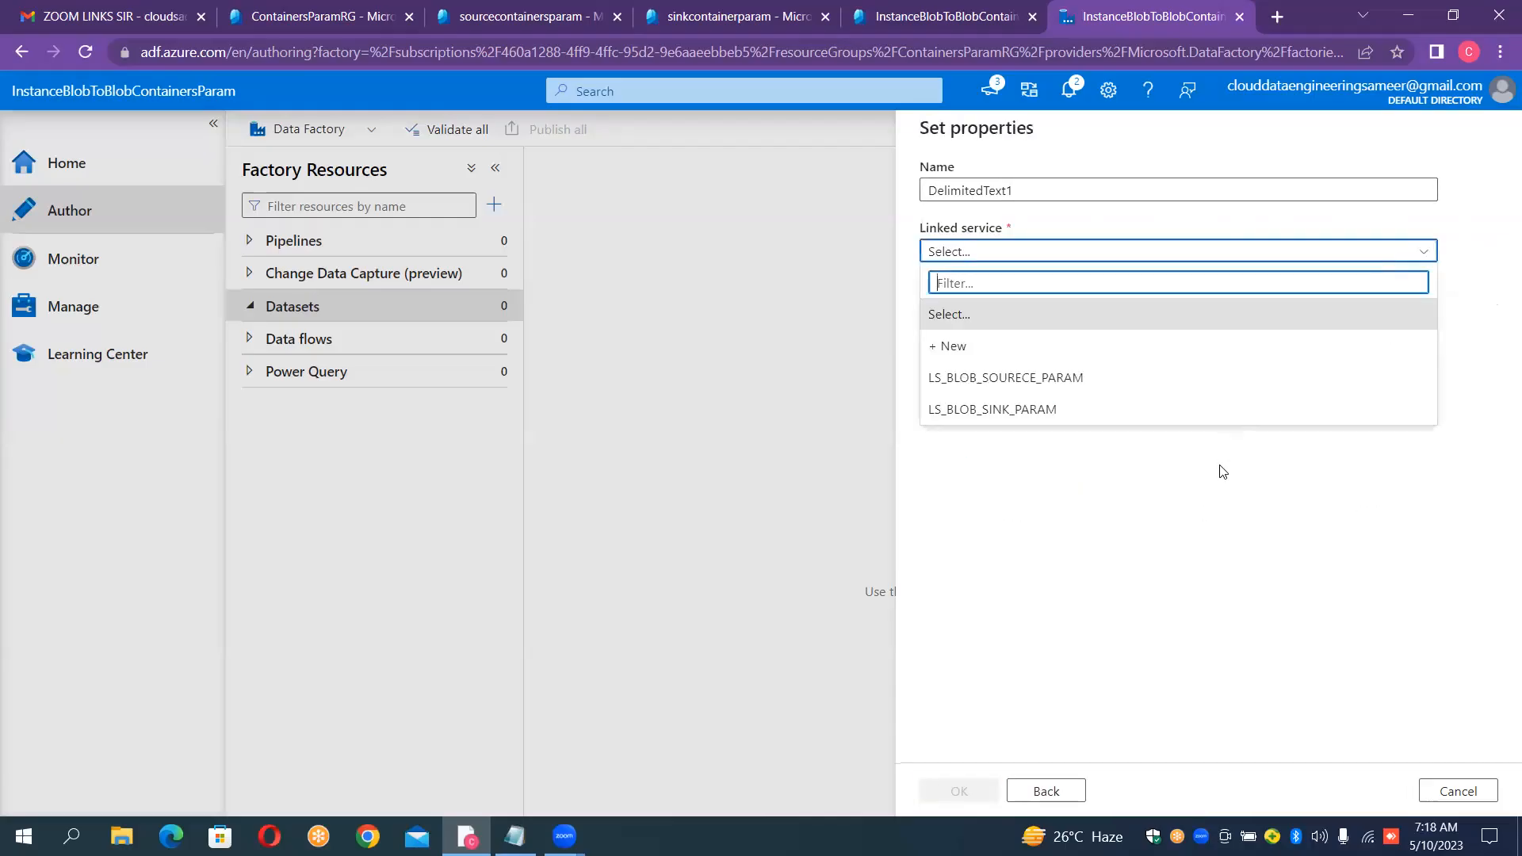
Name the new delimited text dataset DS_SOURCE_PARAM
left_click(1221, 471)
left_click(1035, 196)
key("ctrl+a")
key("BackSpace")
type("DS_")
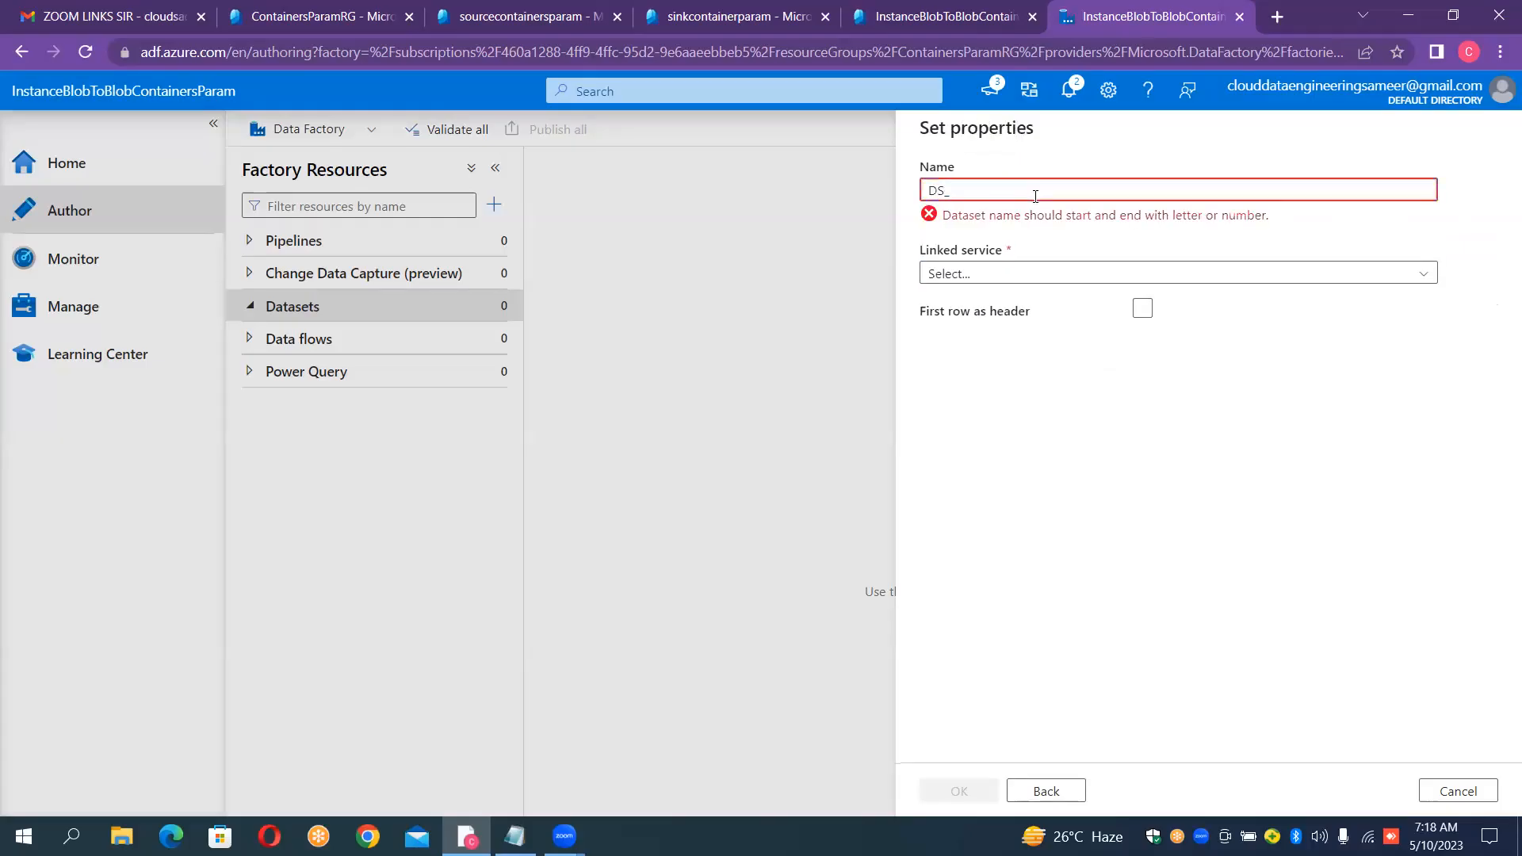
type("SOURCE_")
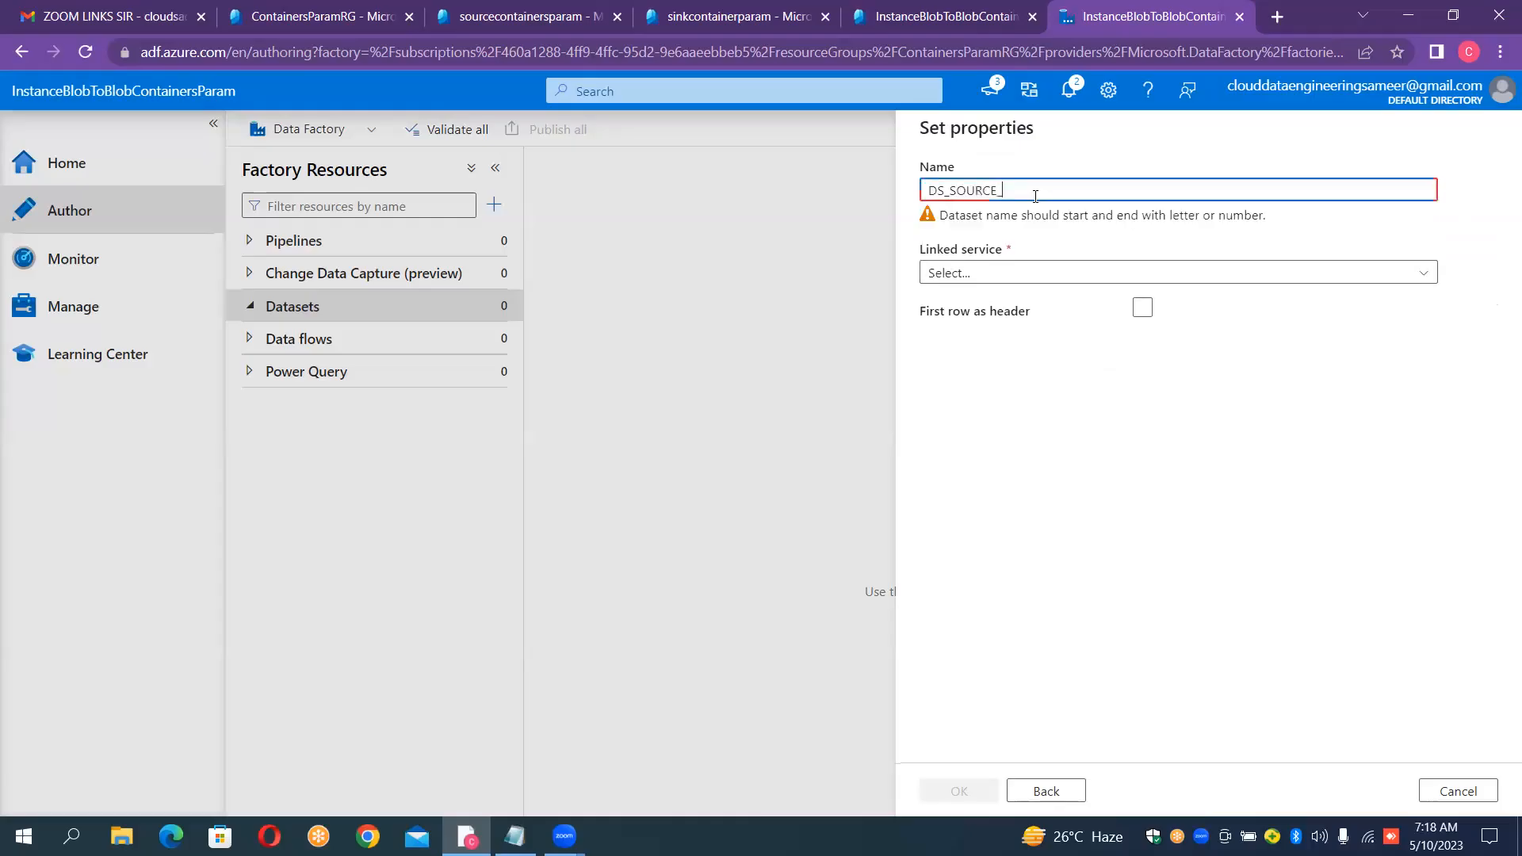
type("P")
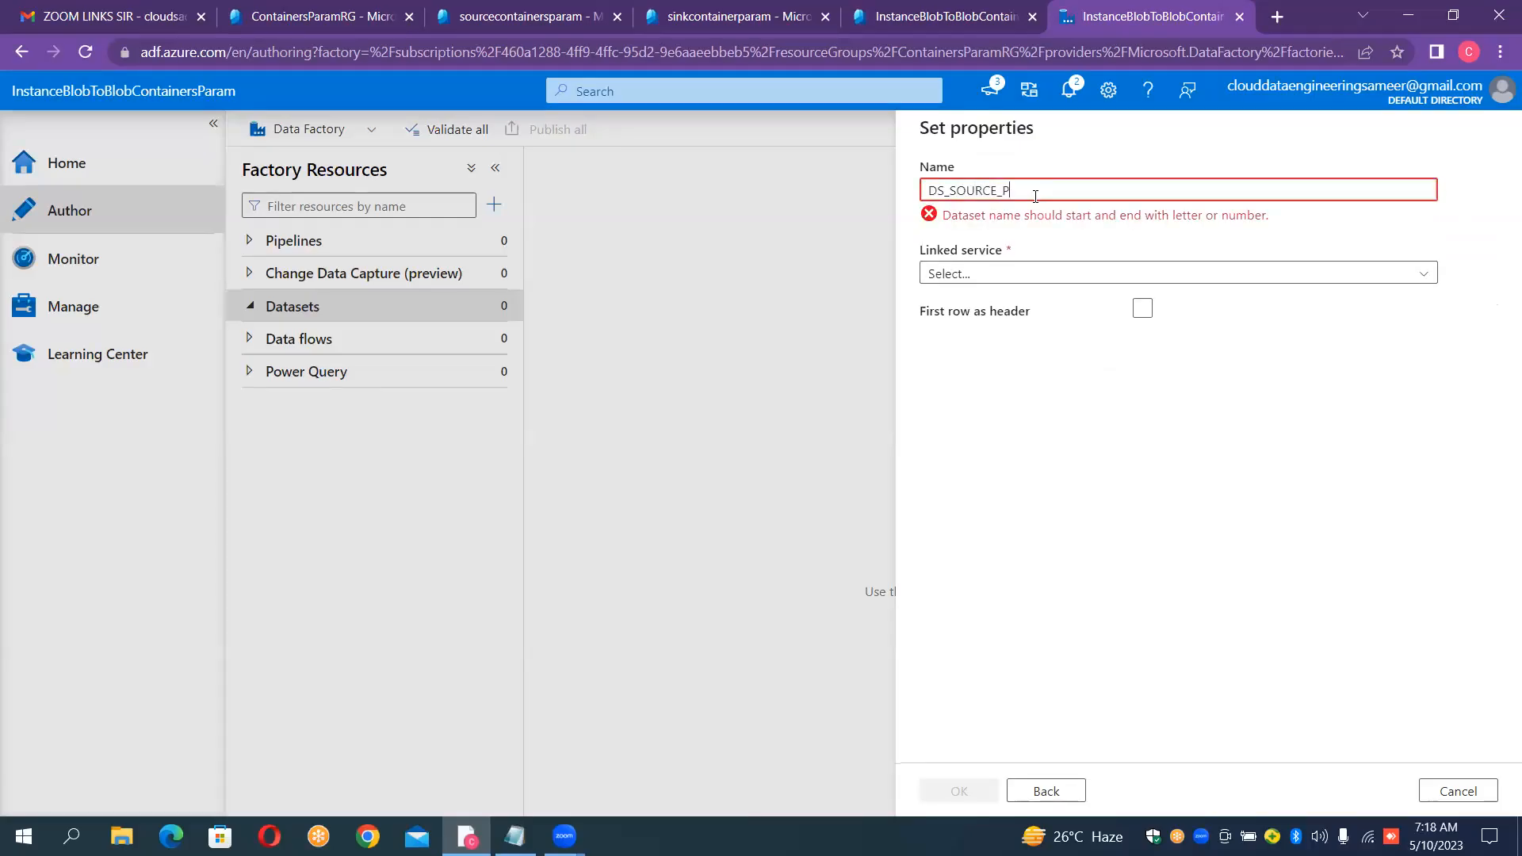
type("ARAM")
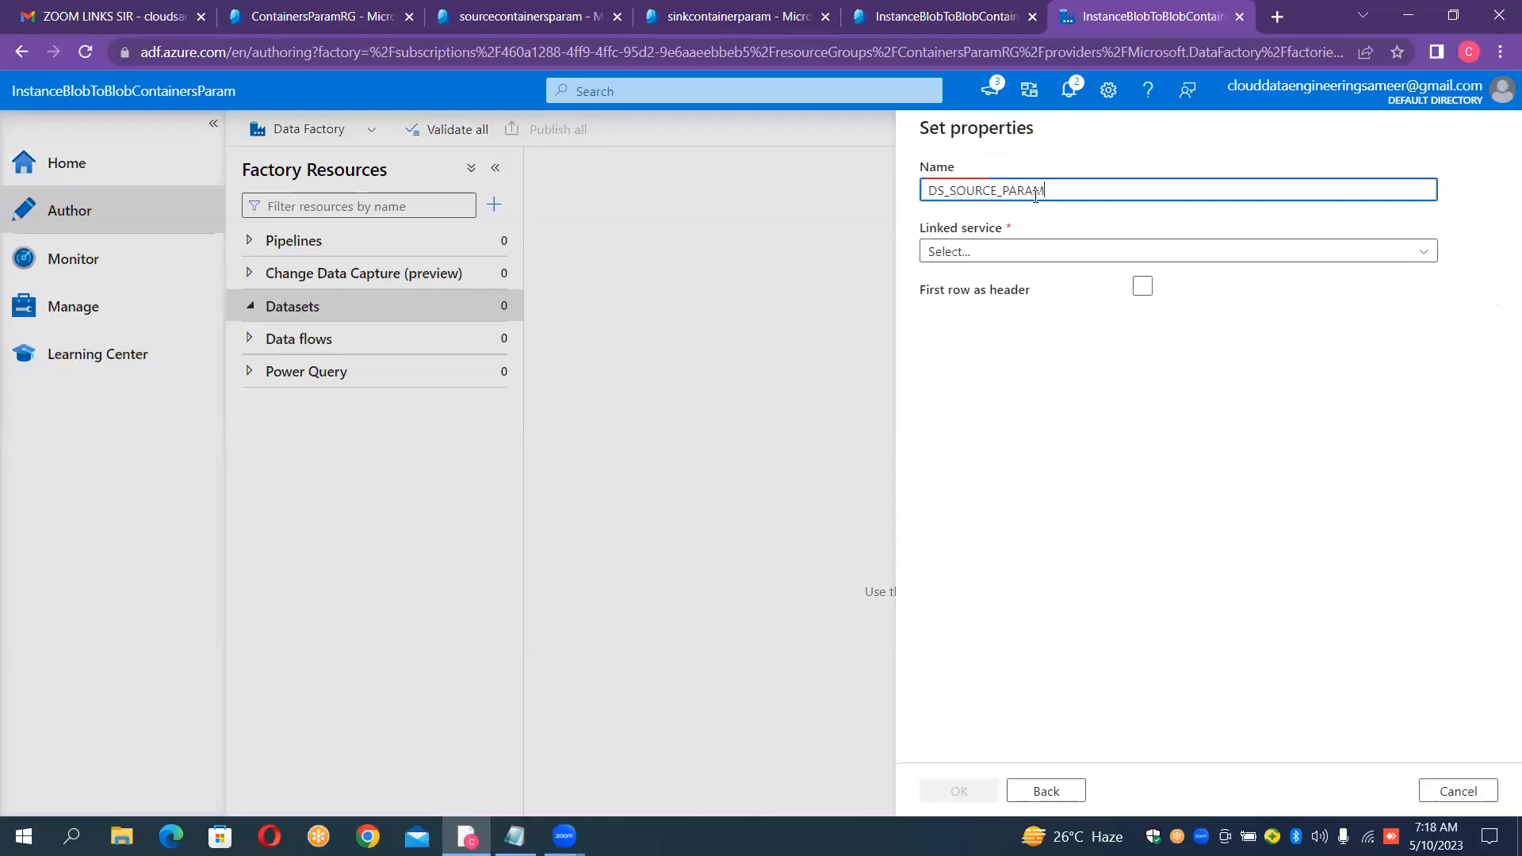
Link the dataset to LS_BLOB_SOURECE_PARAM, treat the first row as header, and create it with an empty file path
left_click(1013, 254)
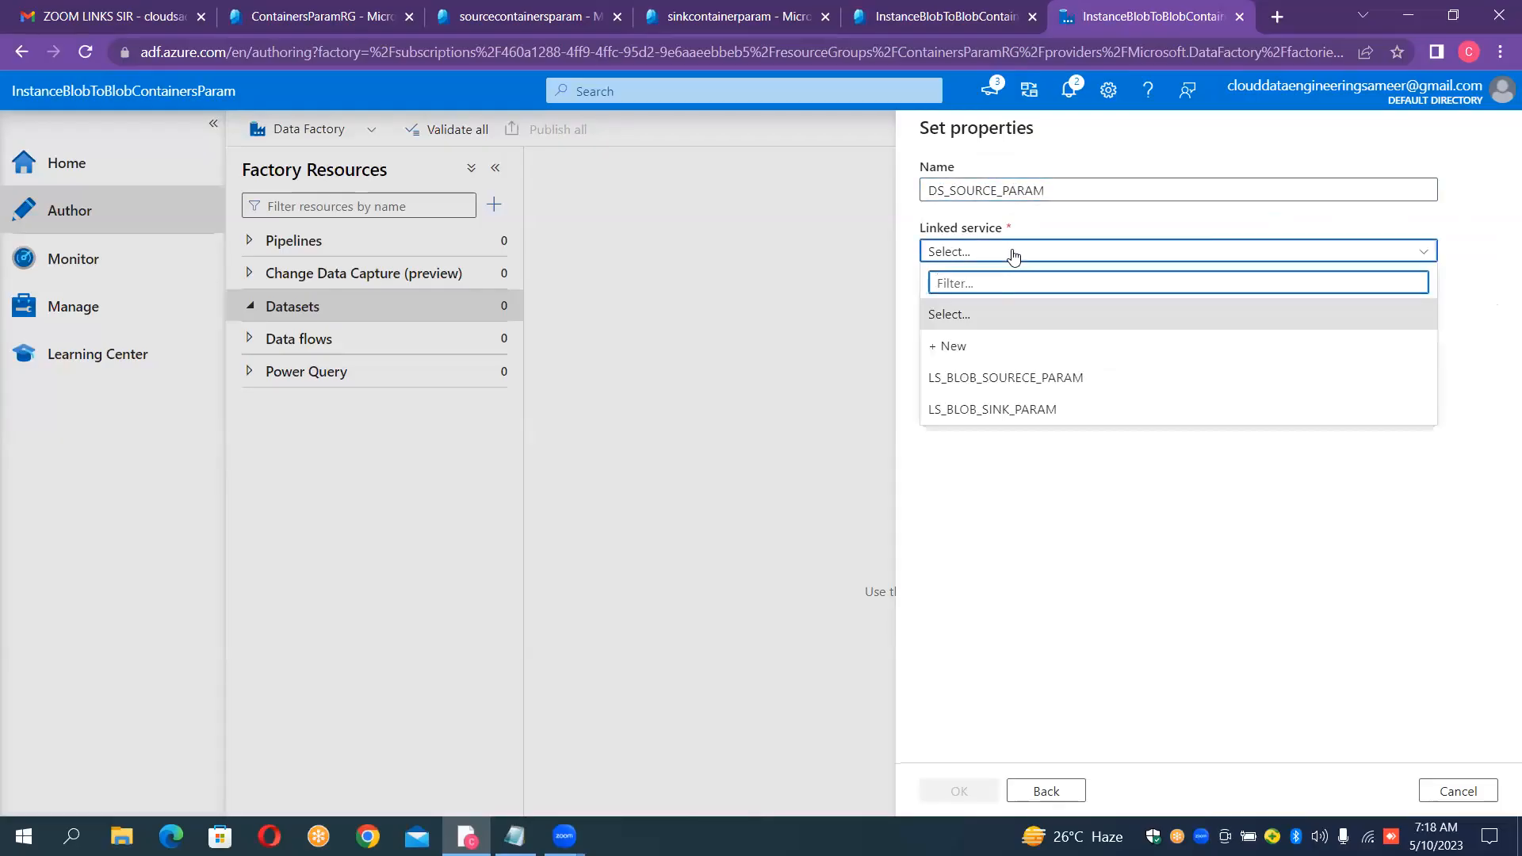
left_click(1002, 379)
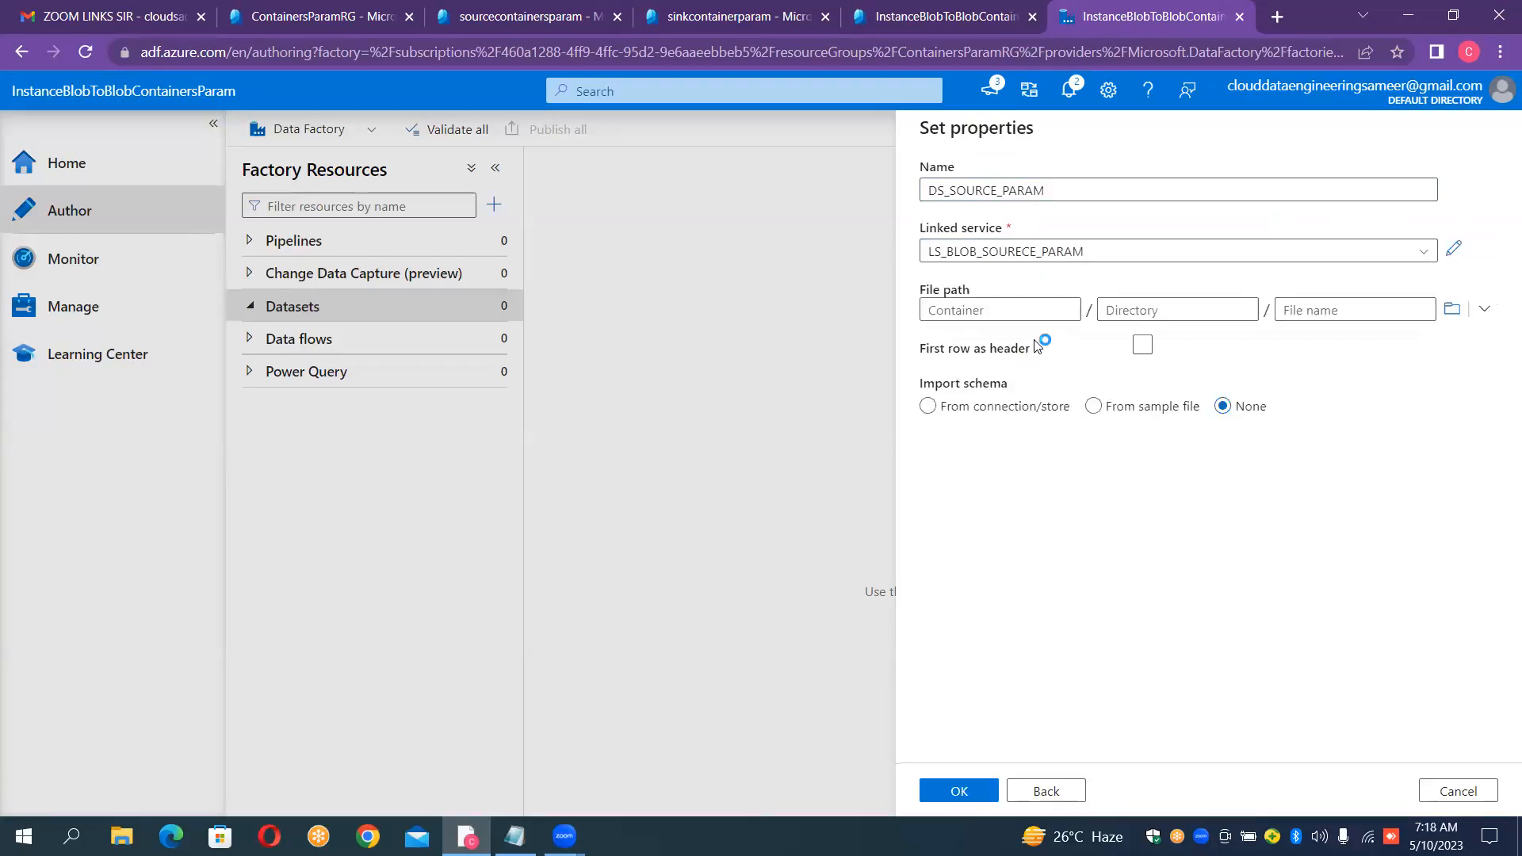
left_click(1142, 343)
left_click(968, 788)
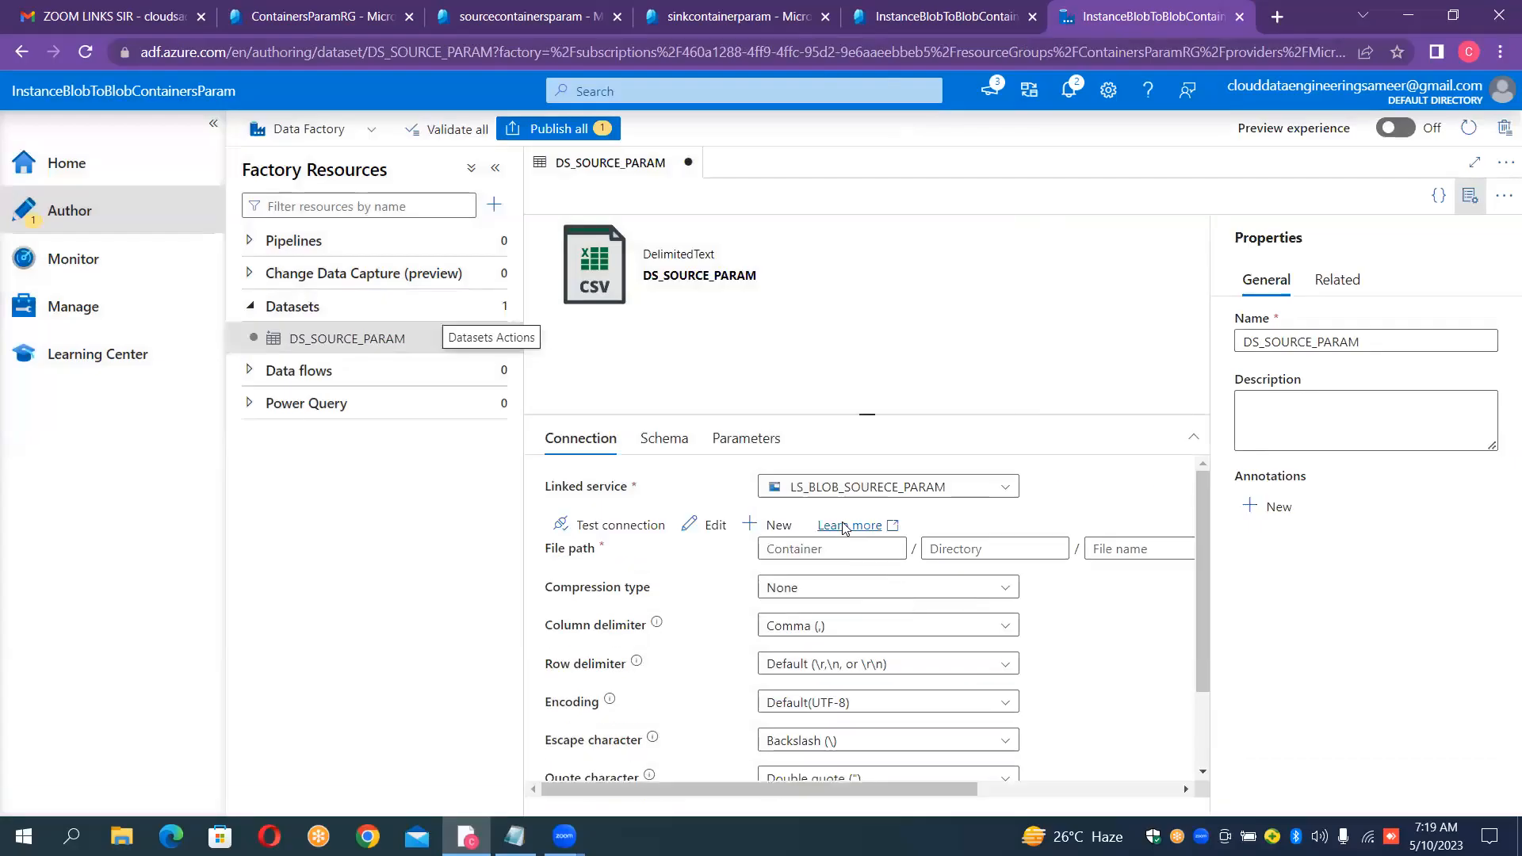
Hide the dataset's properties and browse the source account's containers for the file path without selecting one
left_click(846, 524)
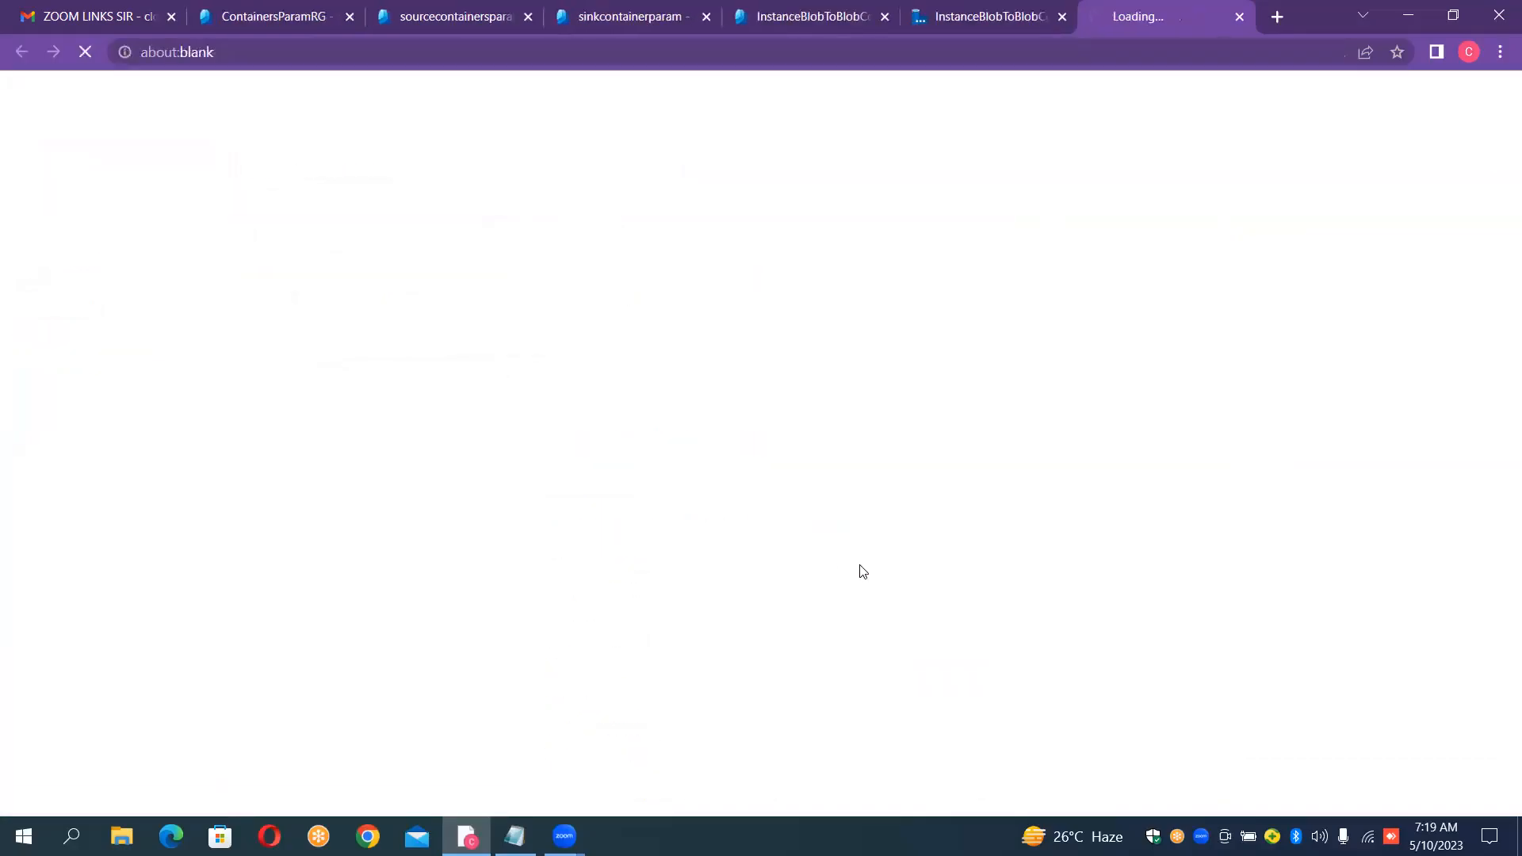
left_click(1239, 23)
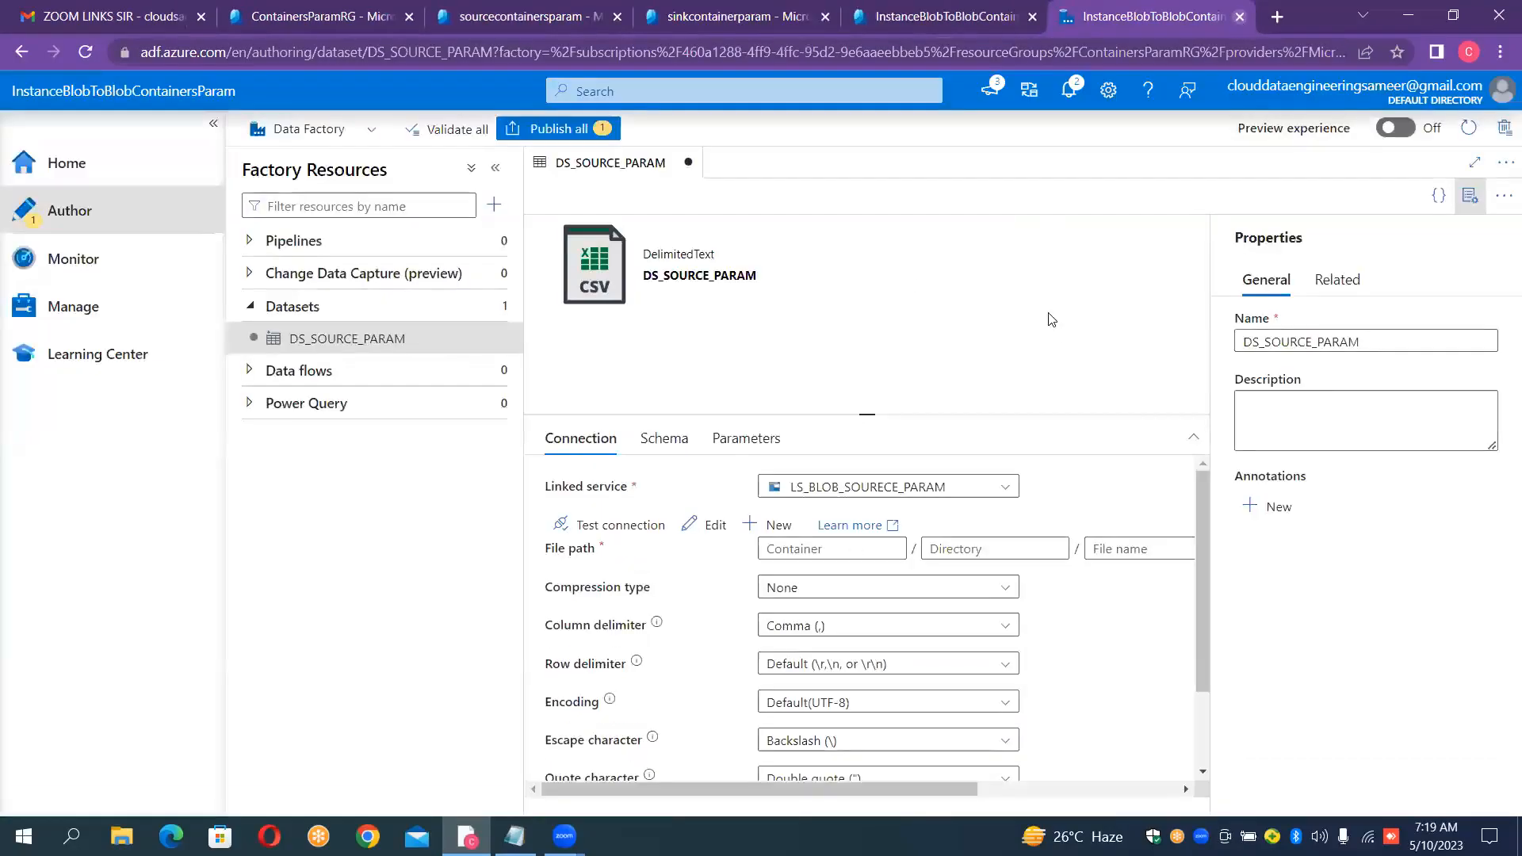
left_click(869, 551)
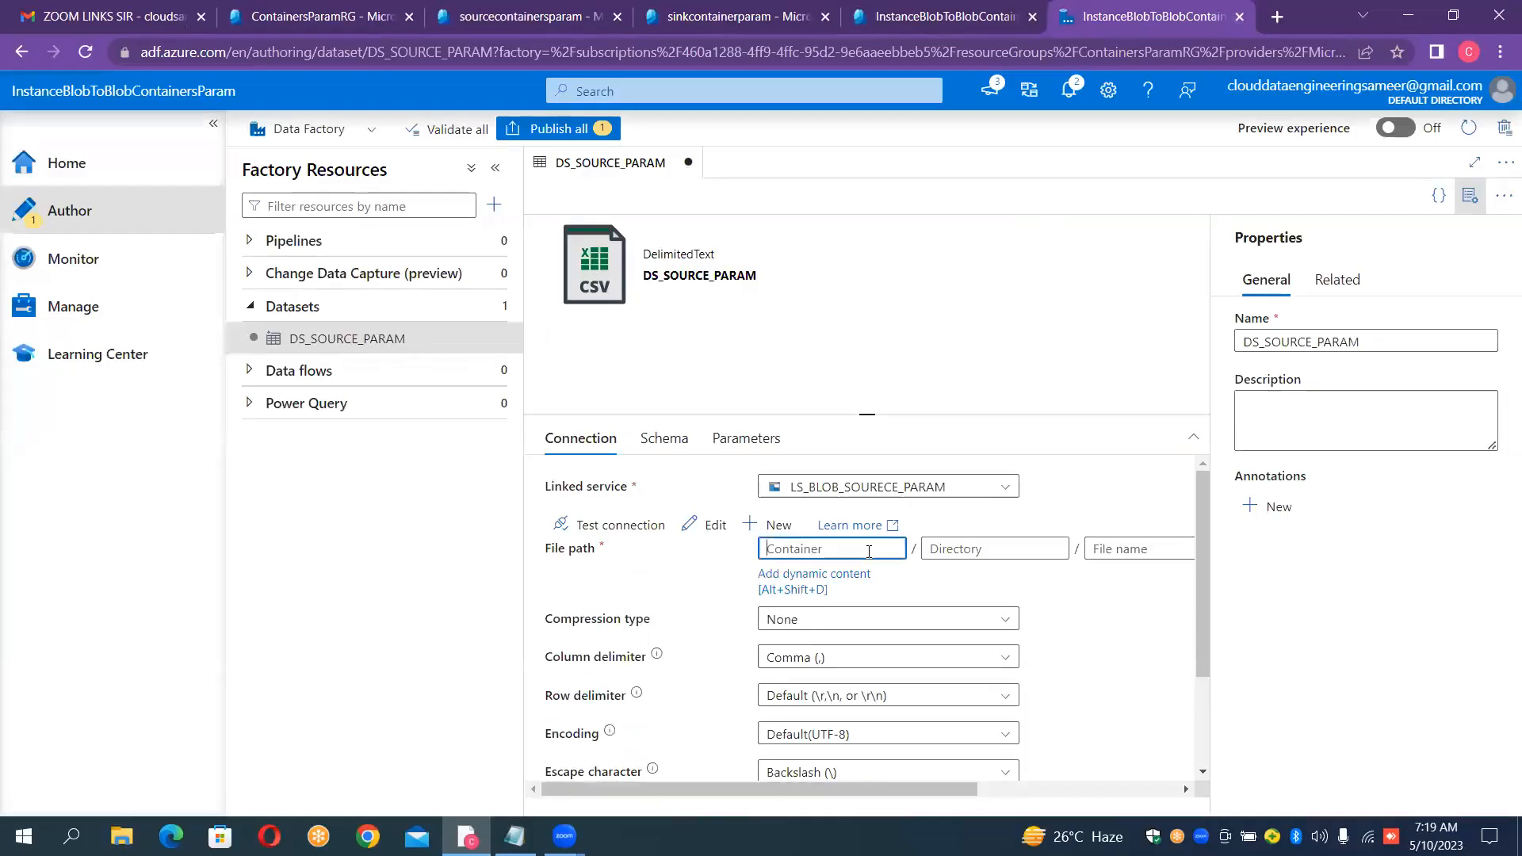
left_click(1468, 196)
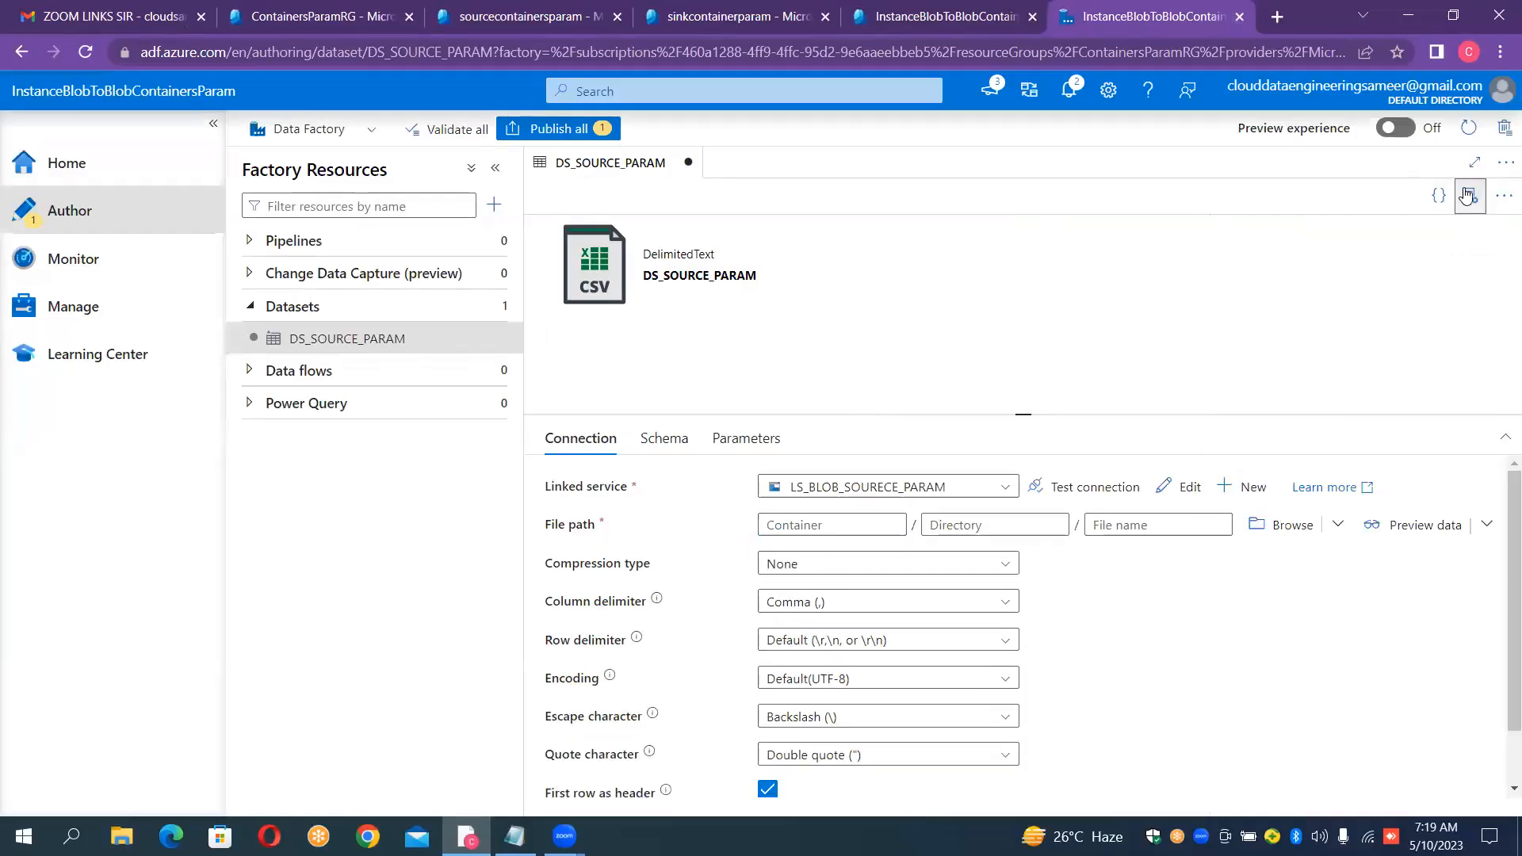
left_click(873, 527)
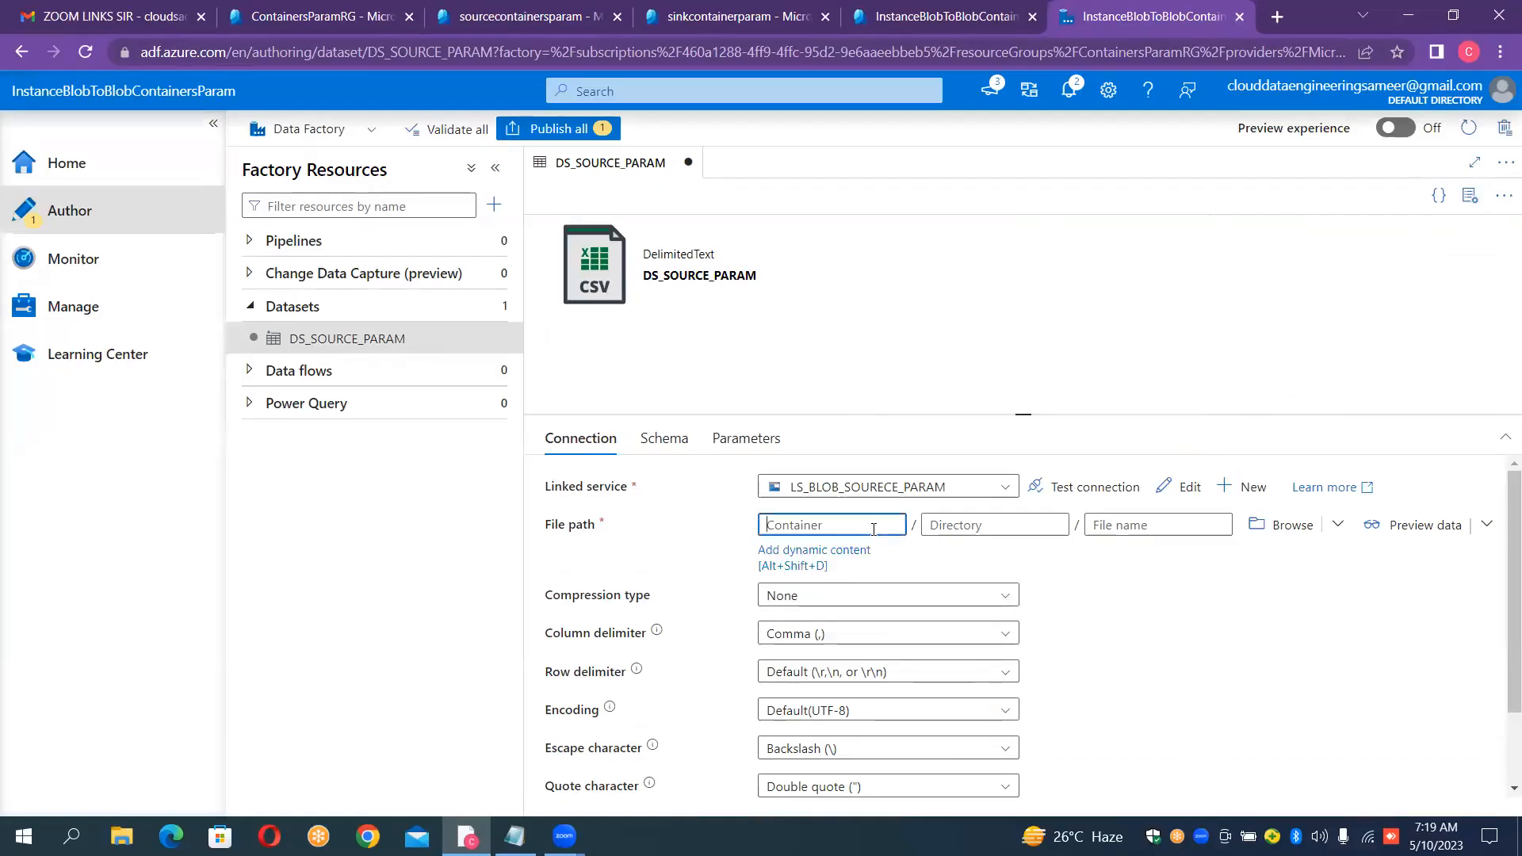
left_click(1259, 527)
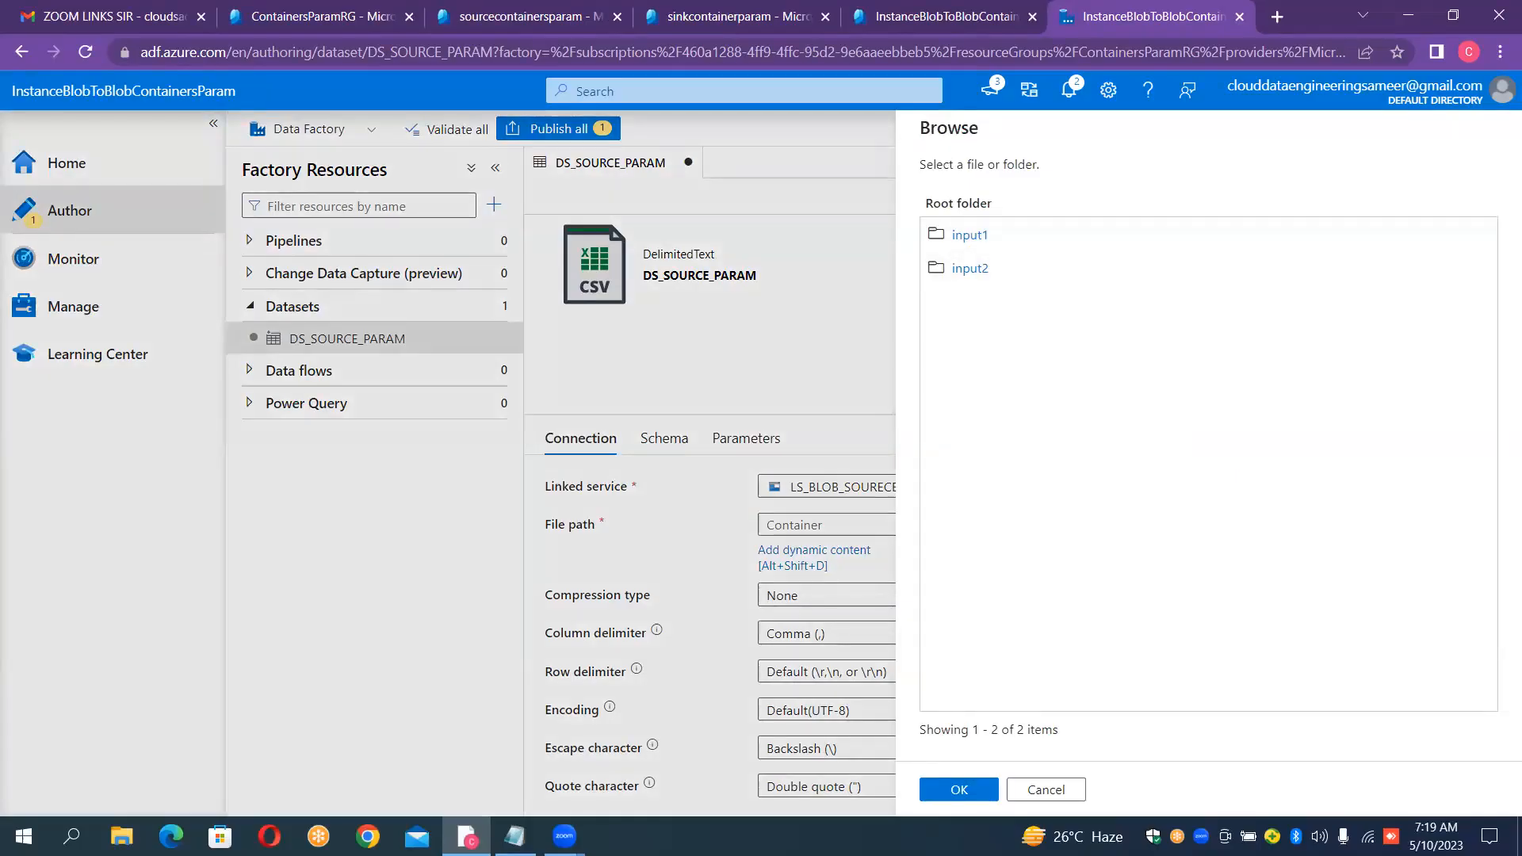
key("Escape")
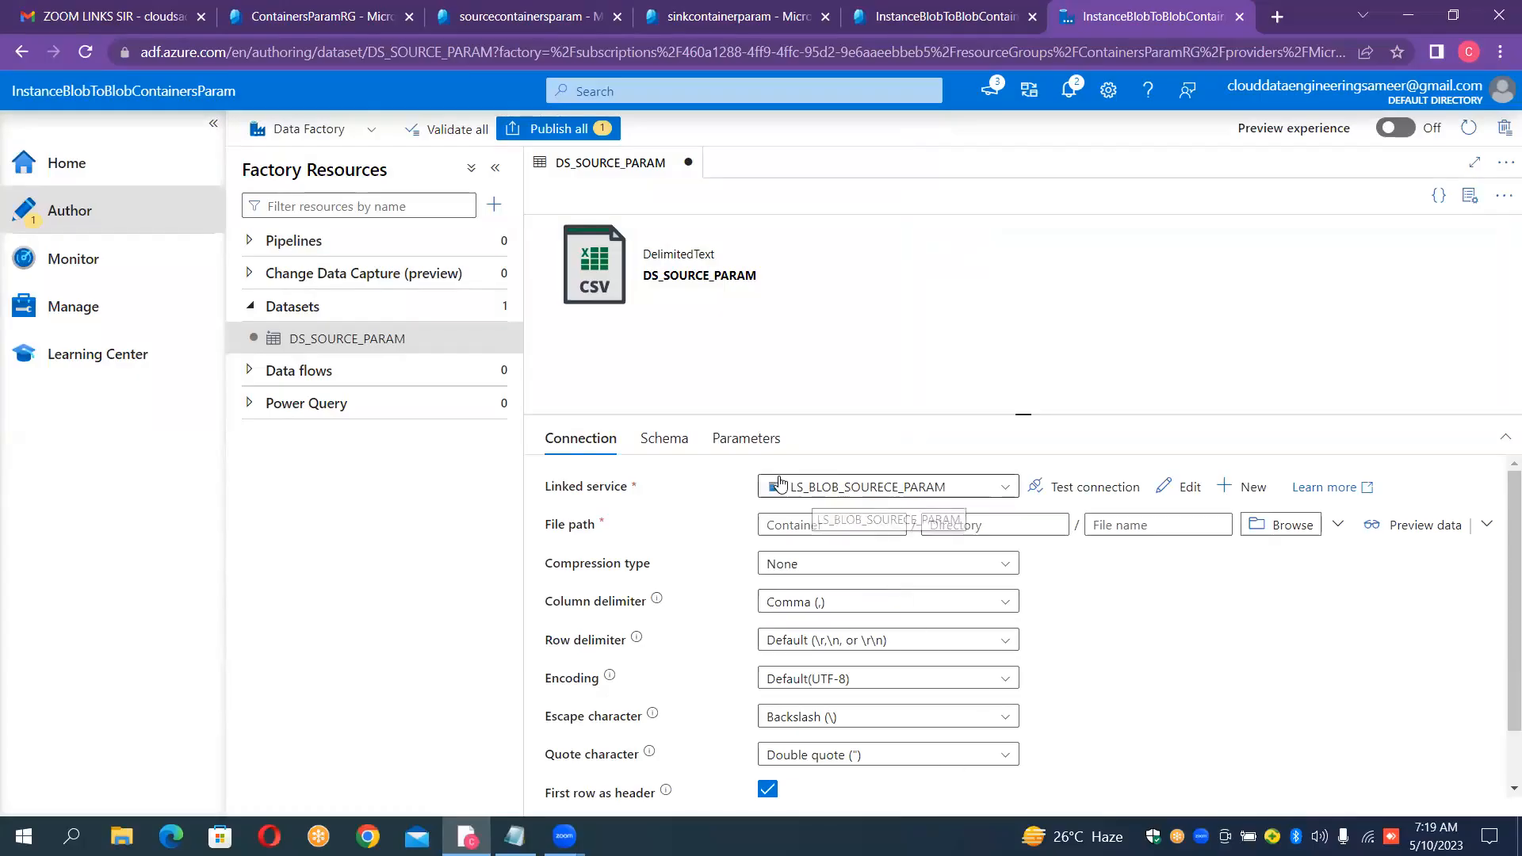
Add a String parameter named ds_containers_param to the DS_SOURCE_PARAM dataset
left_click(776, 450)
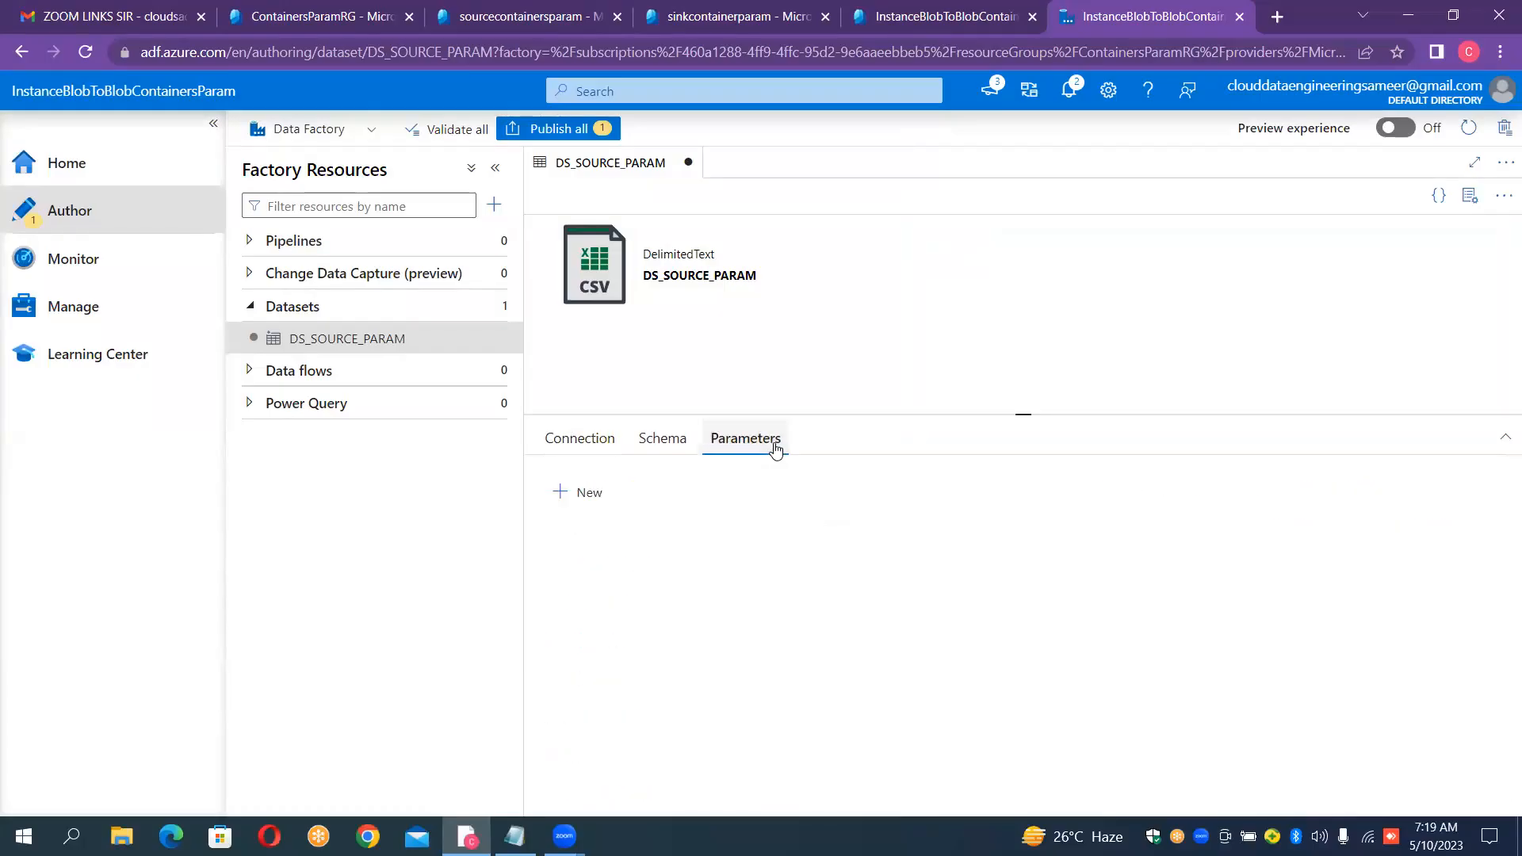
left_click(583, 499)
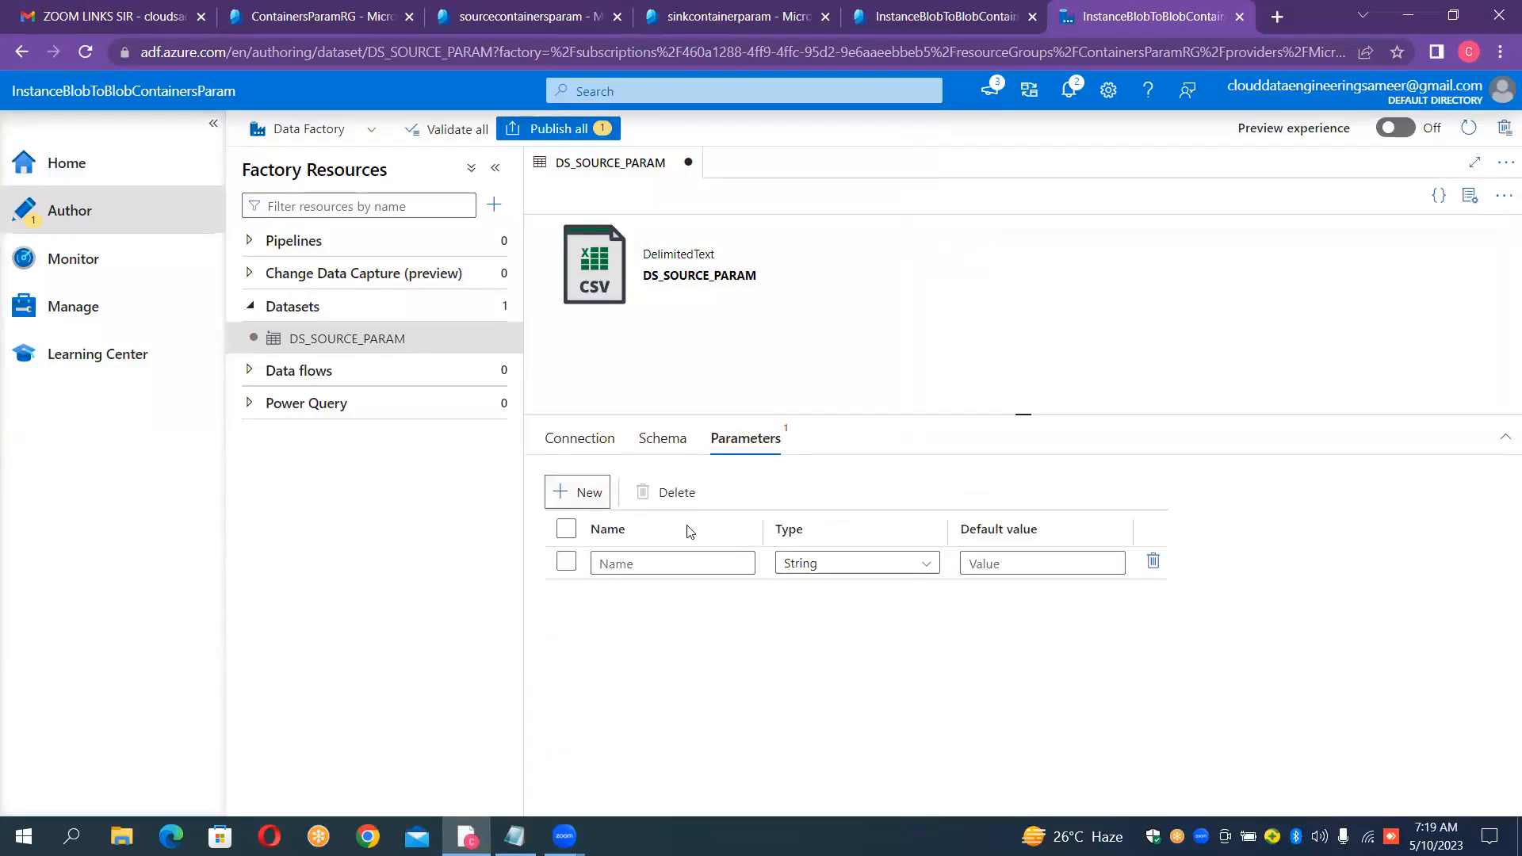
left_click(672, 566)
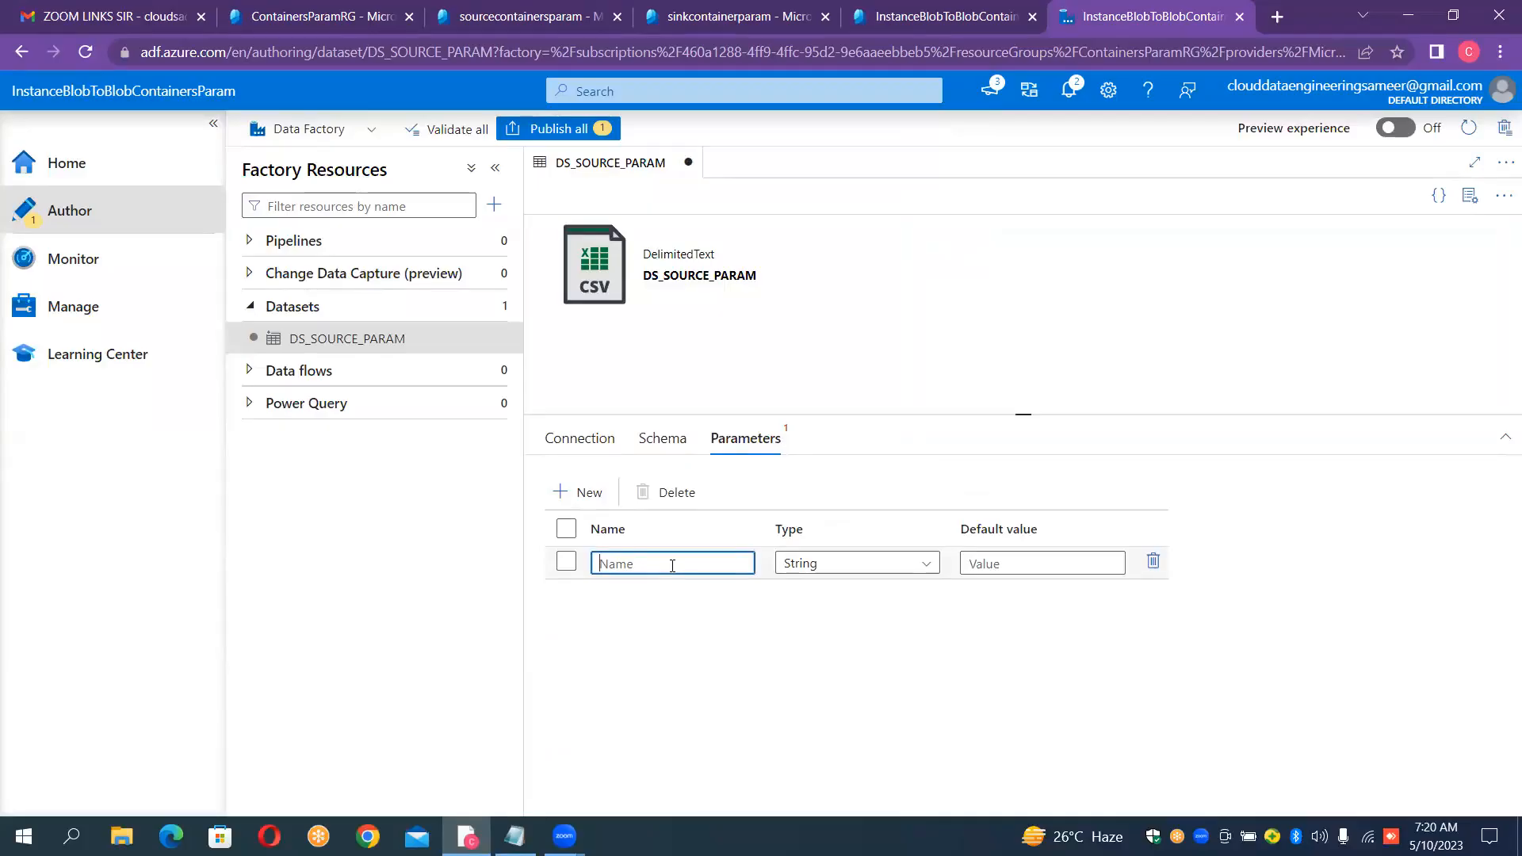
type("ds_container")
type("_param")
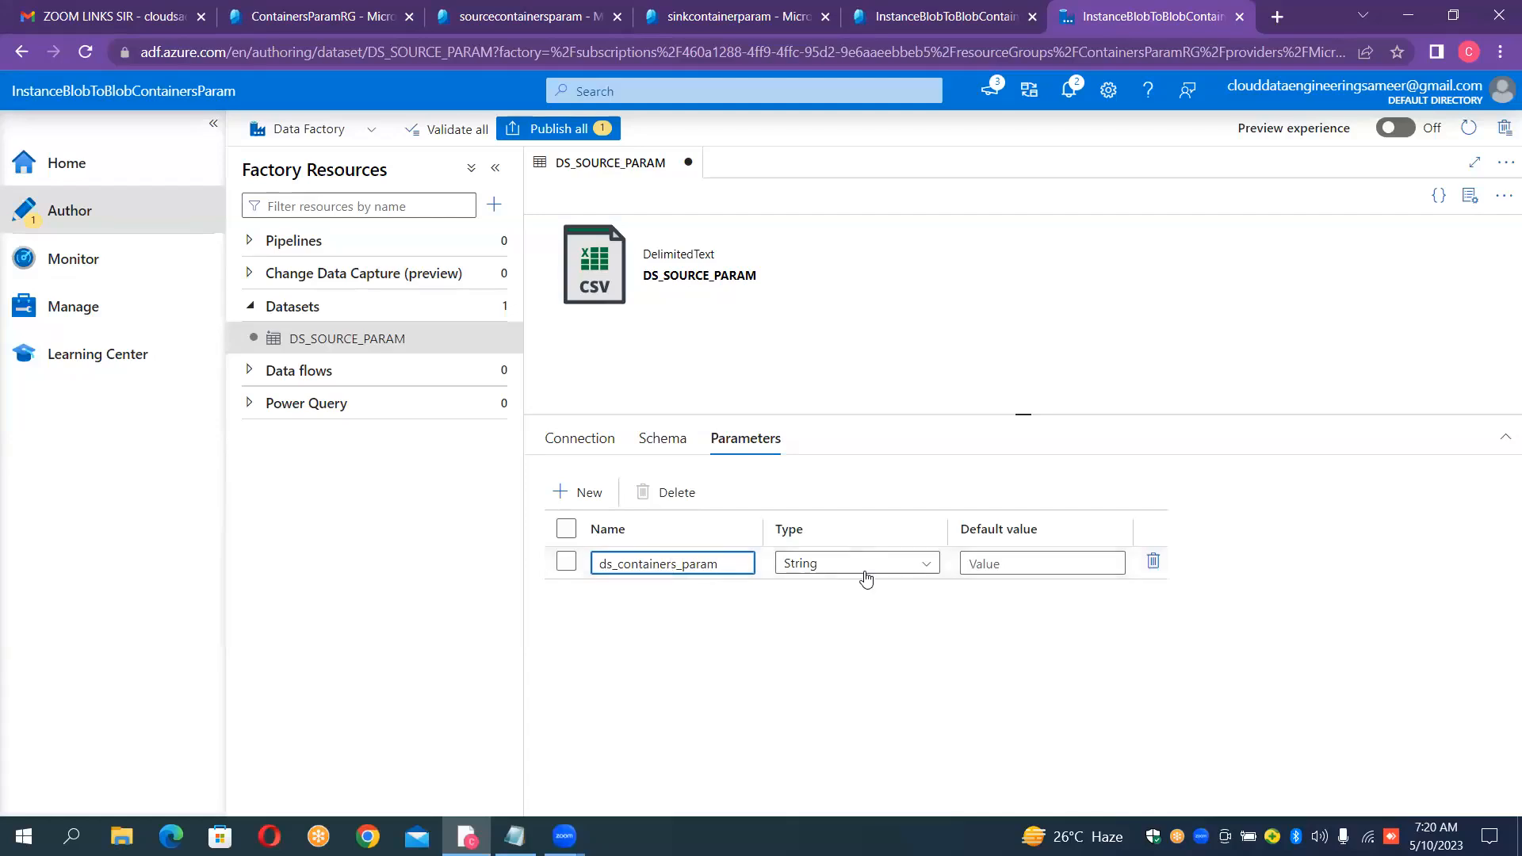
left_click(597, 444)
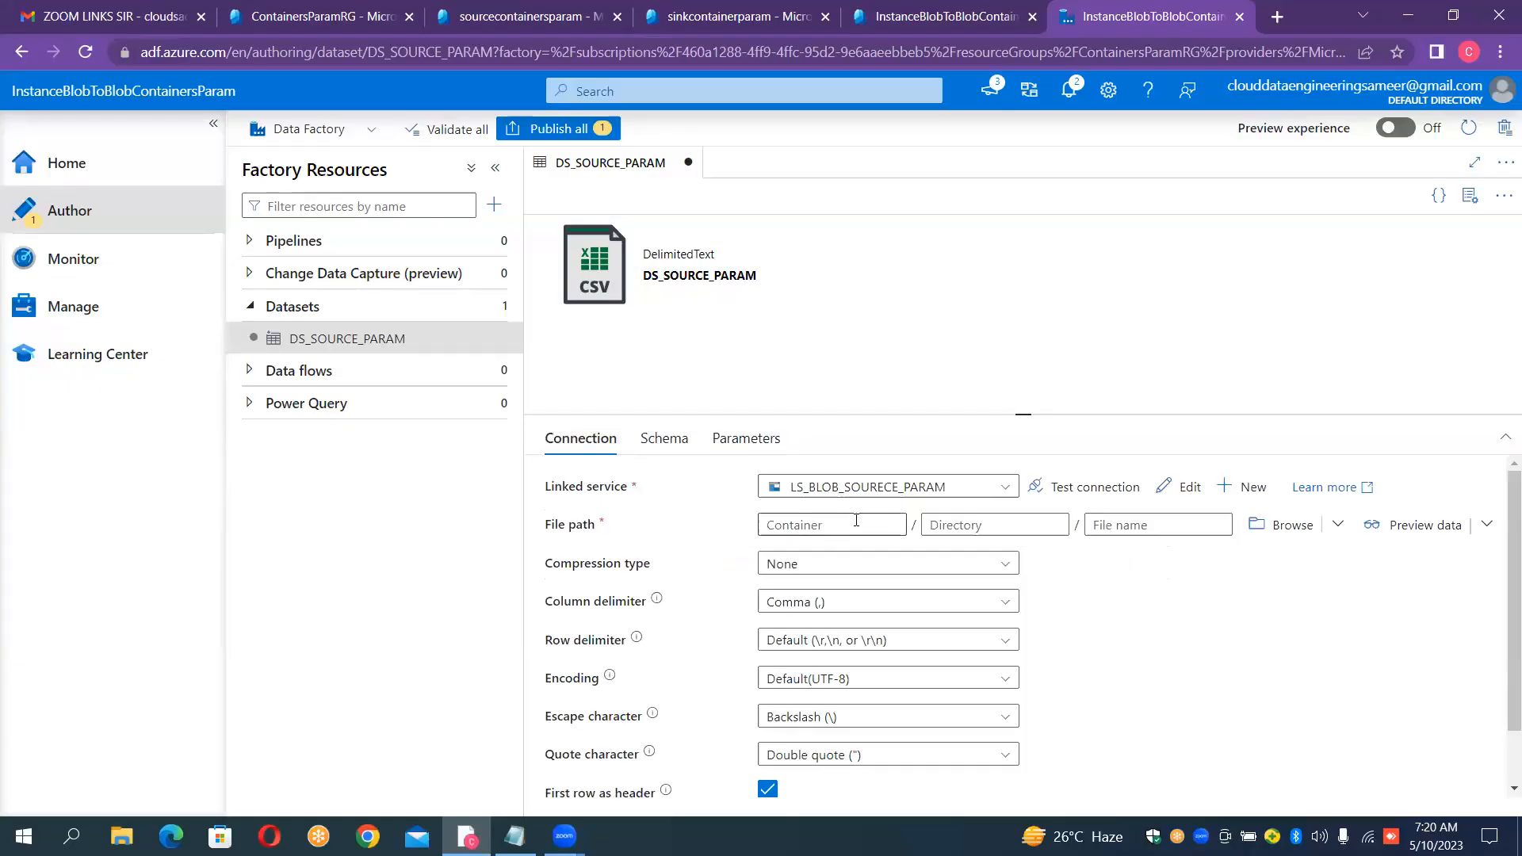
left_click(856, 523)
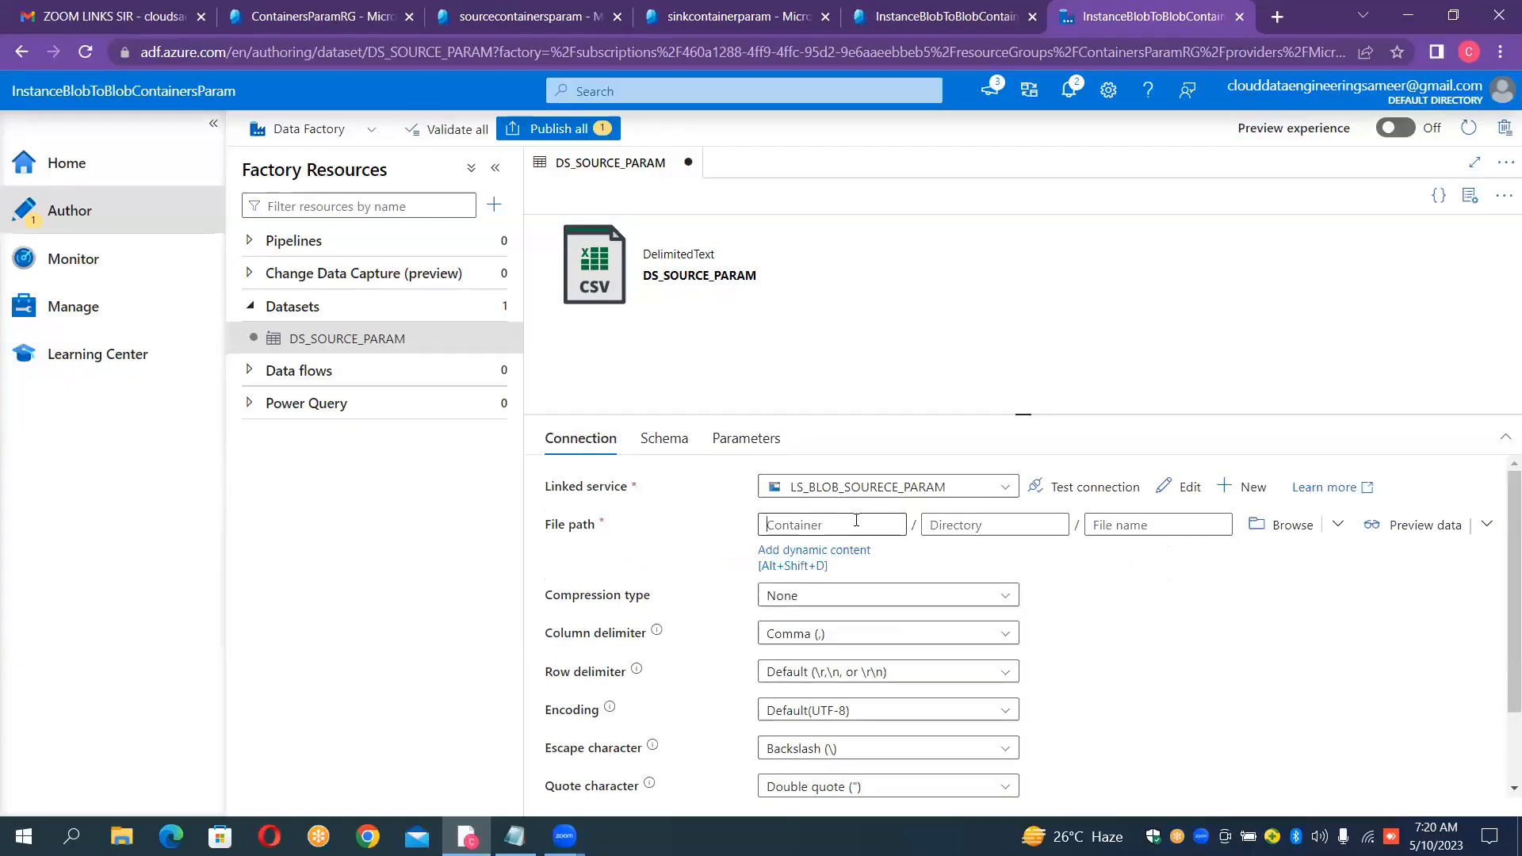
left_click(817, 550)
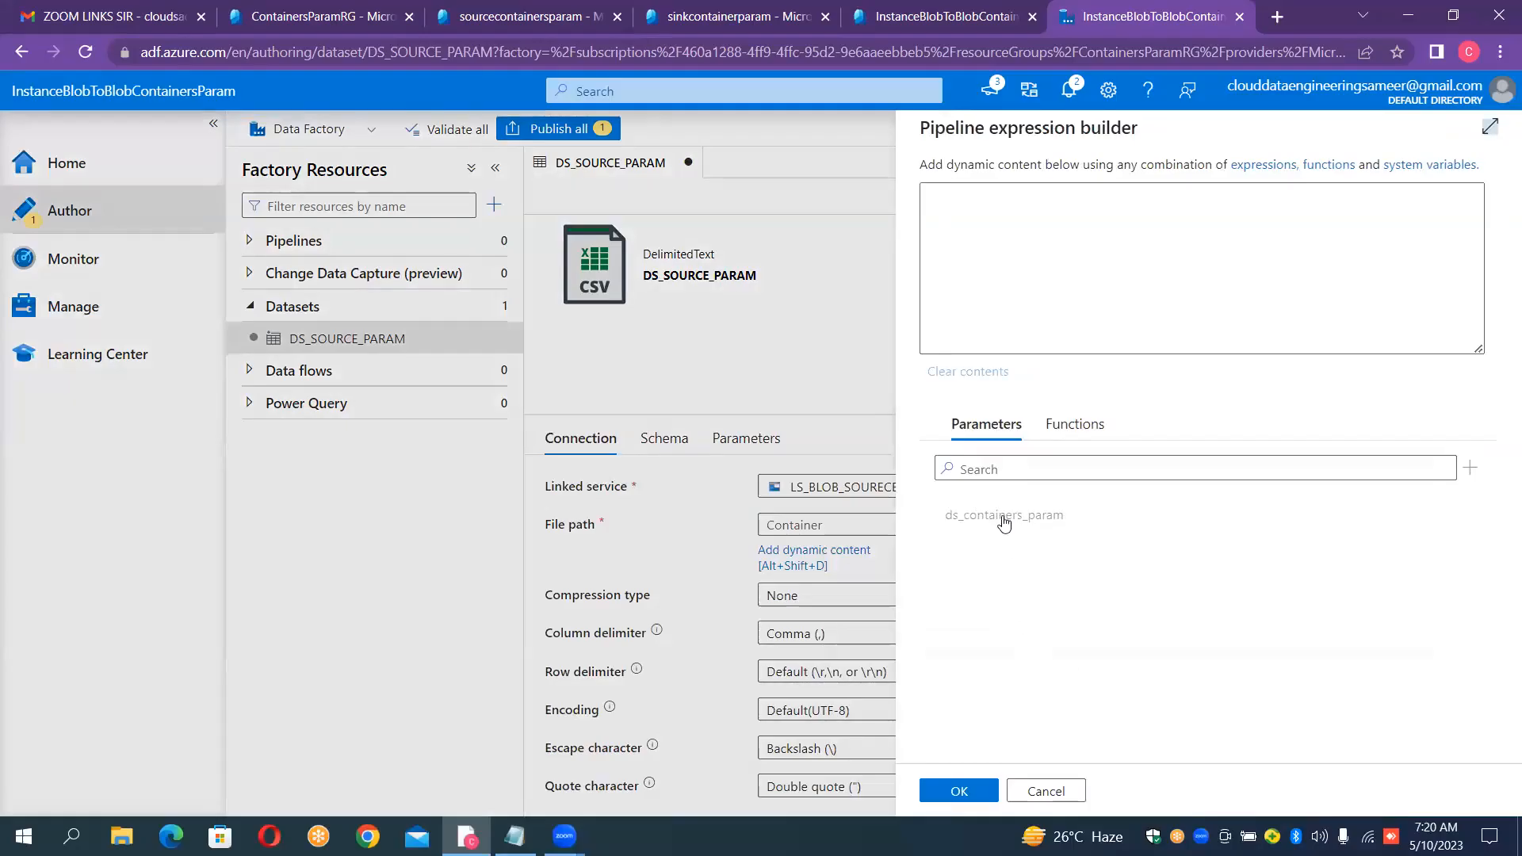
left_click(1059, 793)
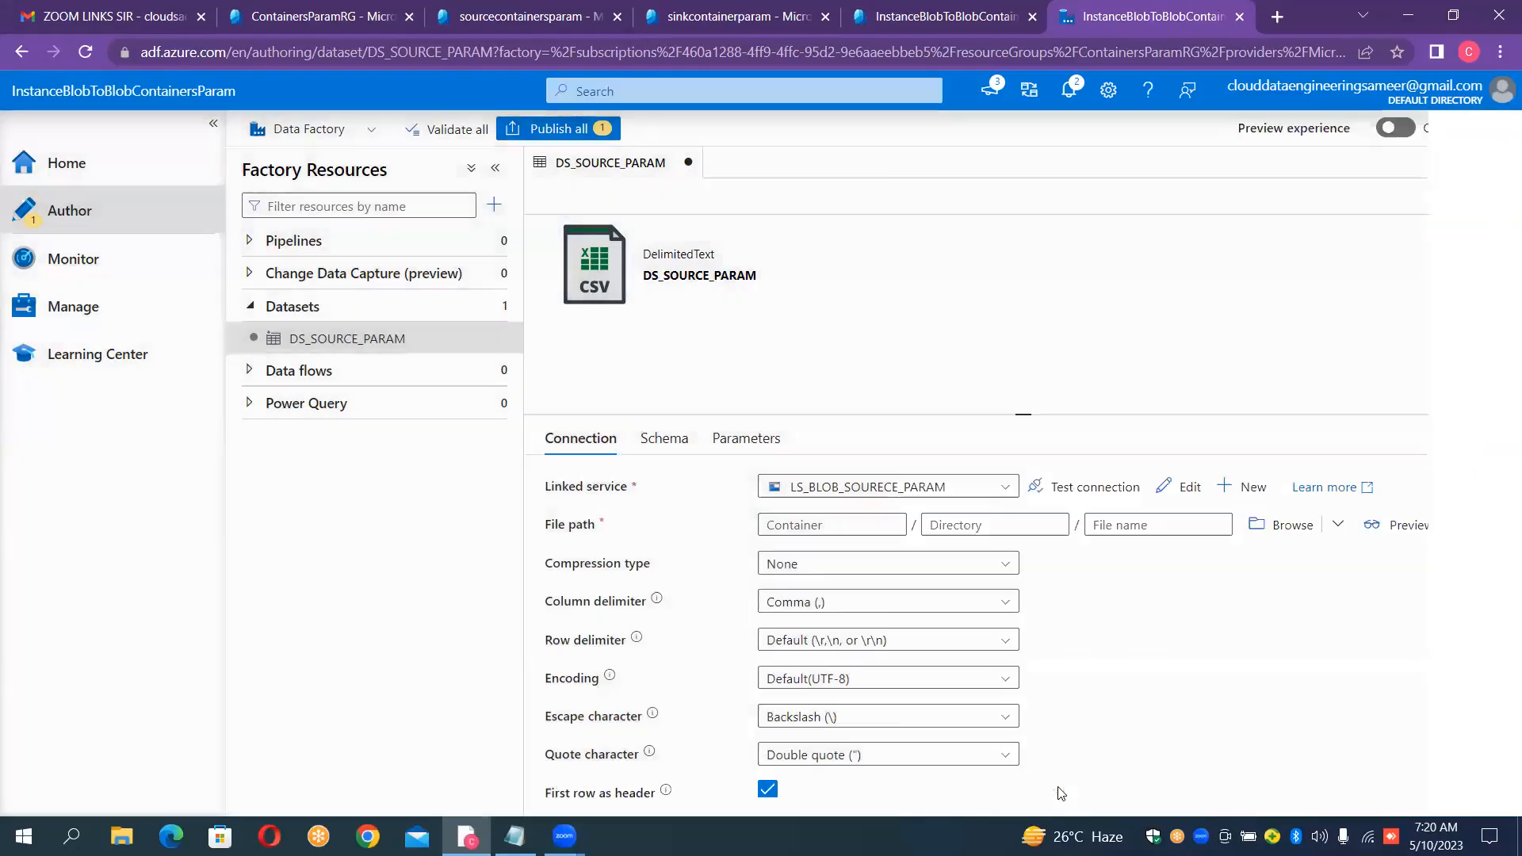
left_click(799, 531)
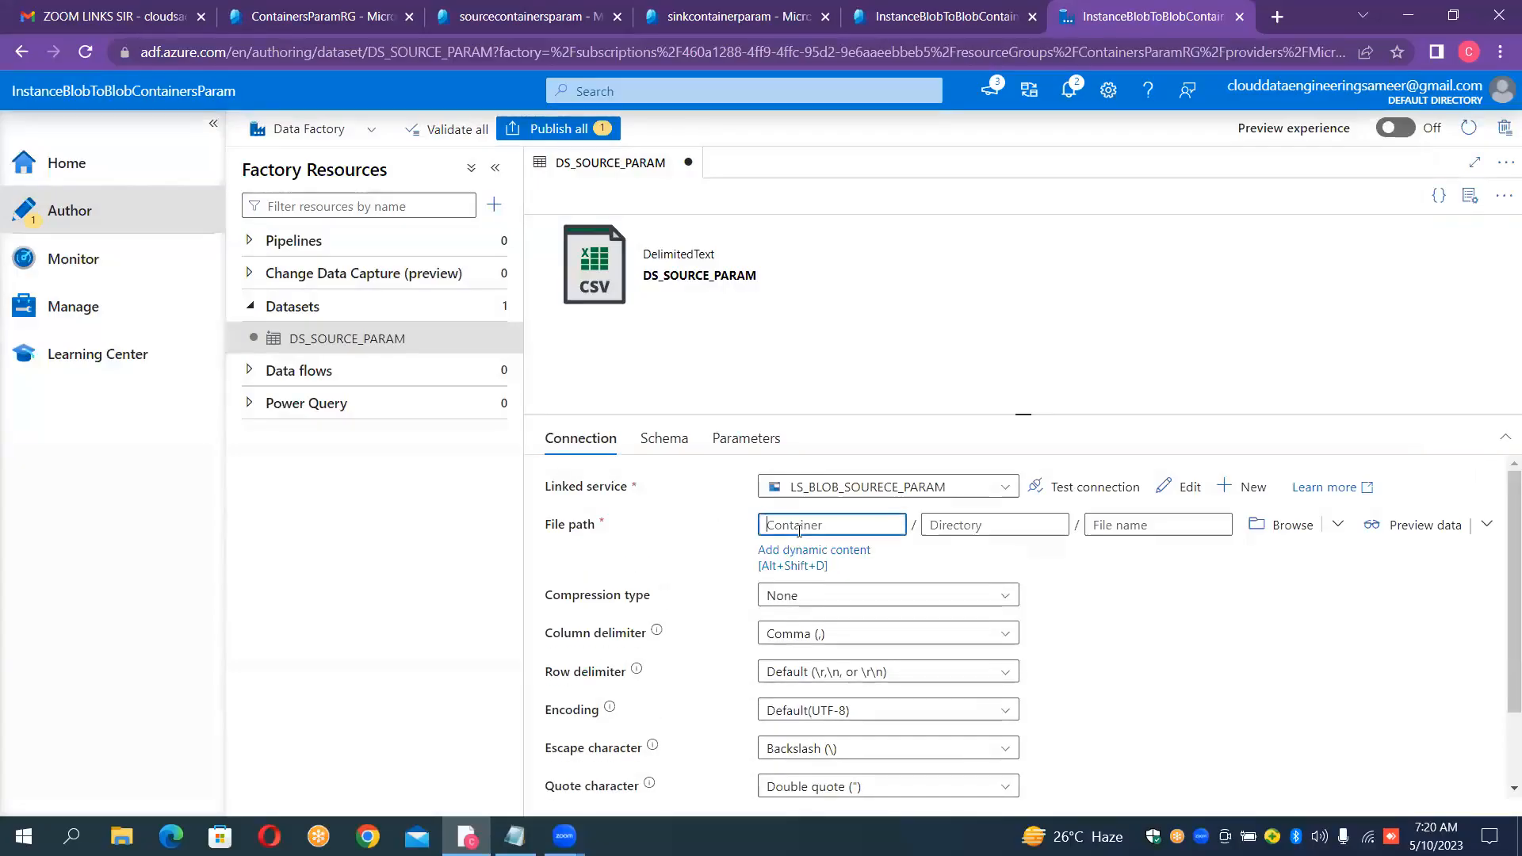
left_click(804, 555)
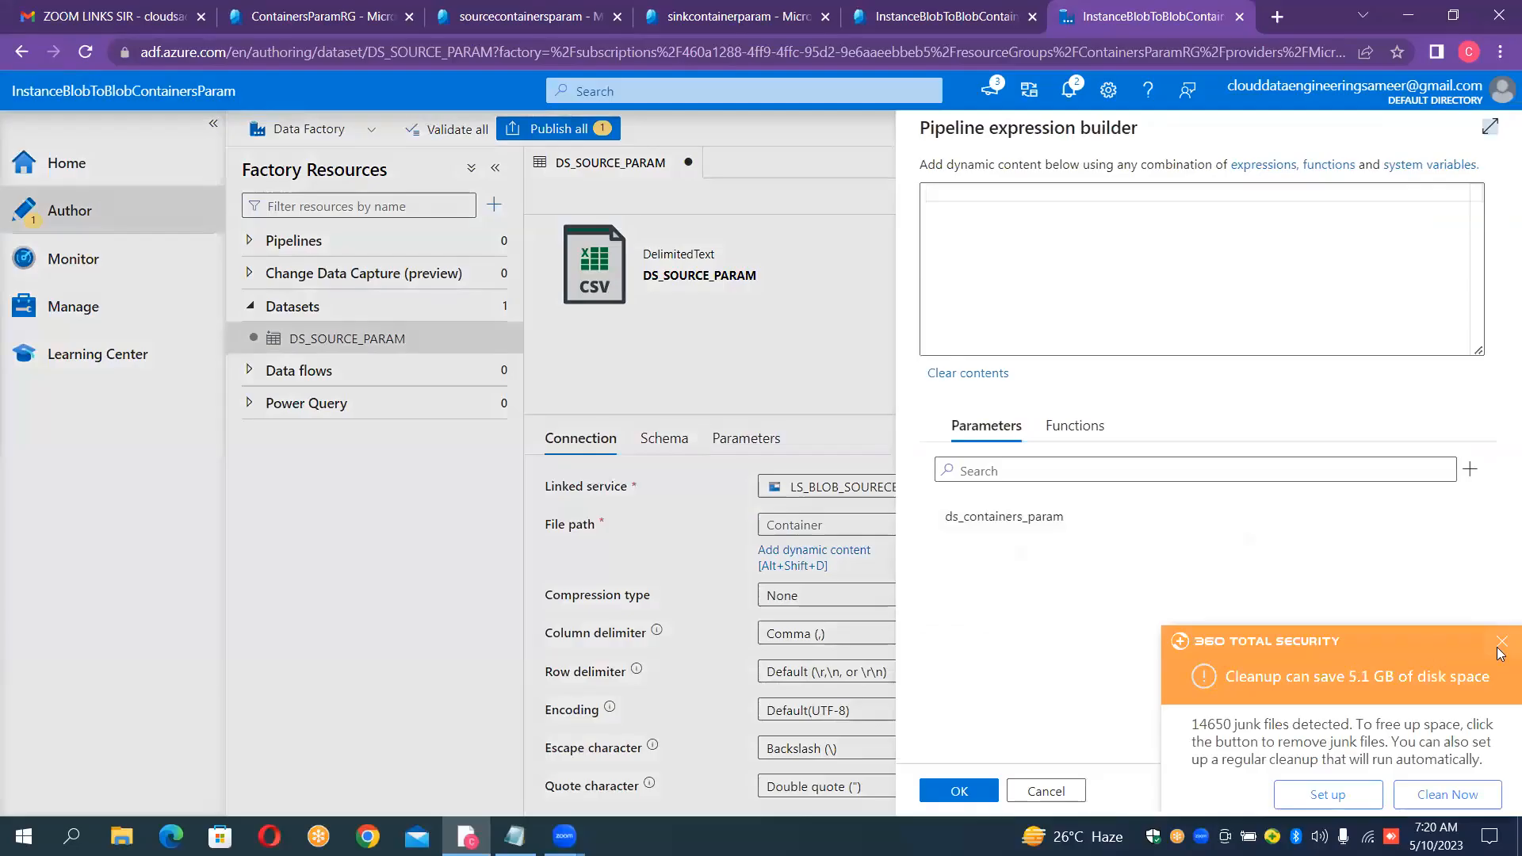
left_click(1502, 643)
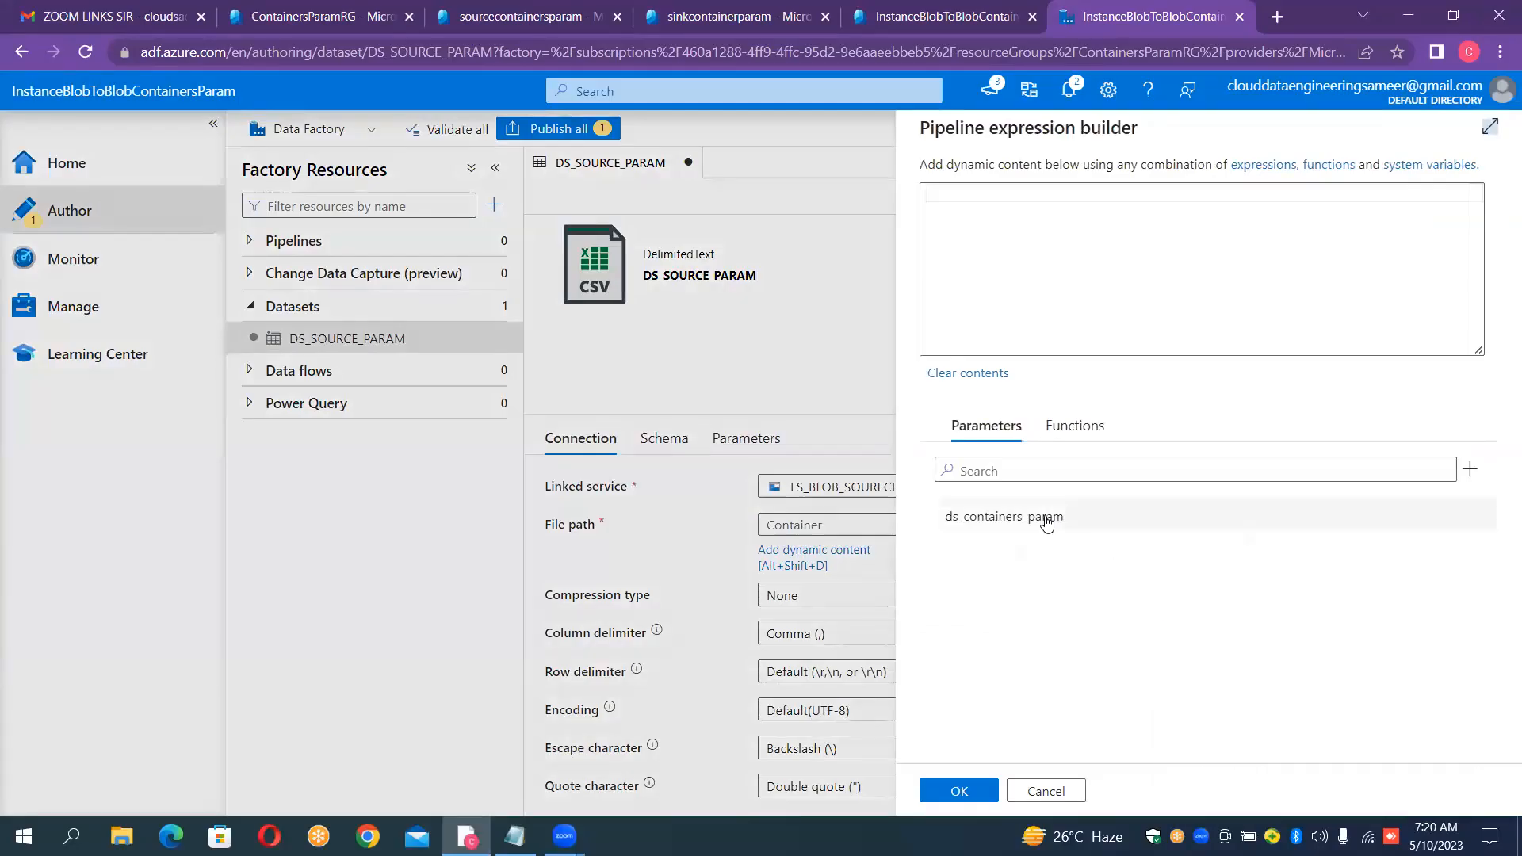
left_click(1047, 519)
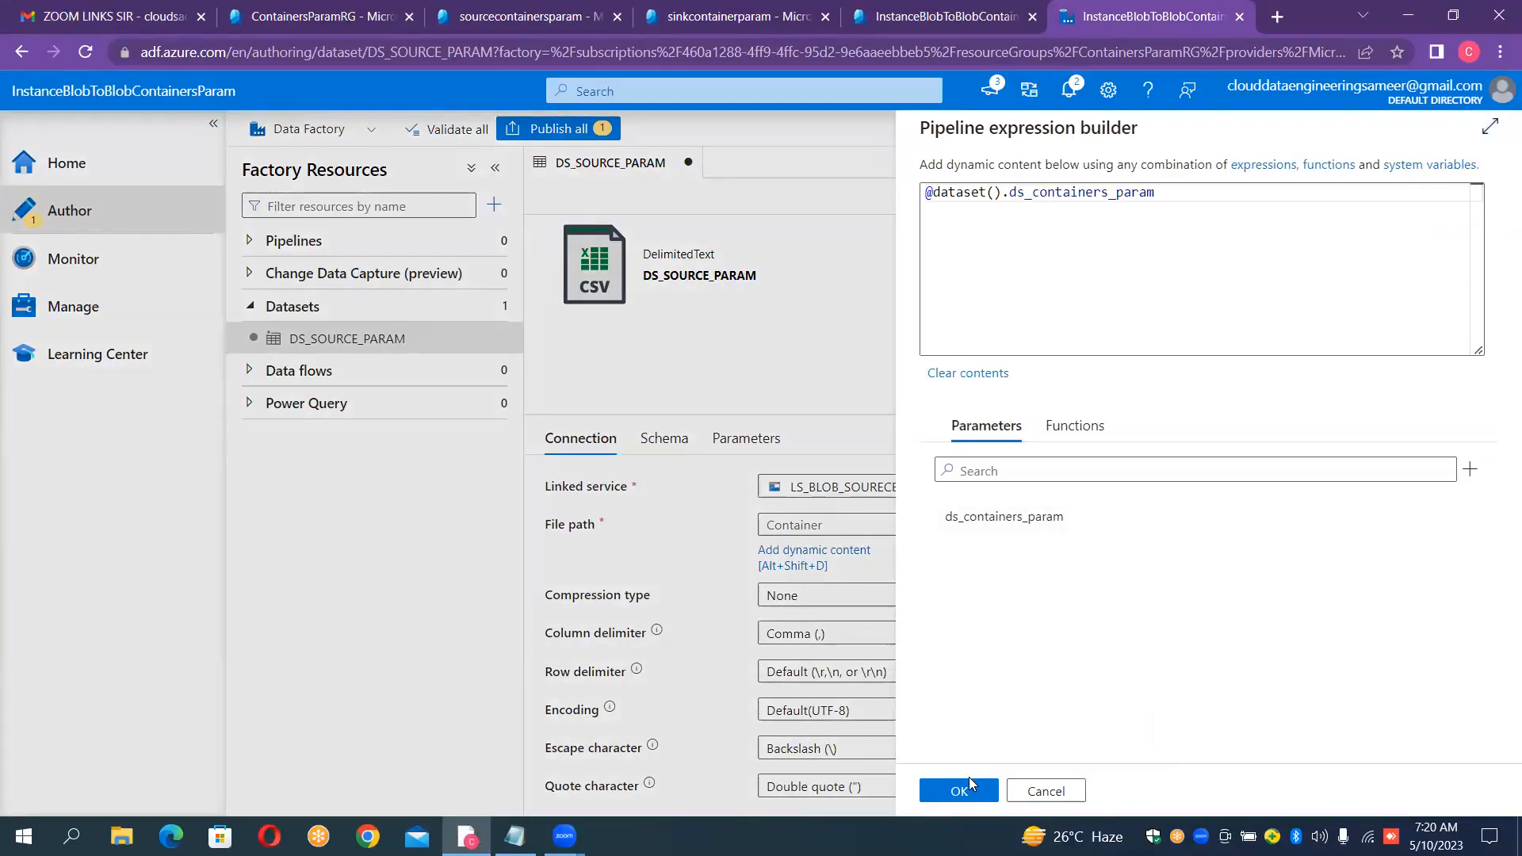
left_click(959, 791)
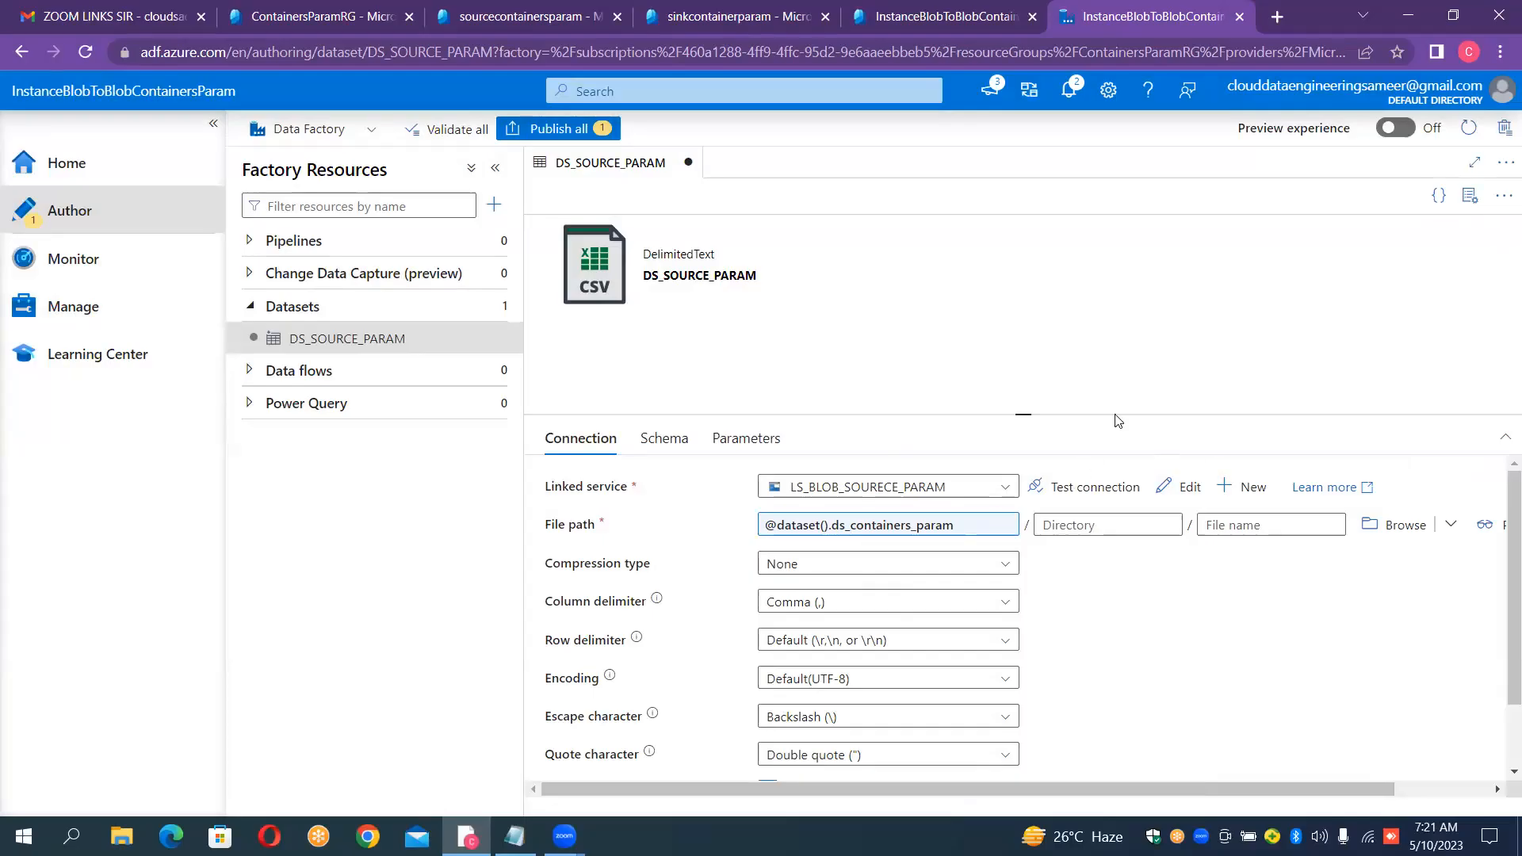
Start a new dataset based on Azure Blob Storage with the DelimitedText format
left_click(491, 307)
left_click(532, 339)
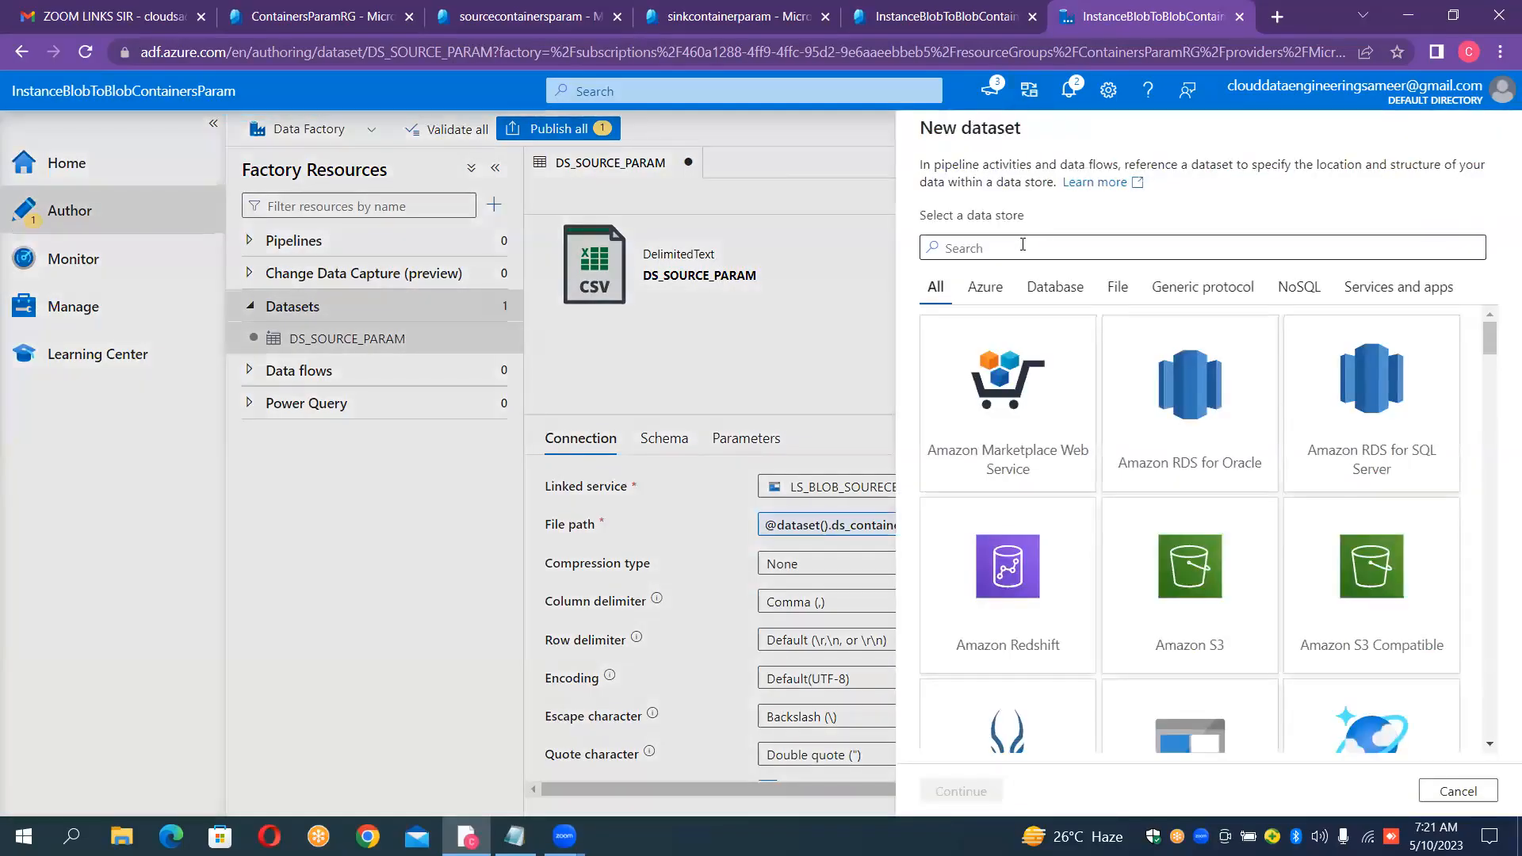
type("blob")
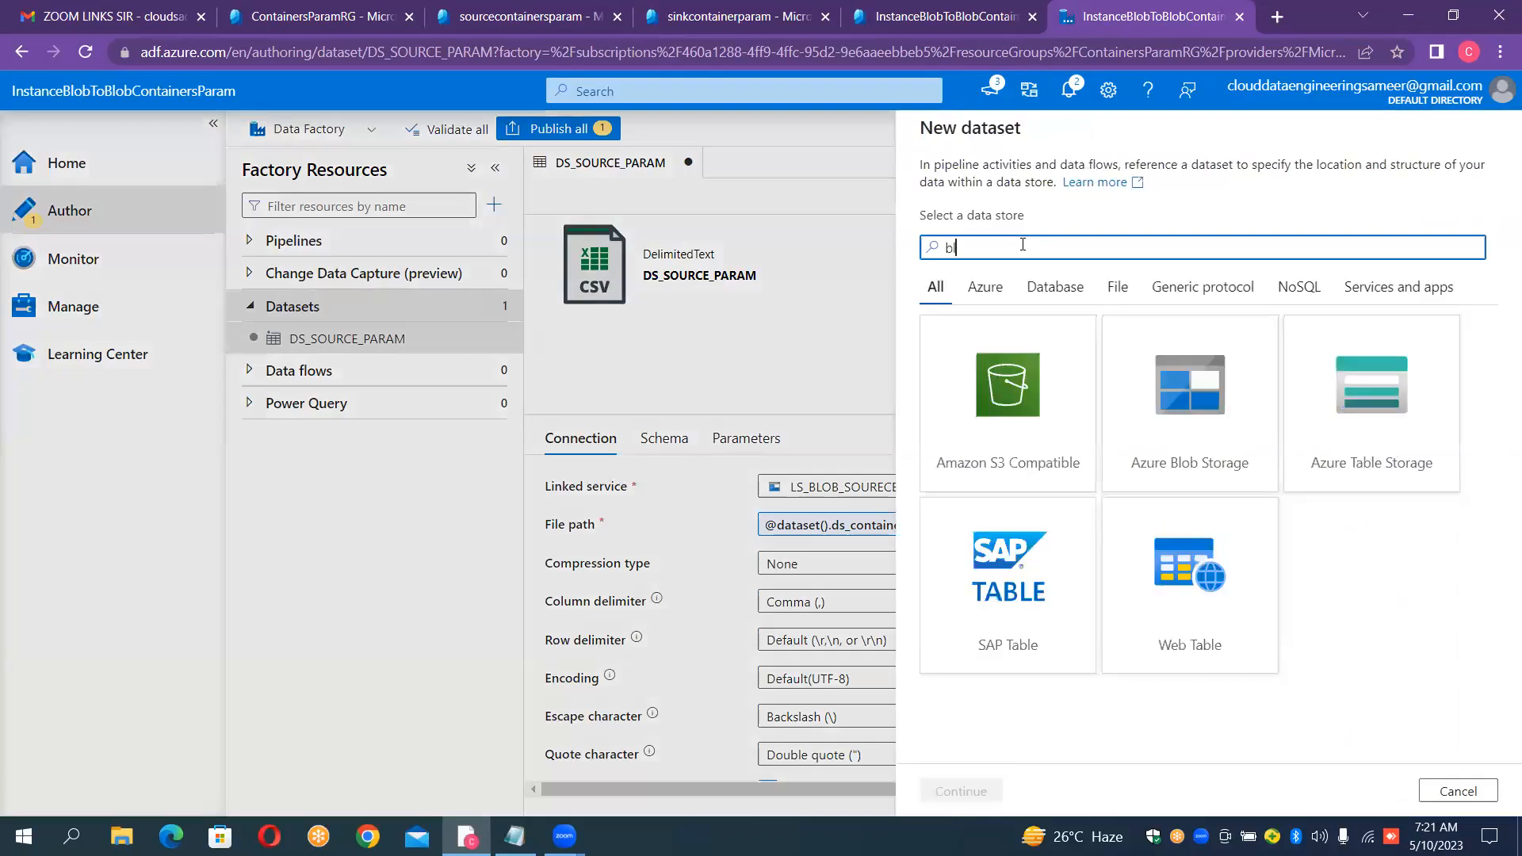
double_click(1023, 403)
double_click(1381, 287)
Name the new delimited text dataset DS_BLOB_SINK
left_click(1103, 194)
double_click(1104, 194)
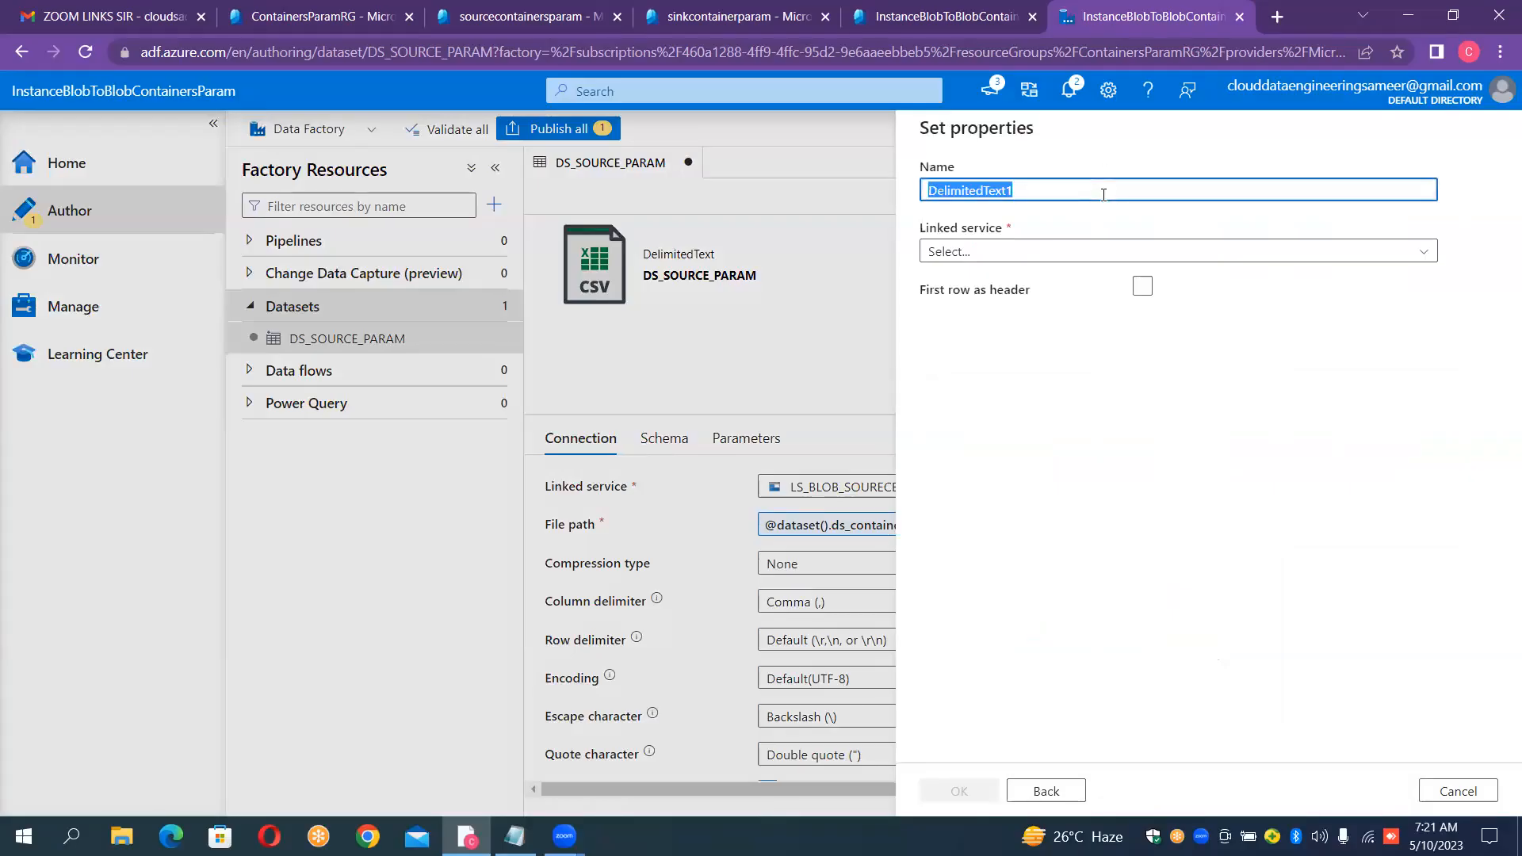
key("BackSpace")
type("DS_BLOB")
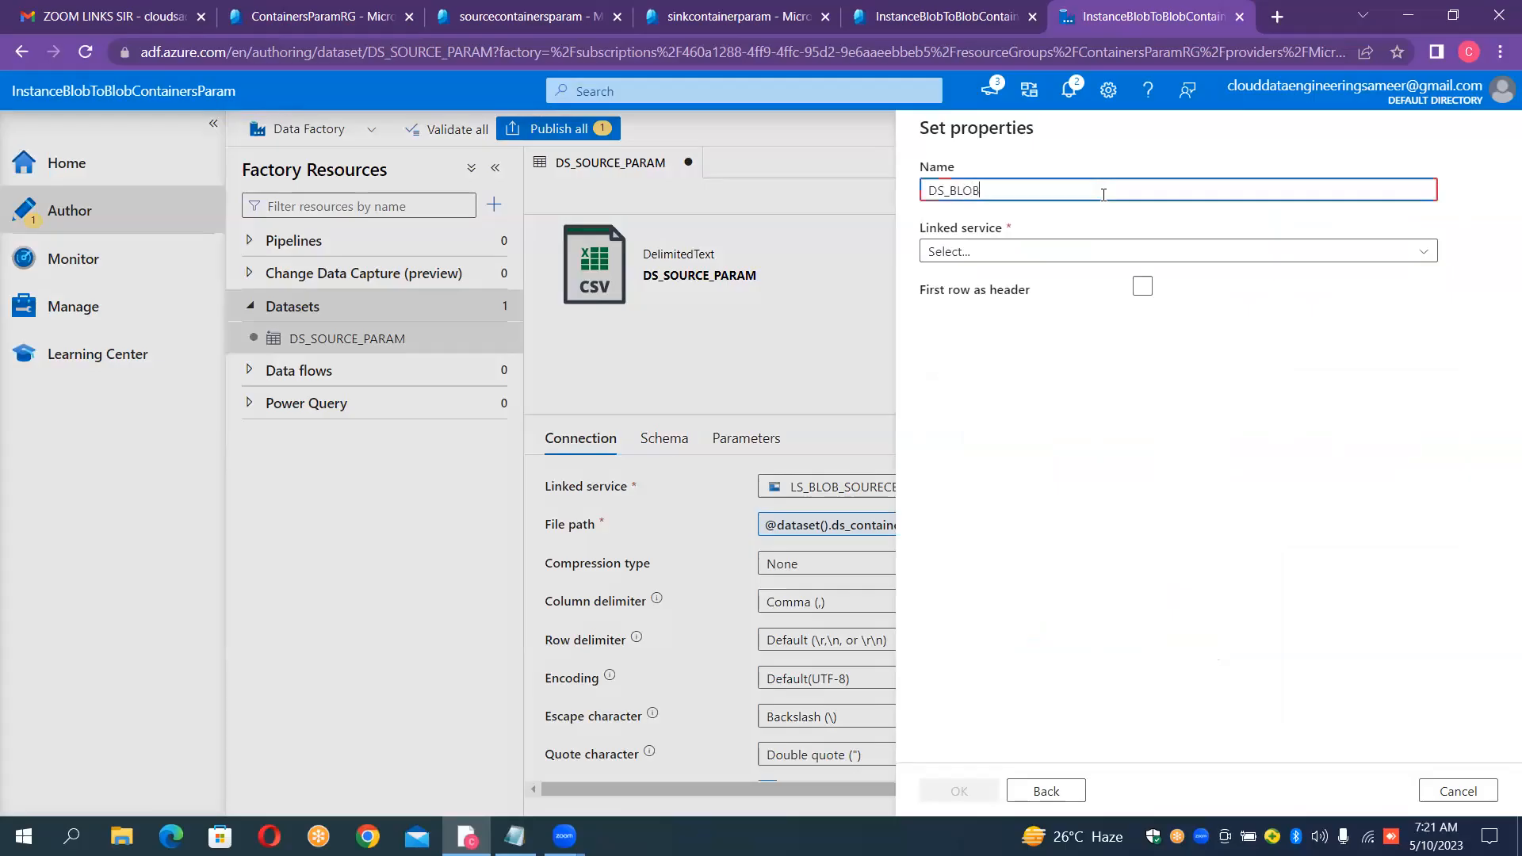
type("_SINK")
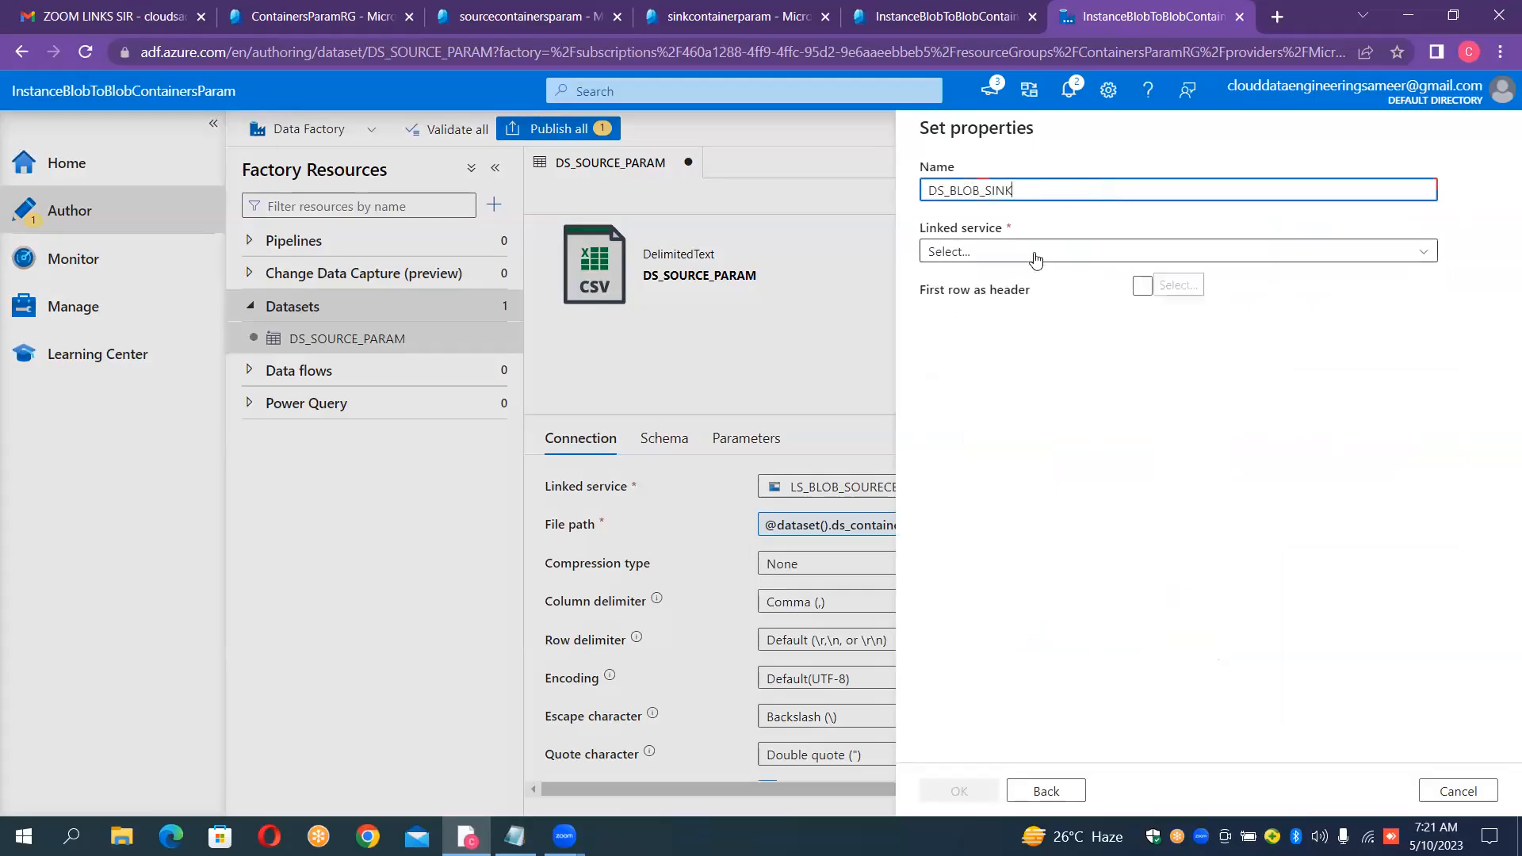
Link the dataset to LS_BLOB_SINK_PARAM, create it with an empty file path, and hide its properties
left_click(1033, 251)
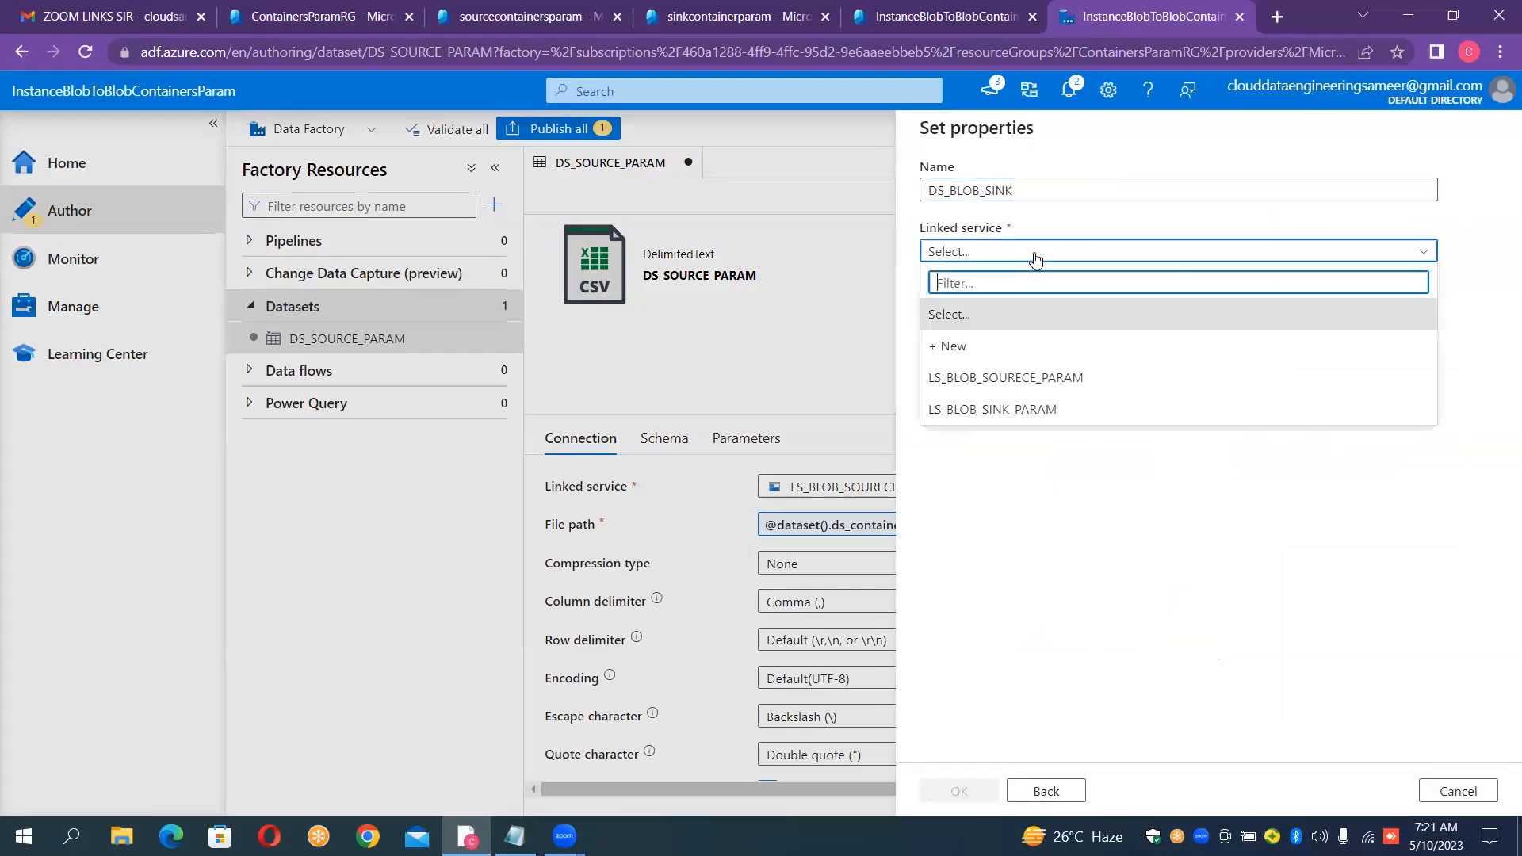
left_click(990, 408)
left_click(1018, 312)
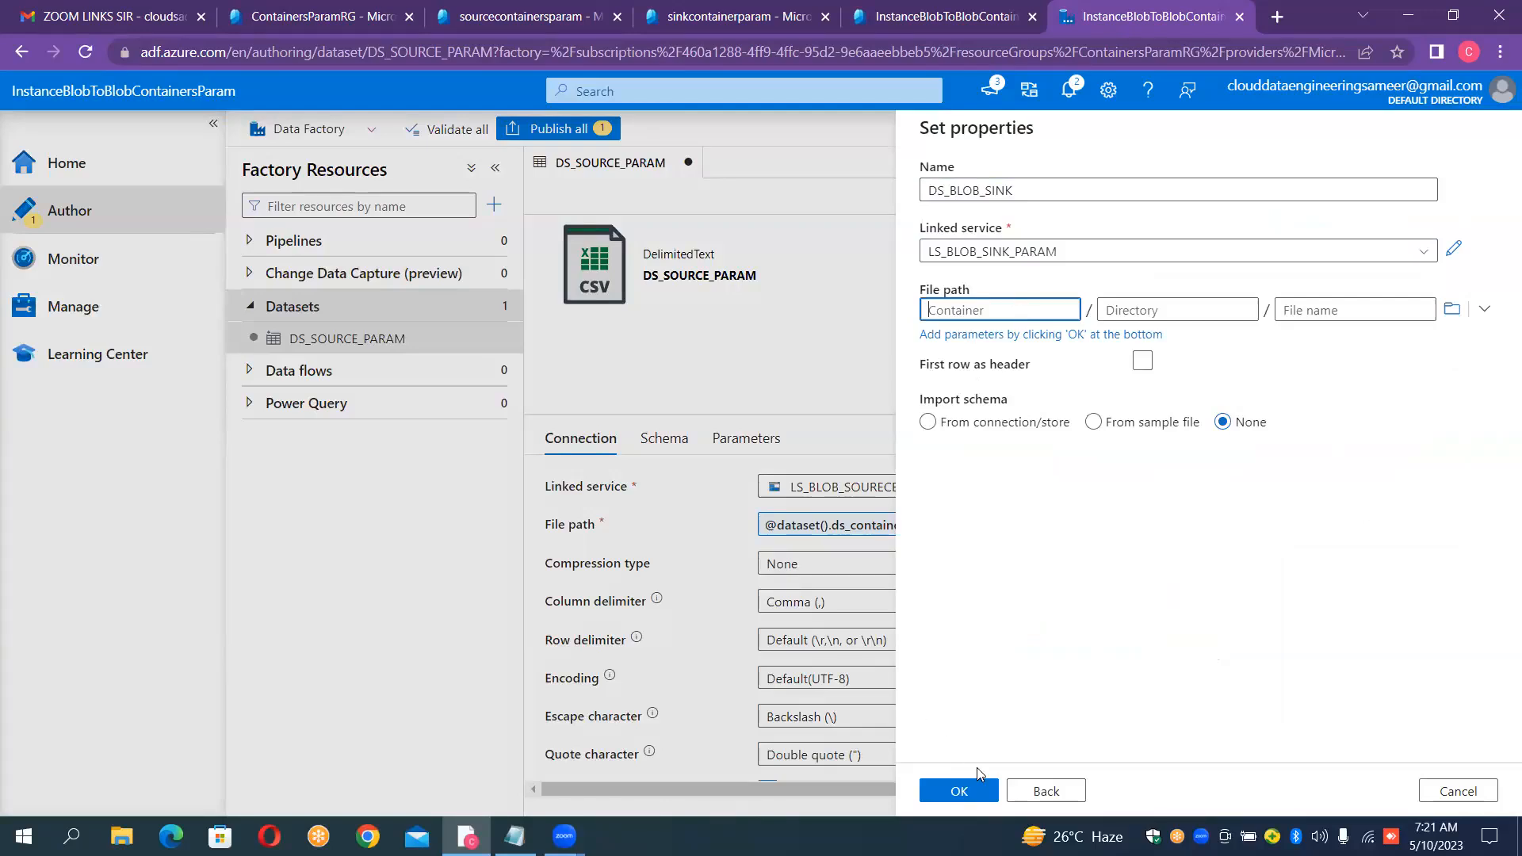
left_click(959, 791)
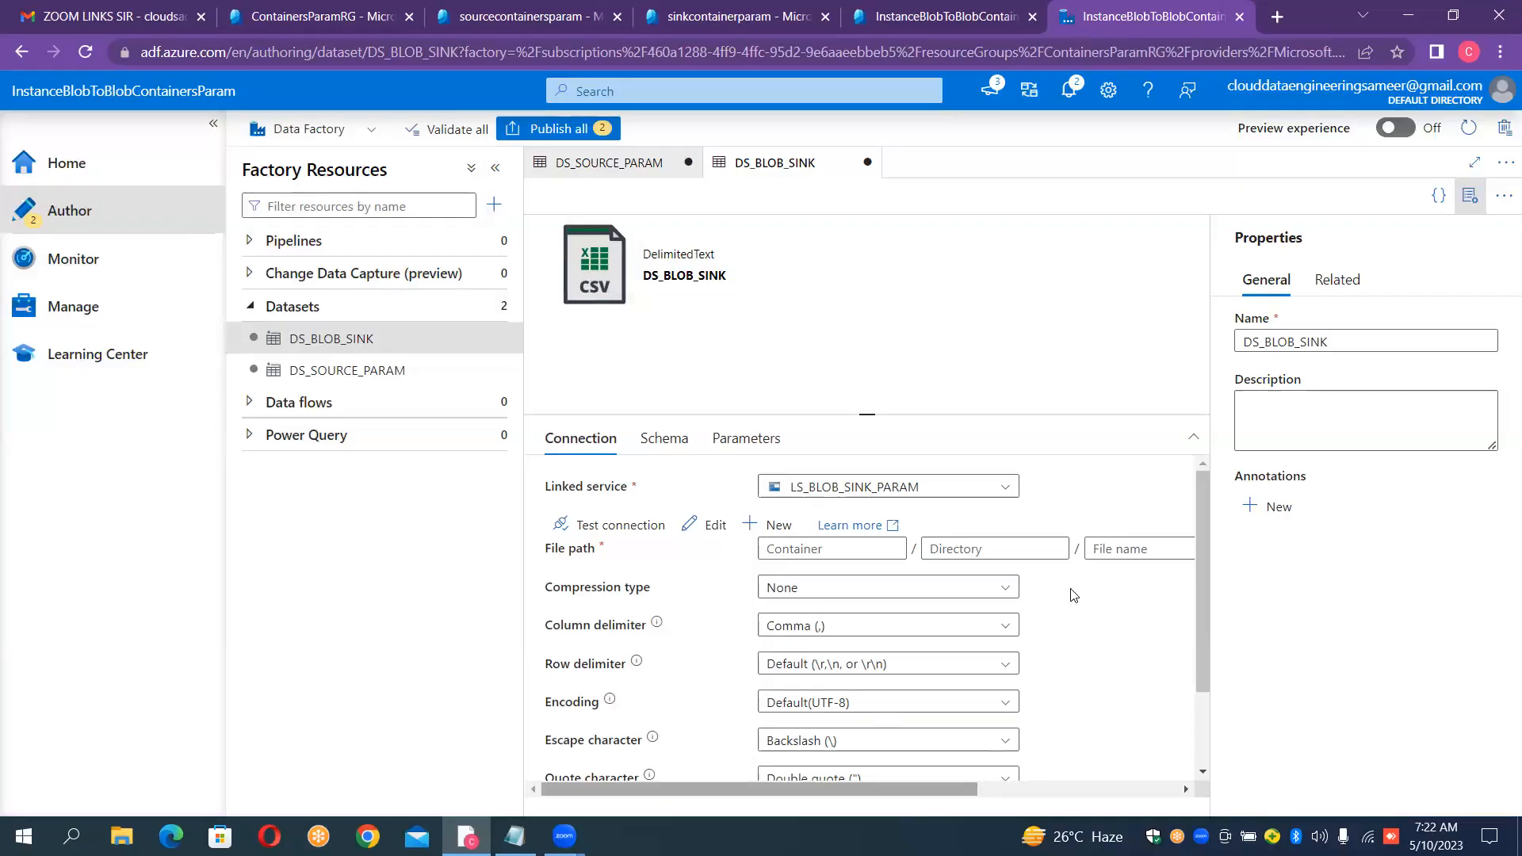
left_click(1469, 195)
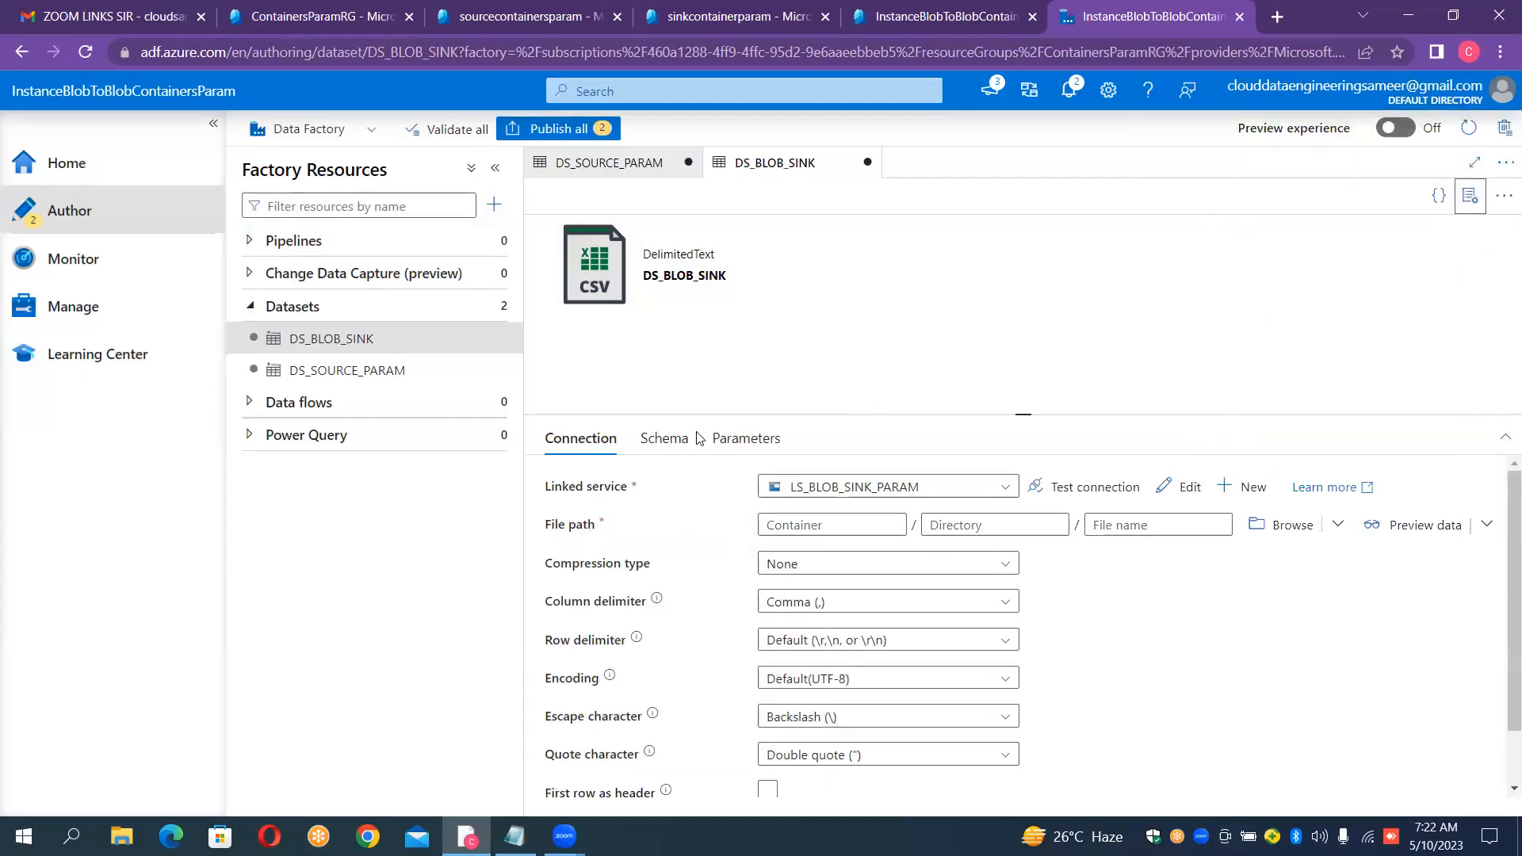
Add a String parameter named ds_sinkcontainer_param to the DS_BLOB_SINK dataset
left_click(735, 441)
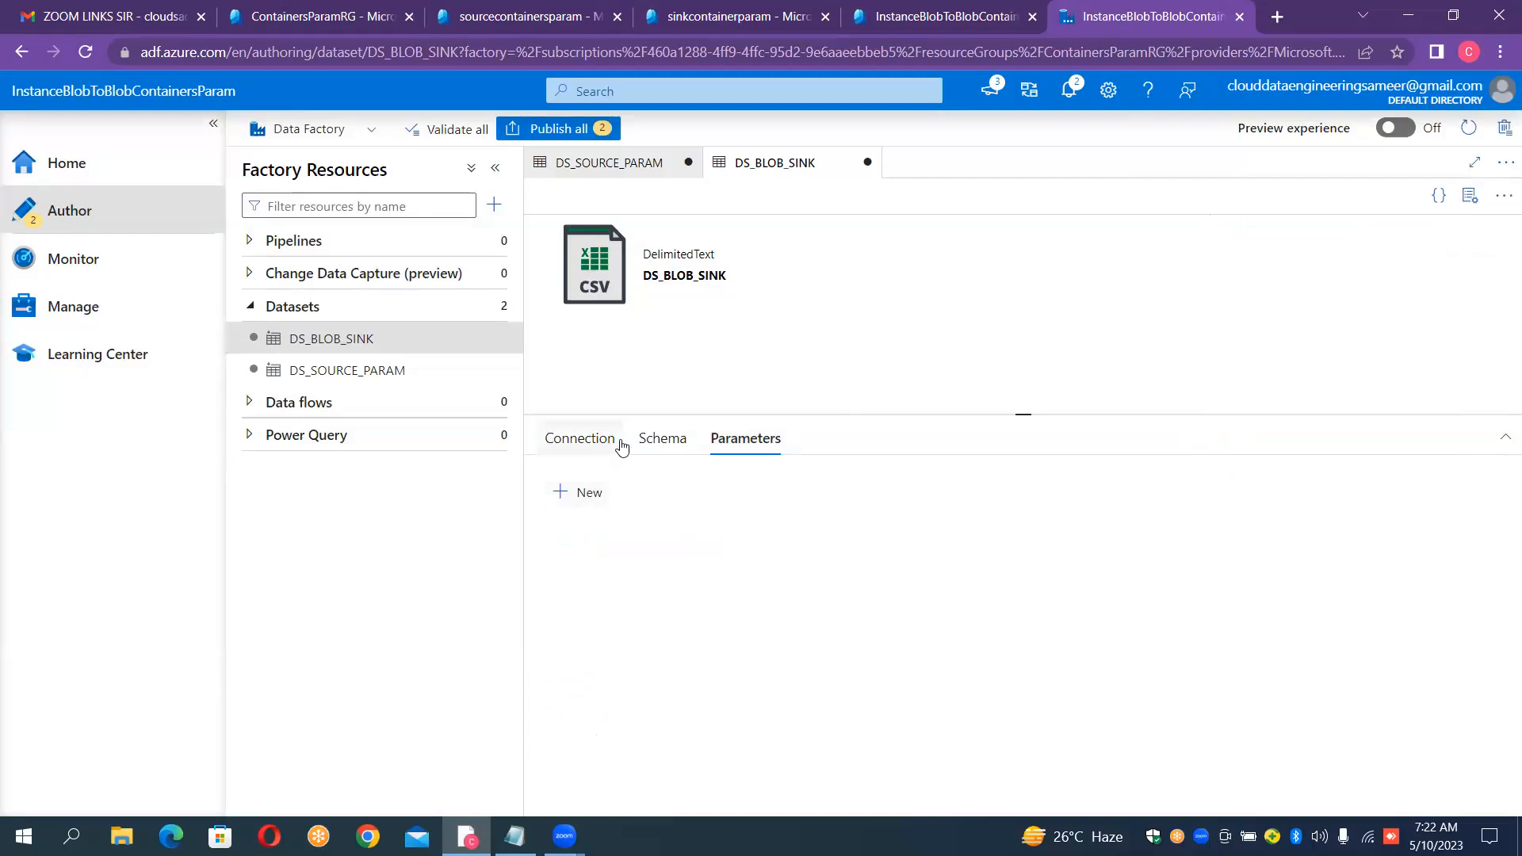
left_click(558, 500)
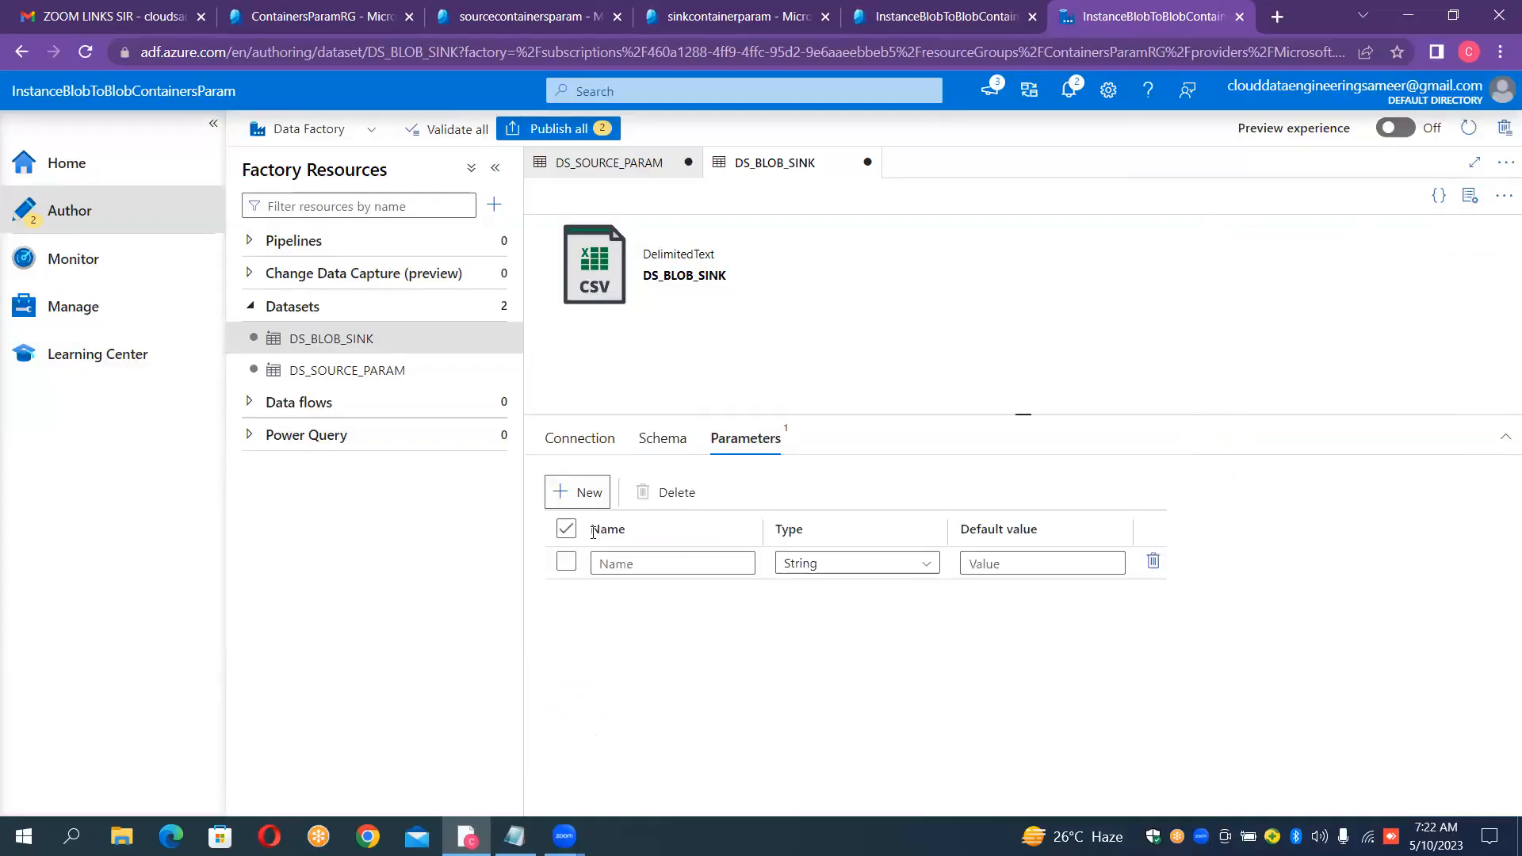
left_click(635, 570)
type("ds")
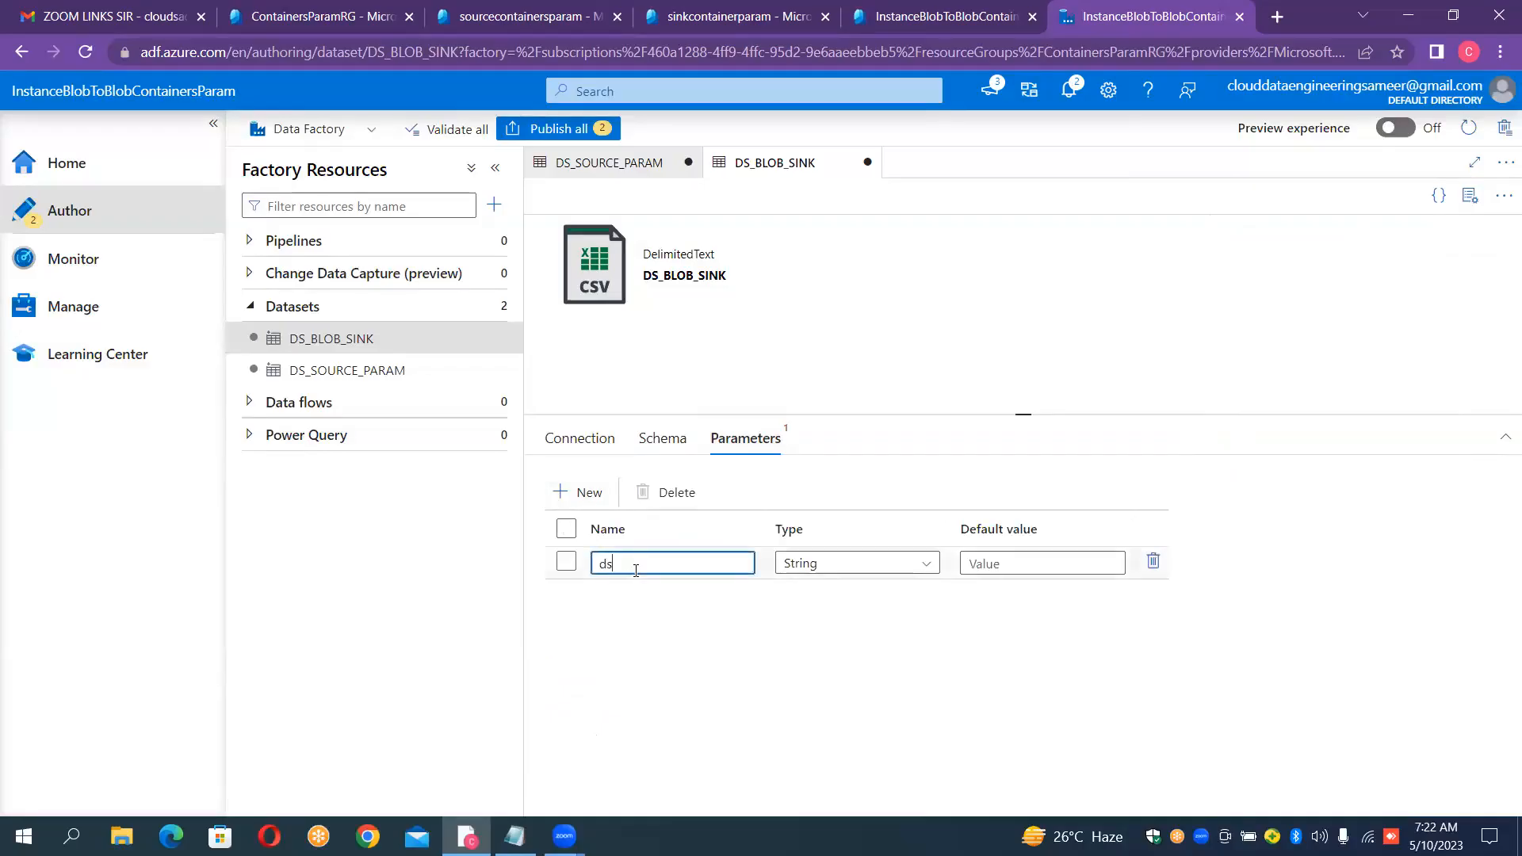
type("_sinkcontainer")
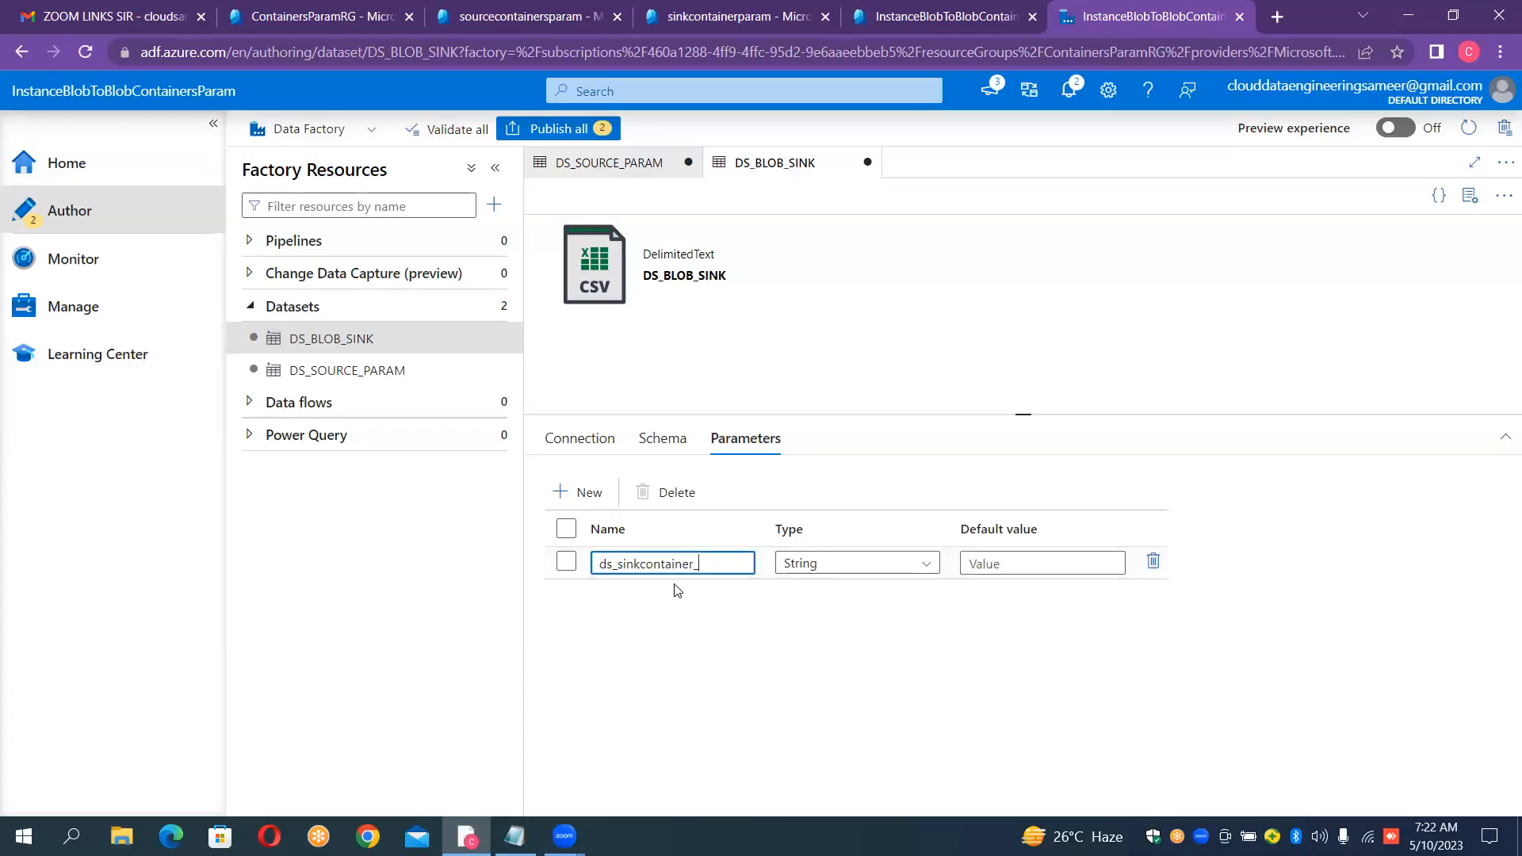
type("_param")
left_click(586, 447)
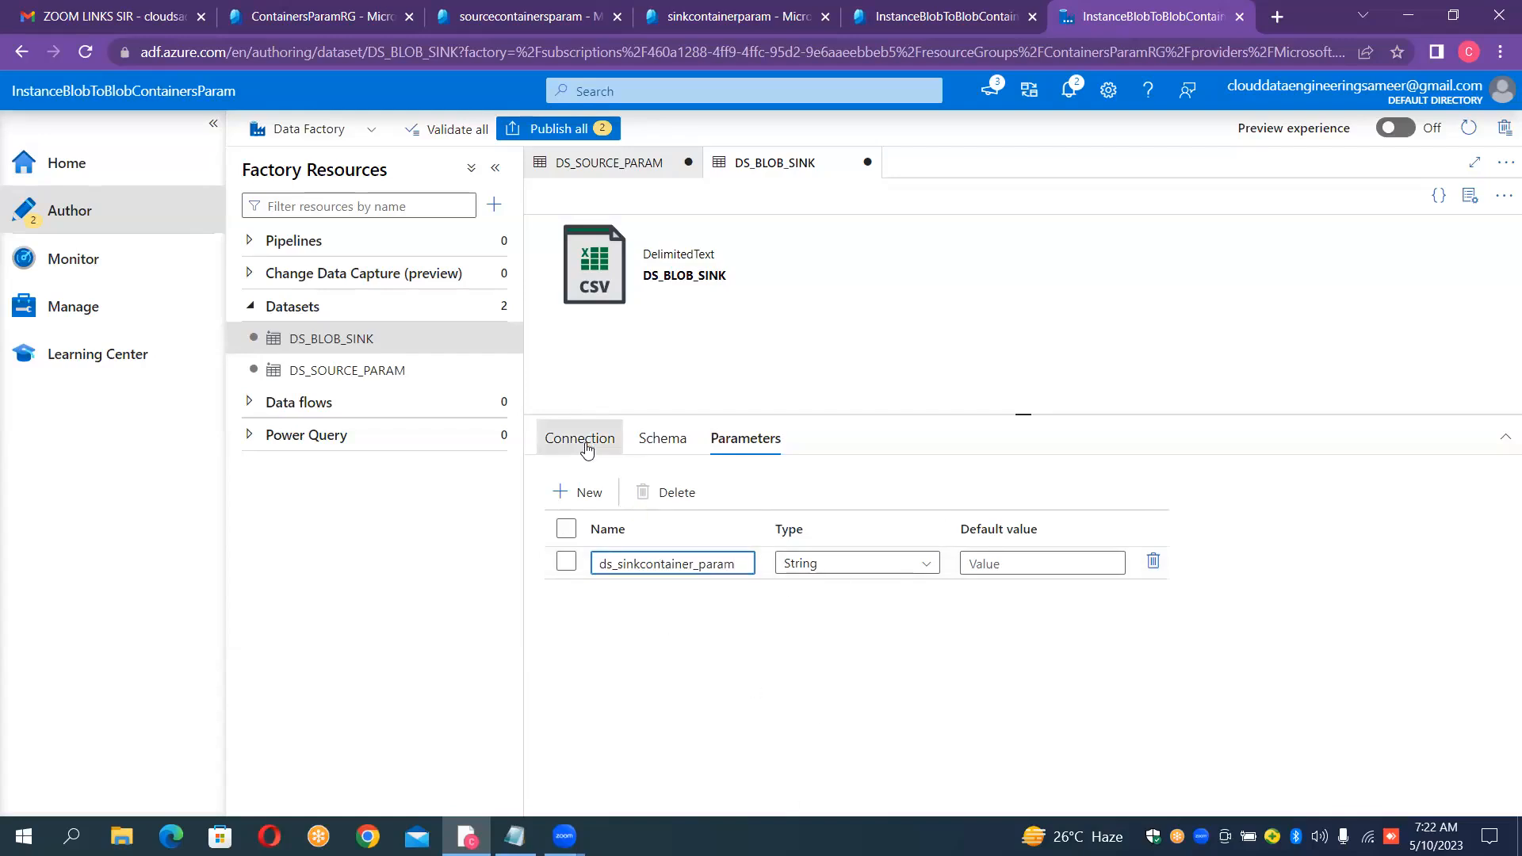
left_click(796, 526)
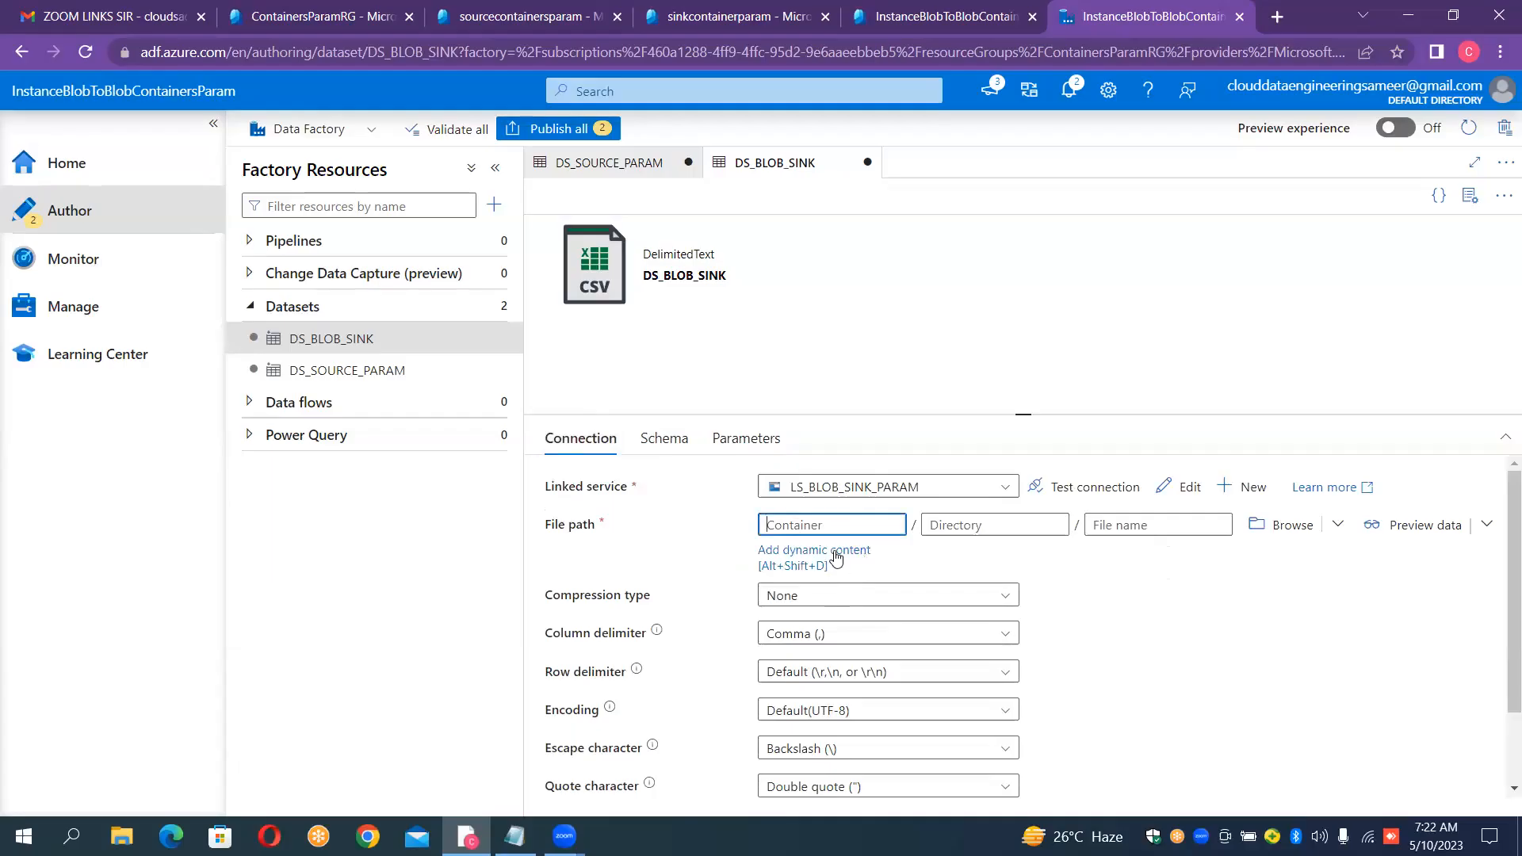
left_click(836, 557)
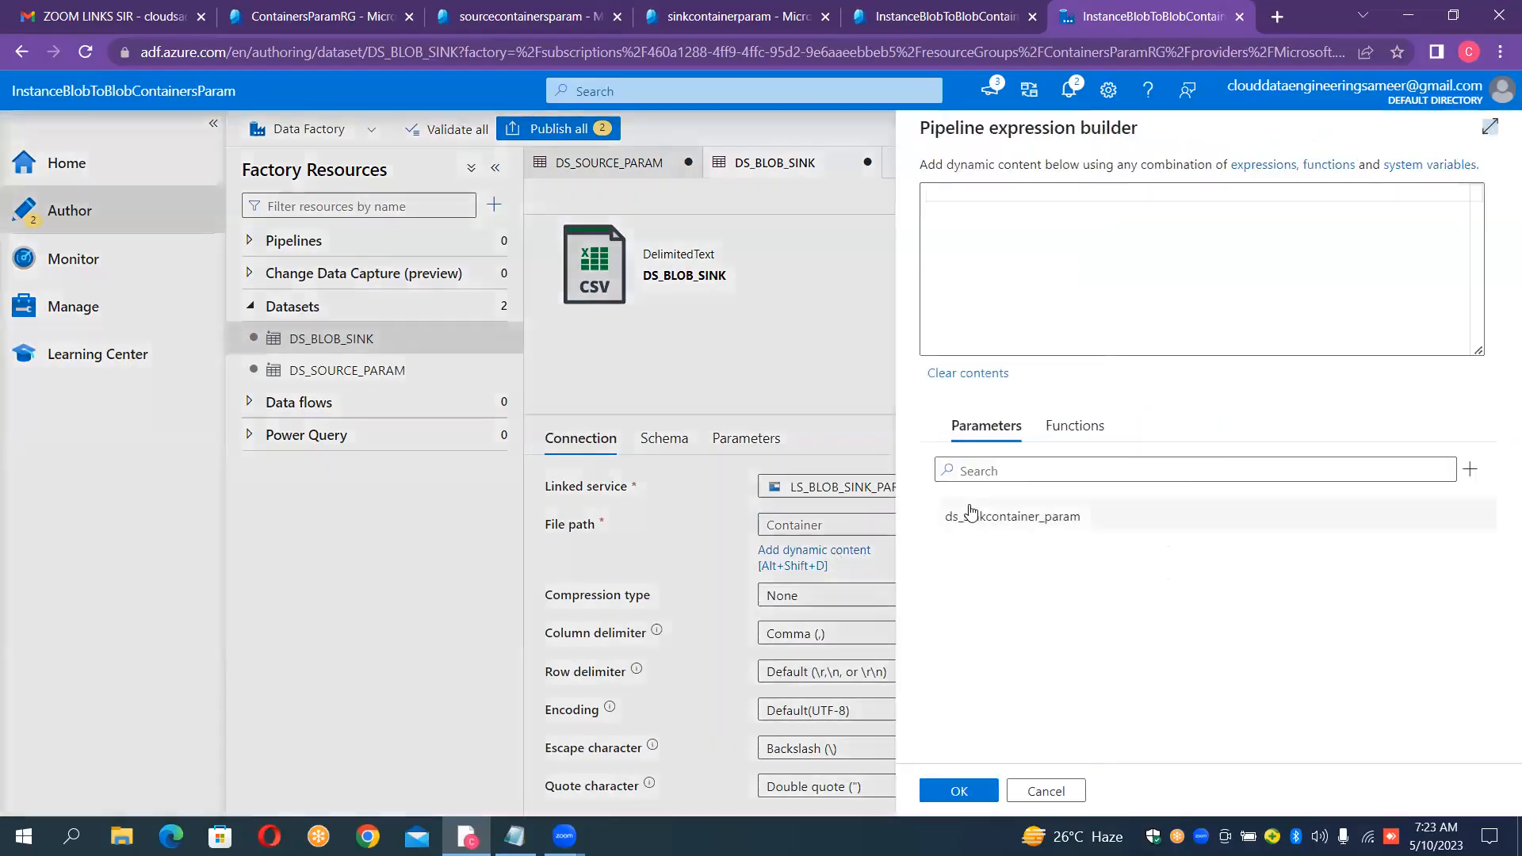
left_click(984, 522)
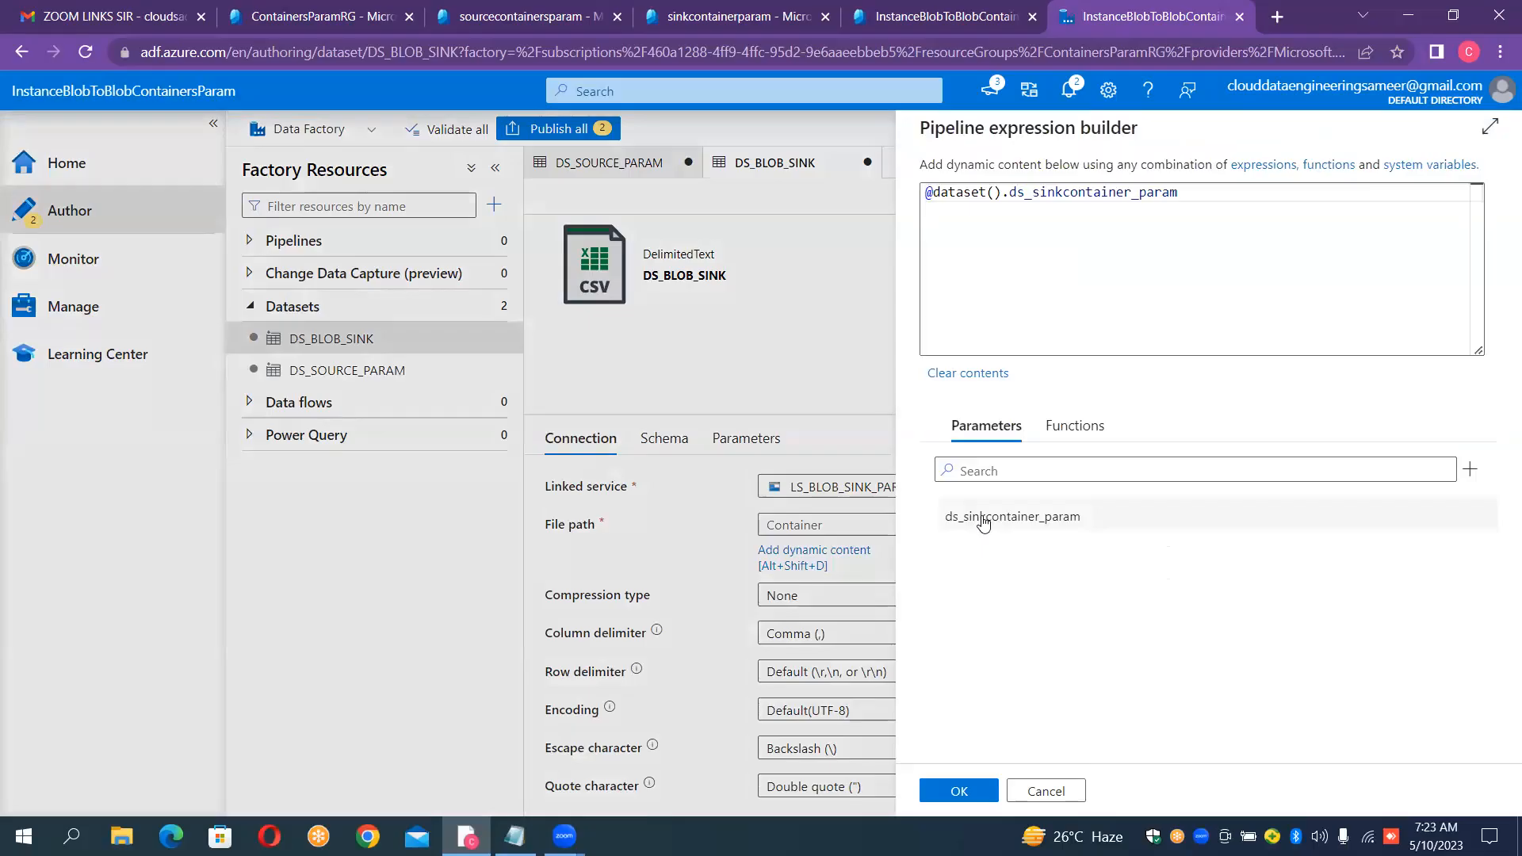
left_click(959, 790)
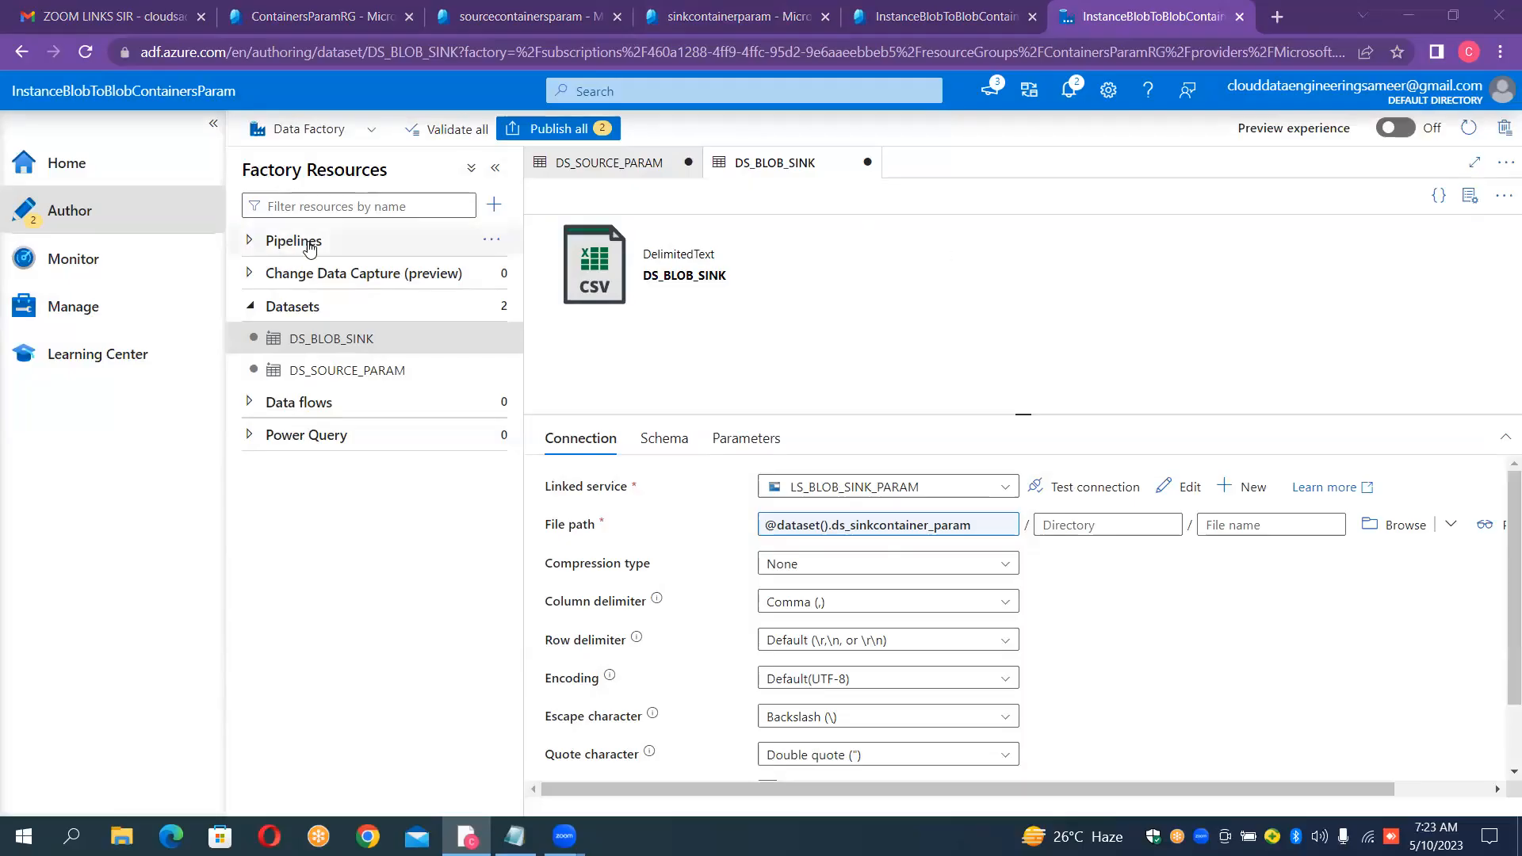
Create a new pipeline named PL_CONTAINER_PARAM and hide its properties
left_click(487, 242)
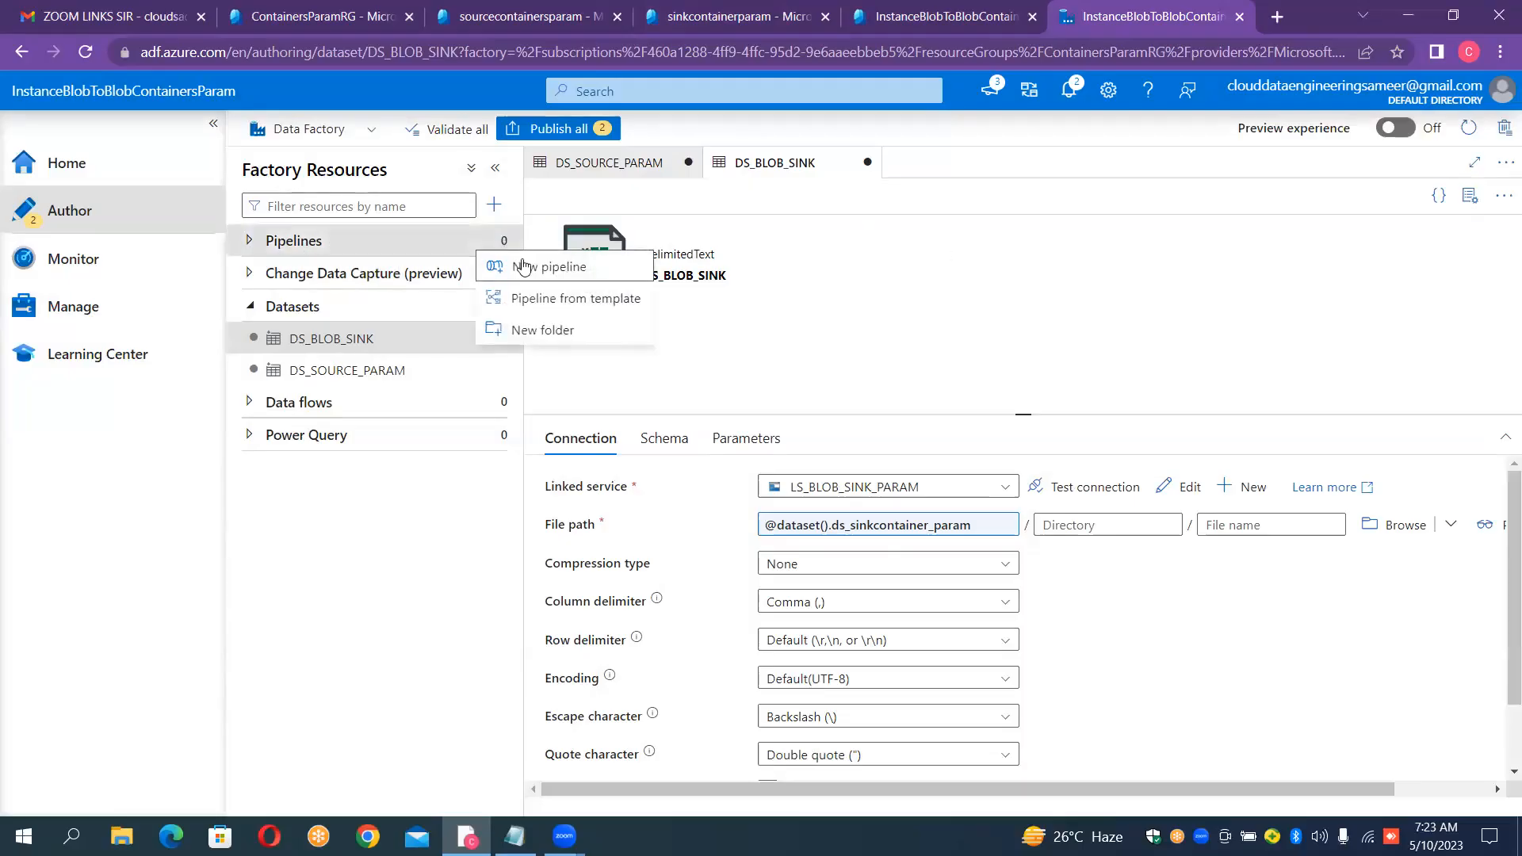
left_click(528, 270)
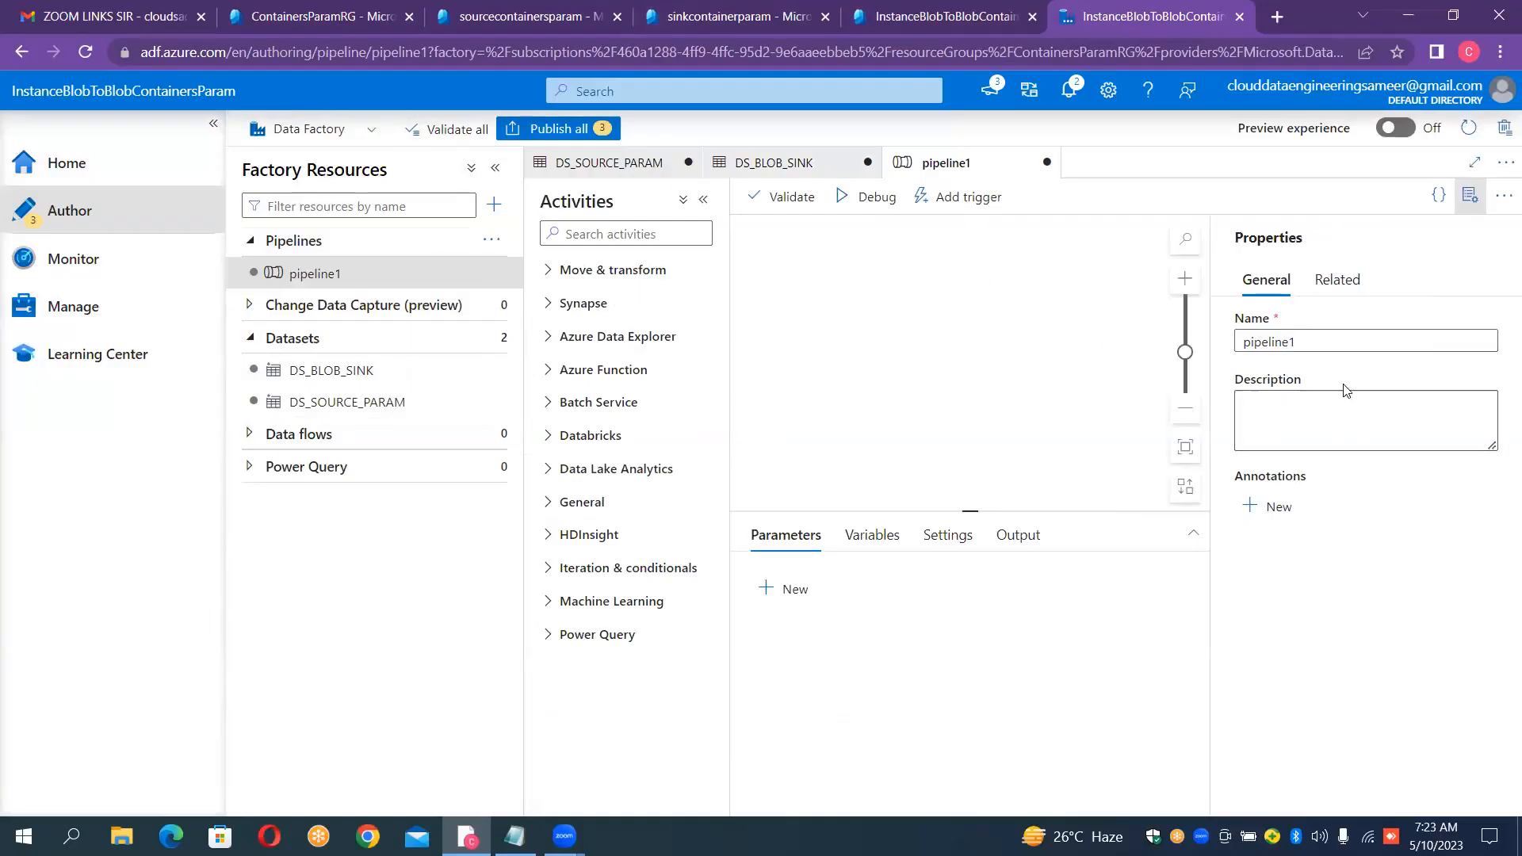
left_click(1341, 345)
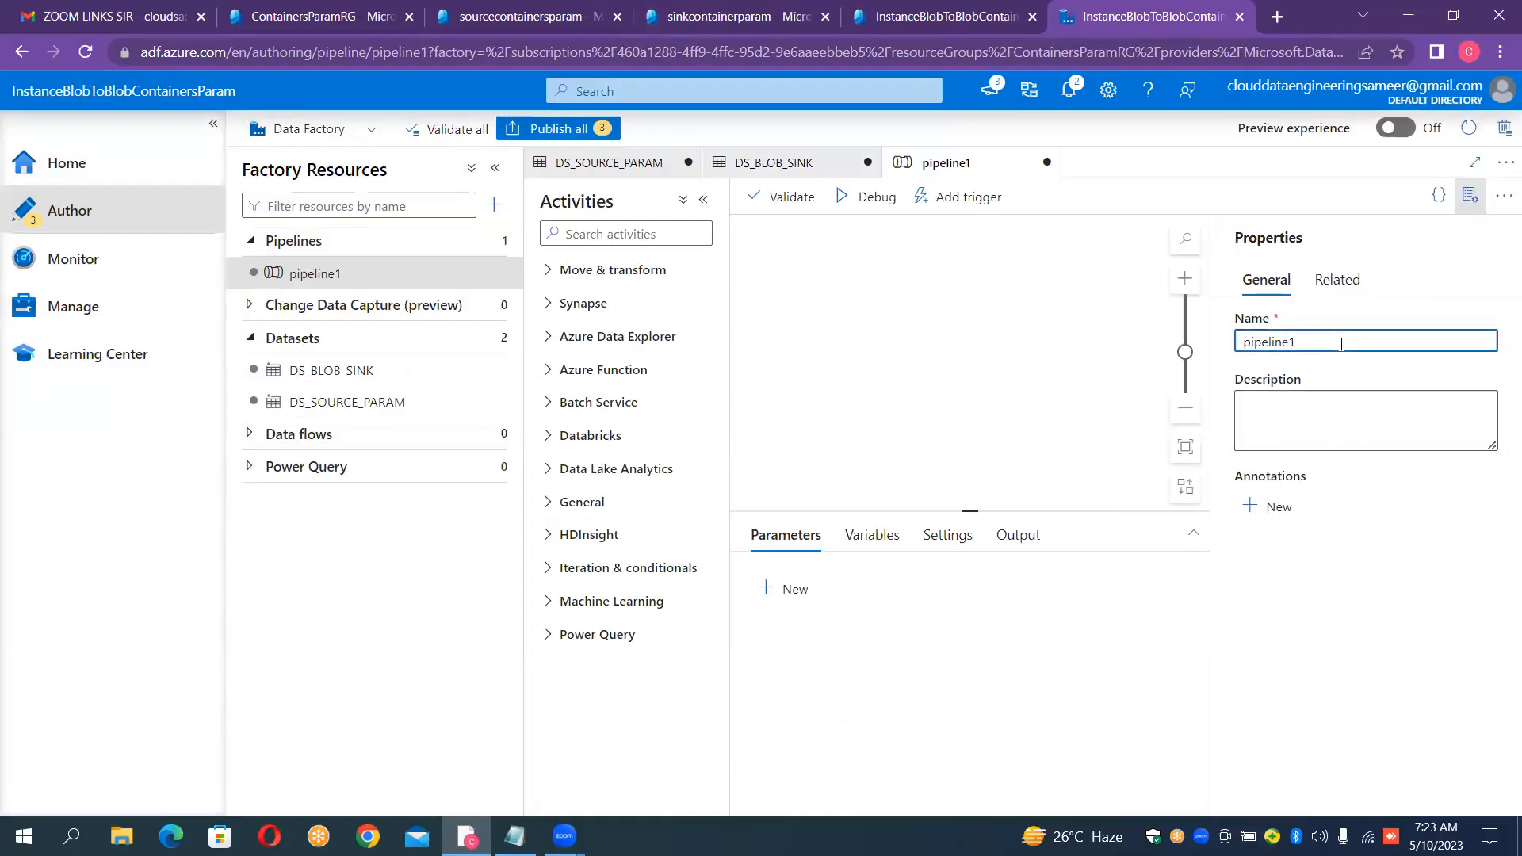
key("ctrl+a")
key("BackSpace")
type("PL_")
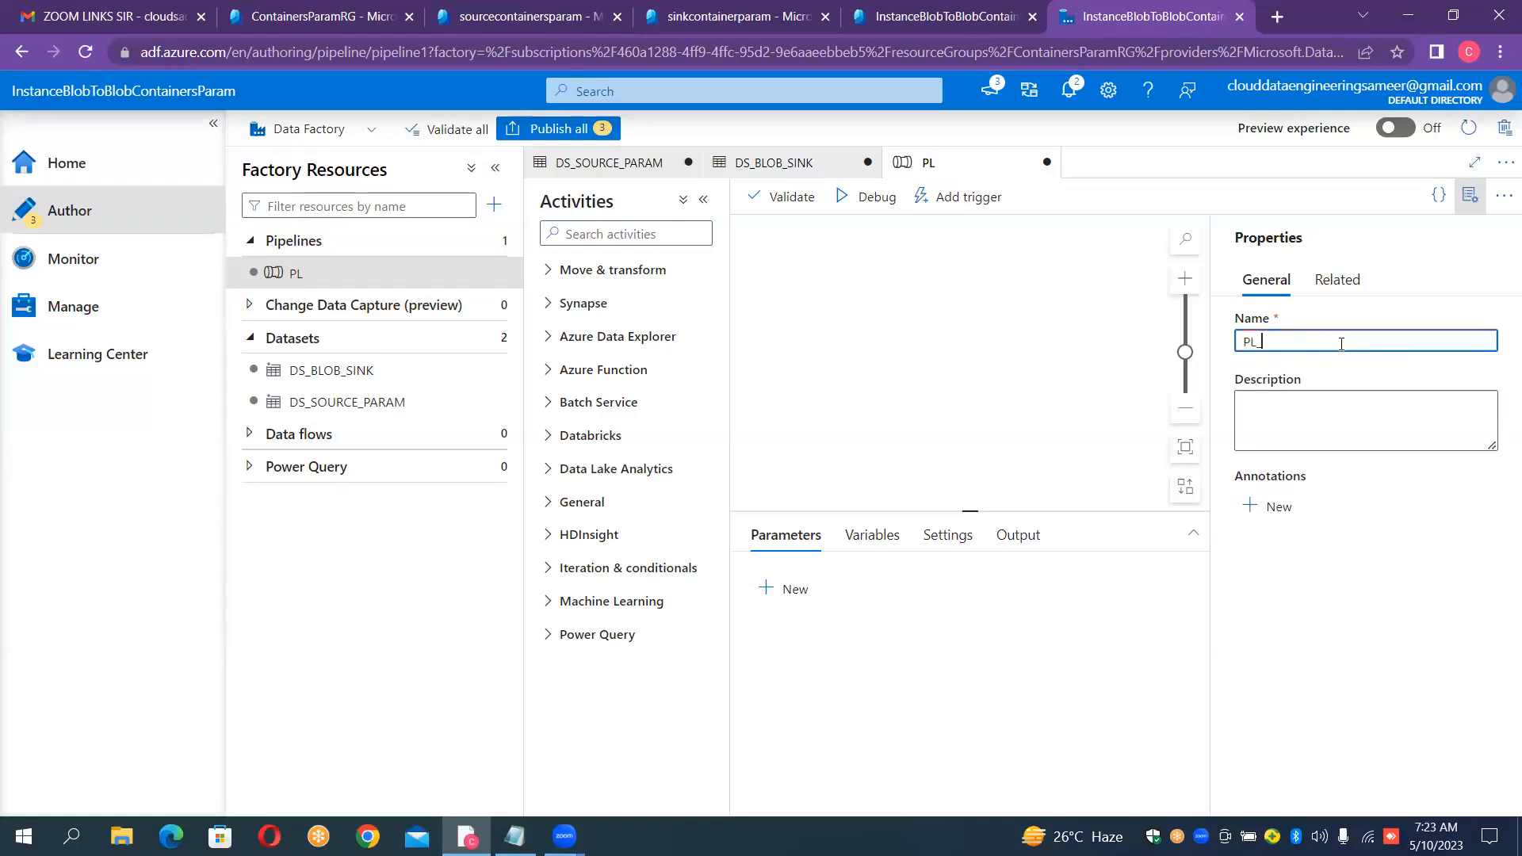
type("CONTAINER")
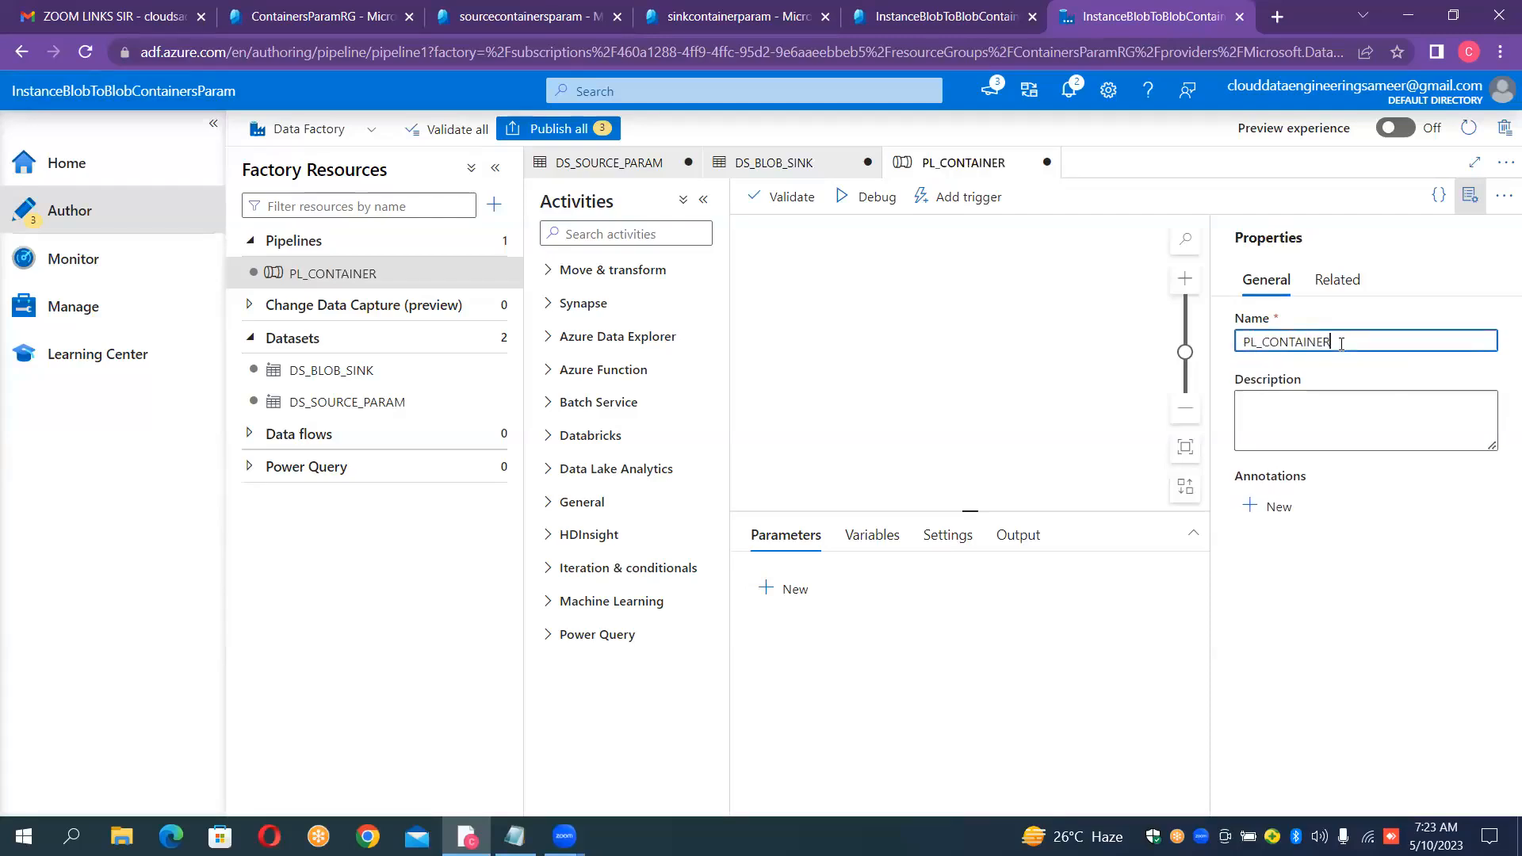
type("_PARAM")
left_click(1470, 195)
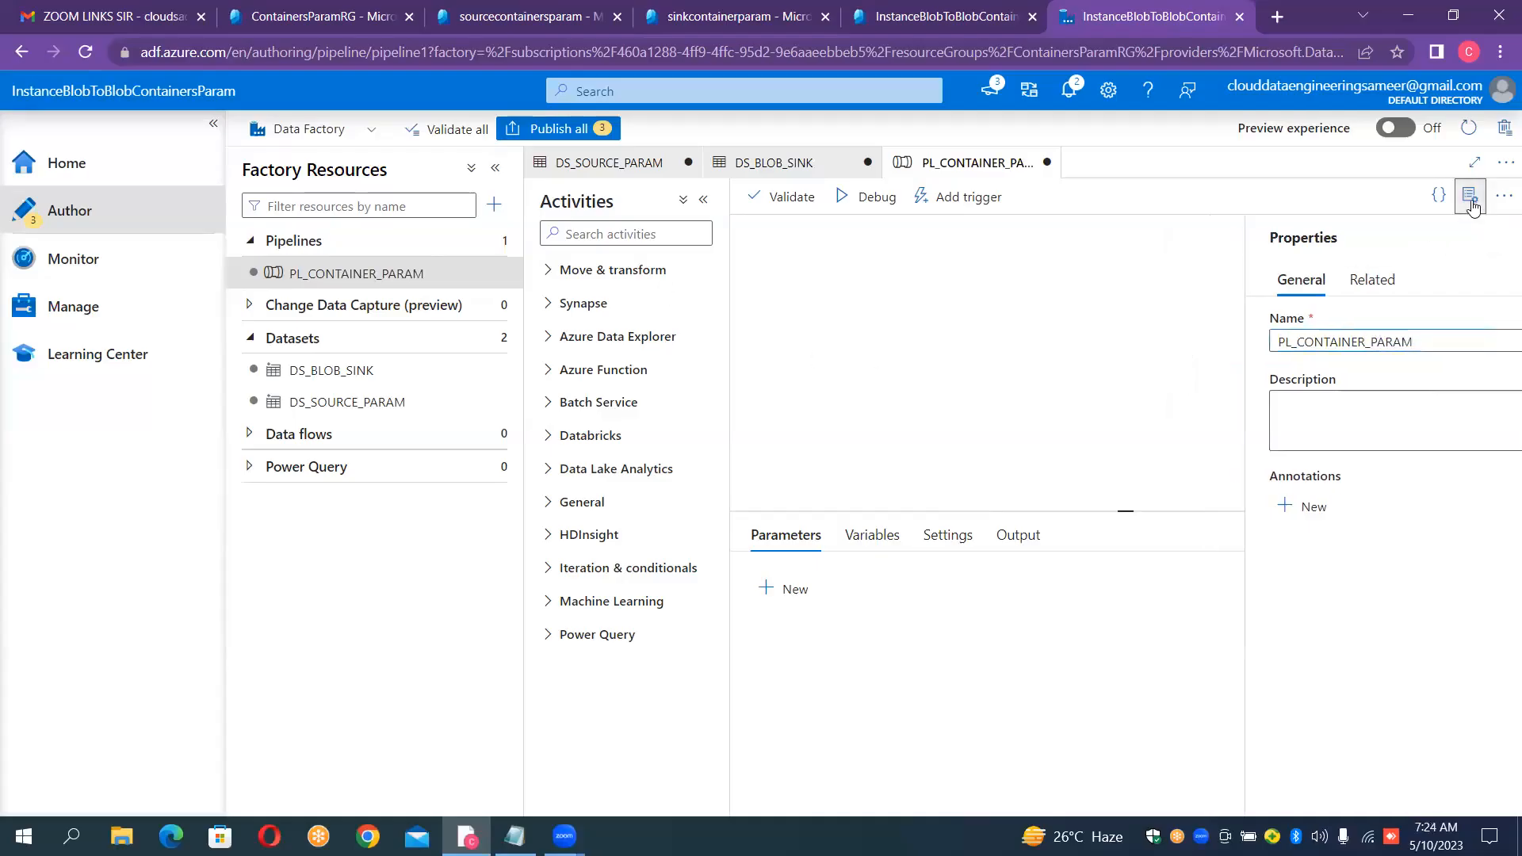
Add a Copy data activity to the PL_CONTAINER_PARAM pipeline canvas and collapse the factory resources pane
left_click(616, 272)
left_click_drag(610, 308, 954, 317)
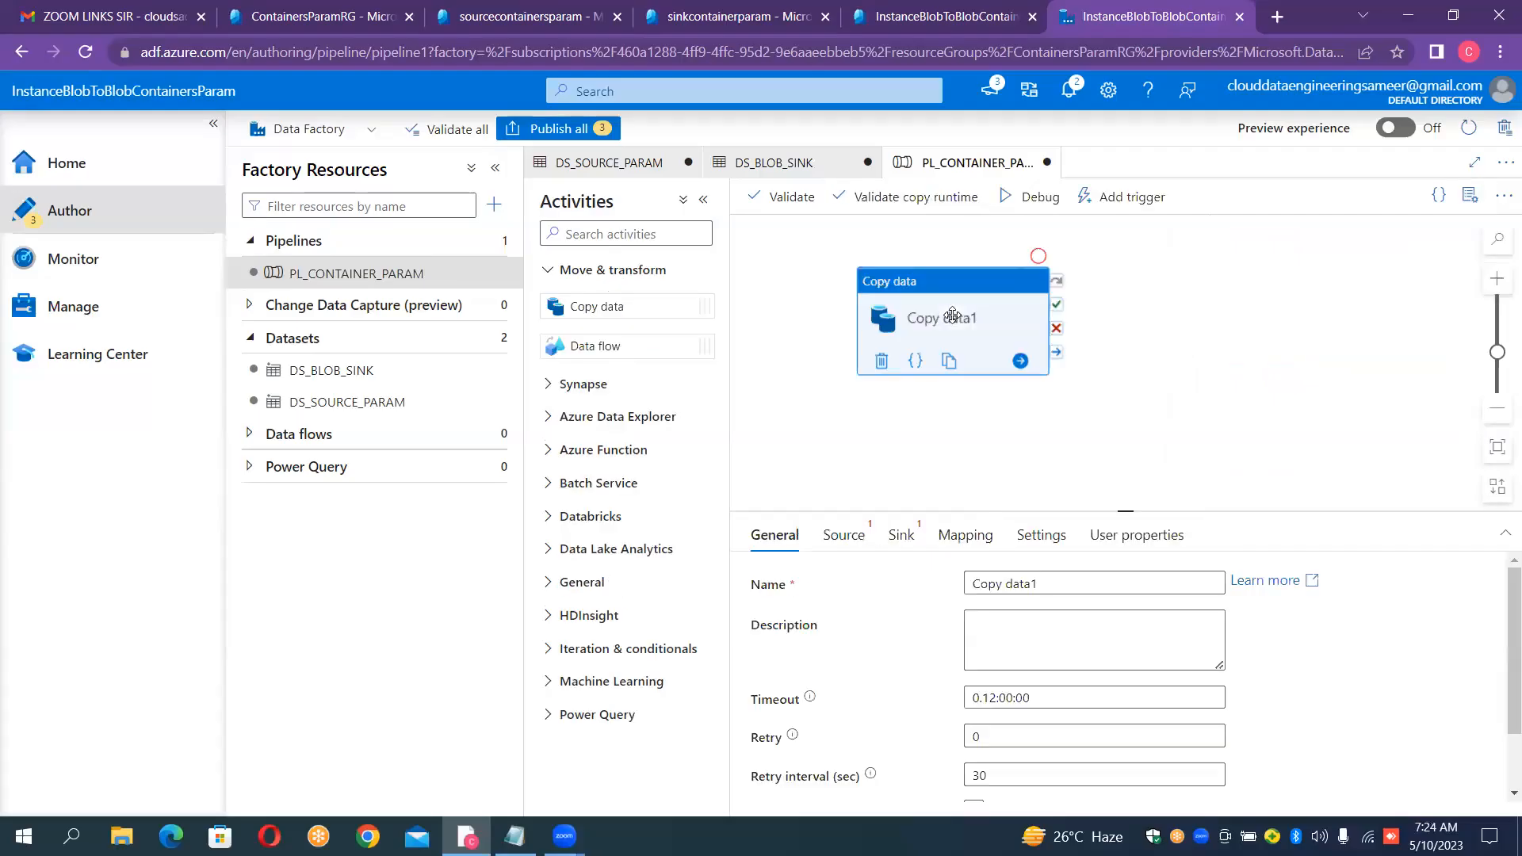
left_click(498, 172)
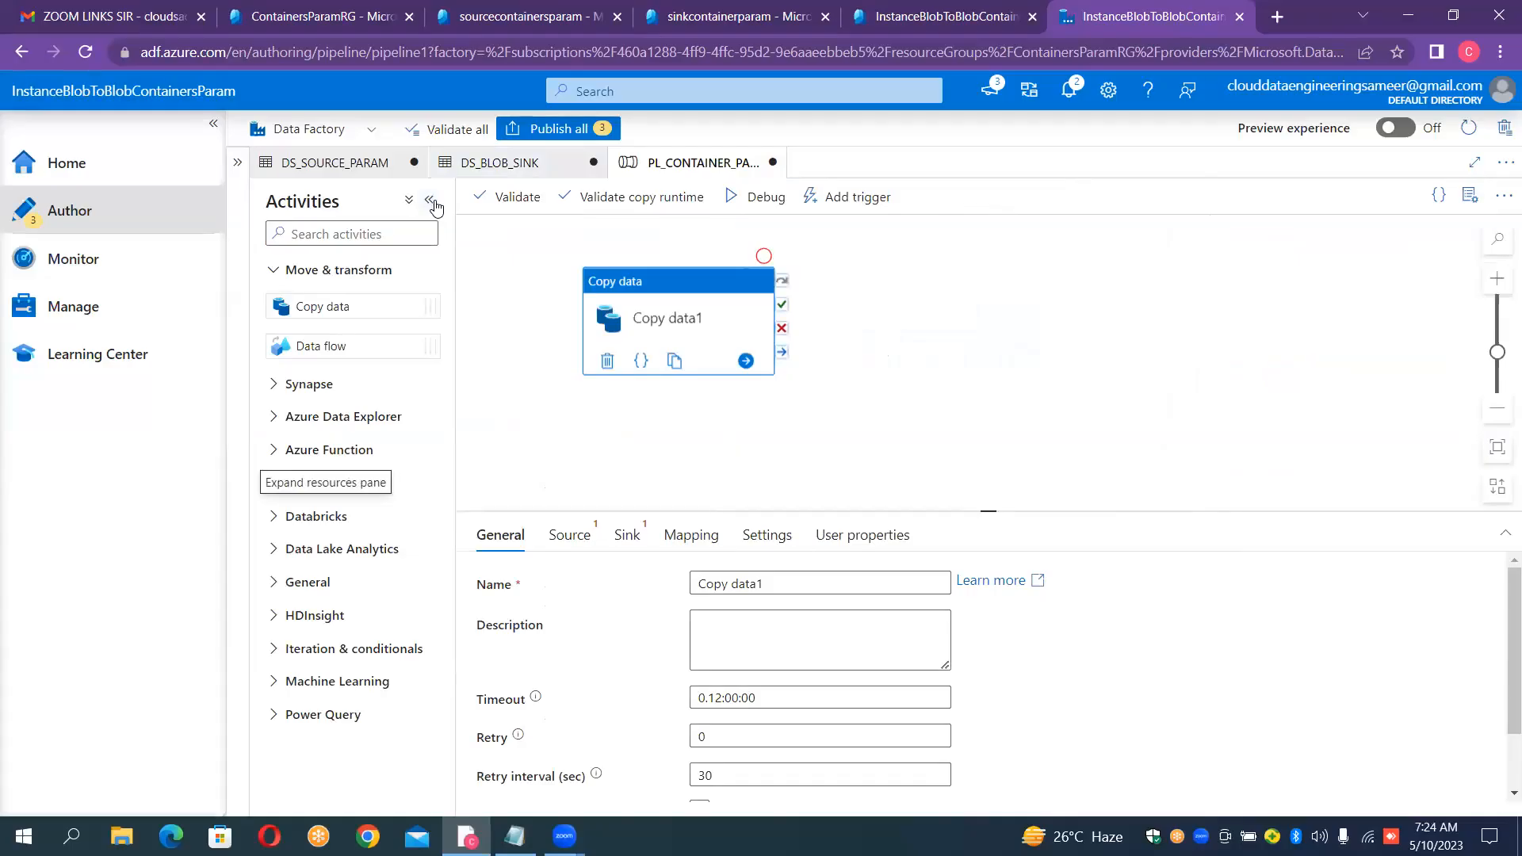
Collapse the activities pane, shift the Copy data1 activity toward the canvas centre, and set its source dataset to DS_SOURCE_PARAM
left_click(431, 201)
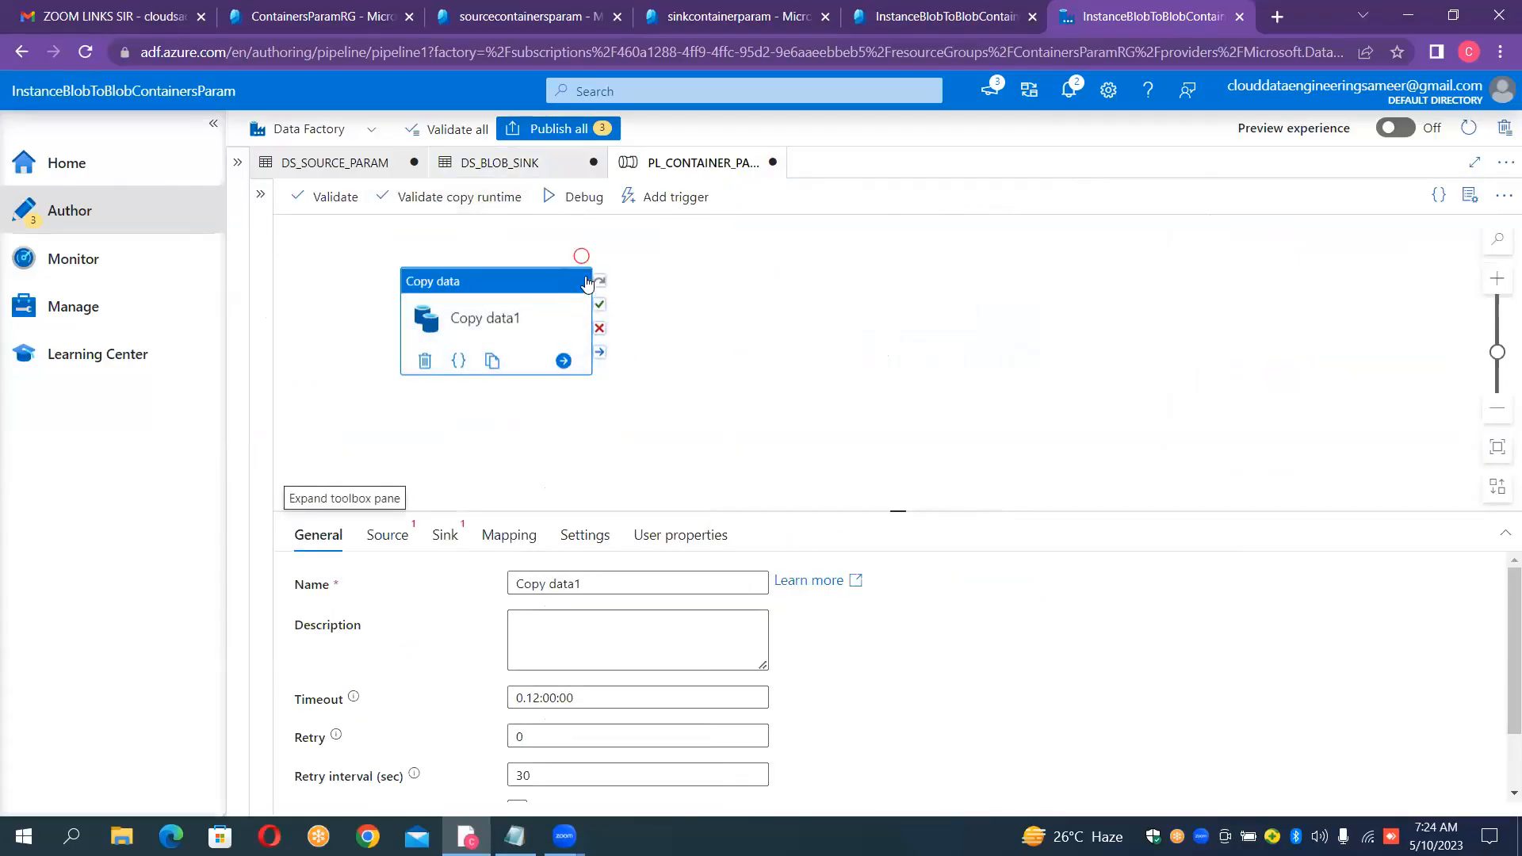
left_click_drag(558, 275, 779, 273)
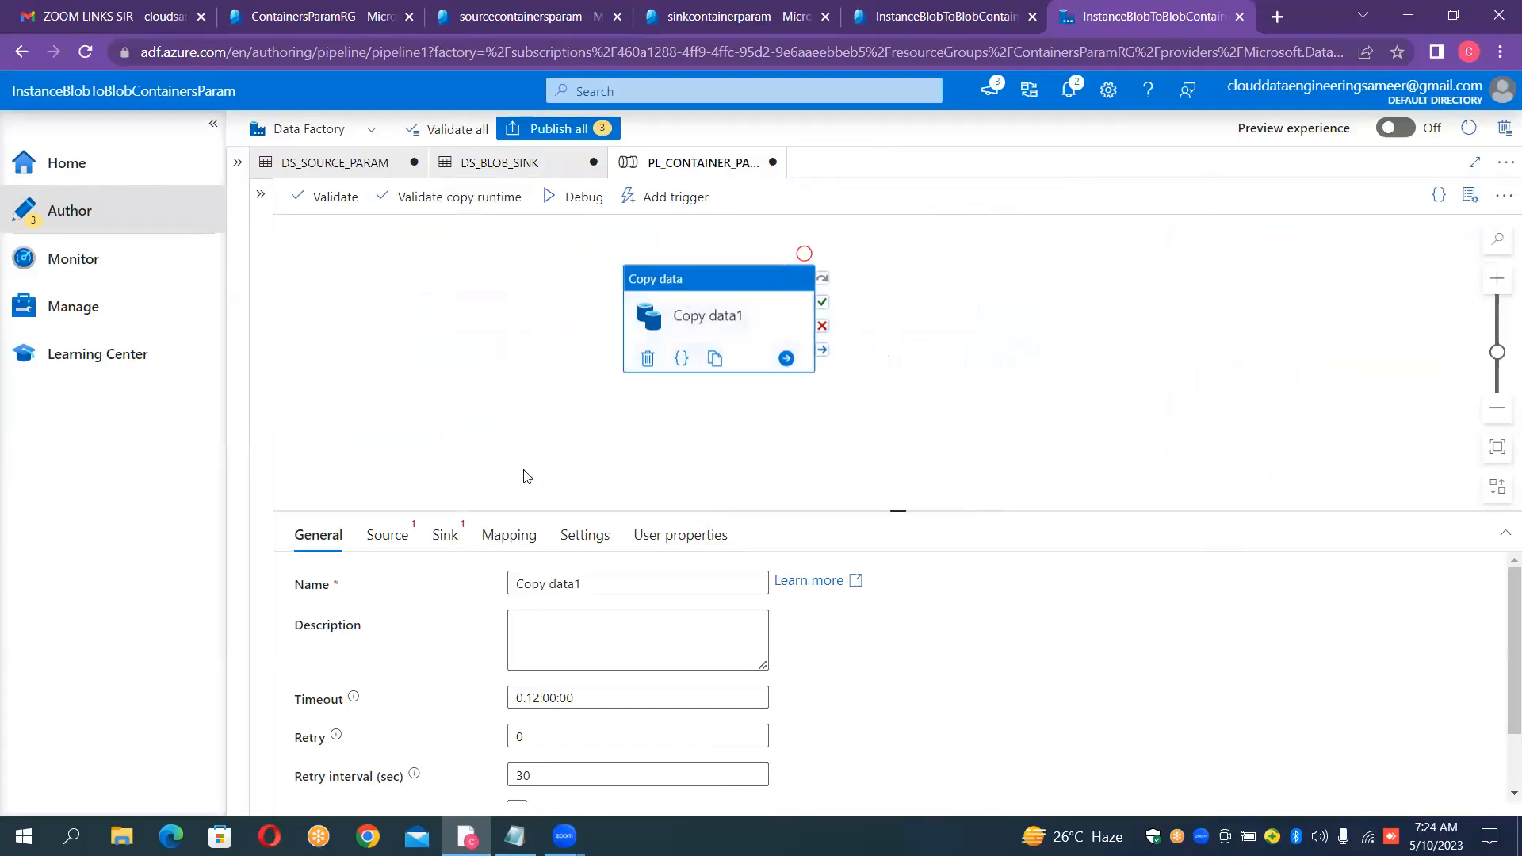
left_click(396, 537)
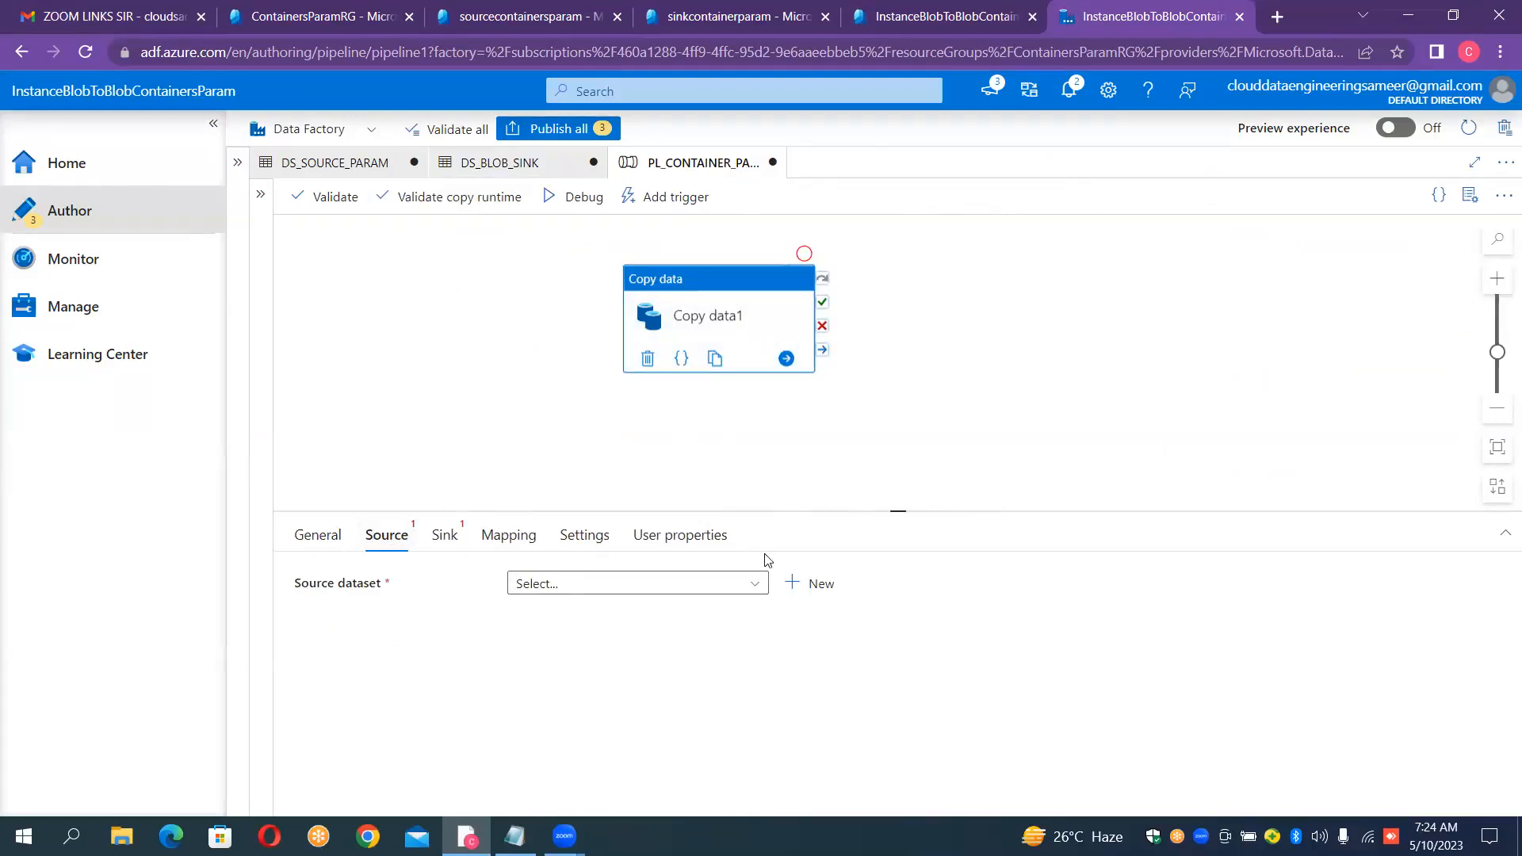
left_click(753, 585)
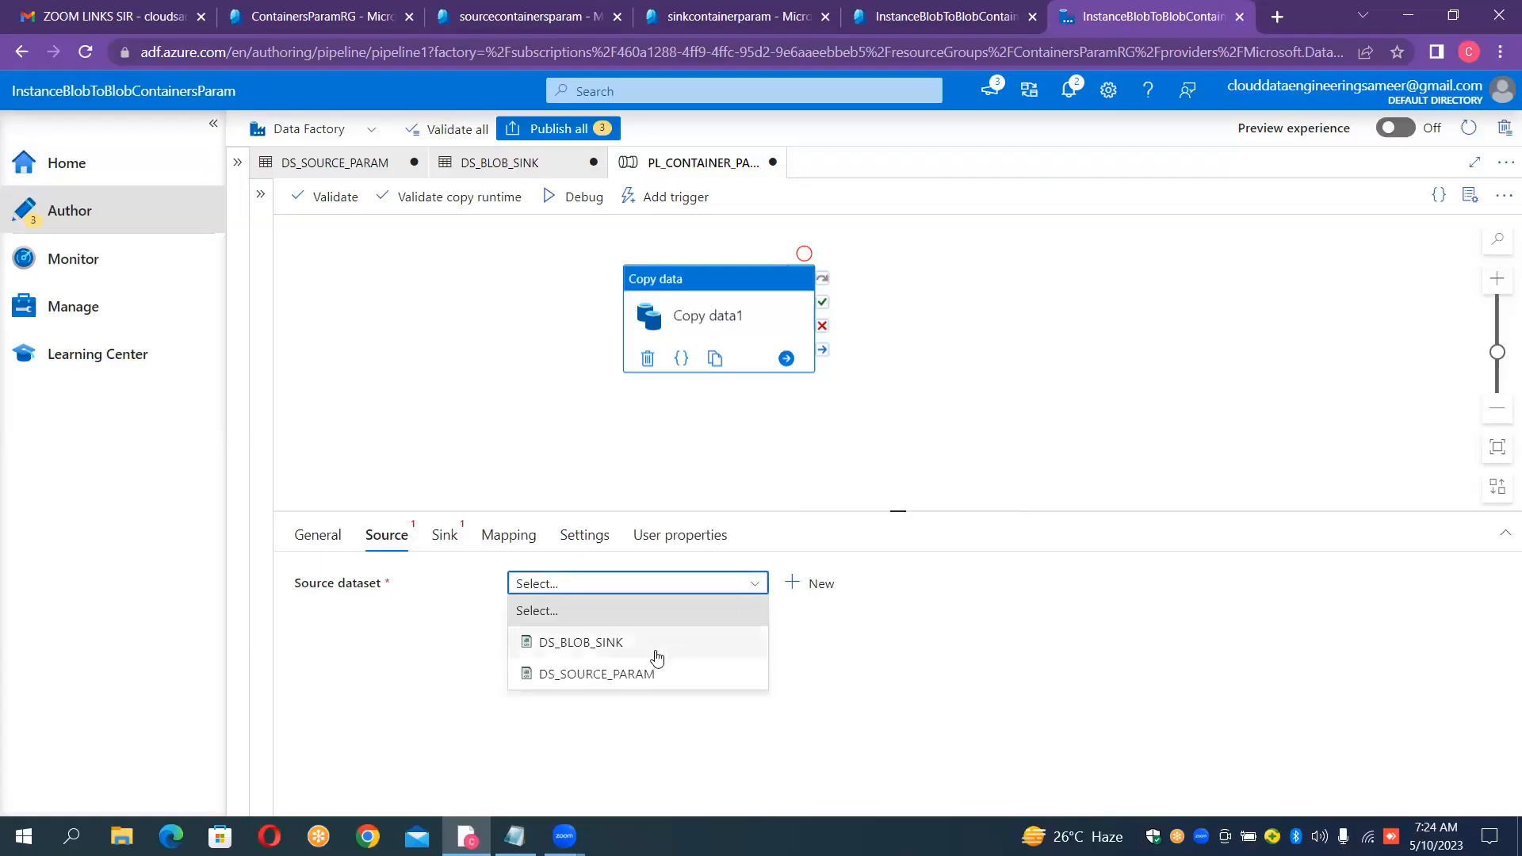
left_click(636, 677)
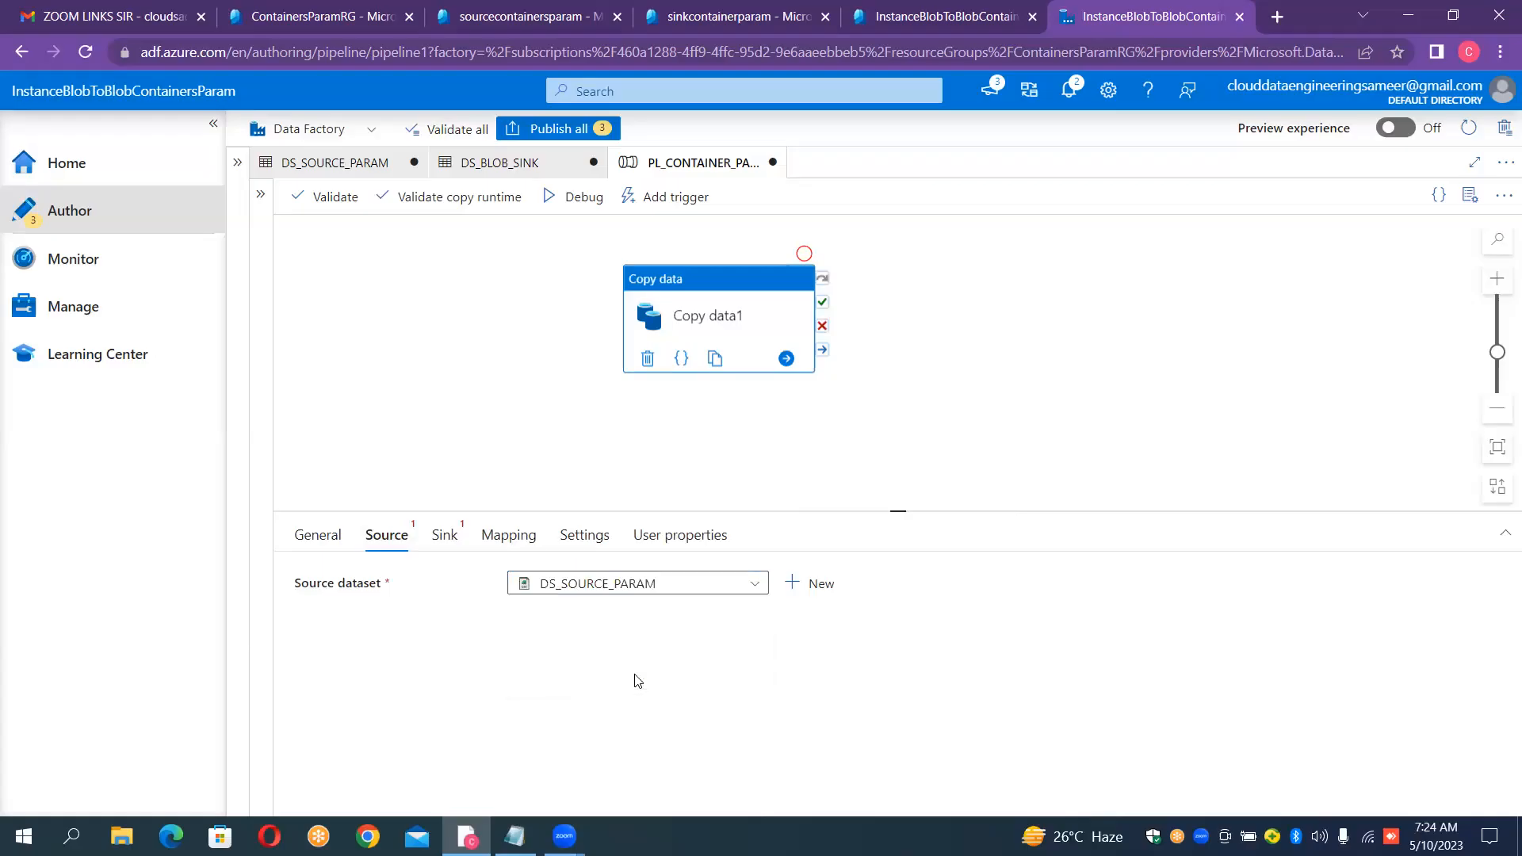
Set the sink dataset of the Copy data1 activity to DS_BLOB_SINK
left_click(442, 537)
left_click(570, 587)
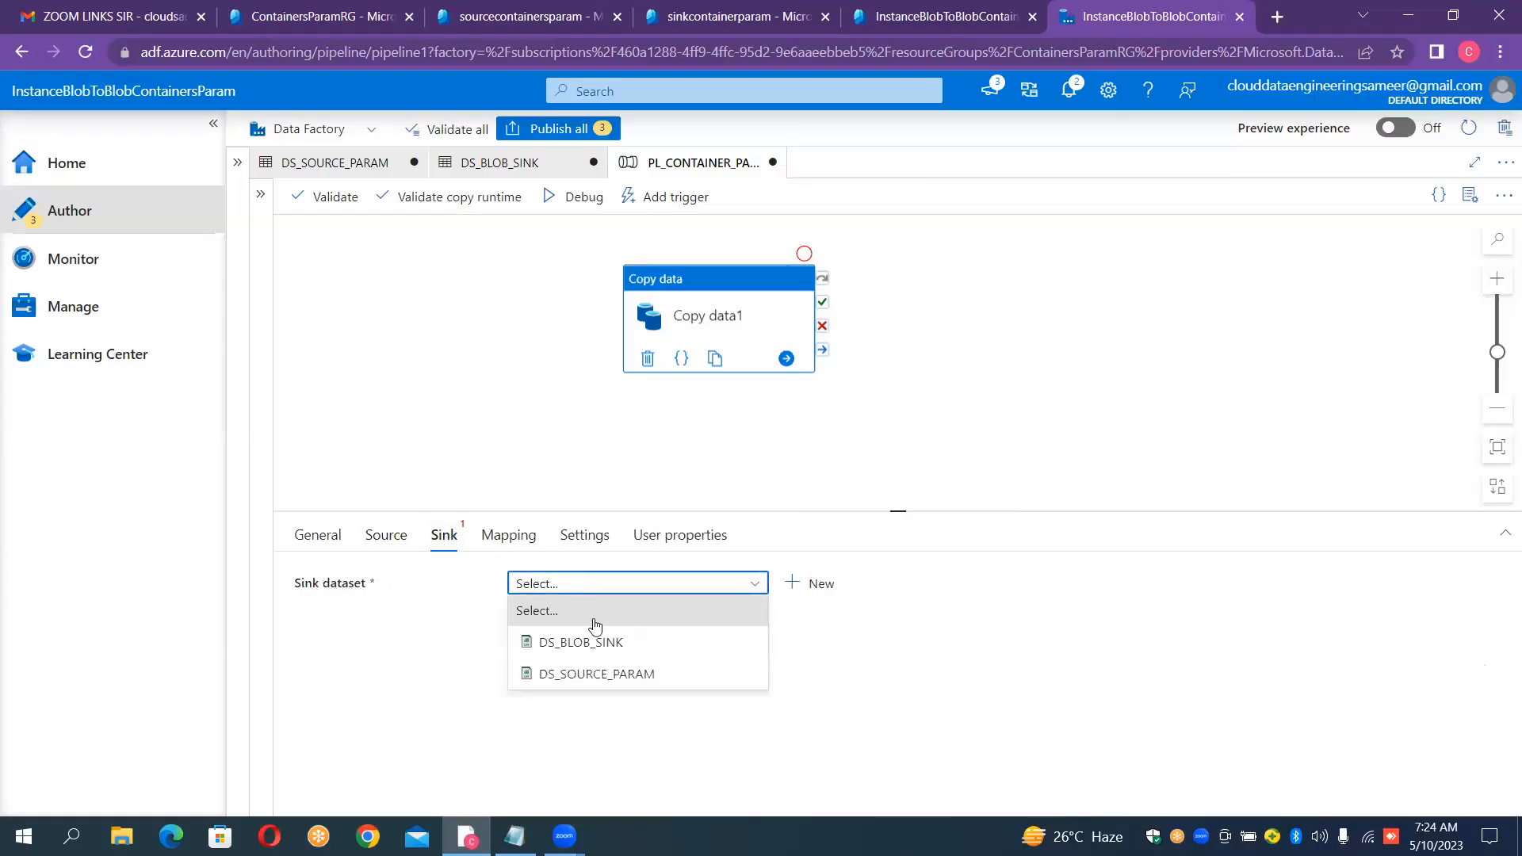
left_click(599, 650)
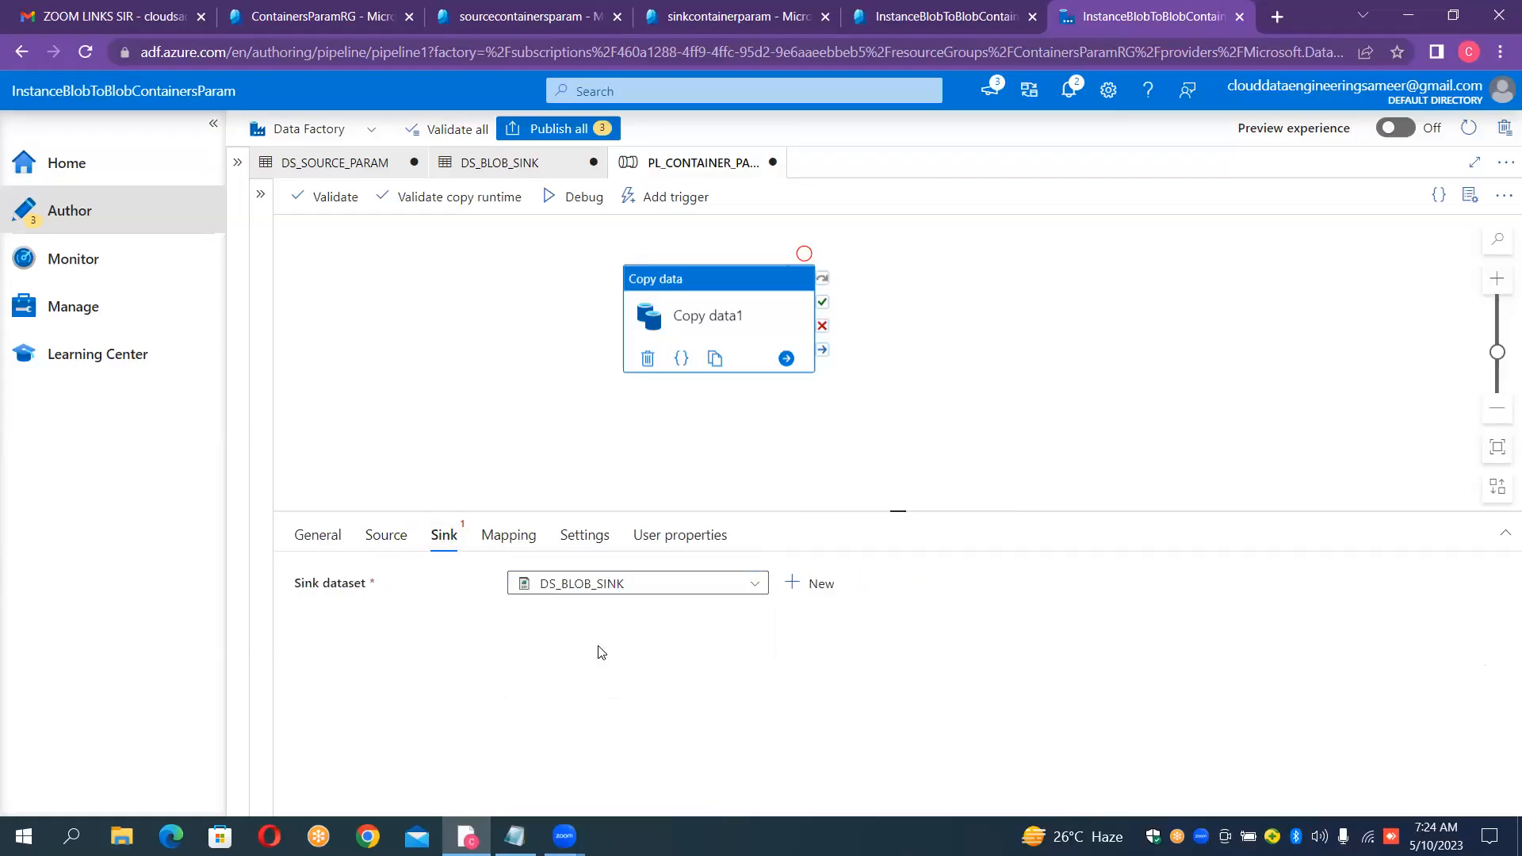
left_click(388, 539)
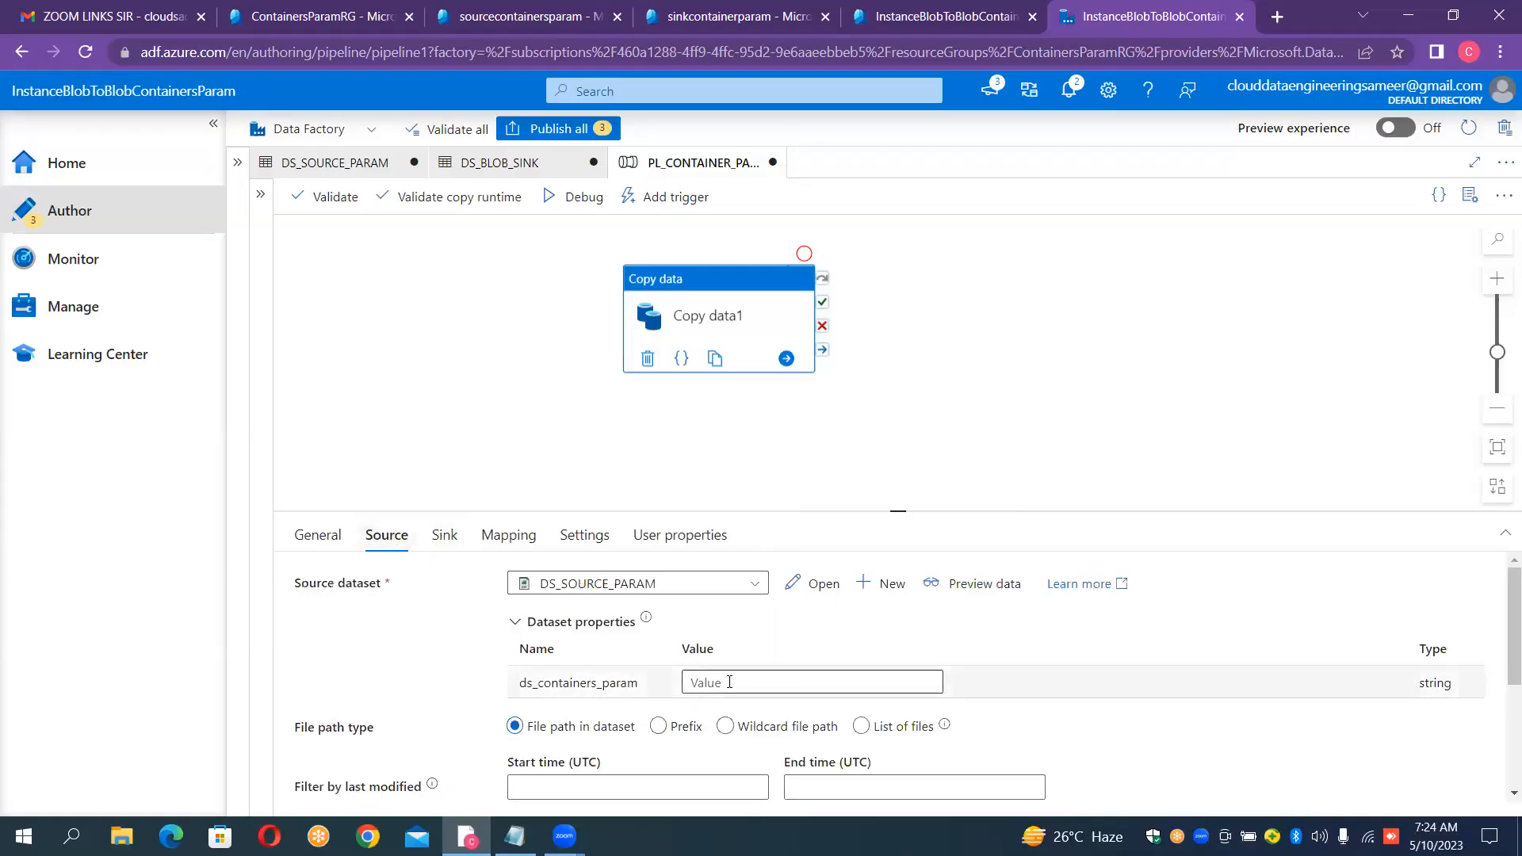
left_click(729, 683)
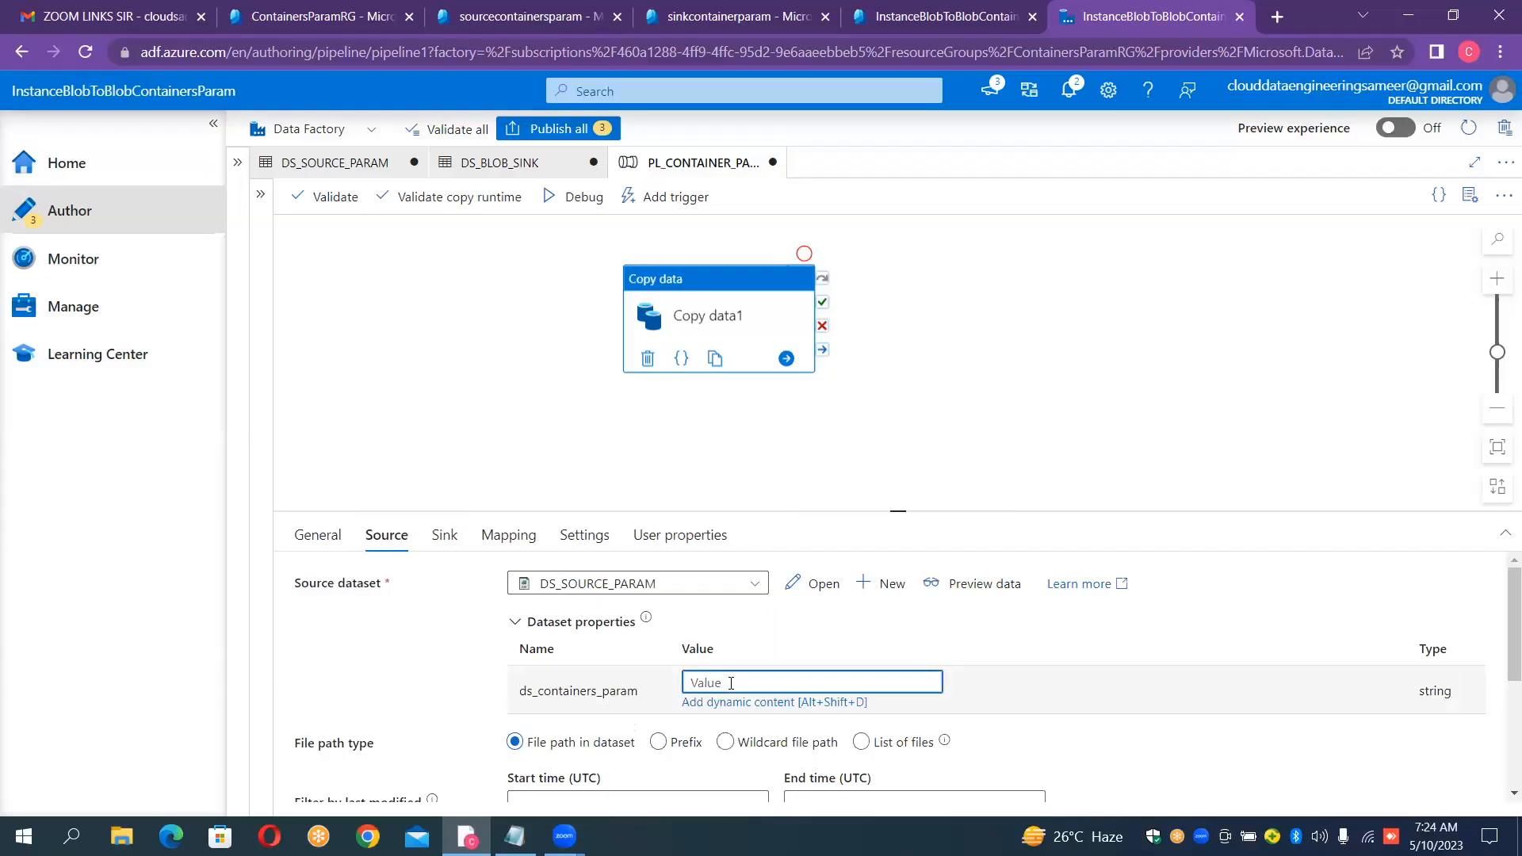
type("input1")
key("BackSpace")
key("BackSpace")
key("BackSpace")
key("BackSpace")
key("BackSpace")
key("BackSpace")
left_click(904, 331)
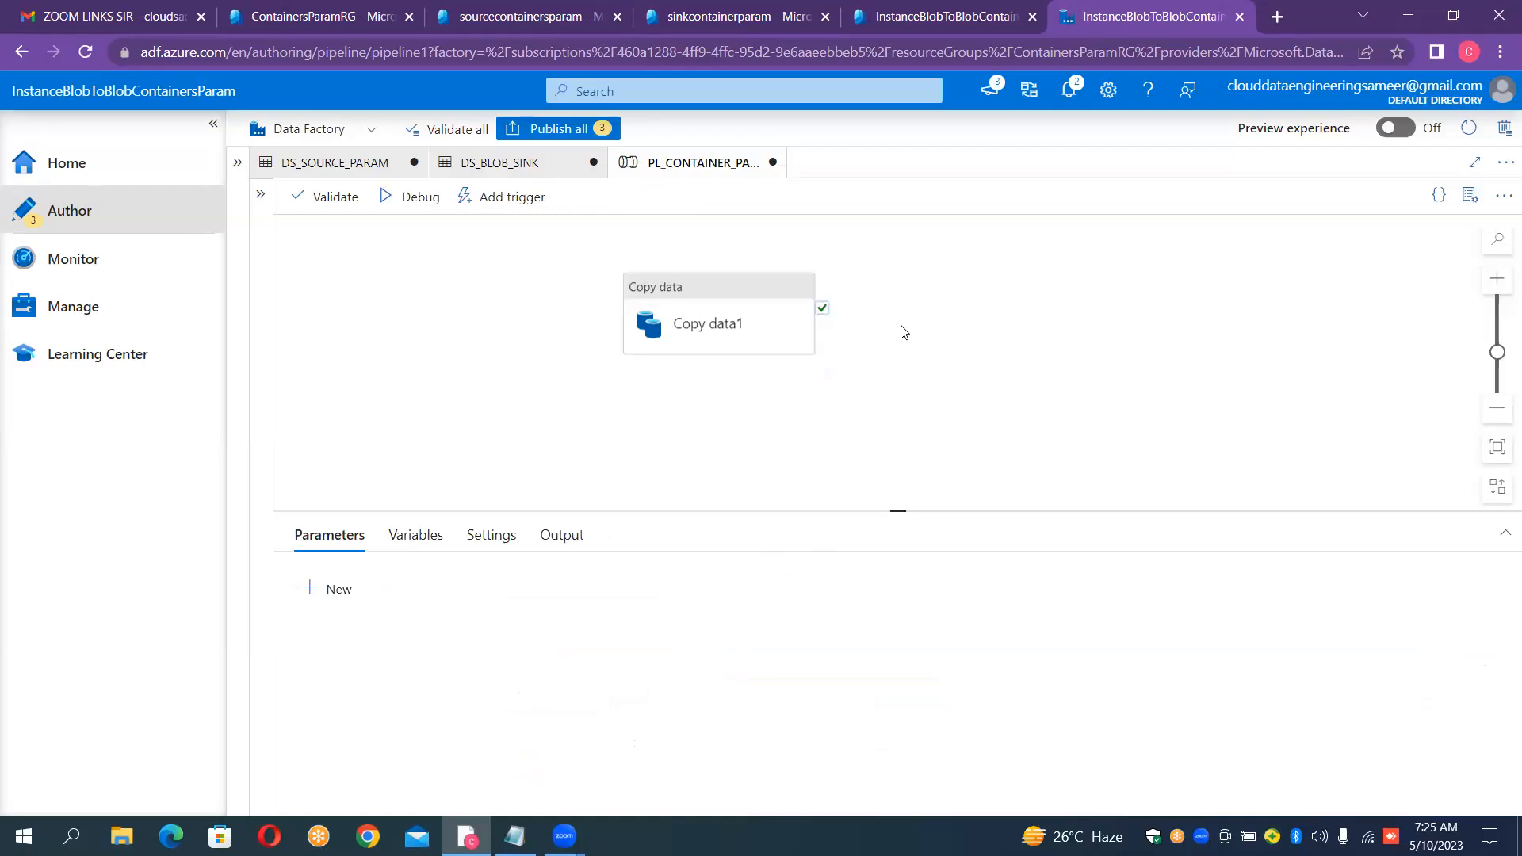
left_click(779, 298)
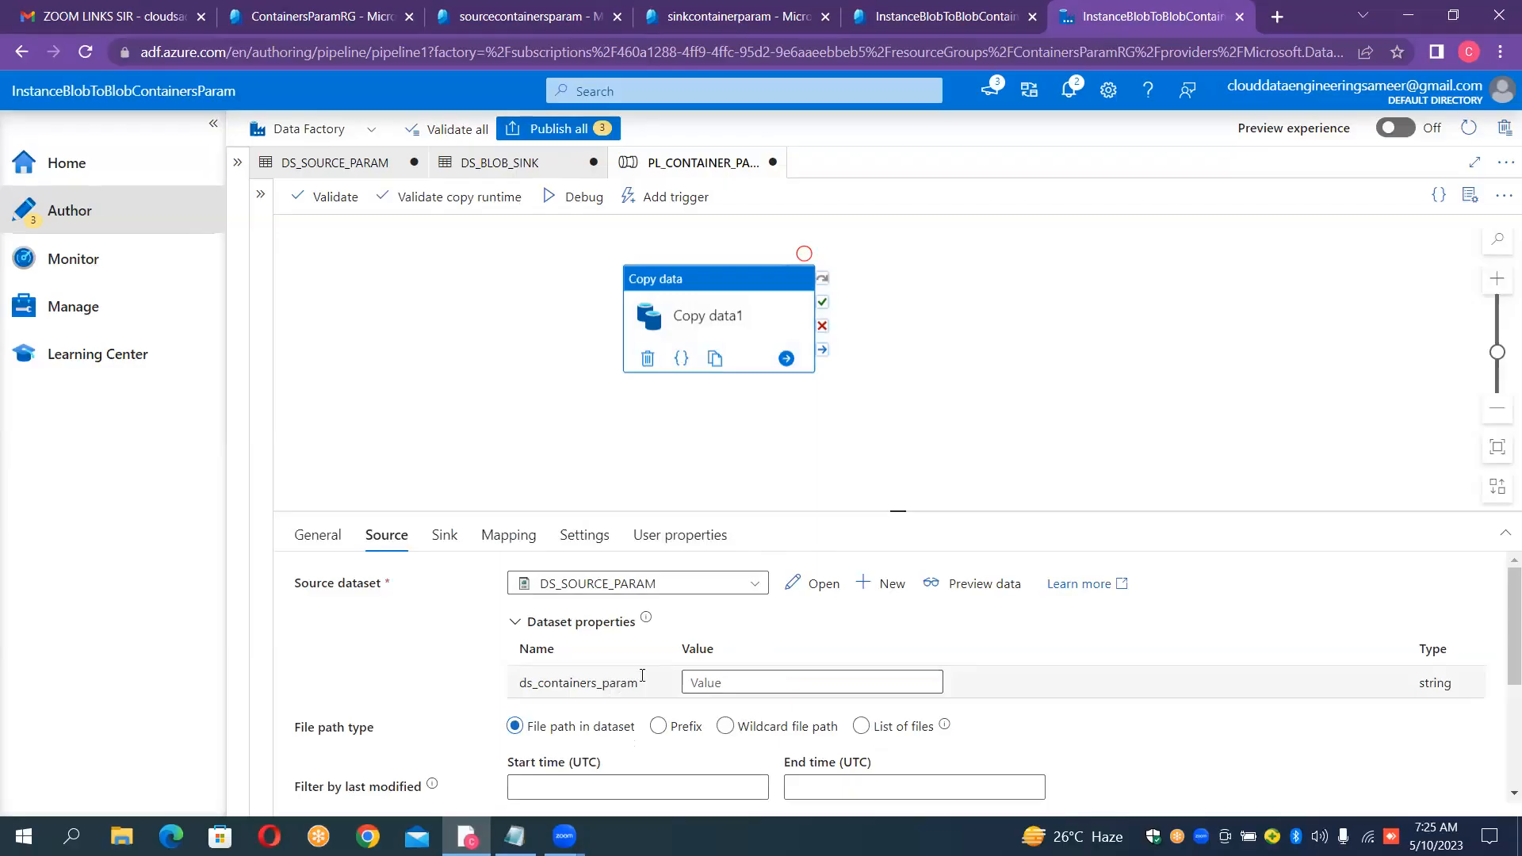
left_click(718, 686)
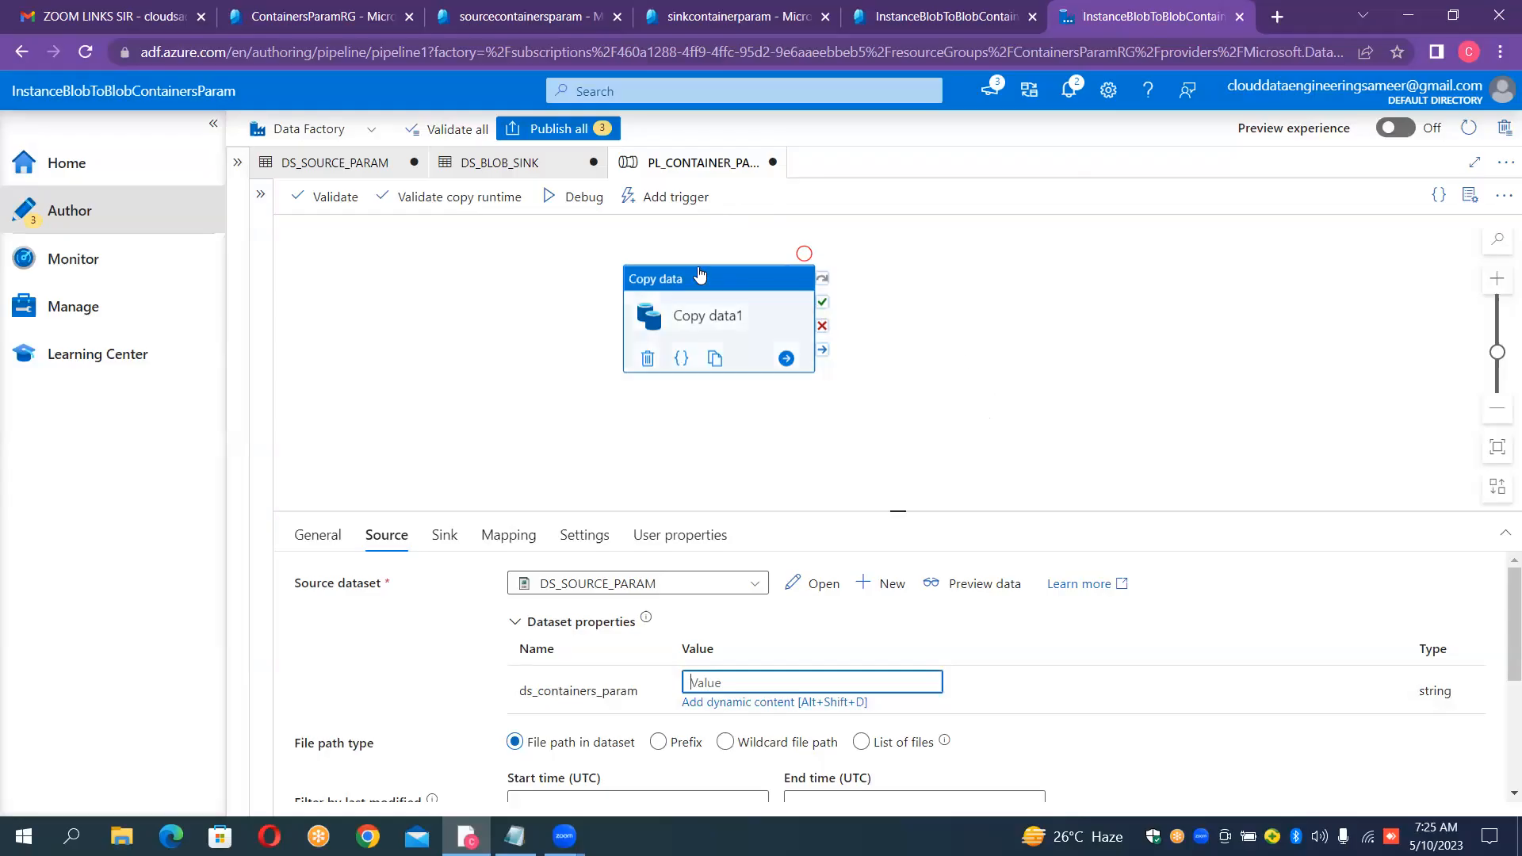
Add two String parameters to the pipeline, named pl_sourcecontainer_param and pl_sinkcontainer_param
left_click(951, 325)
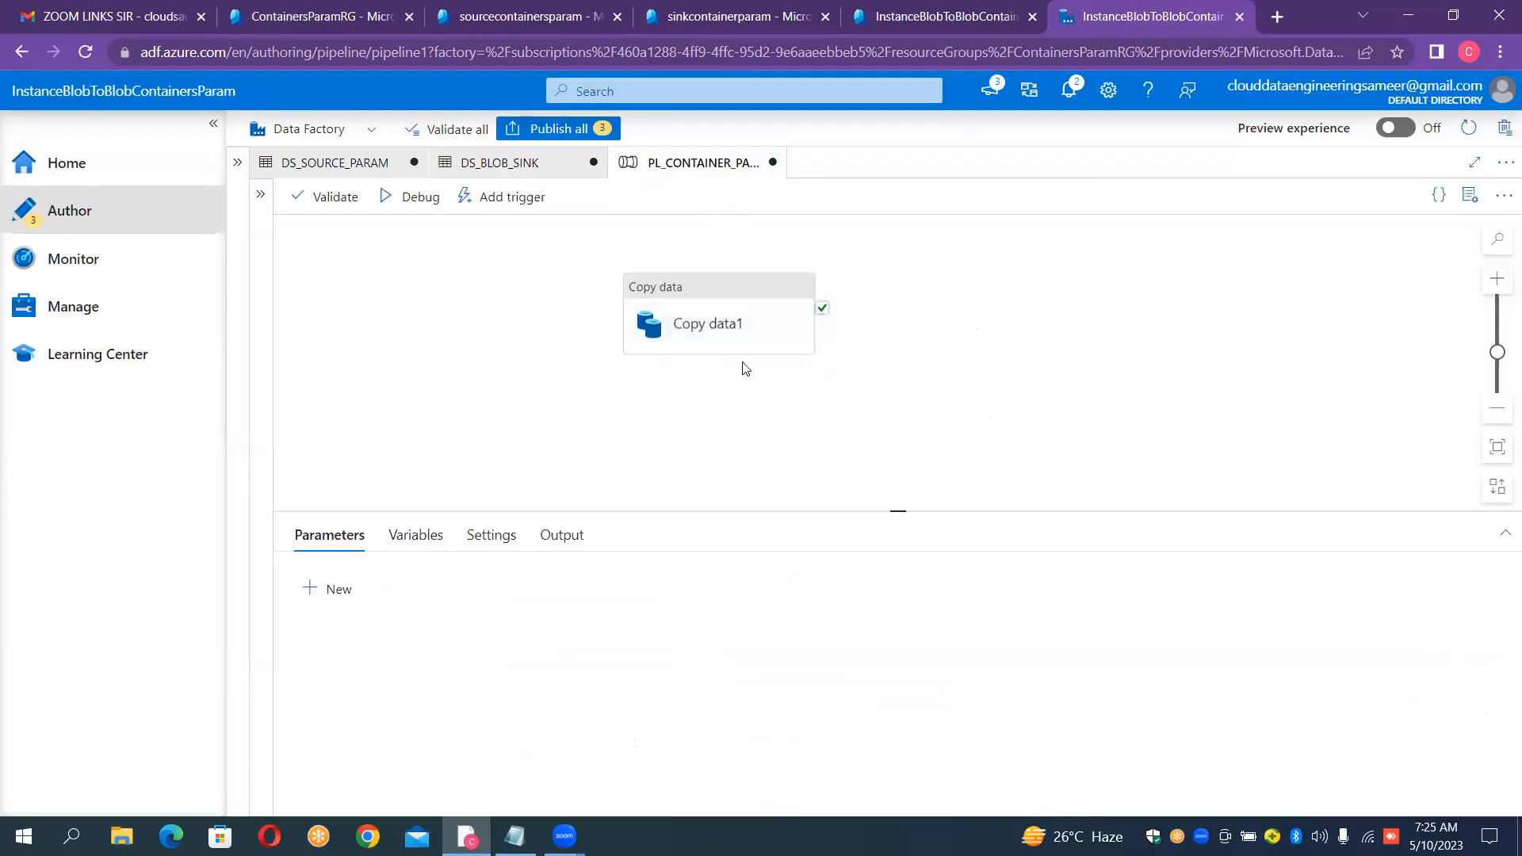
left_click(316, 591)
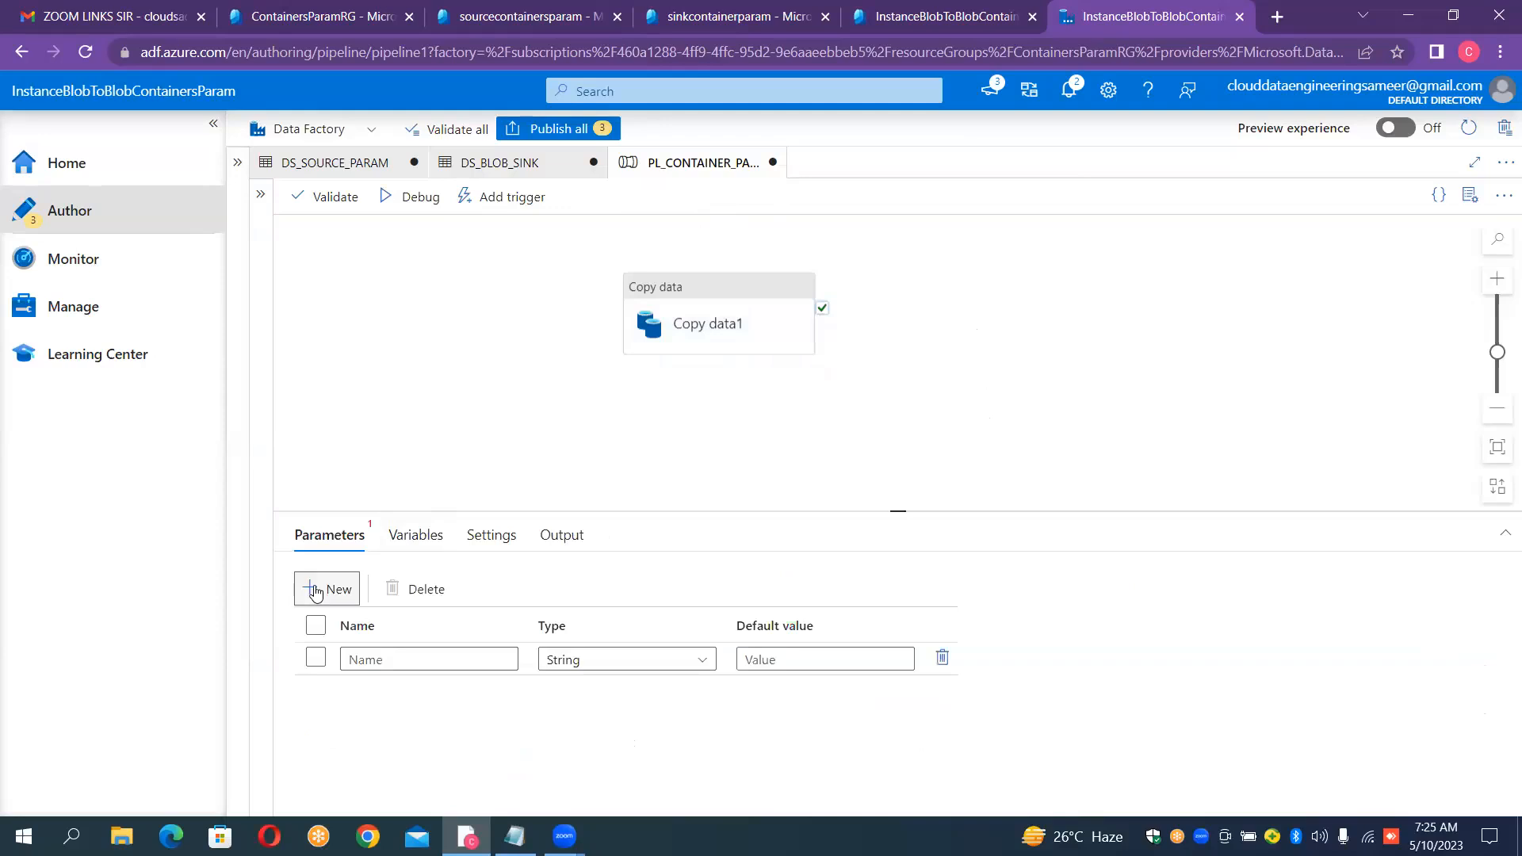
left_click(316, 591)
left_click(387, 659)
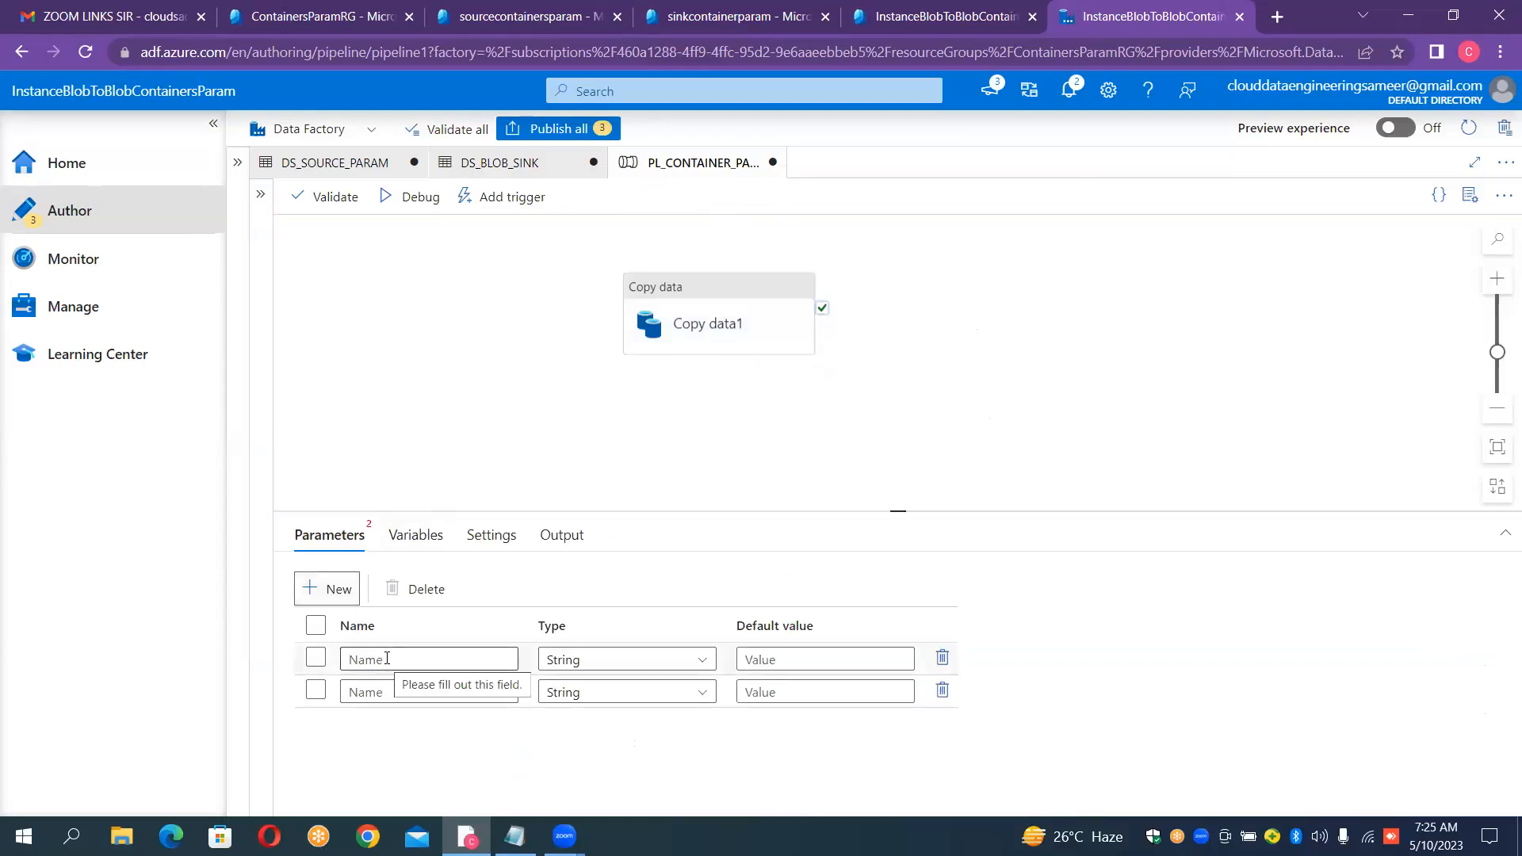
left_click(387, 659)
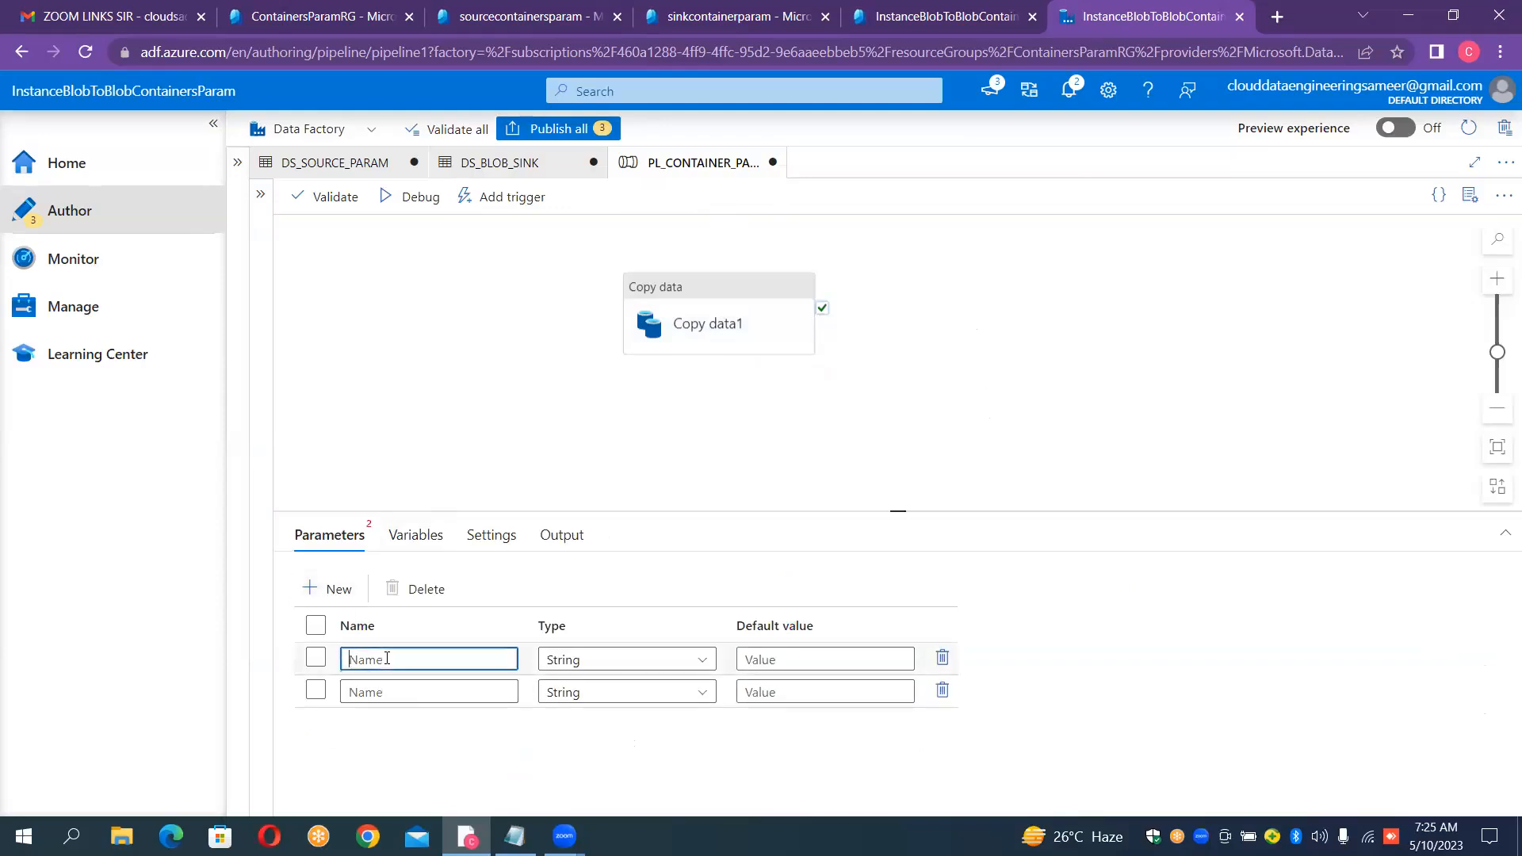
type("pl_sourcecontainer_param")
left_click(360, 687)
type("pl")
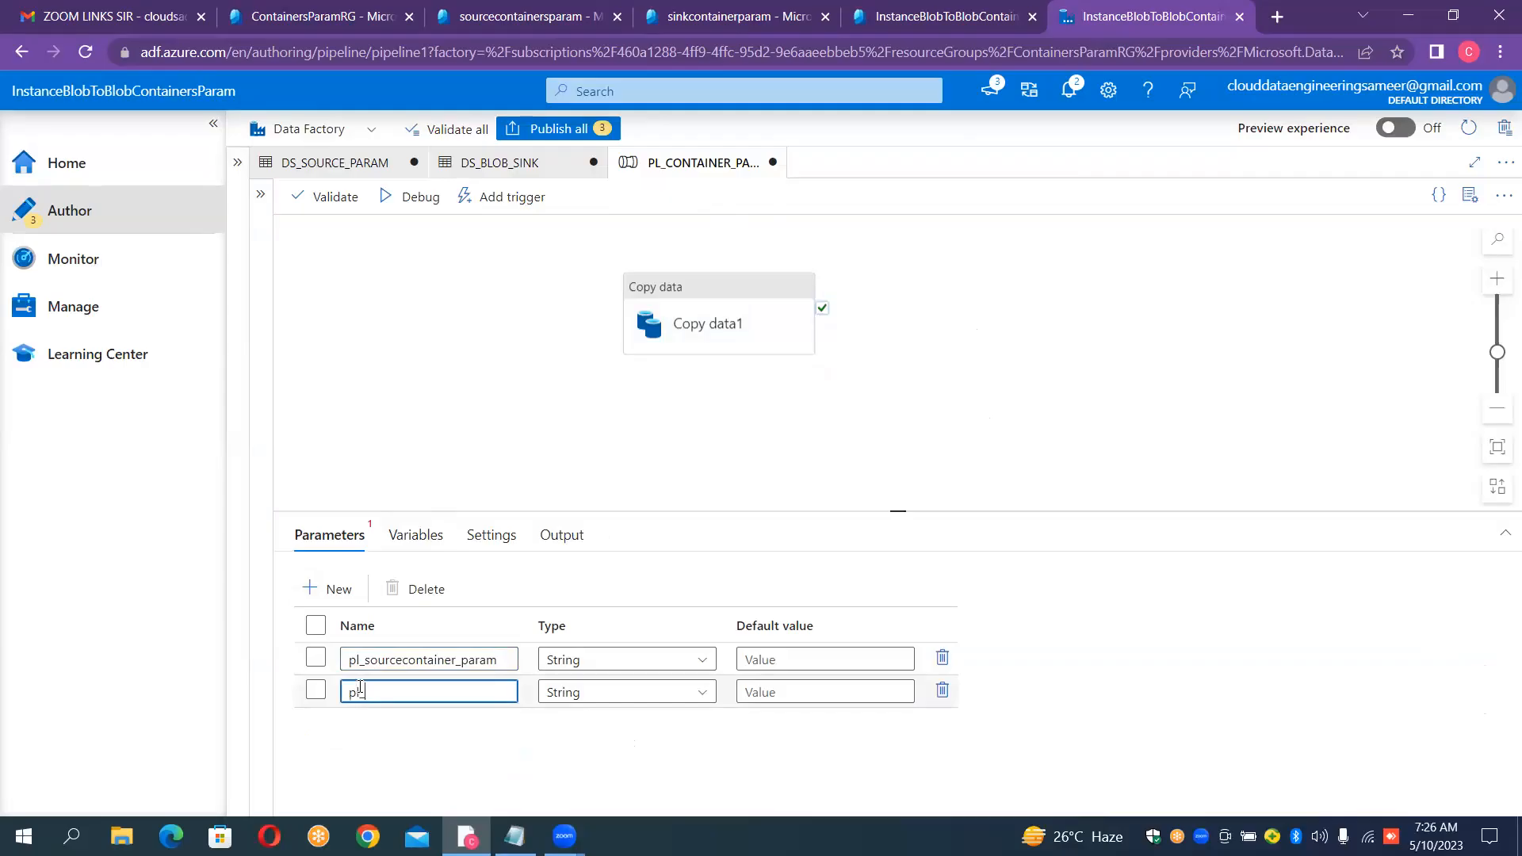
type("_sinkcontainer_param")
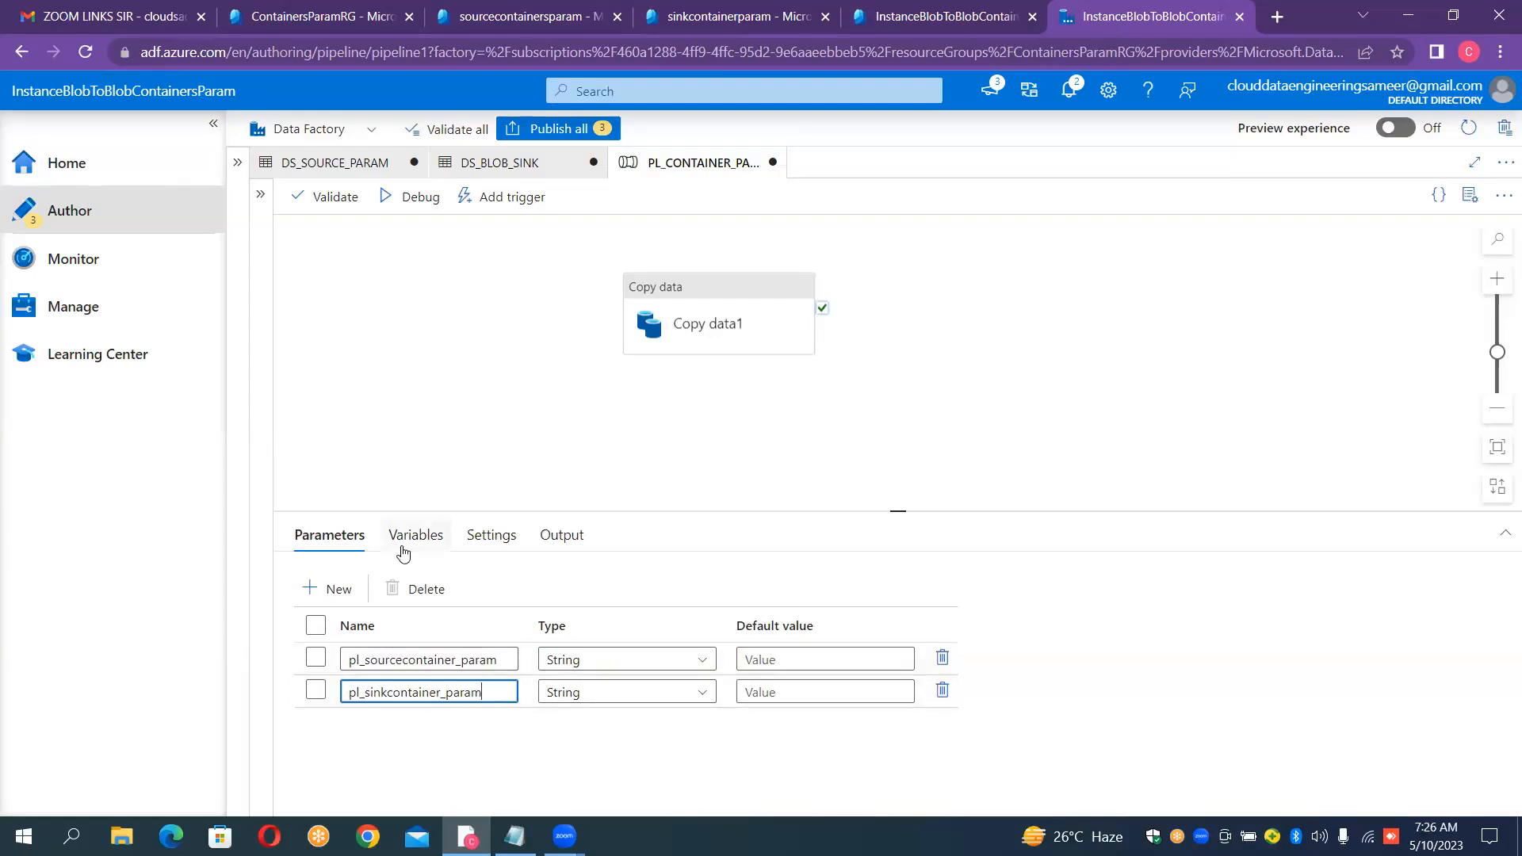
mouse_move(676, 287)
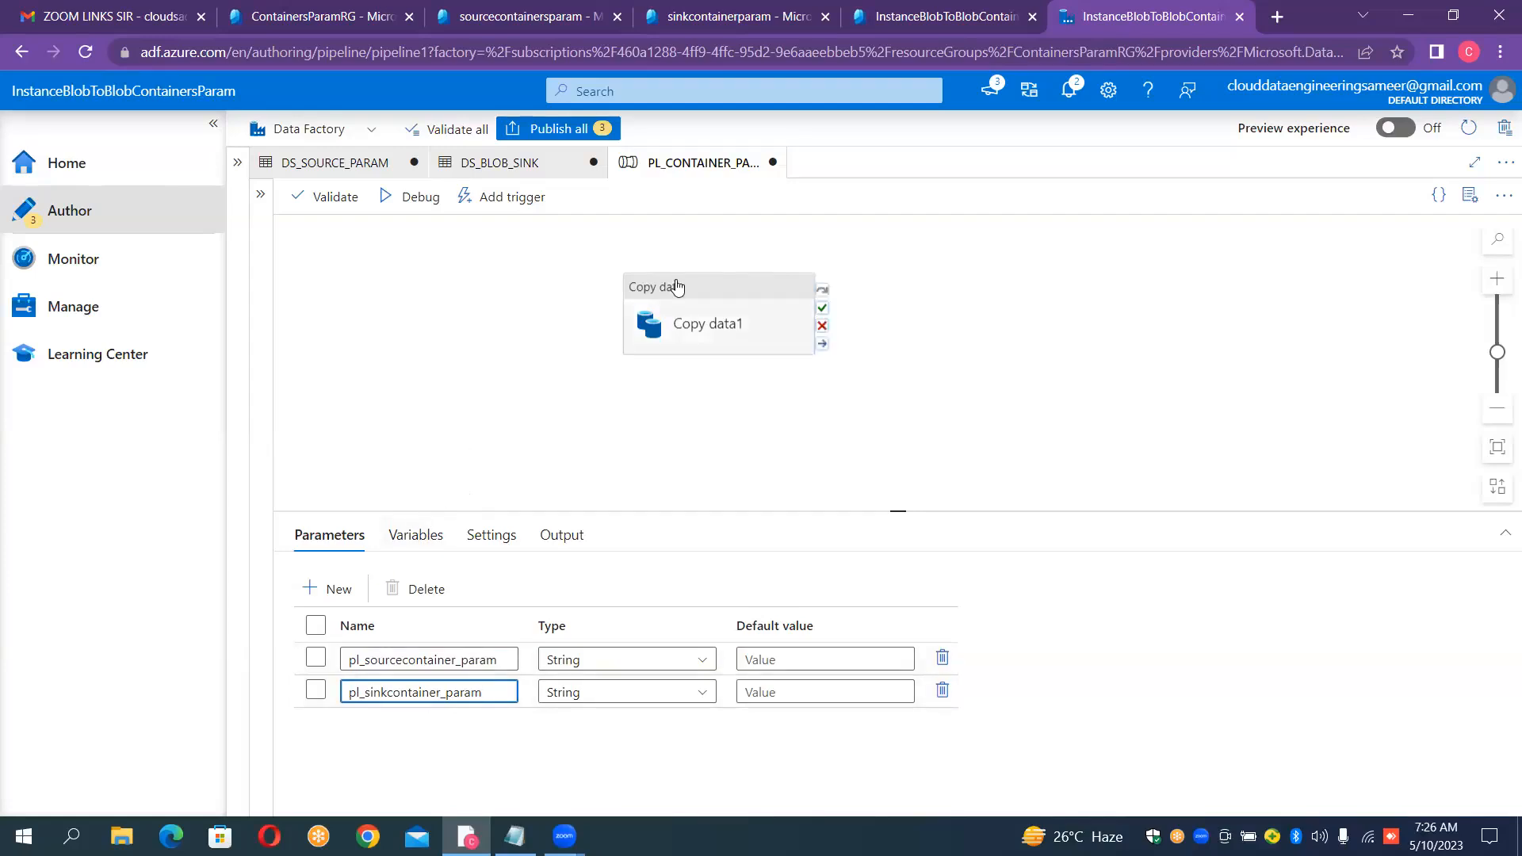
left_click(723, 290)
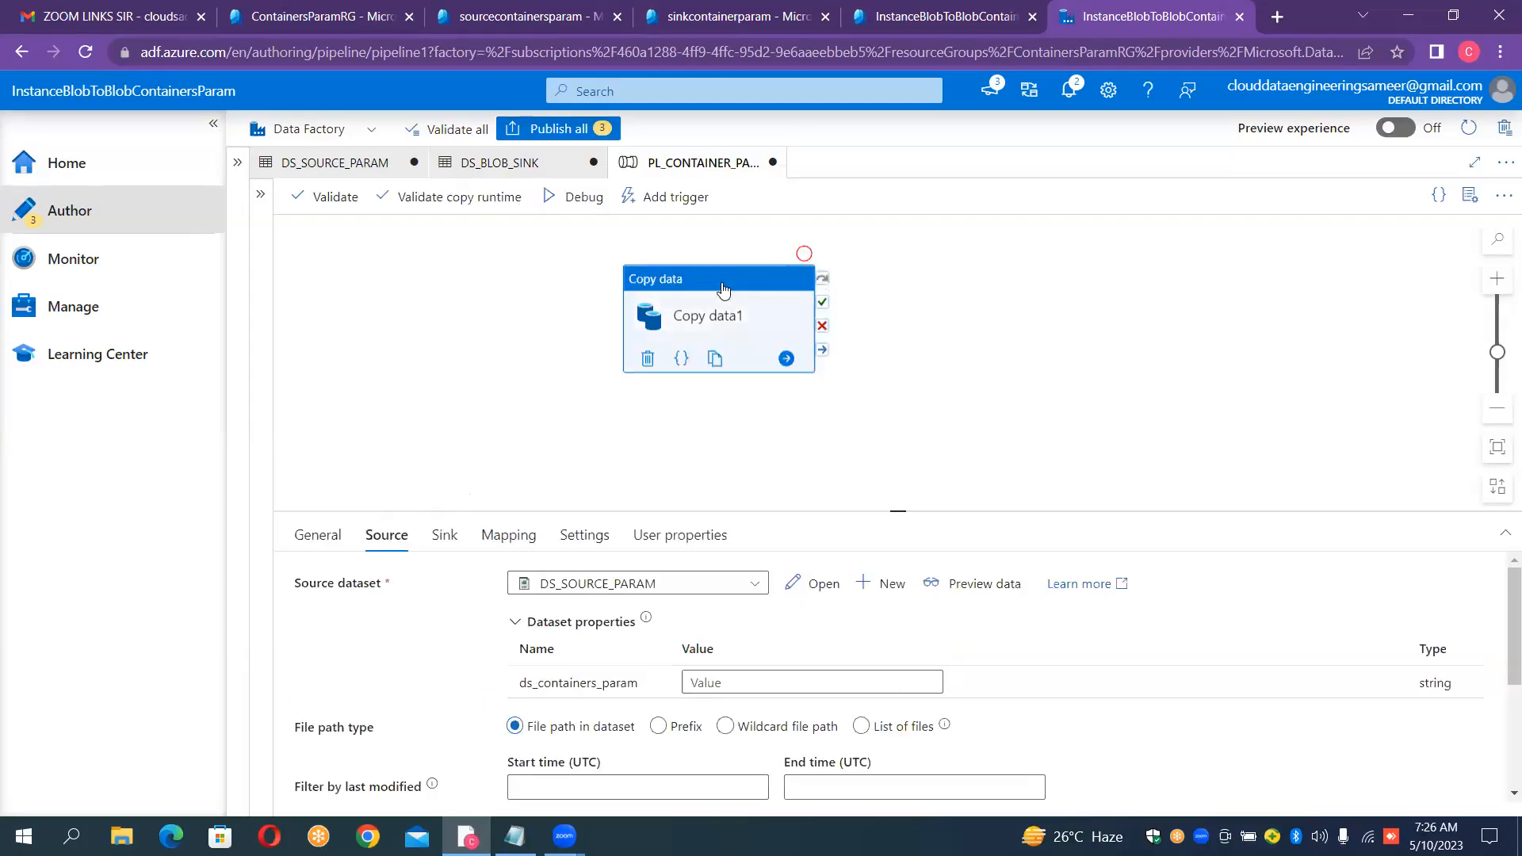
left_click(739, 688)
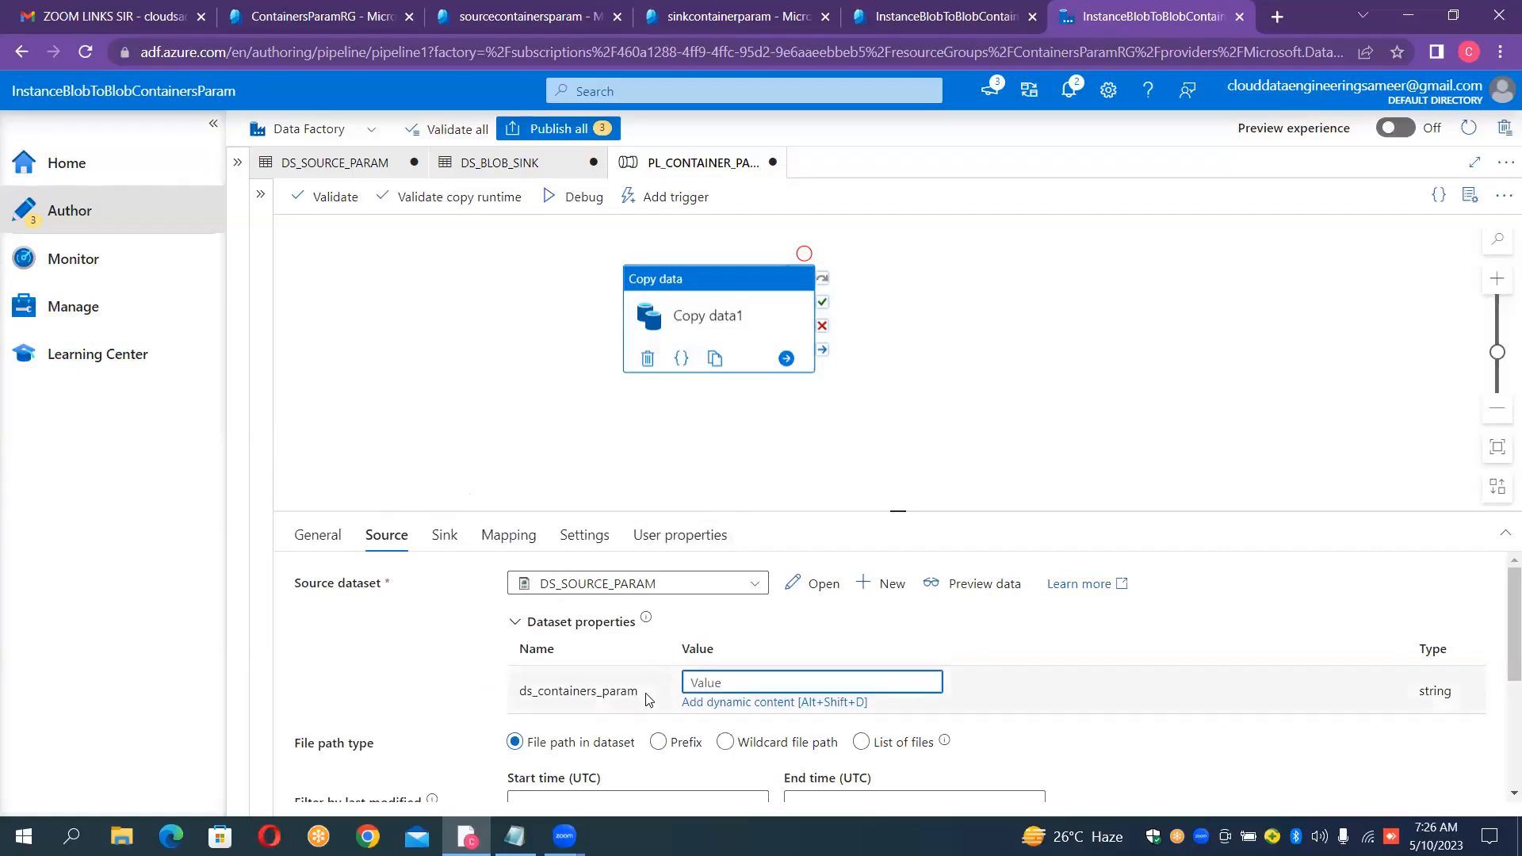
left_click(716, 704)
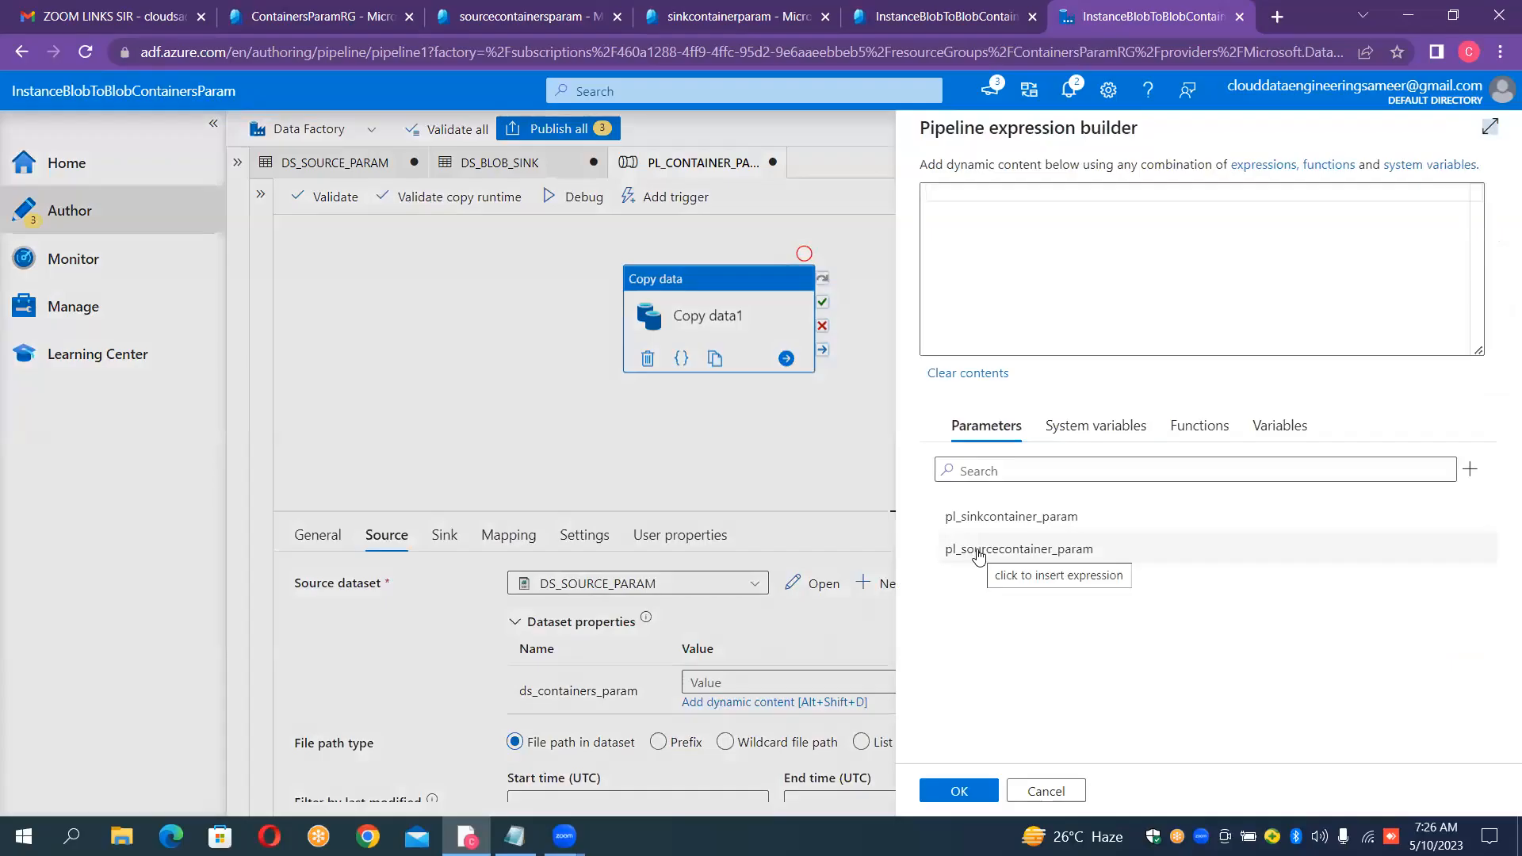
left_click(980, 552)
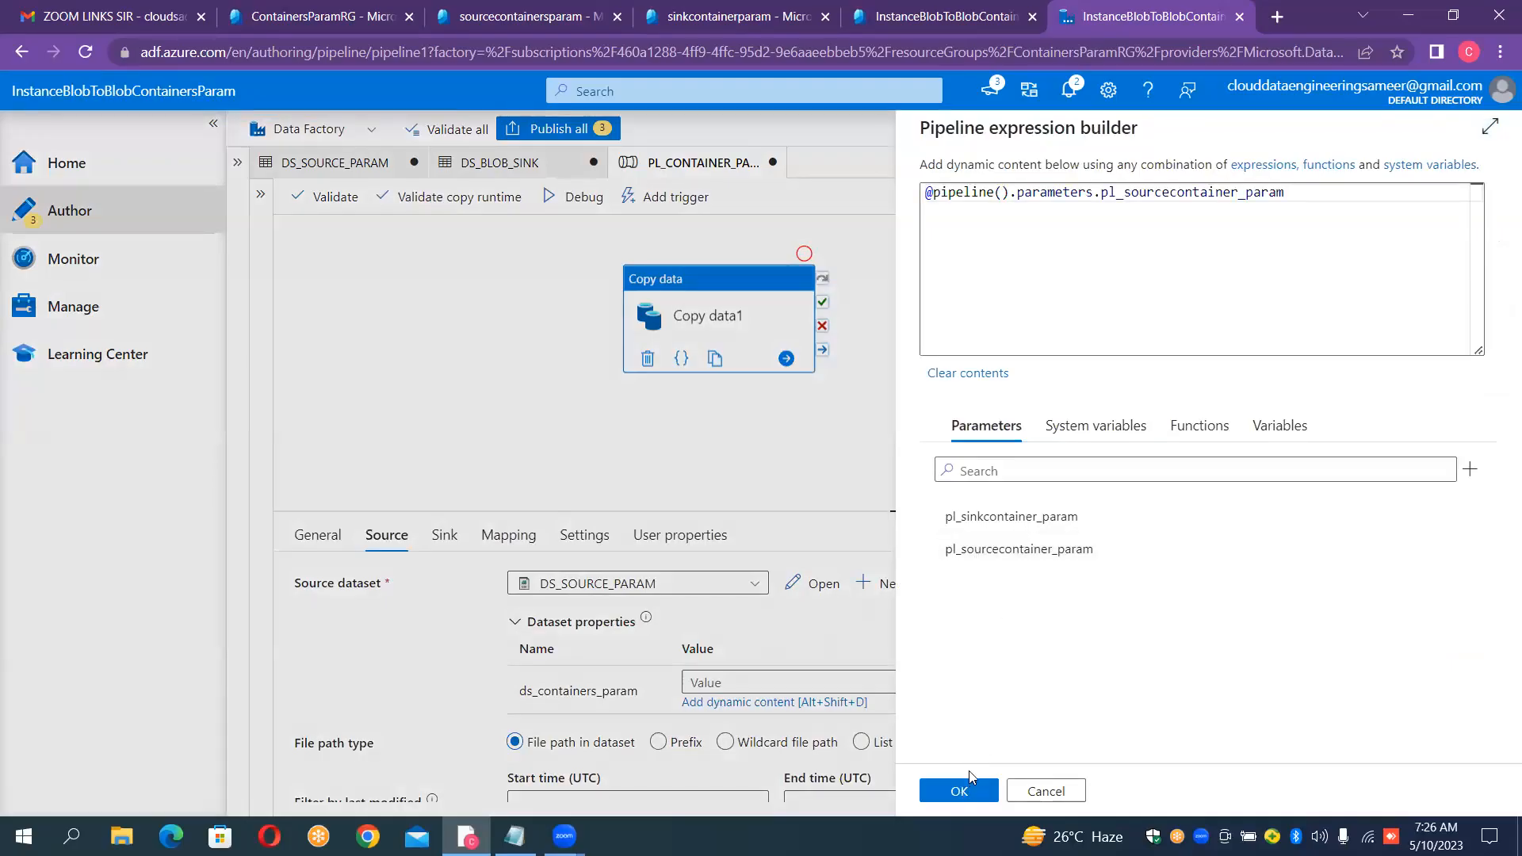
left_click(959, 791)
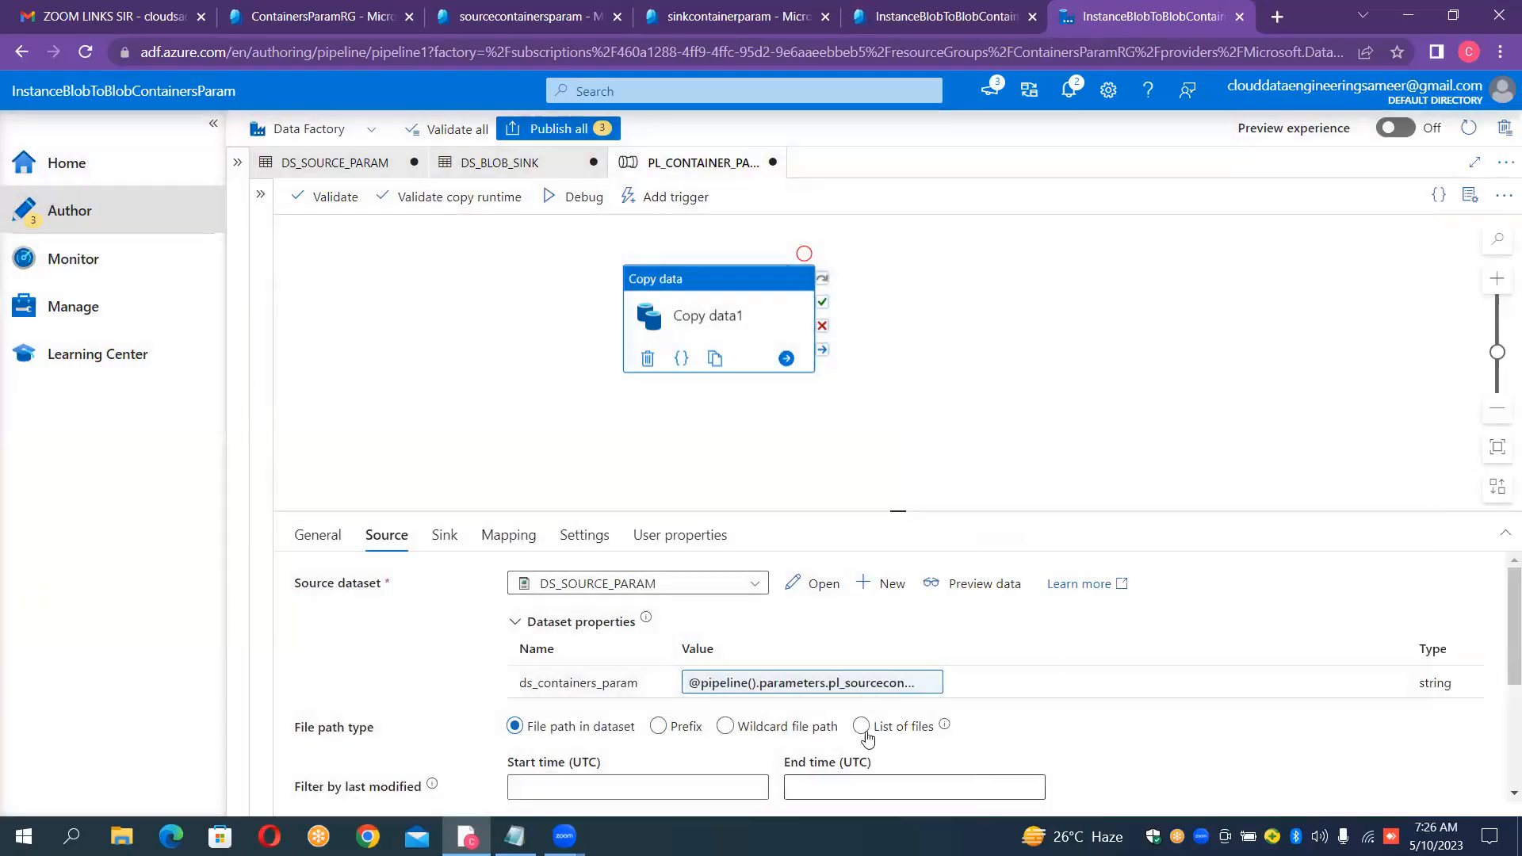
left_click(444, 539)
left_click(795, 684)
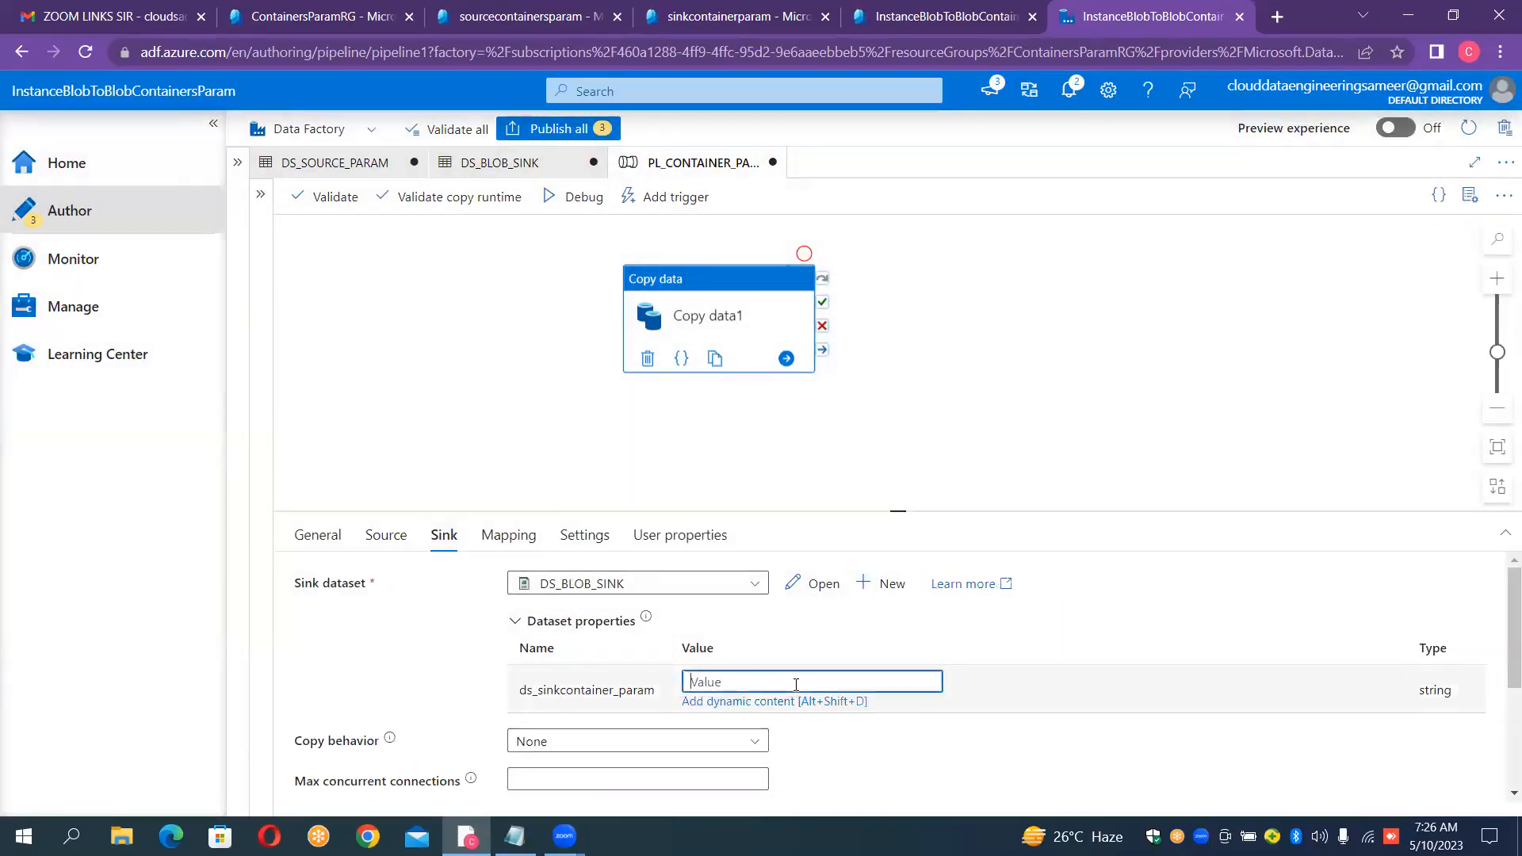
left_click(792, 703)
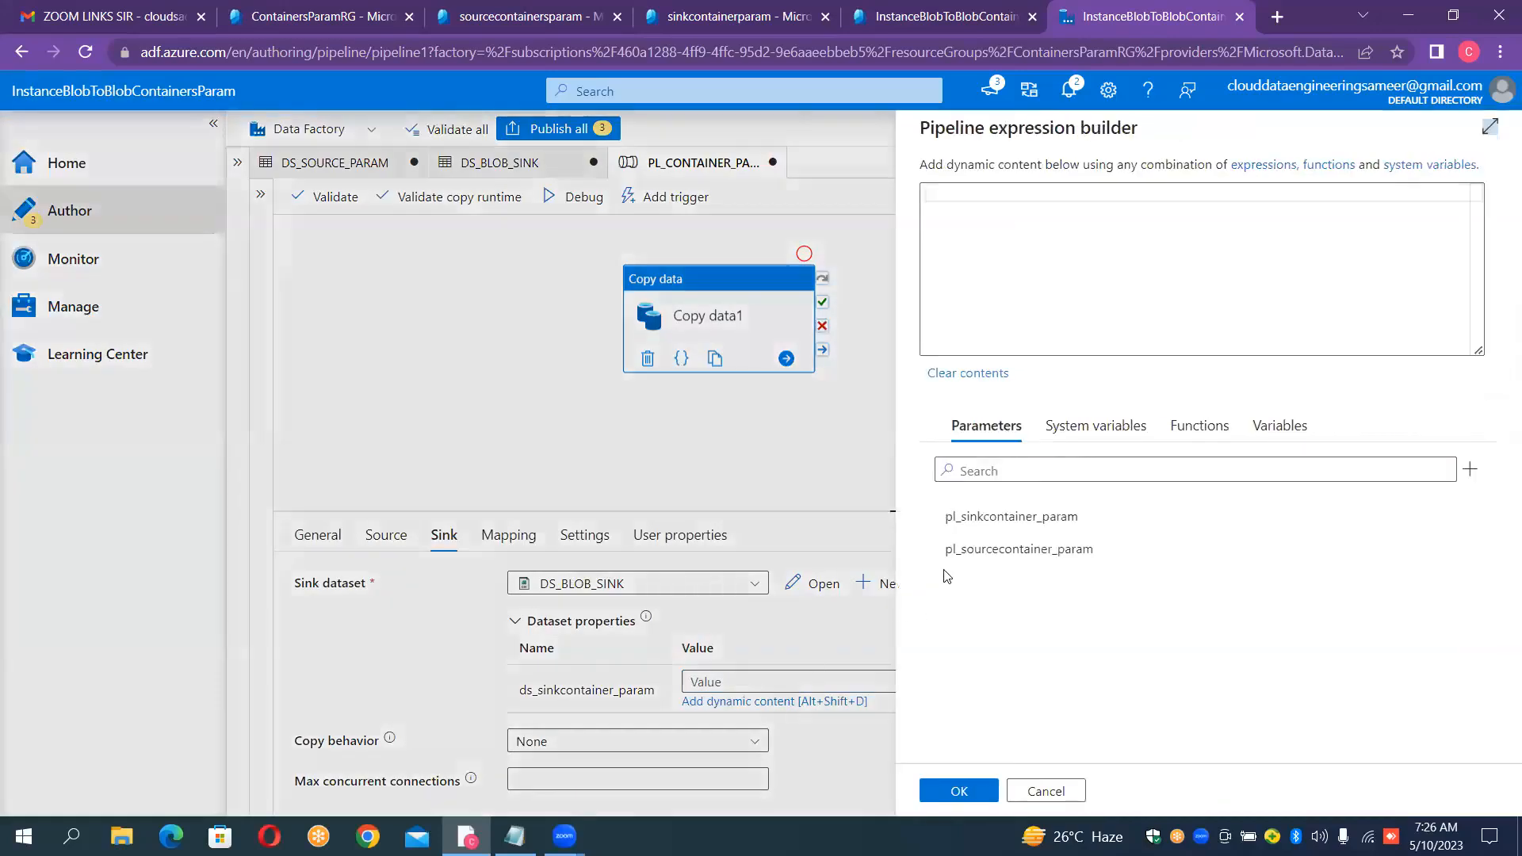
left_click(968, 521)
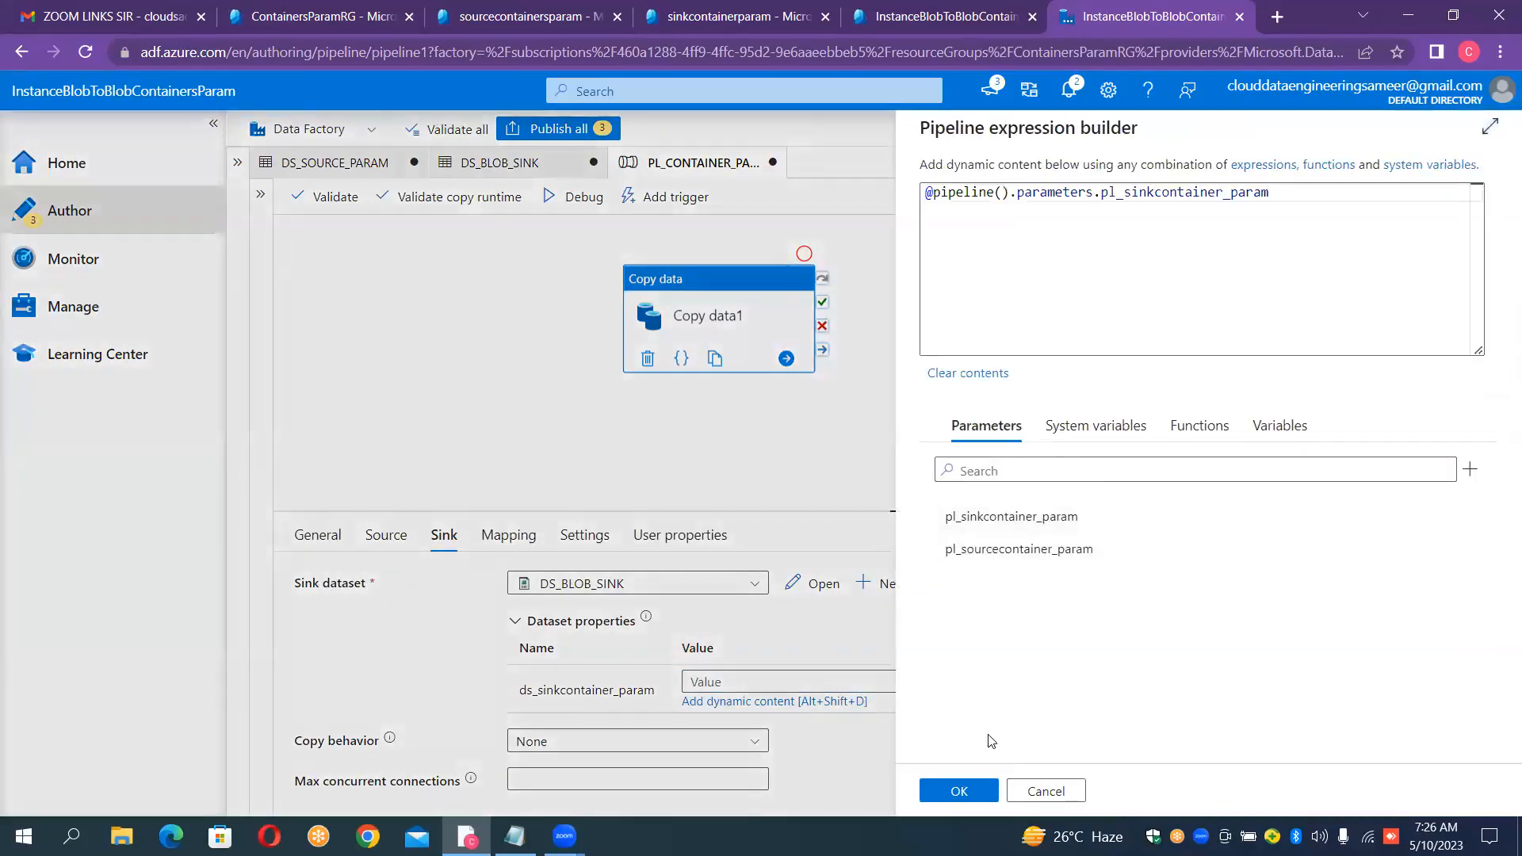
left_click(962, 791)
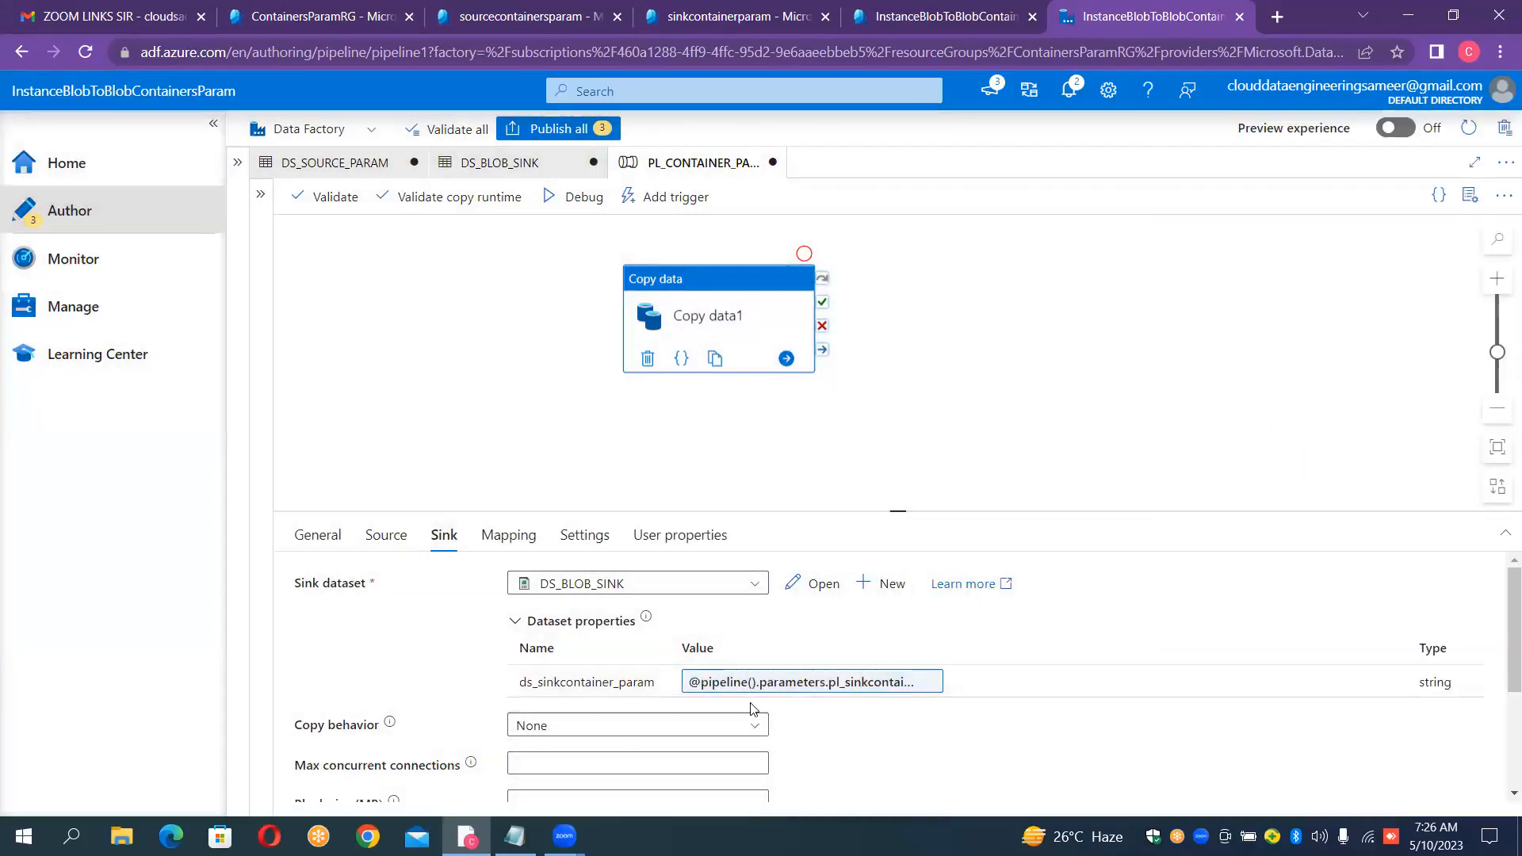
left_click(386, 535)
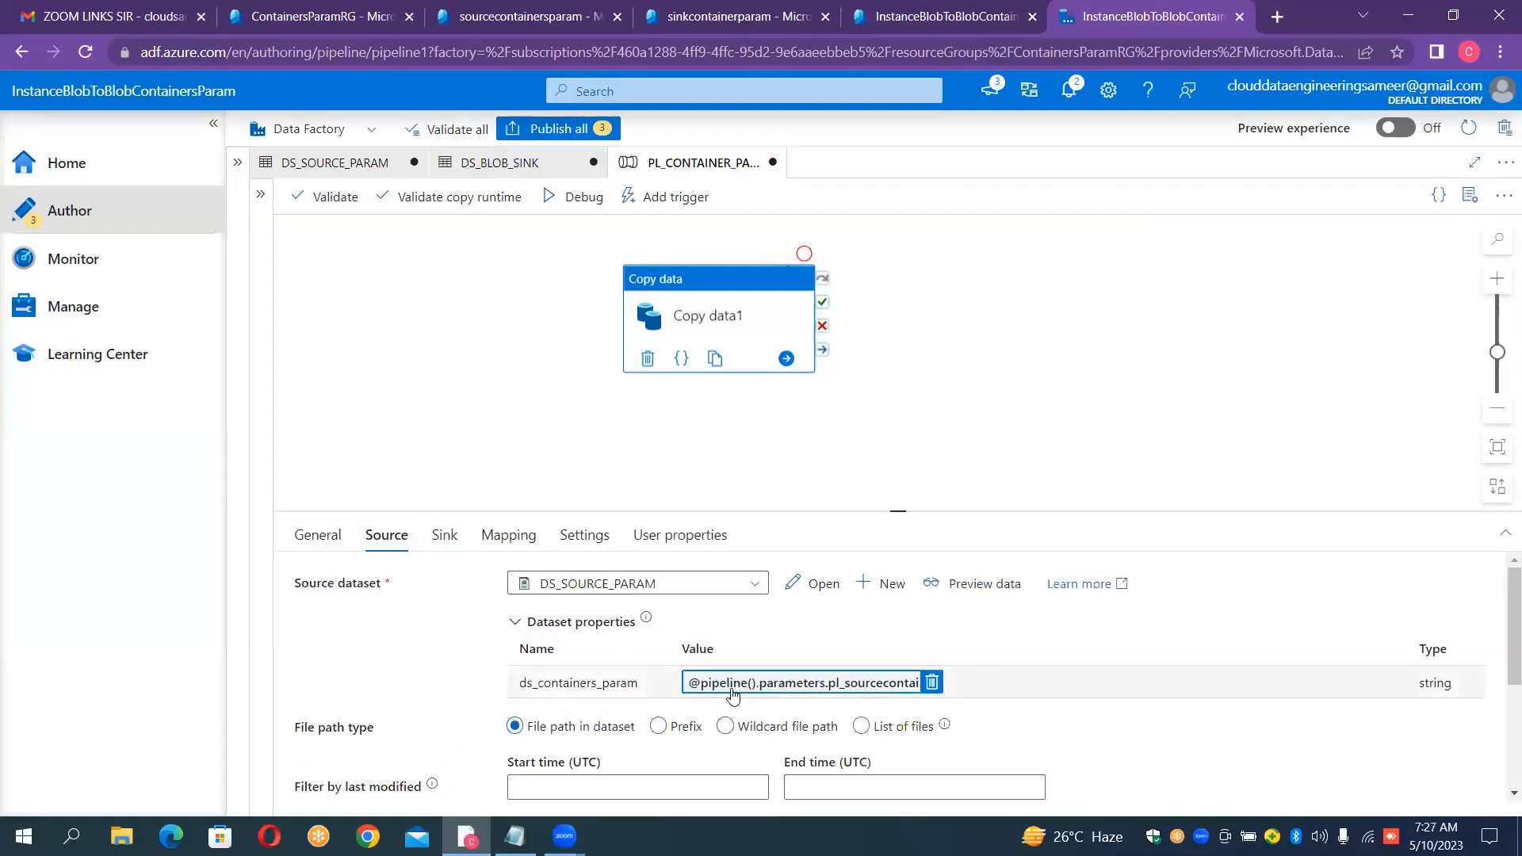
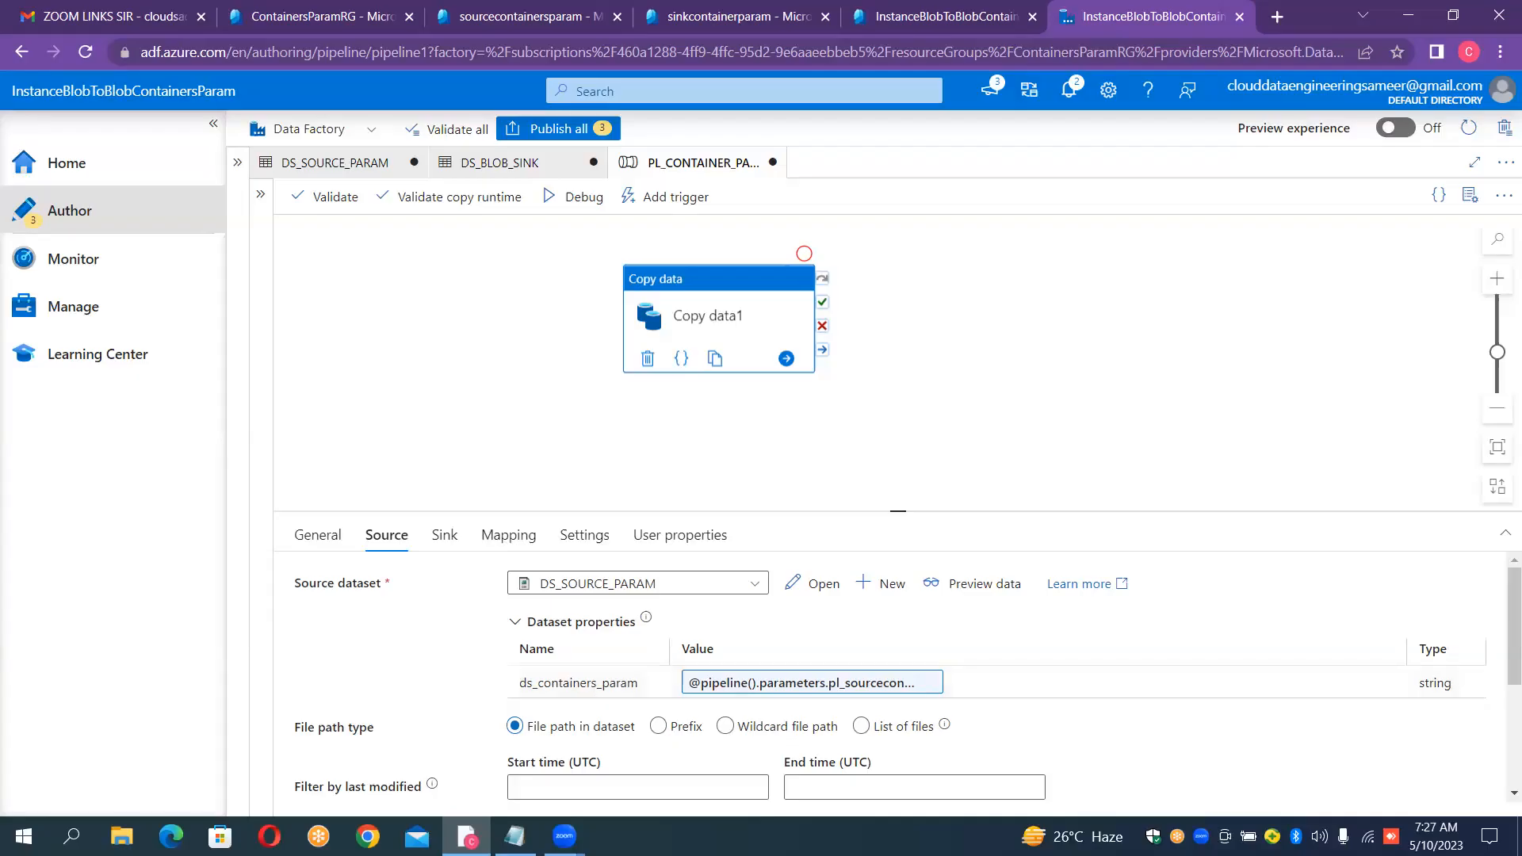
left_click(698, 686)
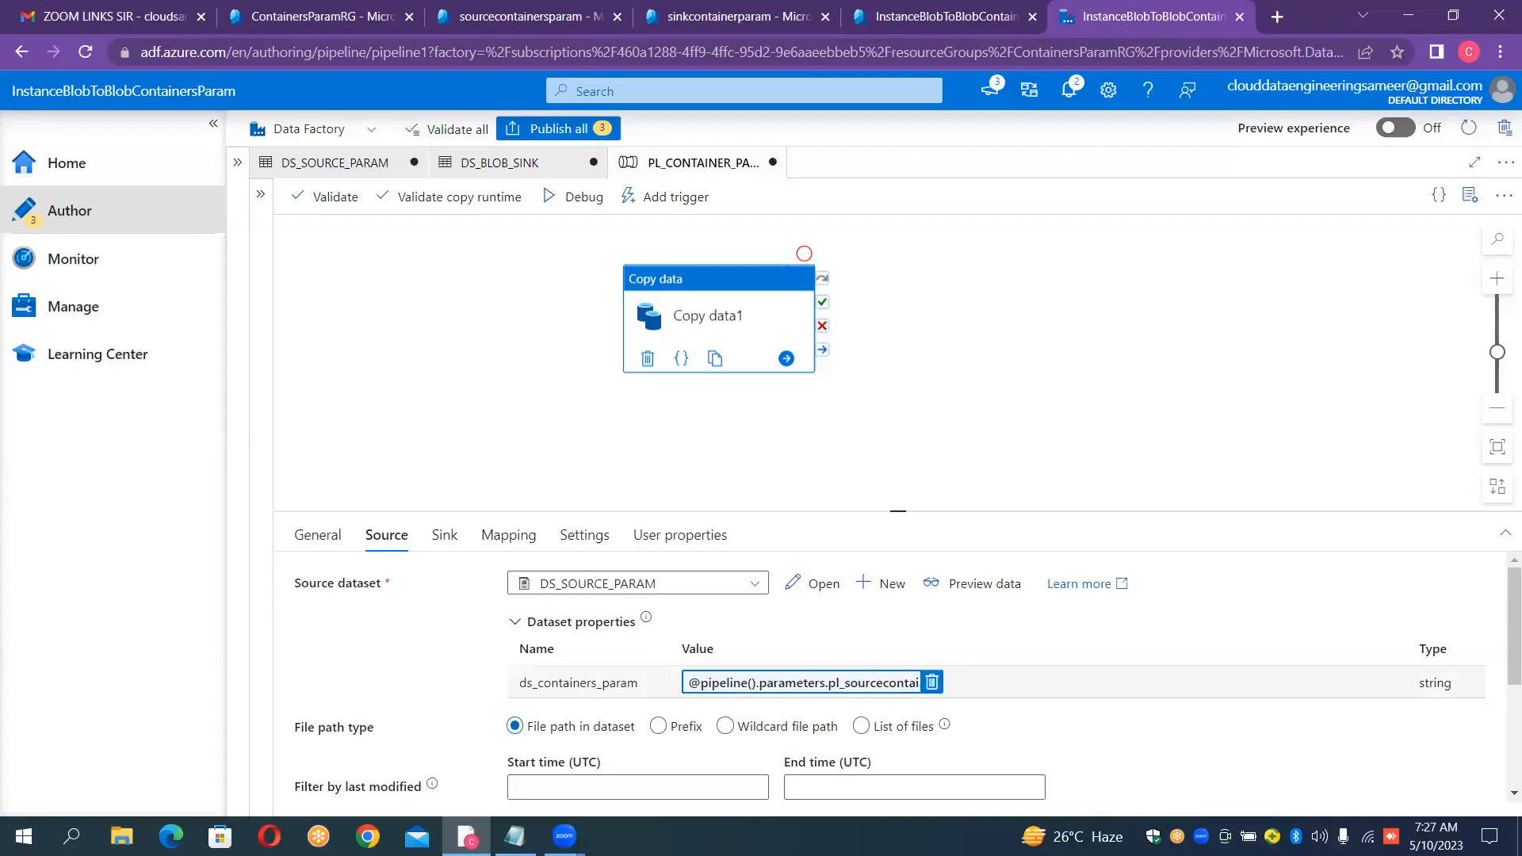
left_click(989, 614)
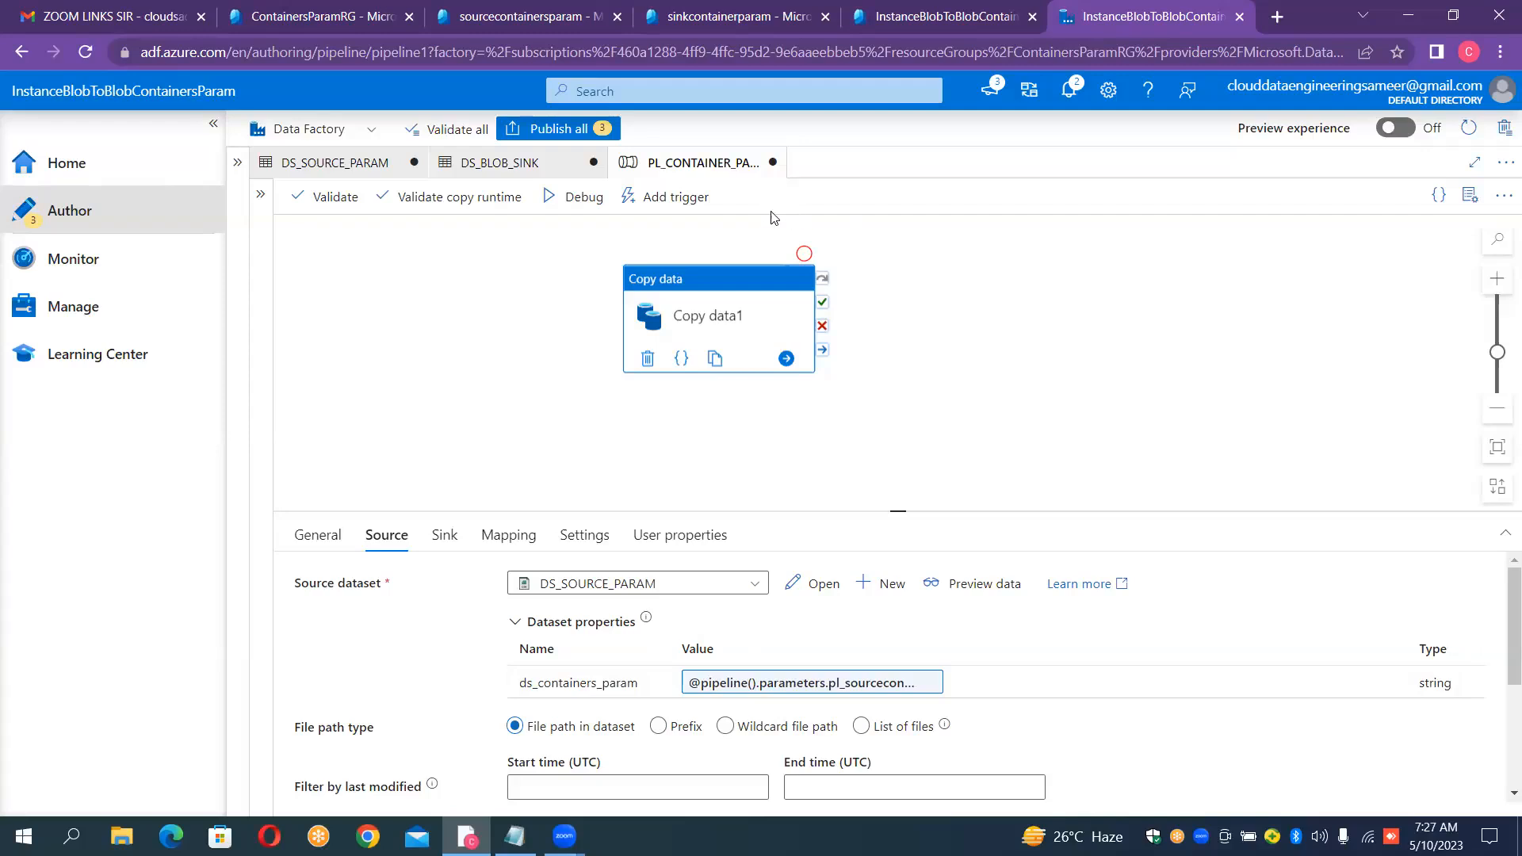
Try to debug the PL_CONTAINER_PARAM pipeline and close the pipeline validation output
left_click_drag(734, 294, 711, 298)
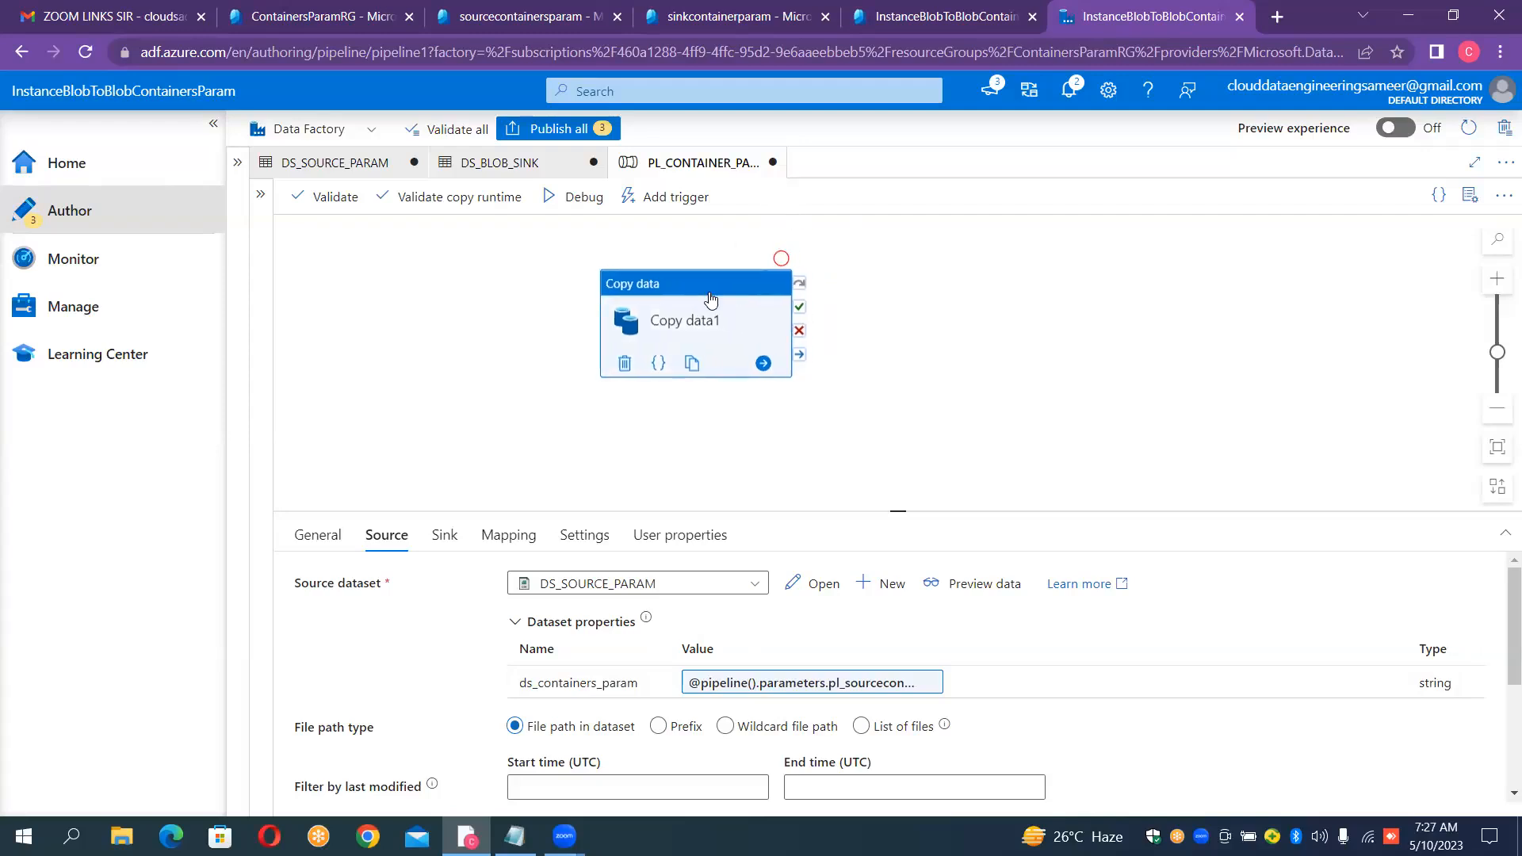
left_click(552, 200)
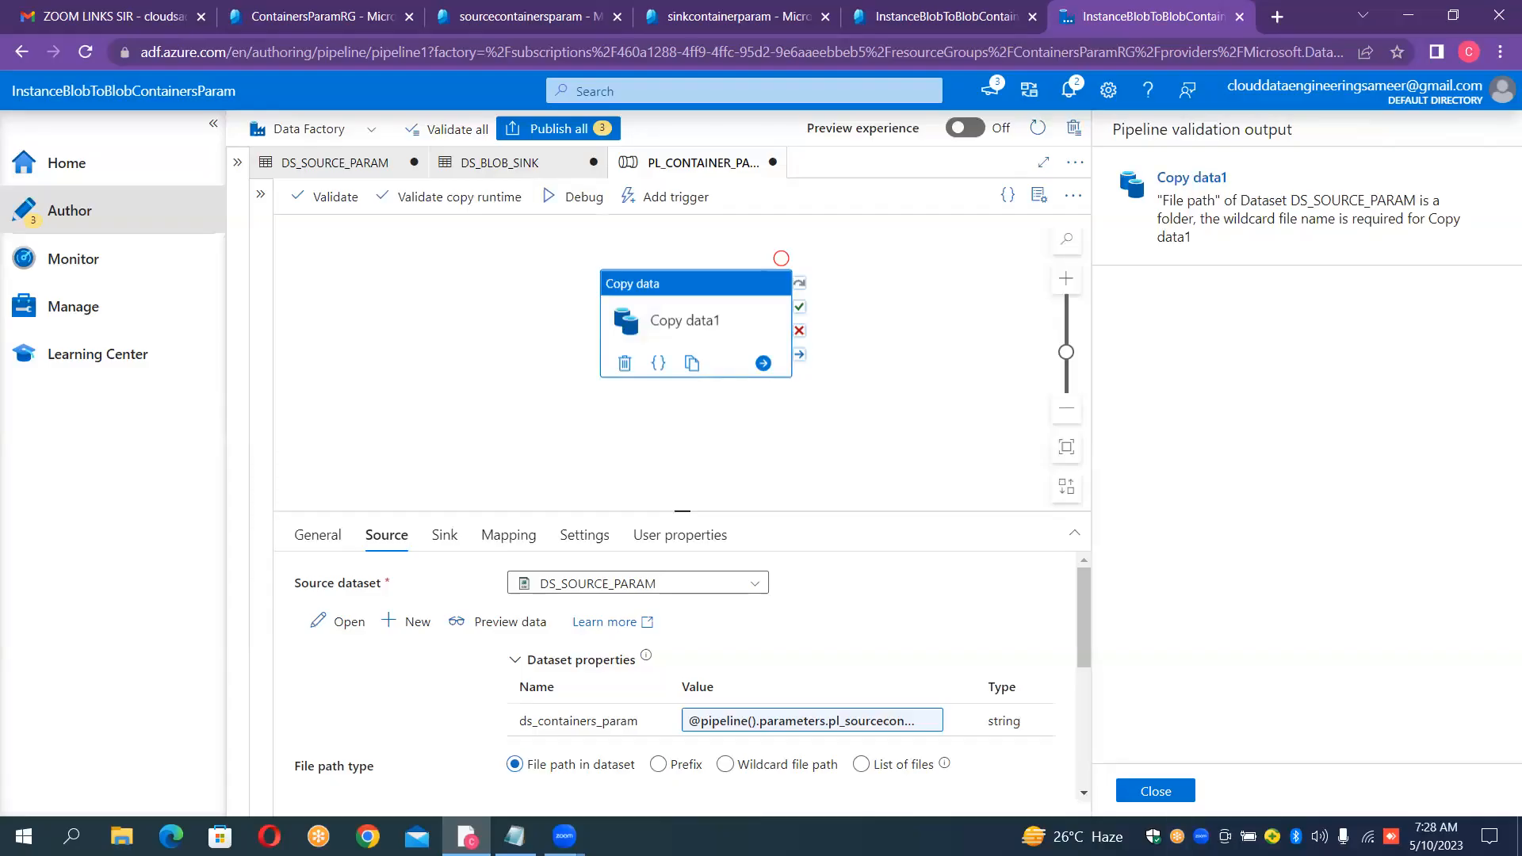
left_click(1157, 792)
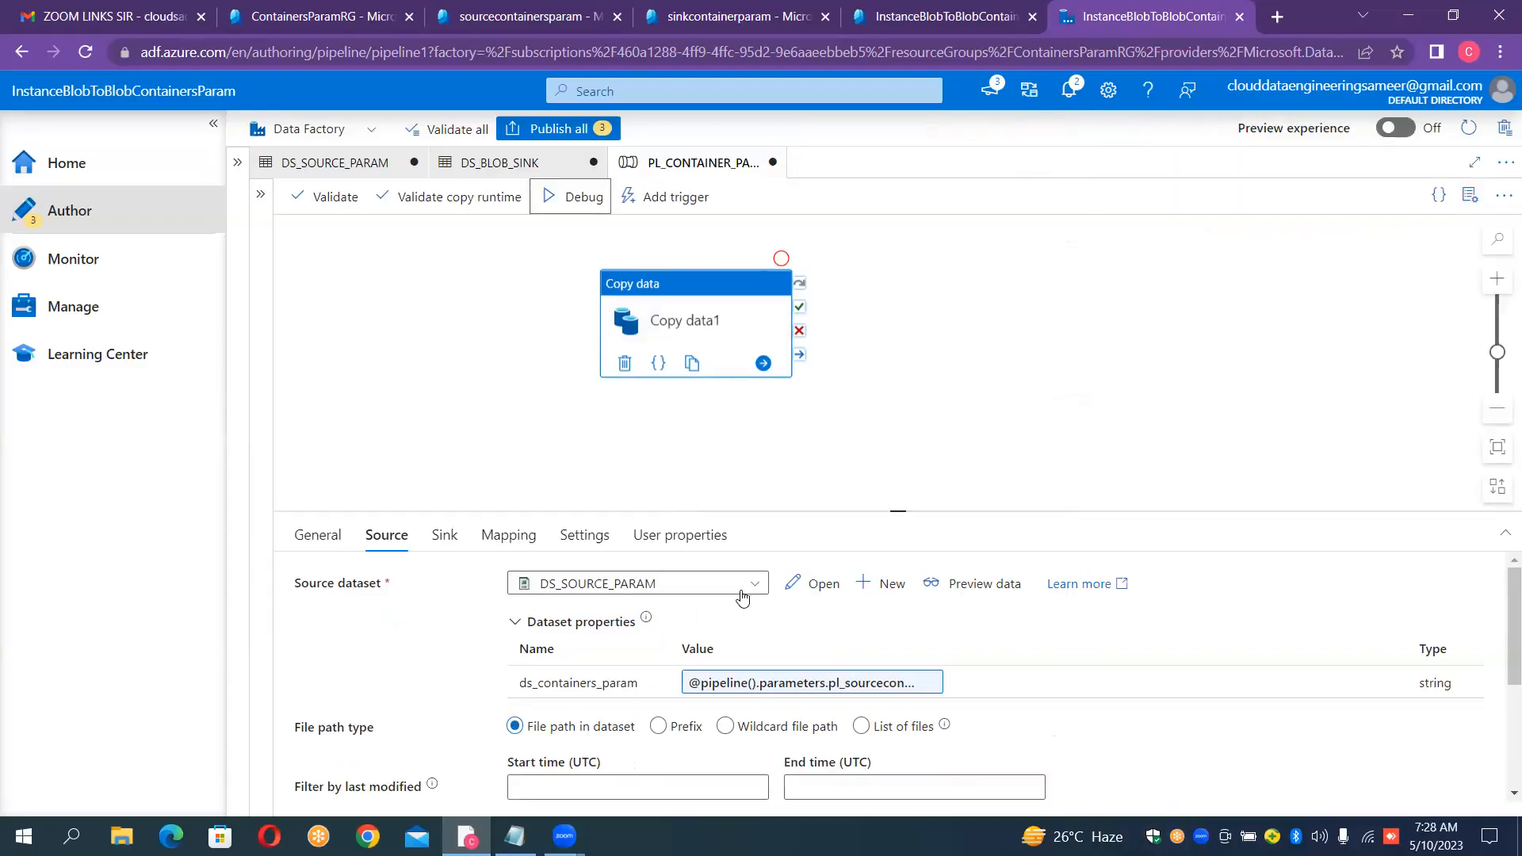
Set the Copy data1 source to Wildcard file path and debug the pipeline with pl_sourcecontainer_param input1 and pl_sinkcontainer_param output1
left_click(726, 727)
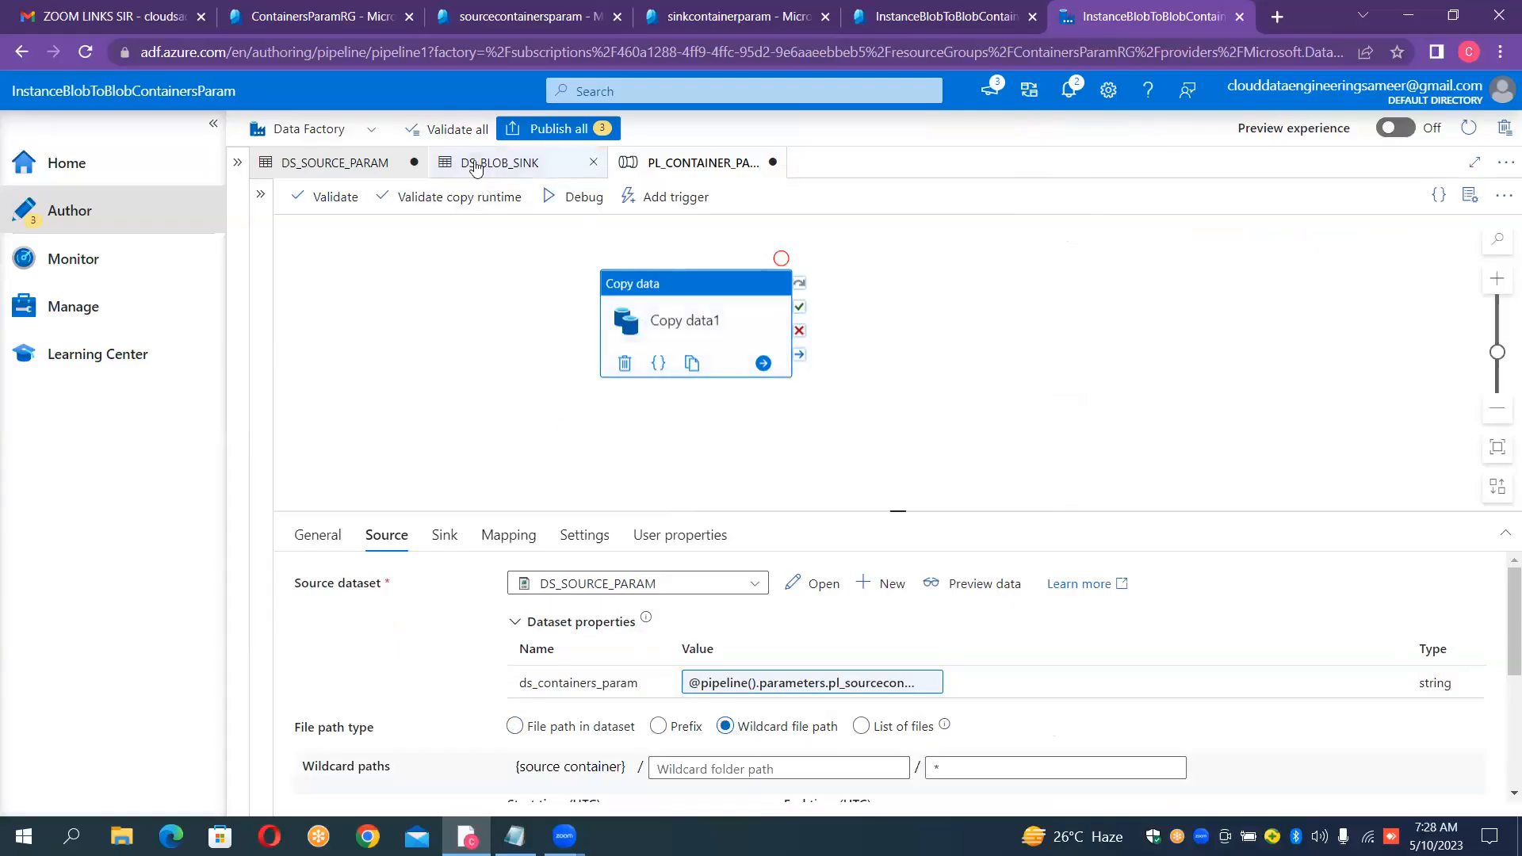
left_click(583, 205)
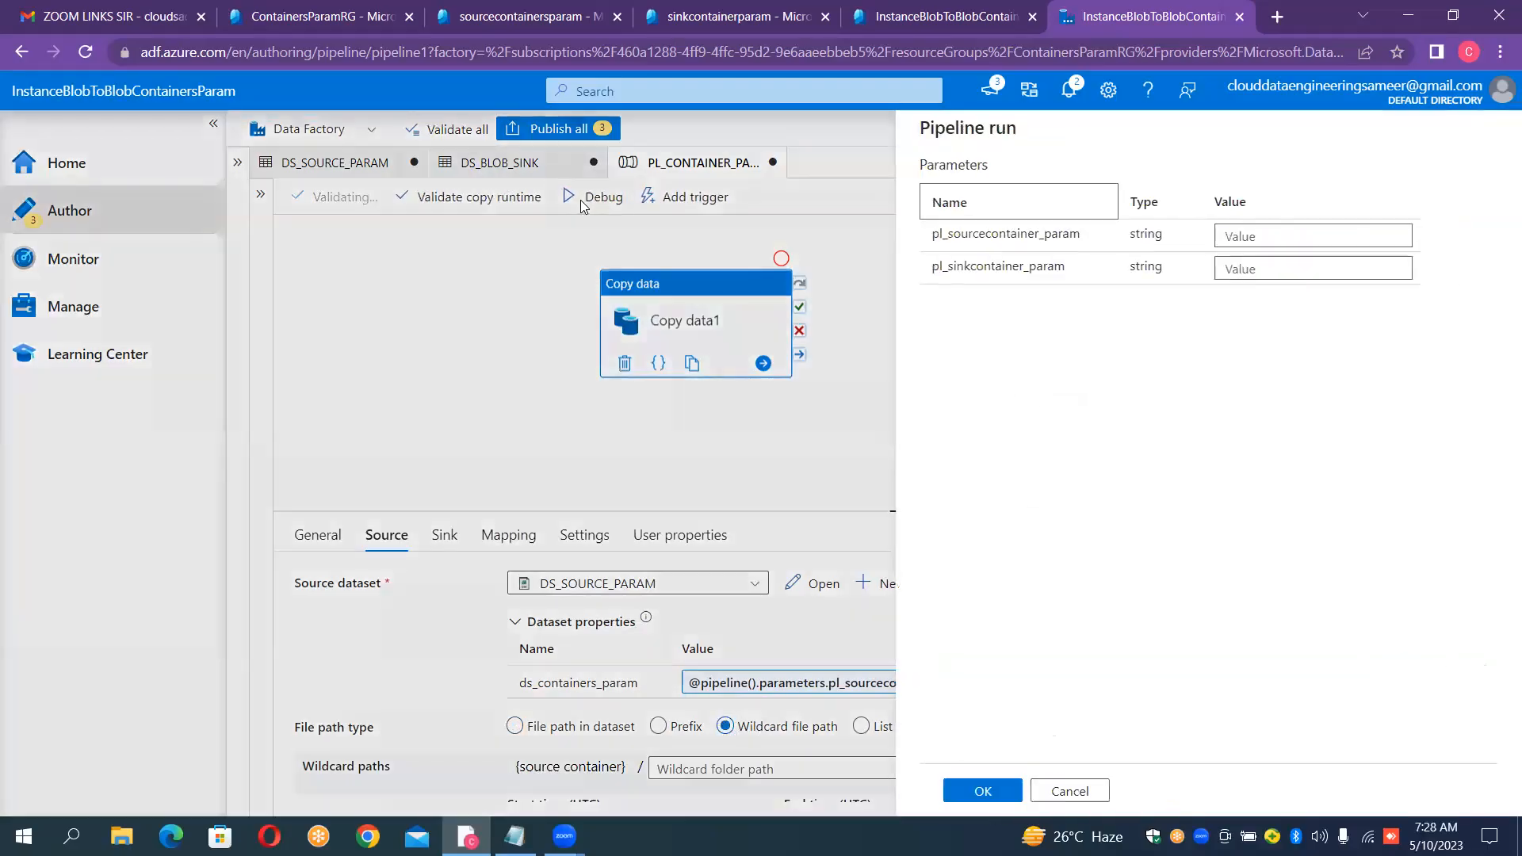
left_click(1257, 242)
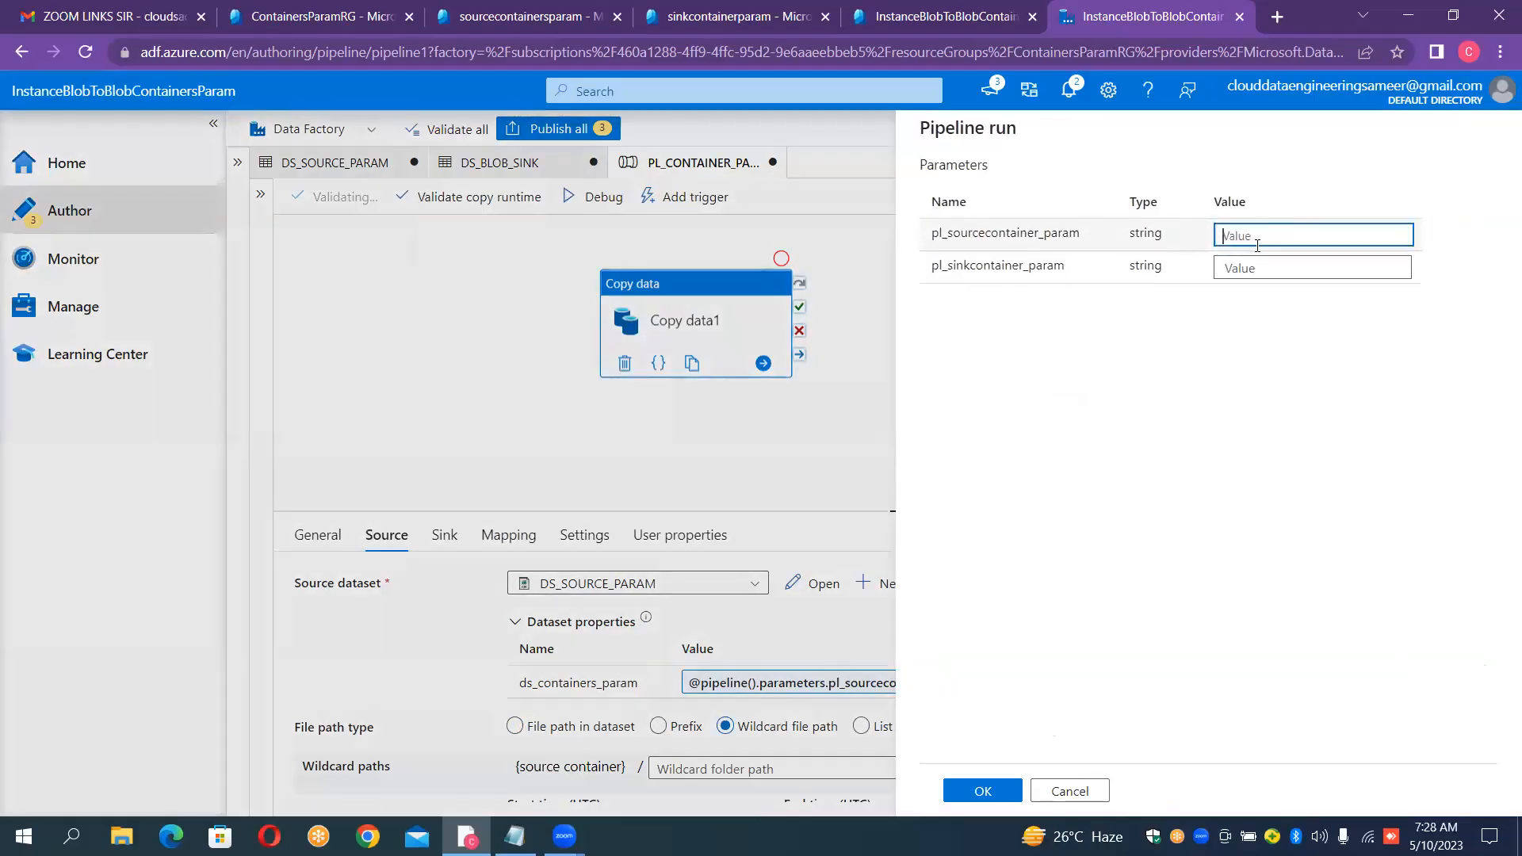
type("input1")
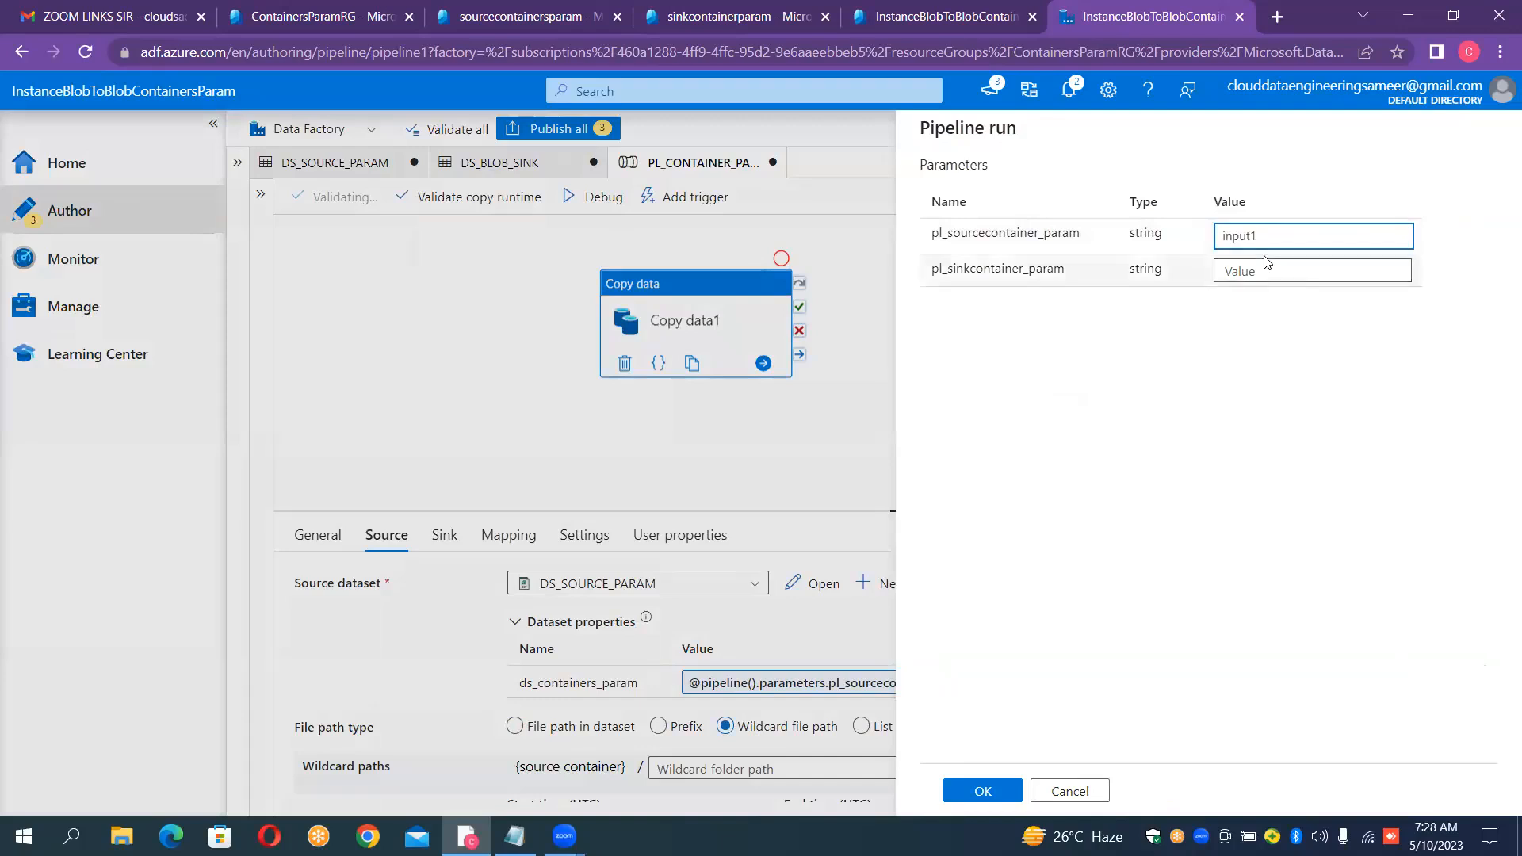
left_click(1265, 270)
type("output1")
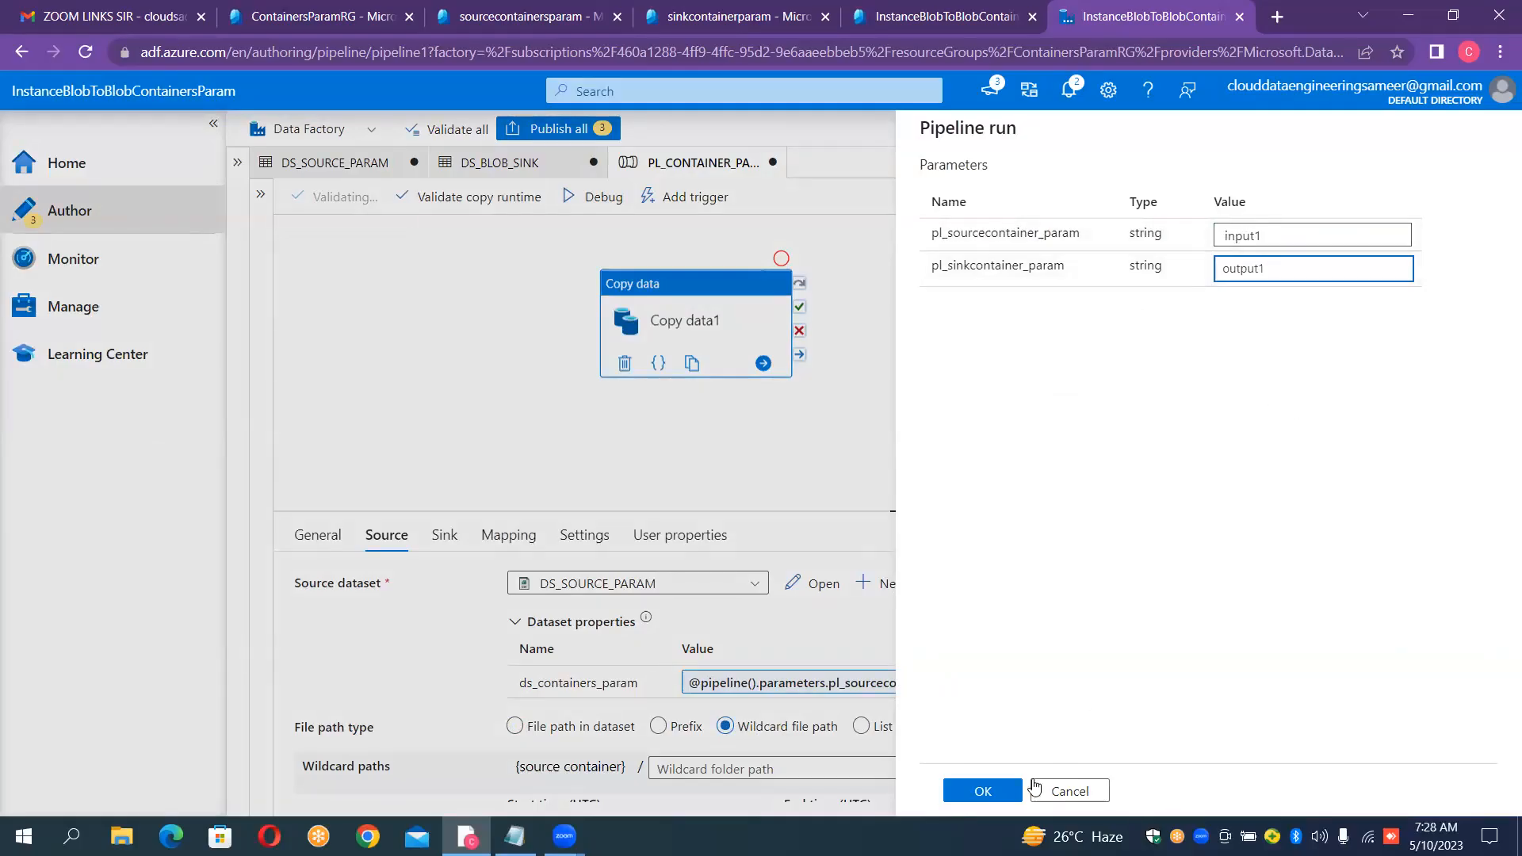
left_click(1010, 791)
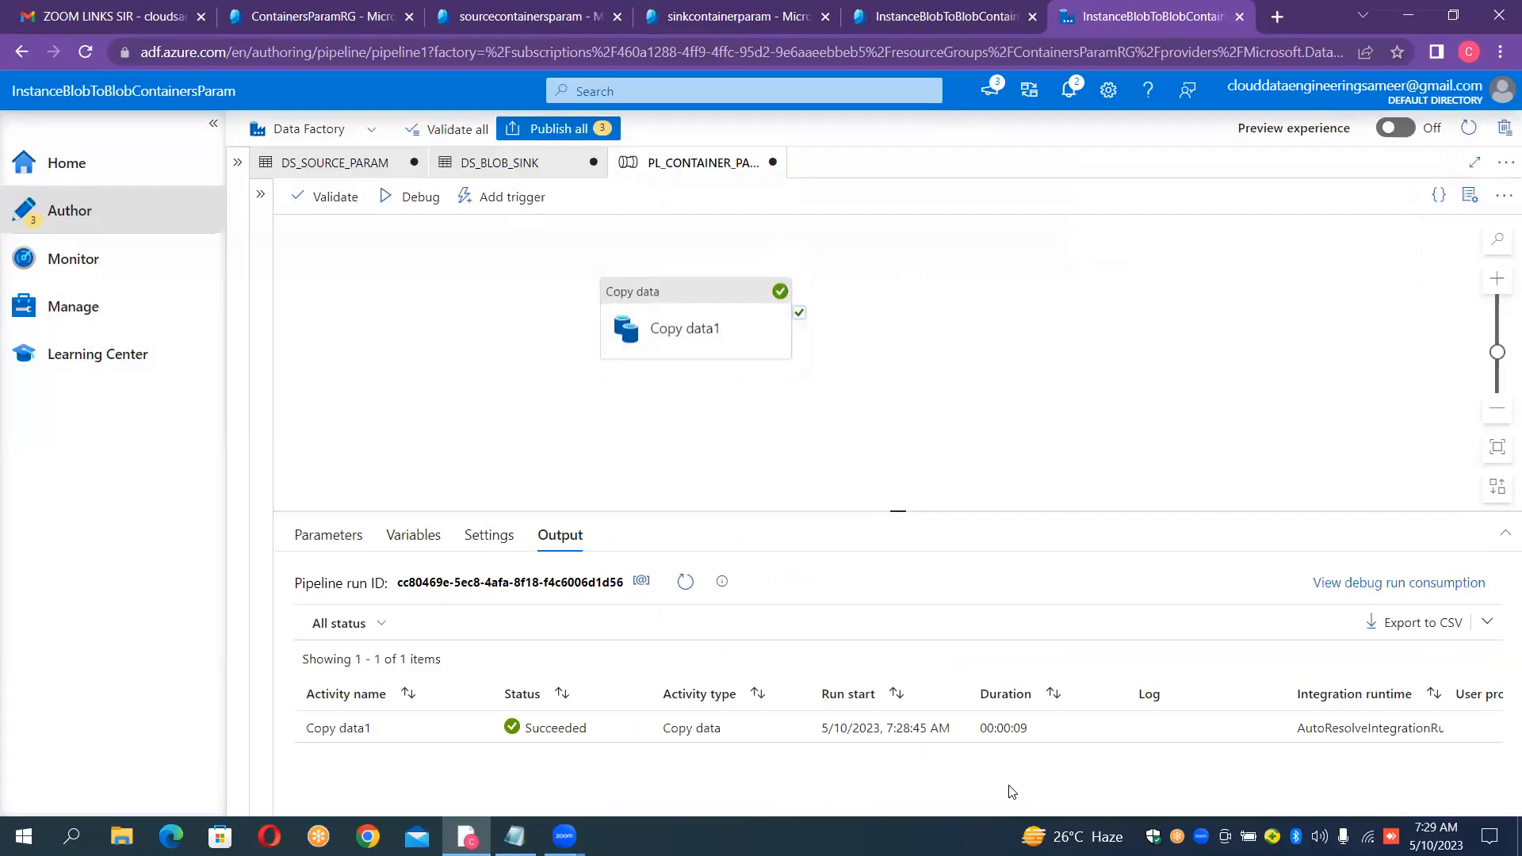
In the Azure portal, compare the files in the sink account's output1 container with those in the source account's input1 container
left_click(753, 23)
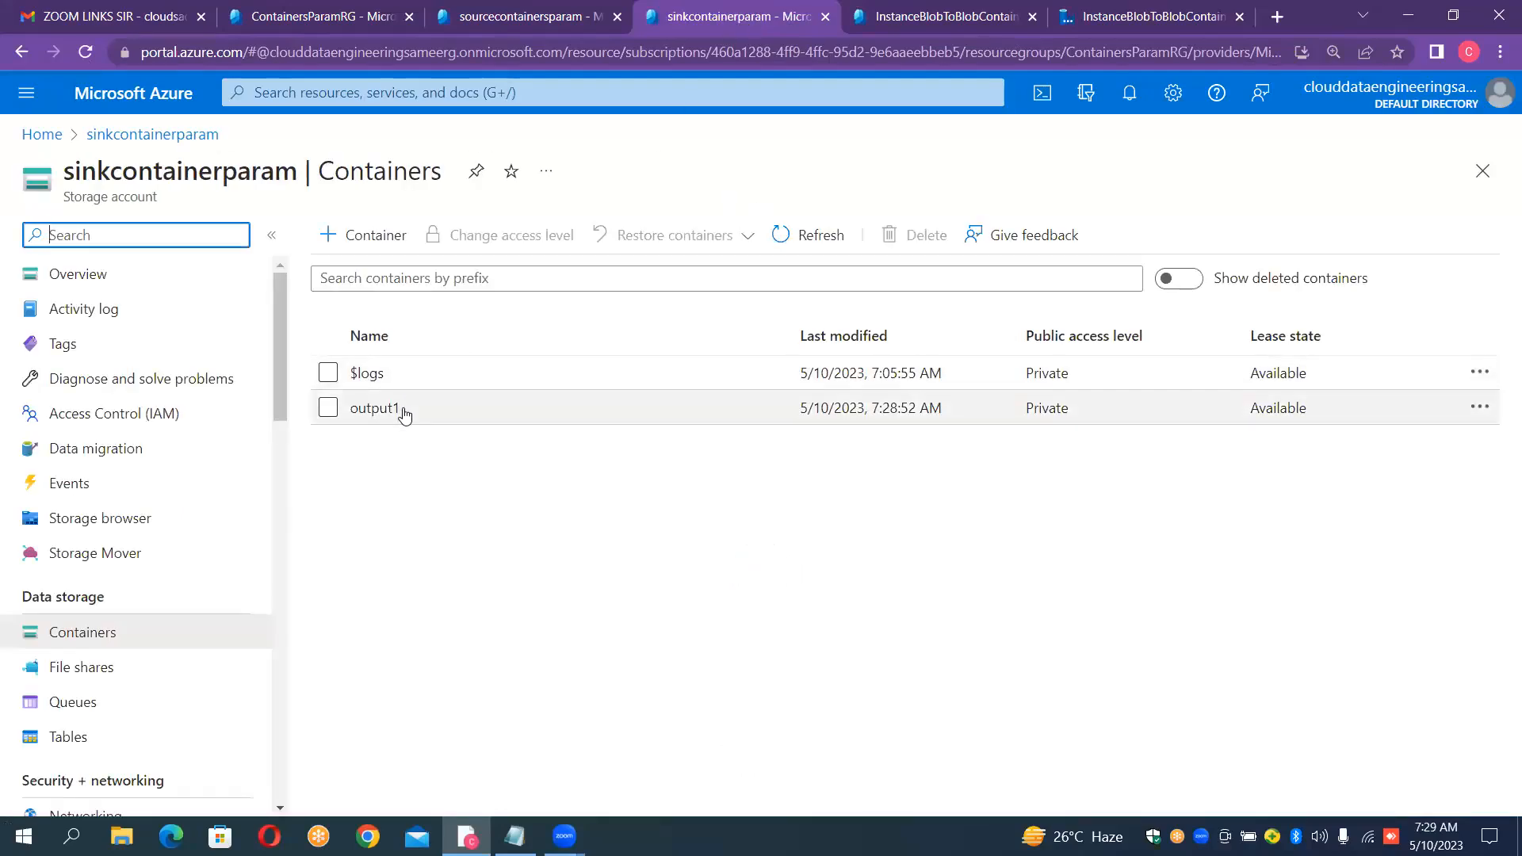
left_click(403, 411)
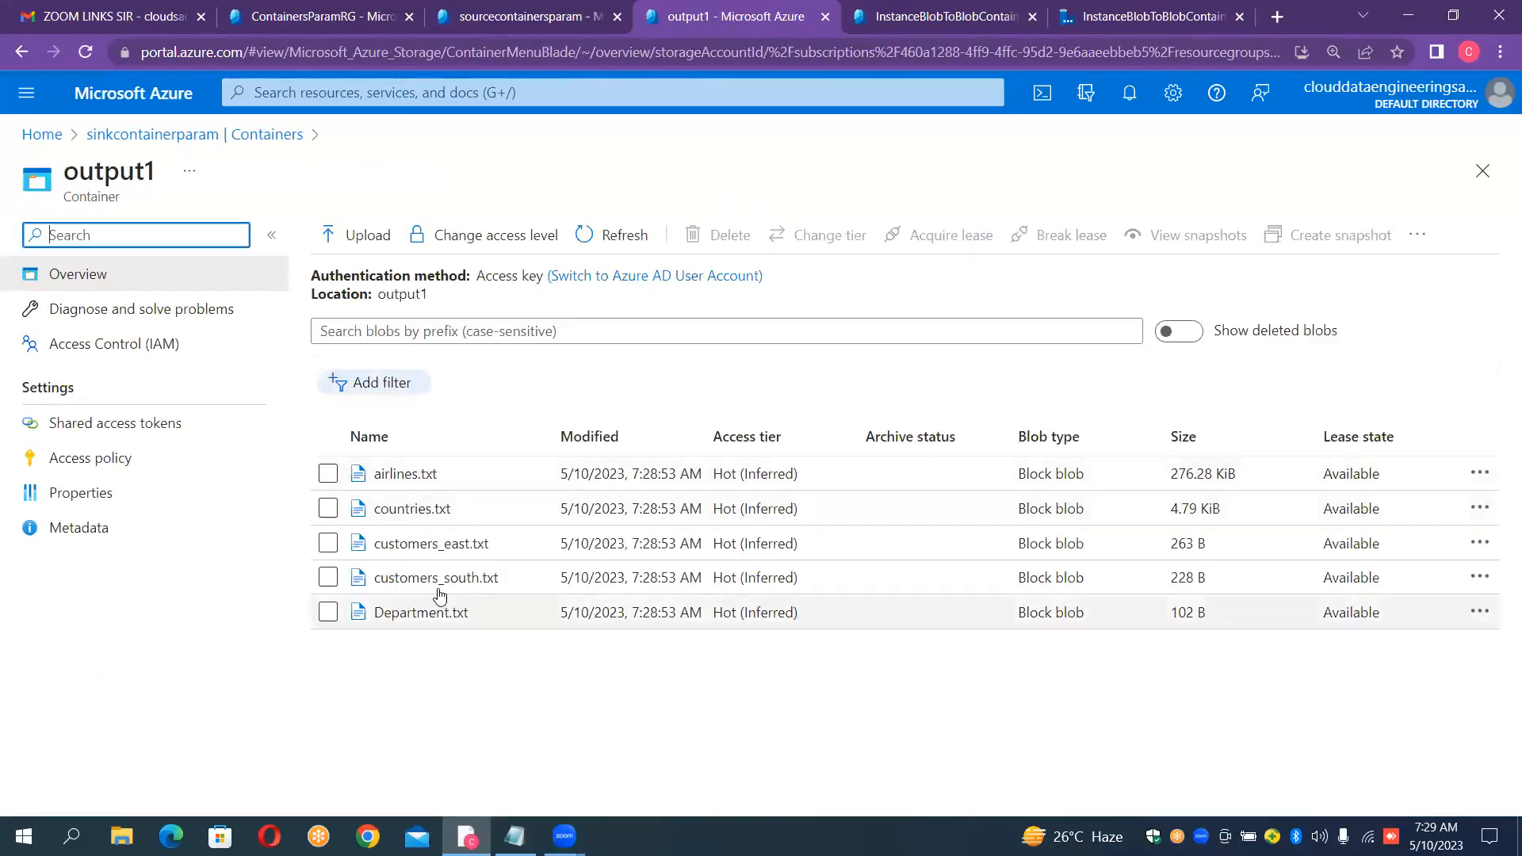
left_click(489, 17)
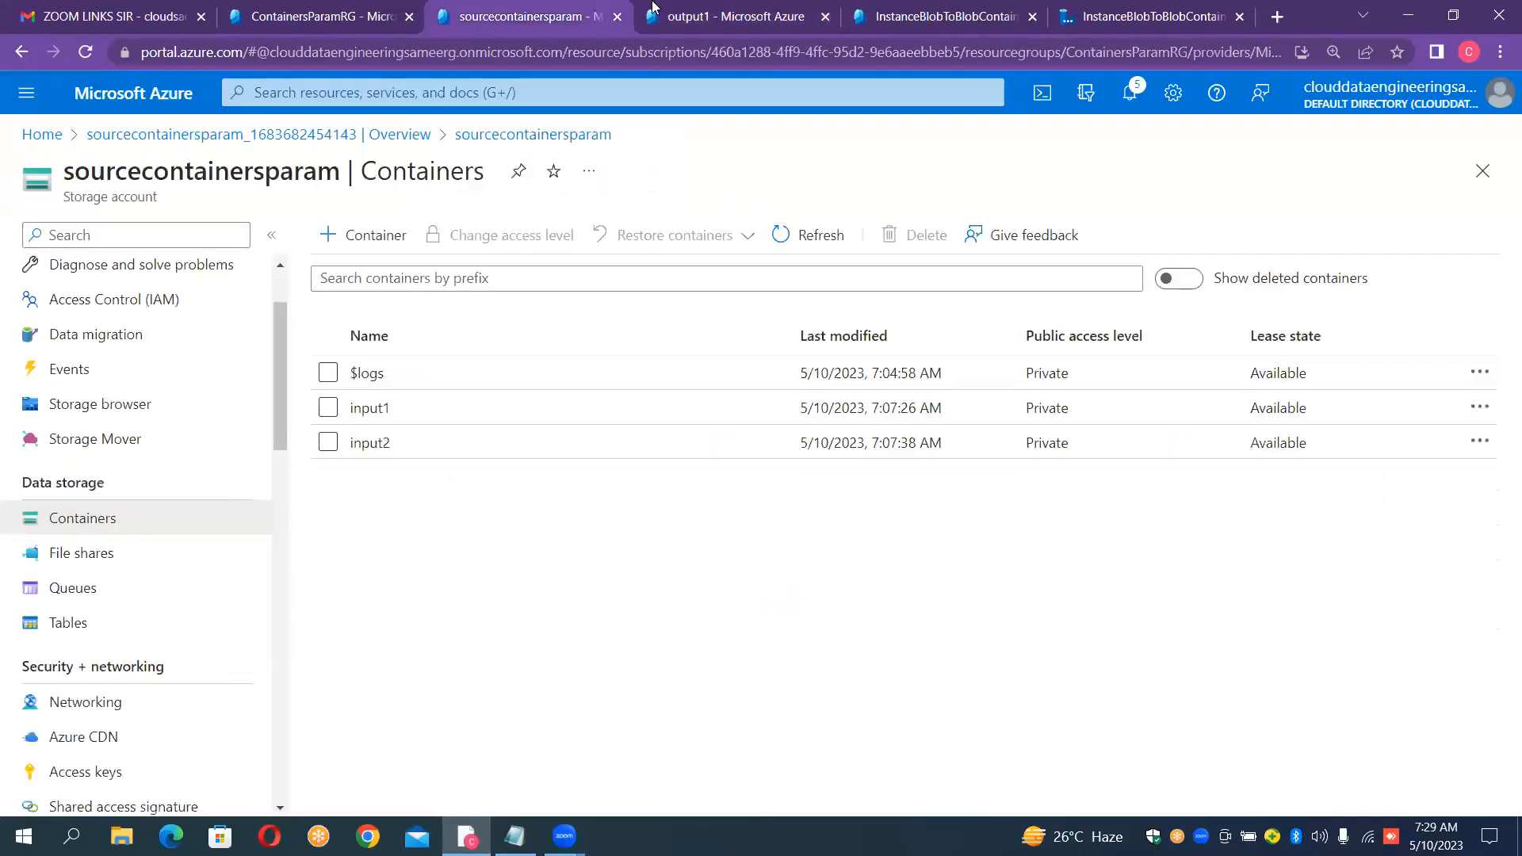
left_click(376, 409)
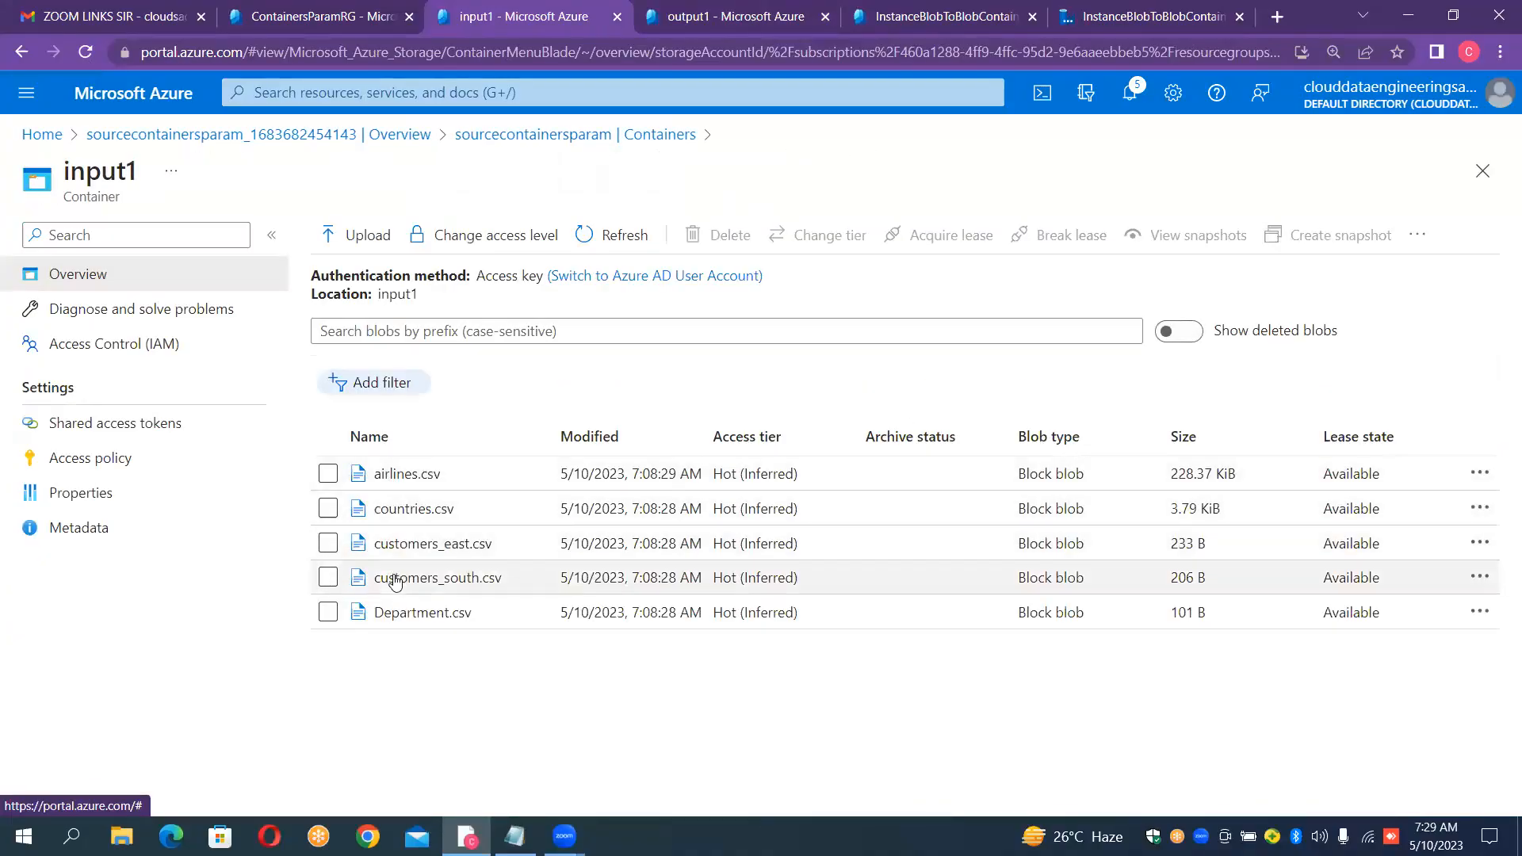
left_click(696, 16)
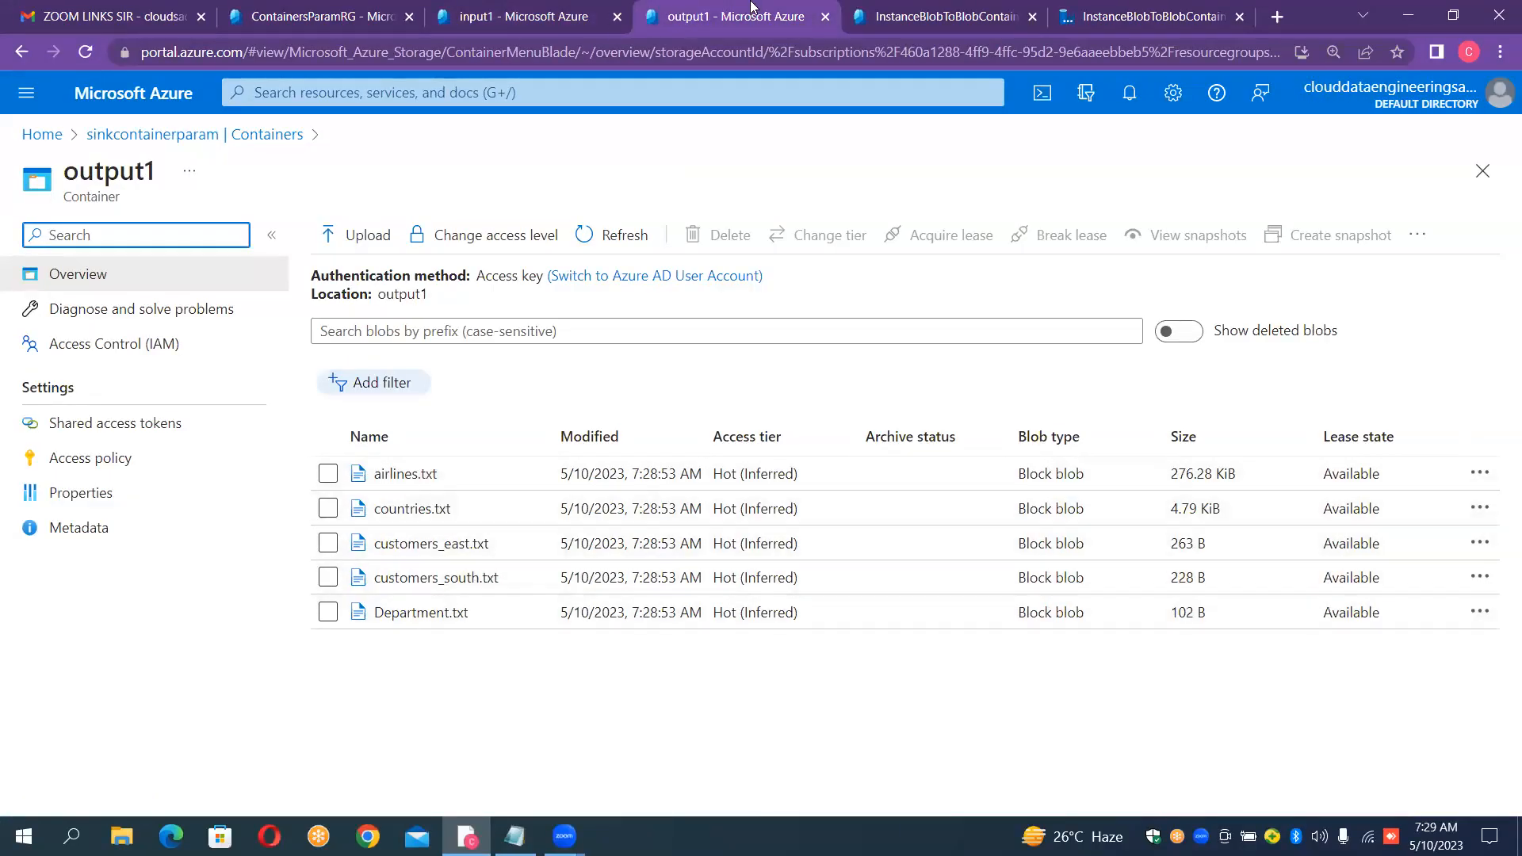
Return to the Data Factory pipeline and debug it with pl_sourcecontainer_param input2 and pl_sinkcontainer_param output2
left_click(1124, 11)
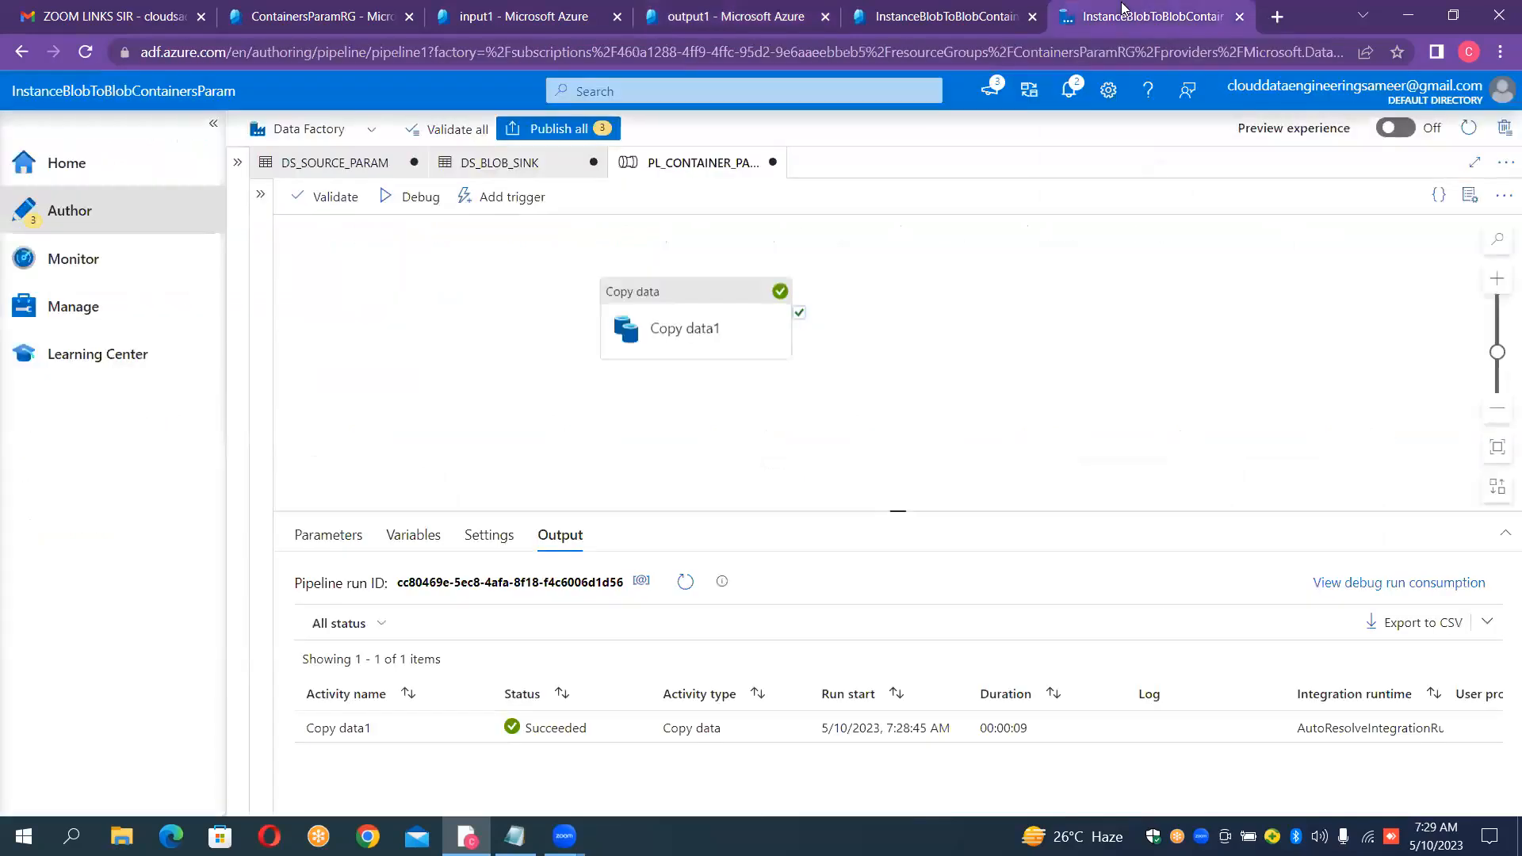
left_click(734, 292)
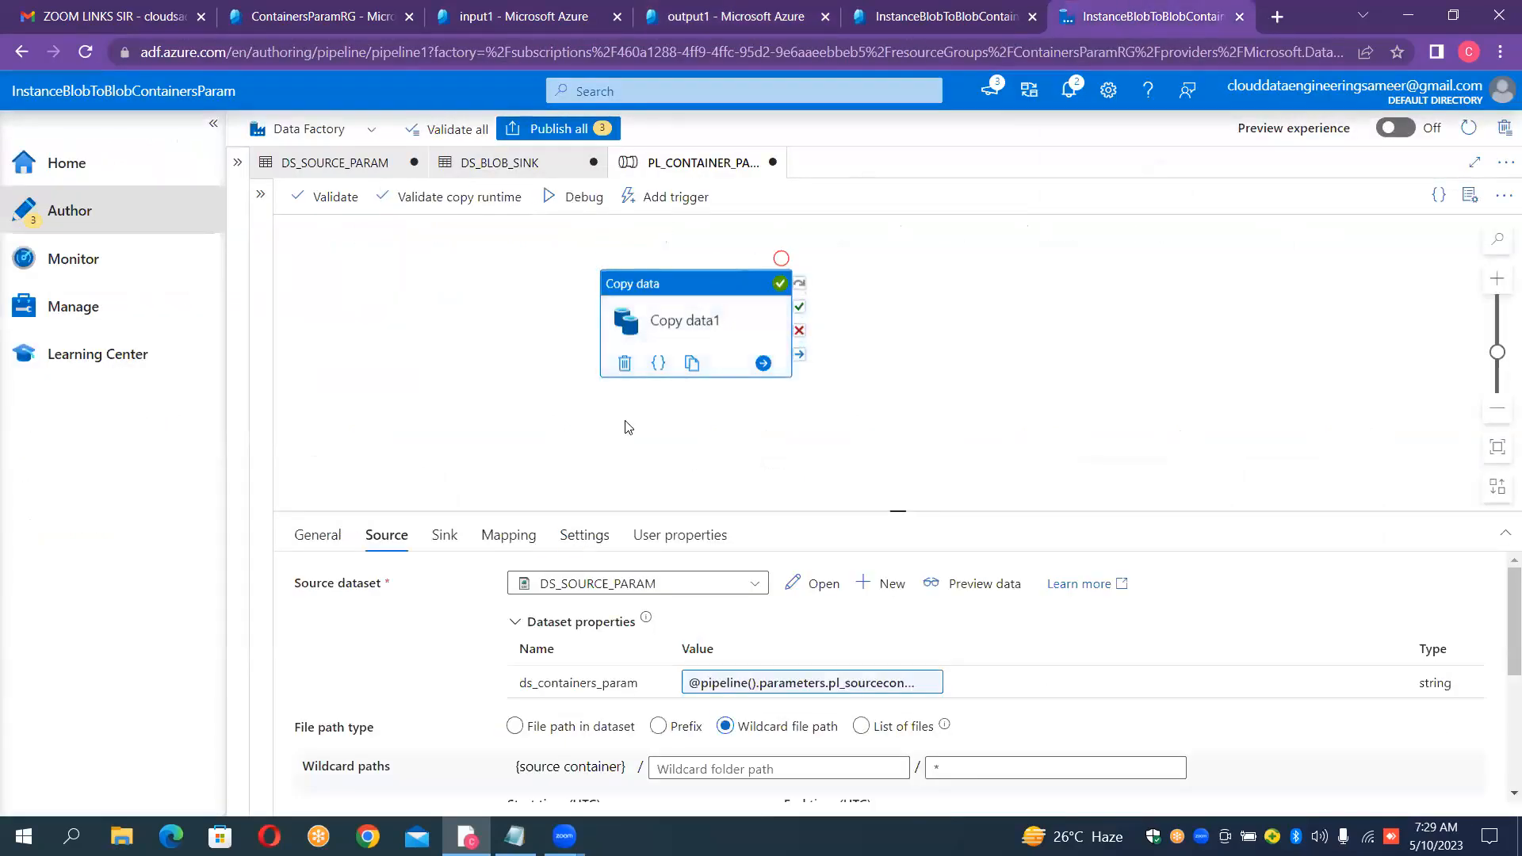
left_click(564, 200)
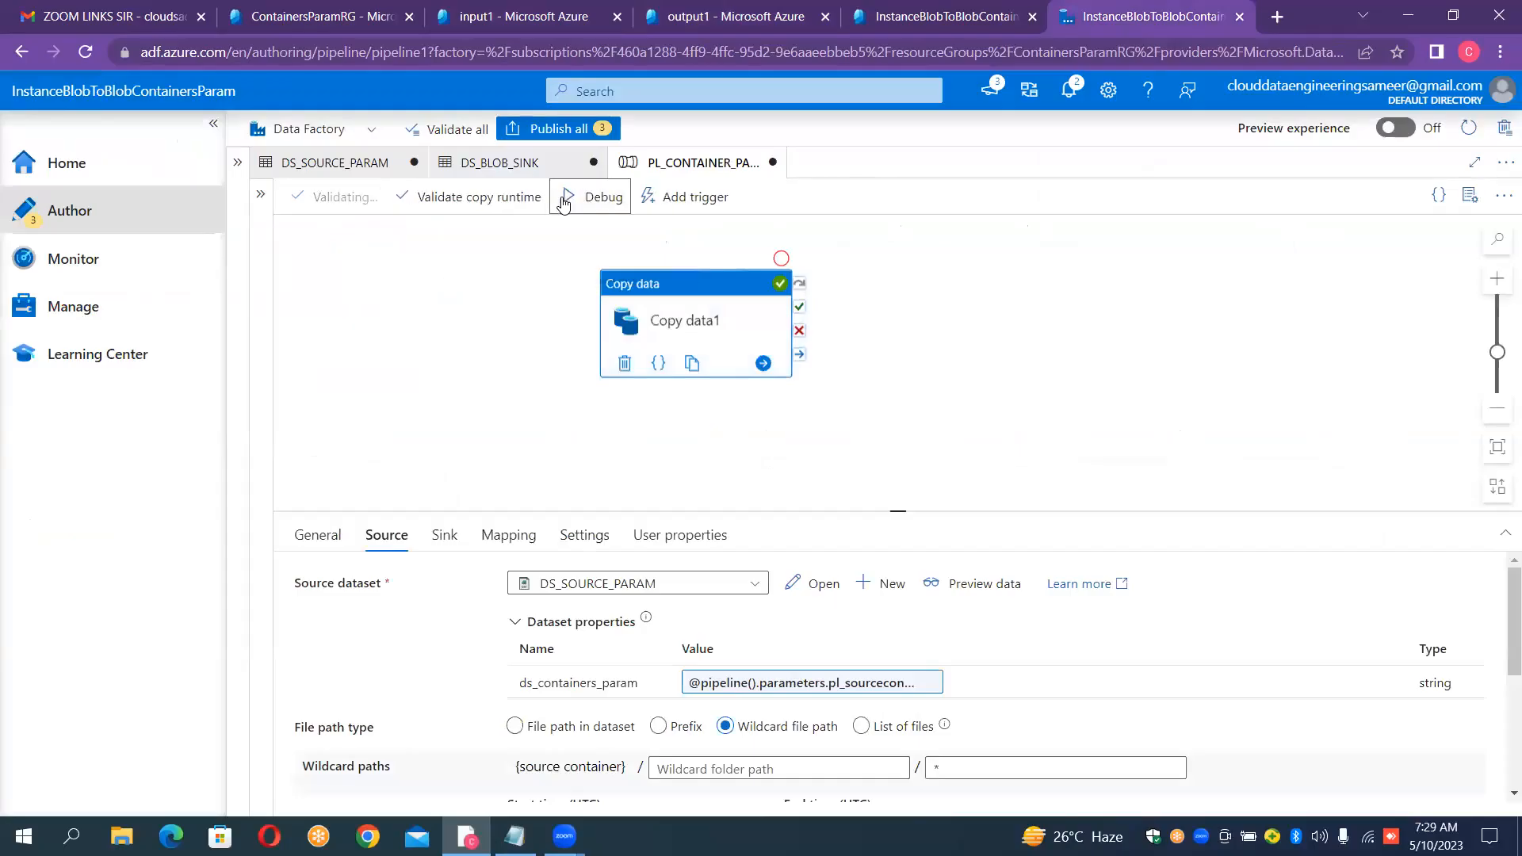
left_click(1307, 232)
type("inpuy")
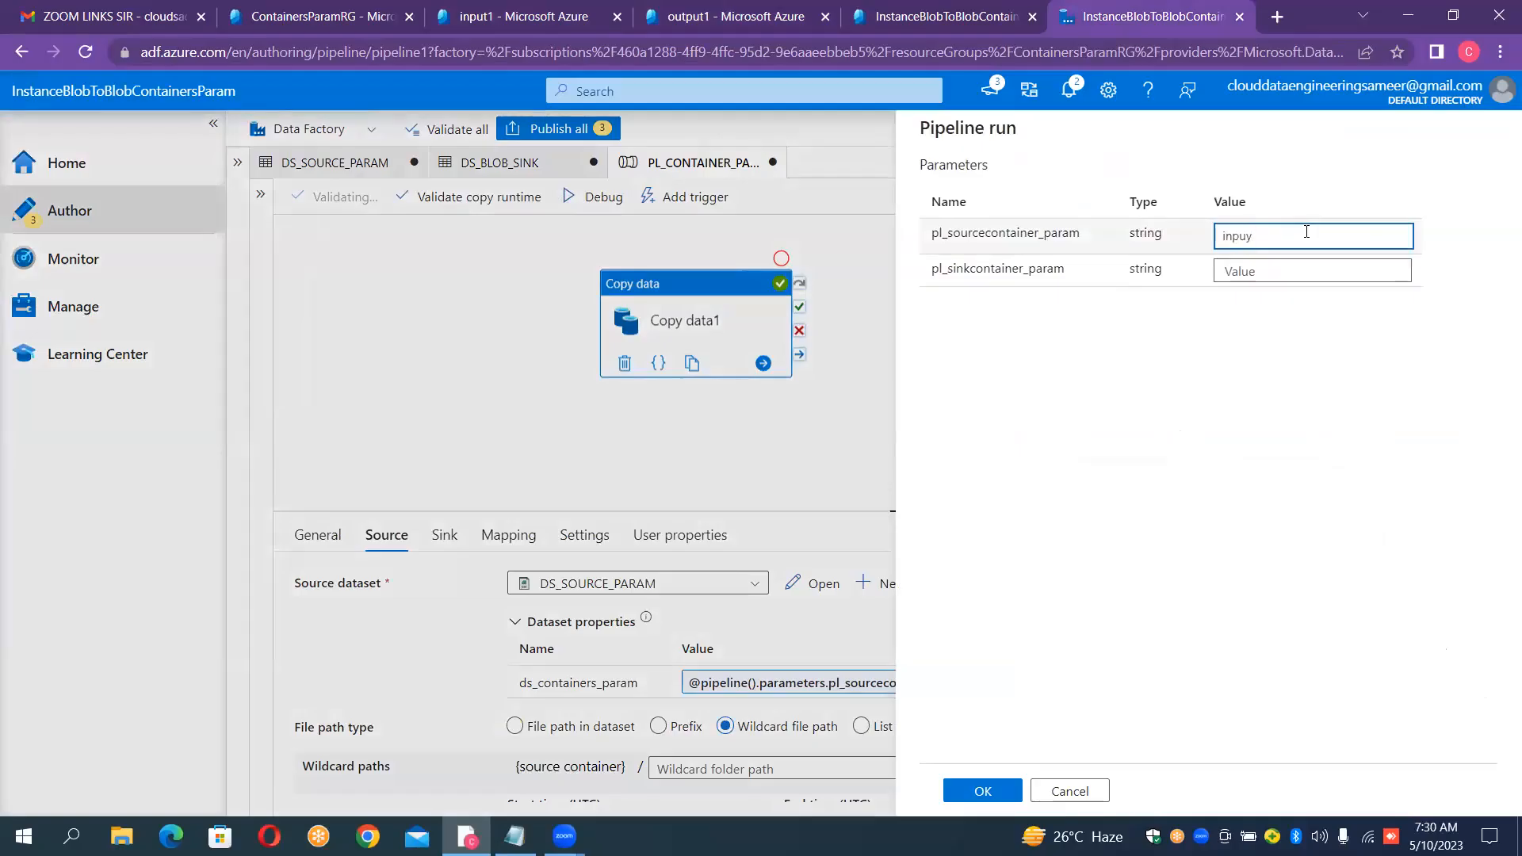
key("BackSpace")
type("t2")
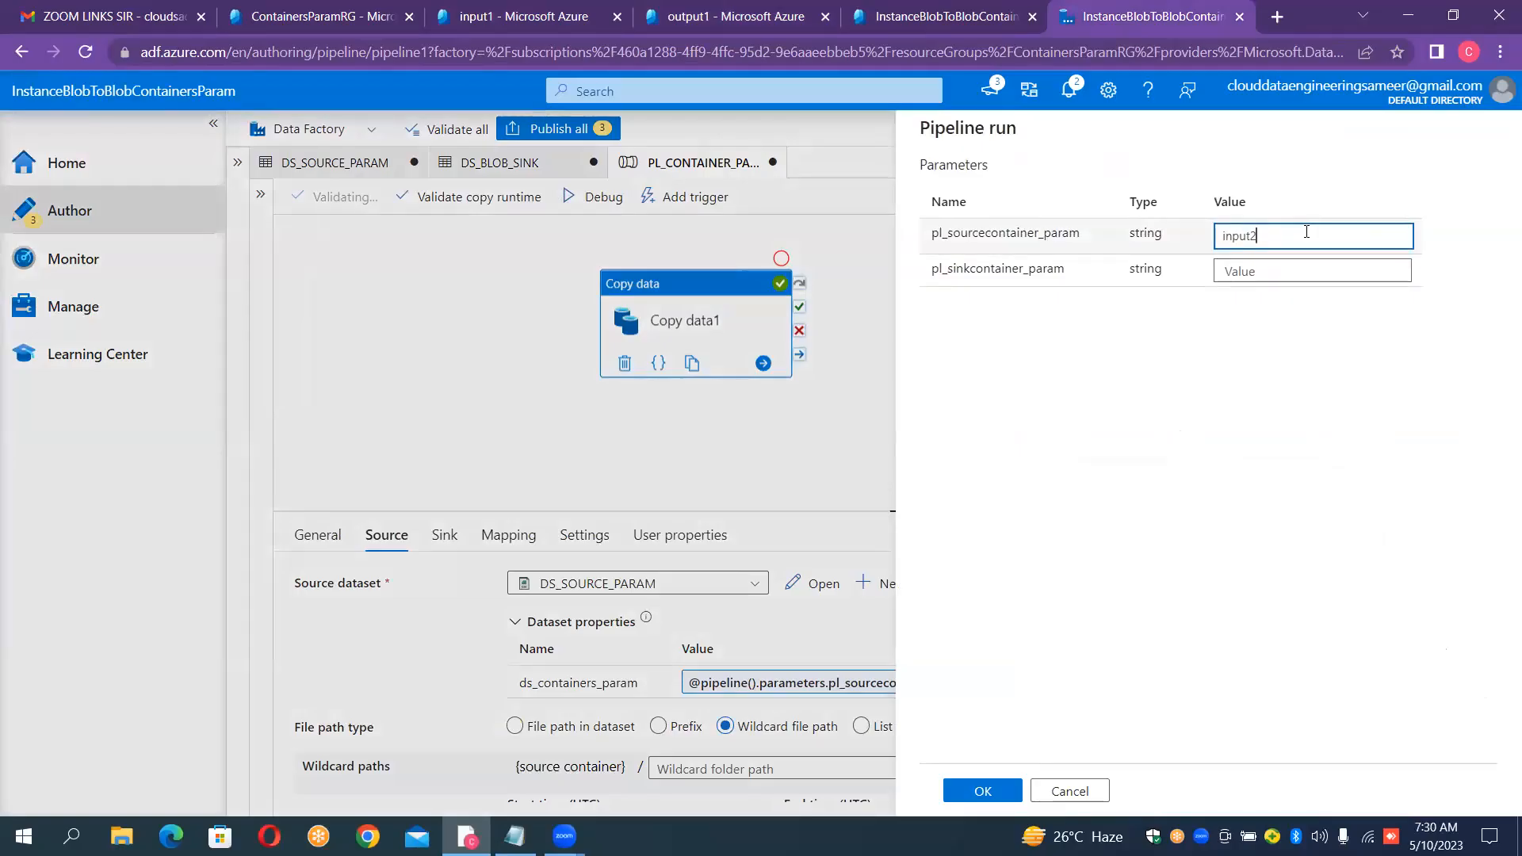
left_click(1287, 273)
type("o")
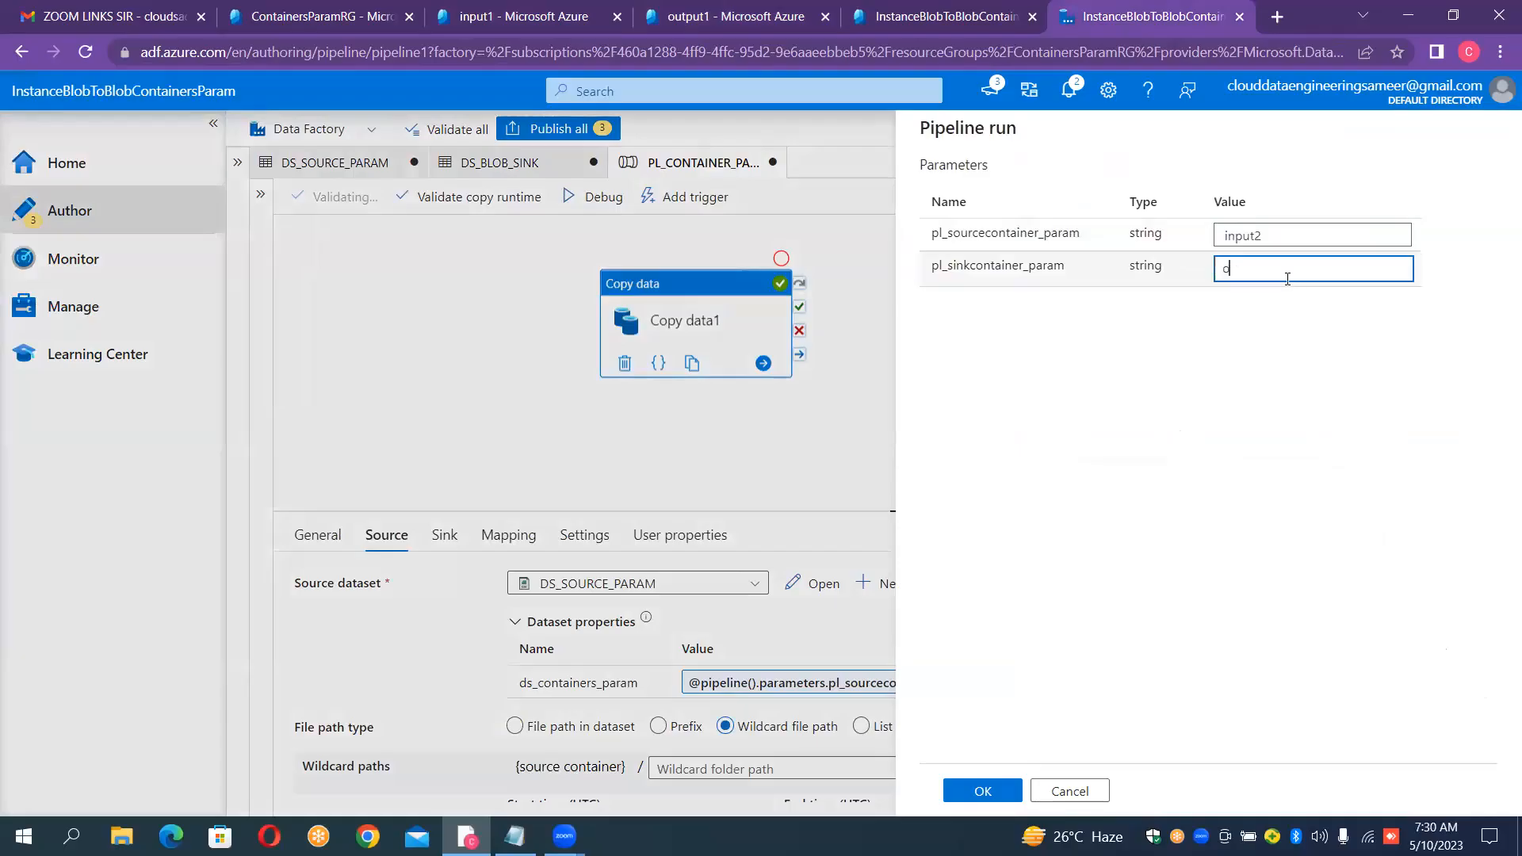
type("utput2")
left_click(989, 792)
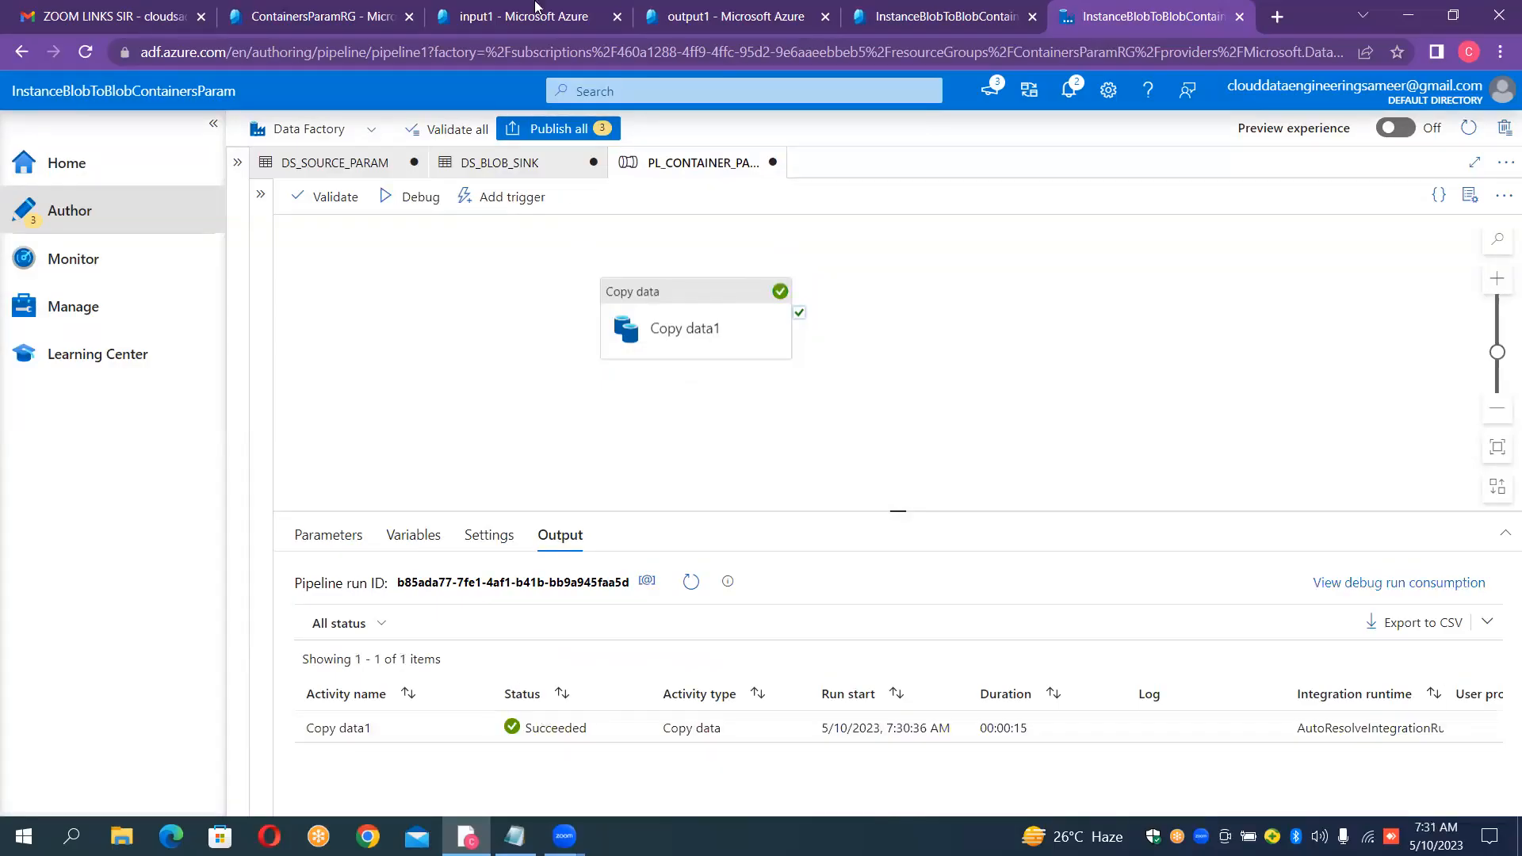
In the Azure portal, refresh the sinkcontainerparam container list and examine the files in the output2 container
left_click(758, 21)
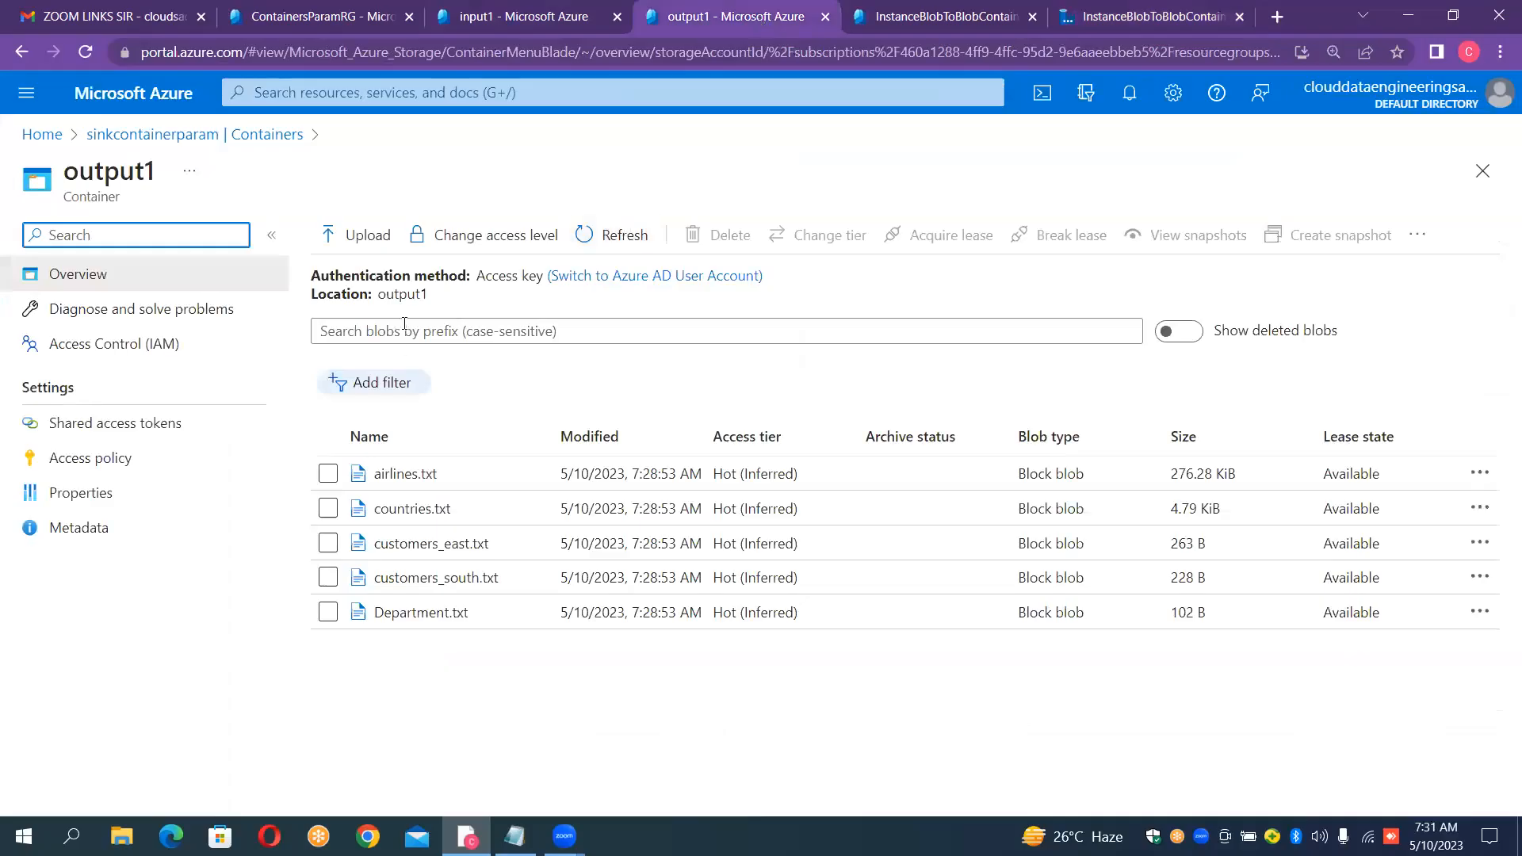
left_click(270, 136)
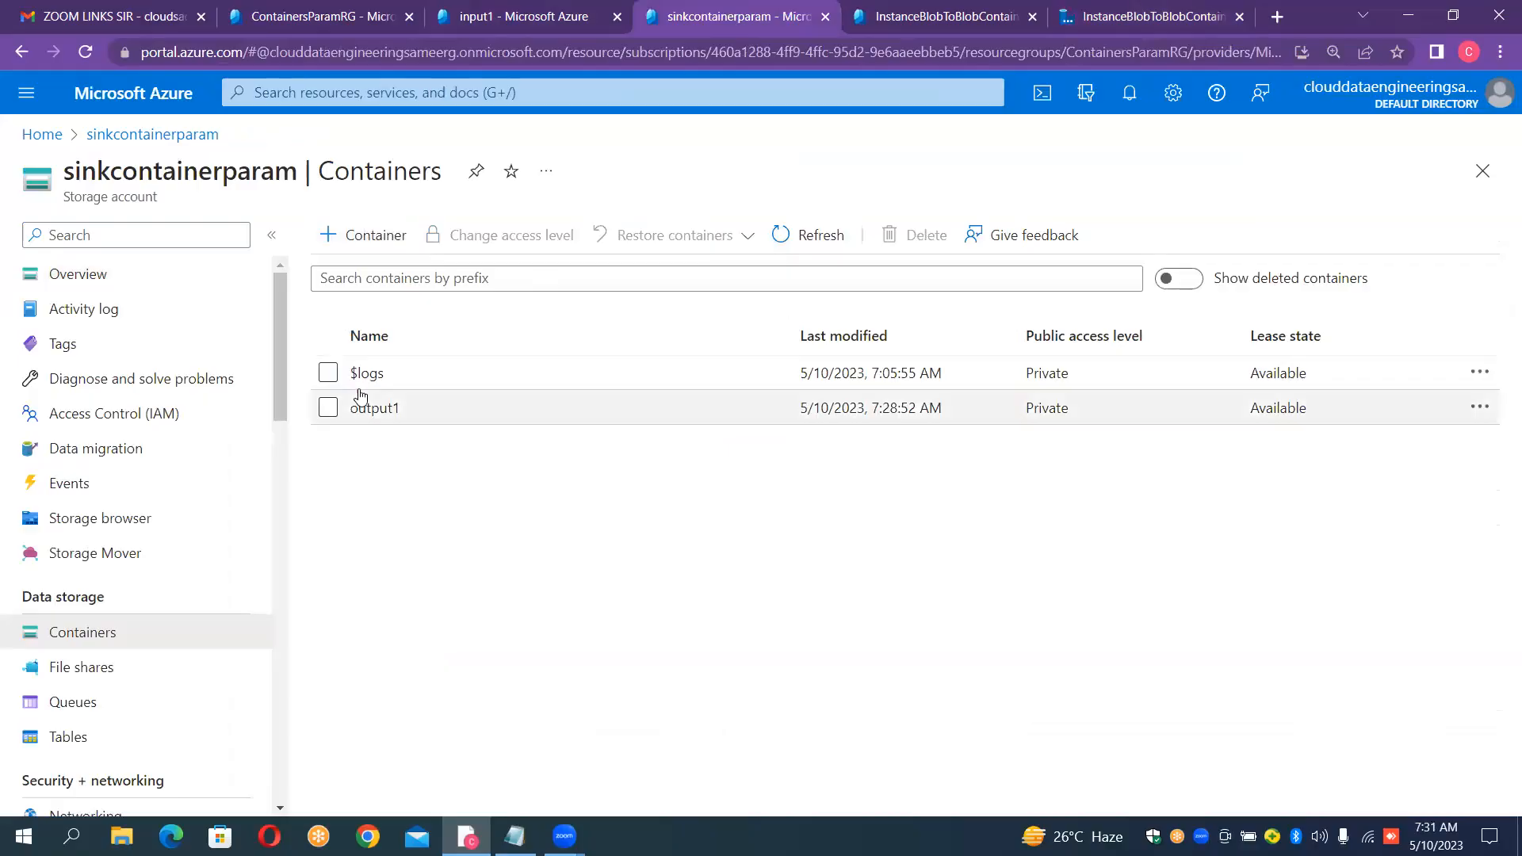
left_click(807, 246)
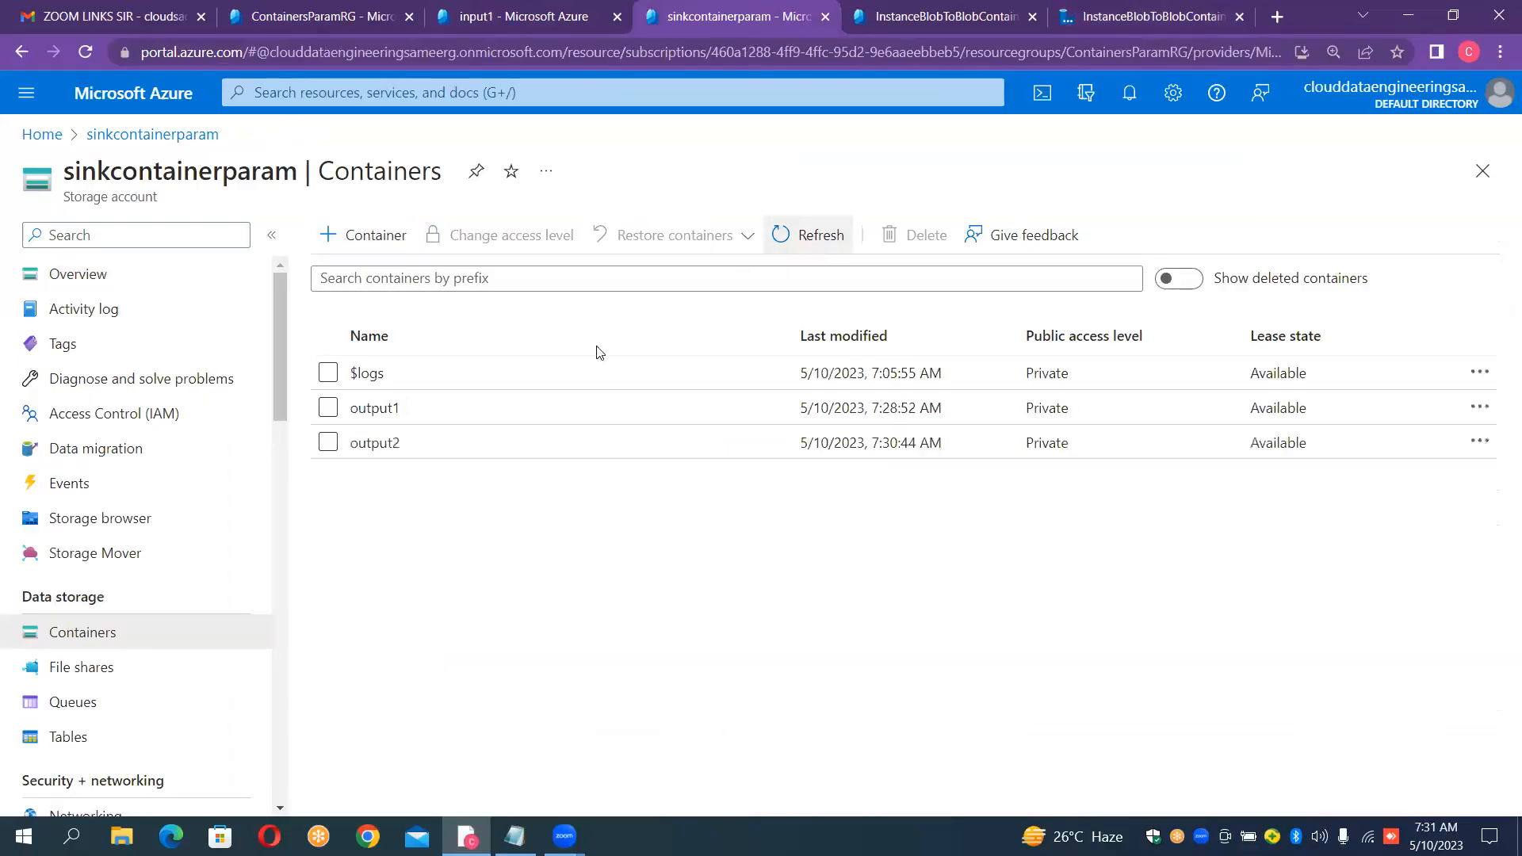
left_click(375, 443)
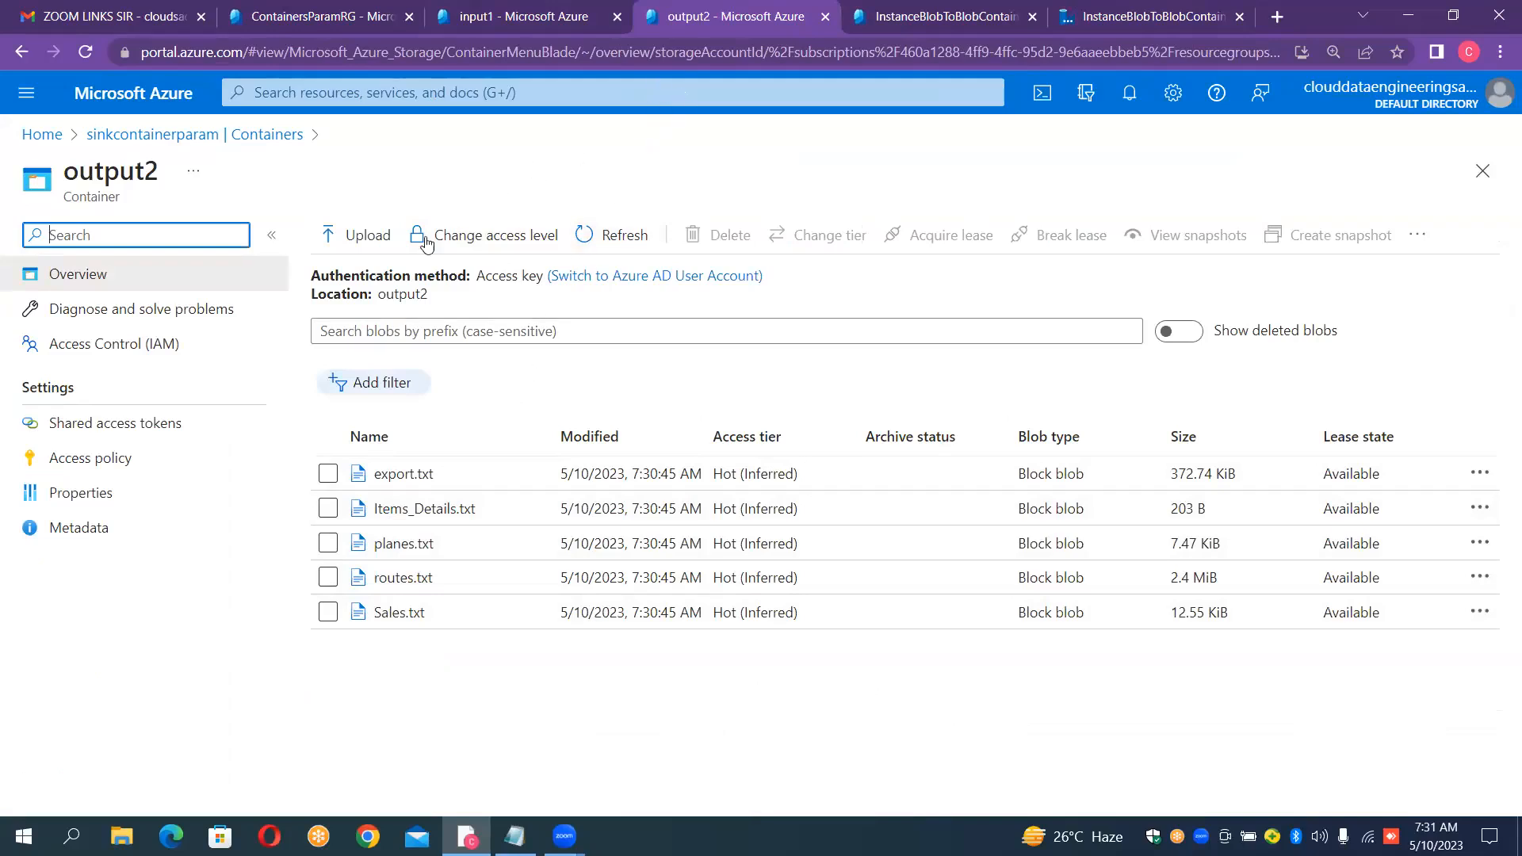
Open the output1 container, compare its files with the input1 container again, and return to the Data Factory pipeline
left_click(270, 135)
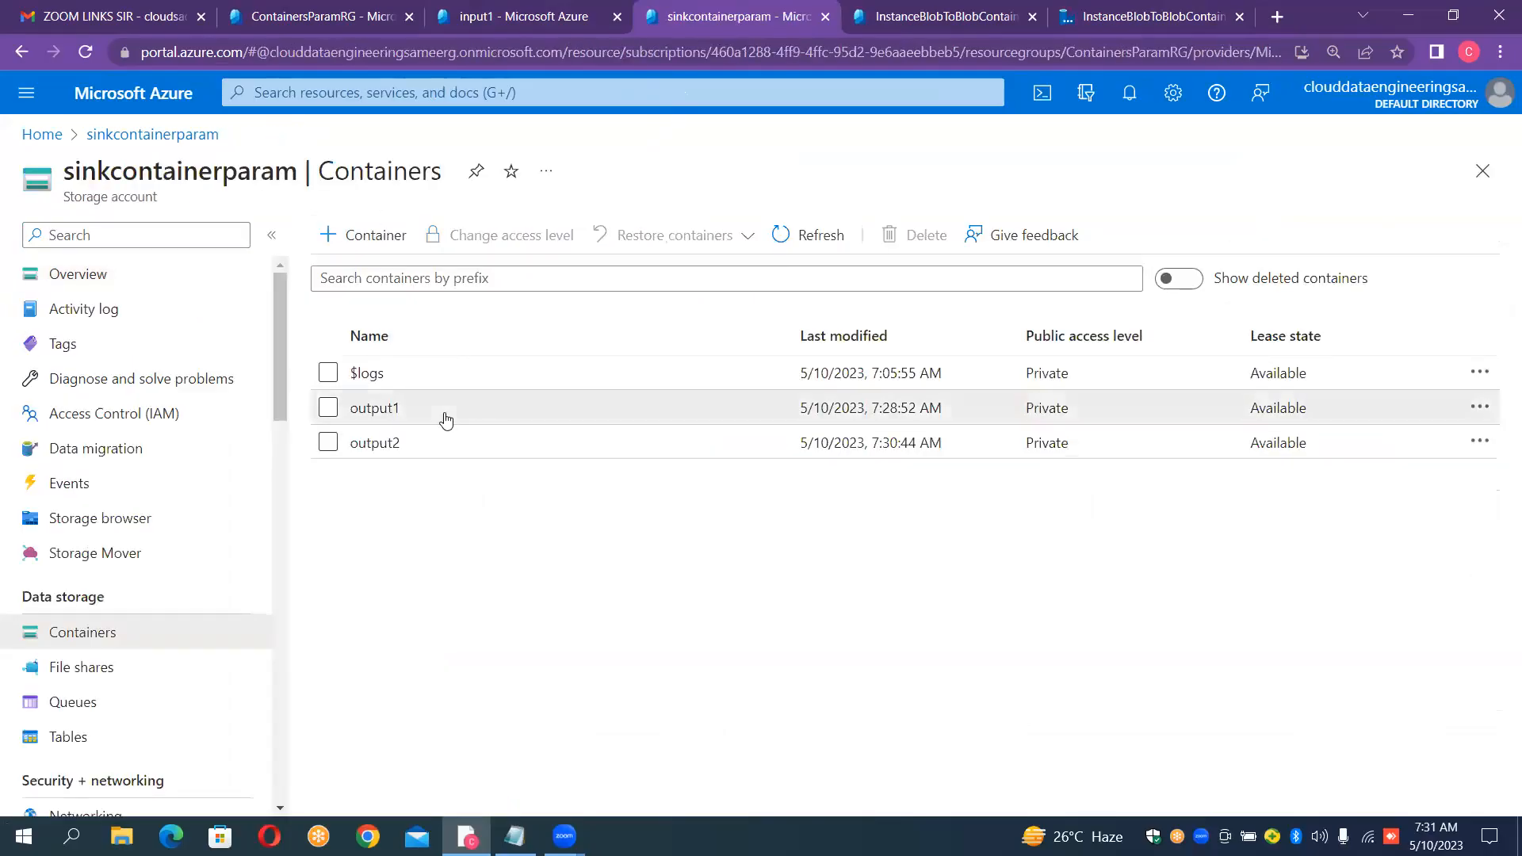
left_click(447, 420)
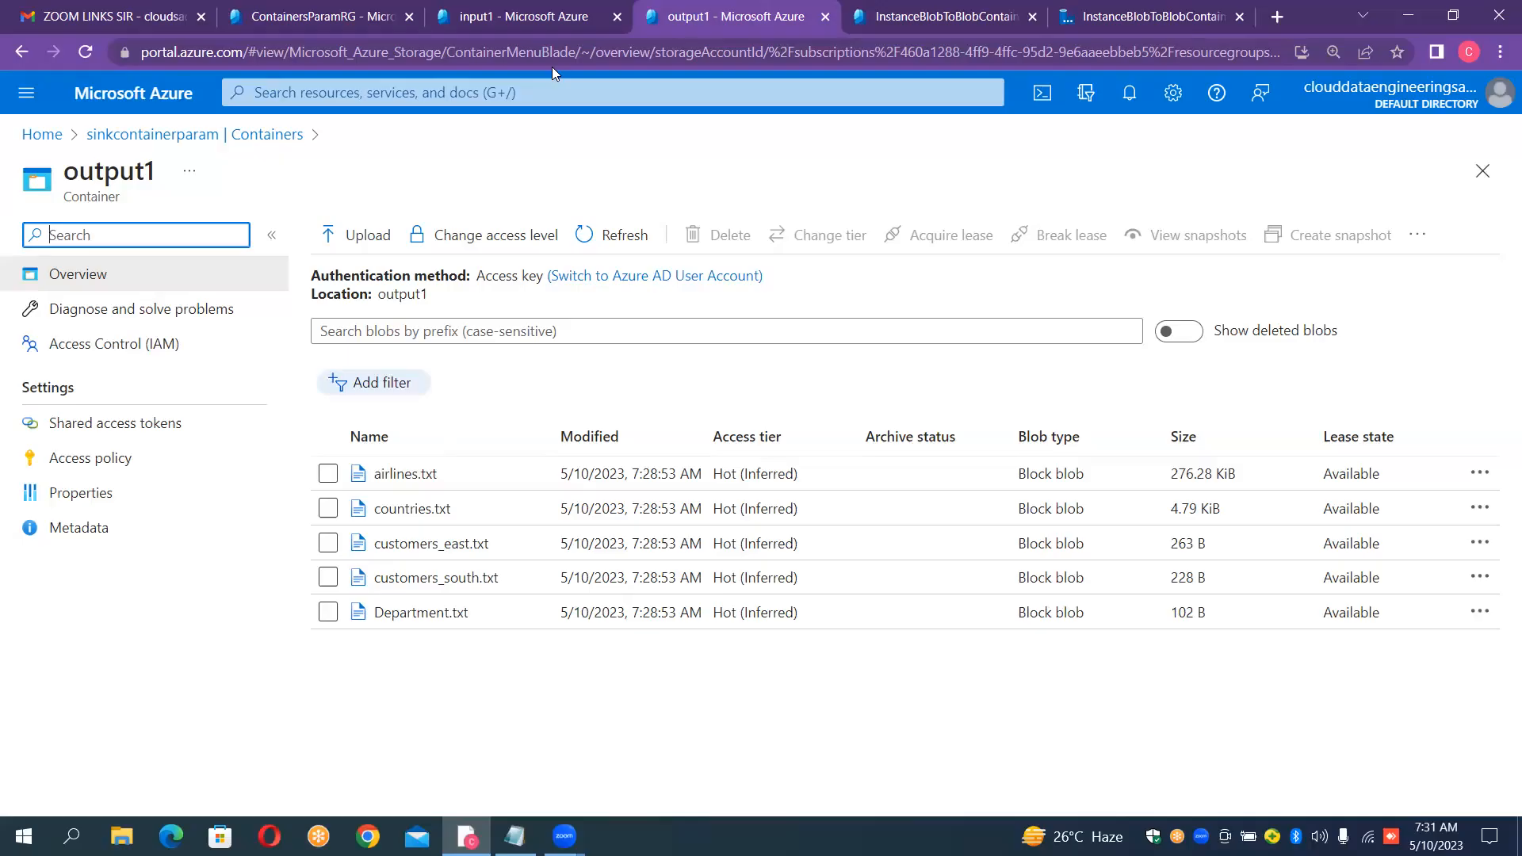
left_click(545, 9)
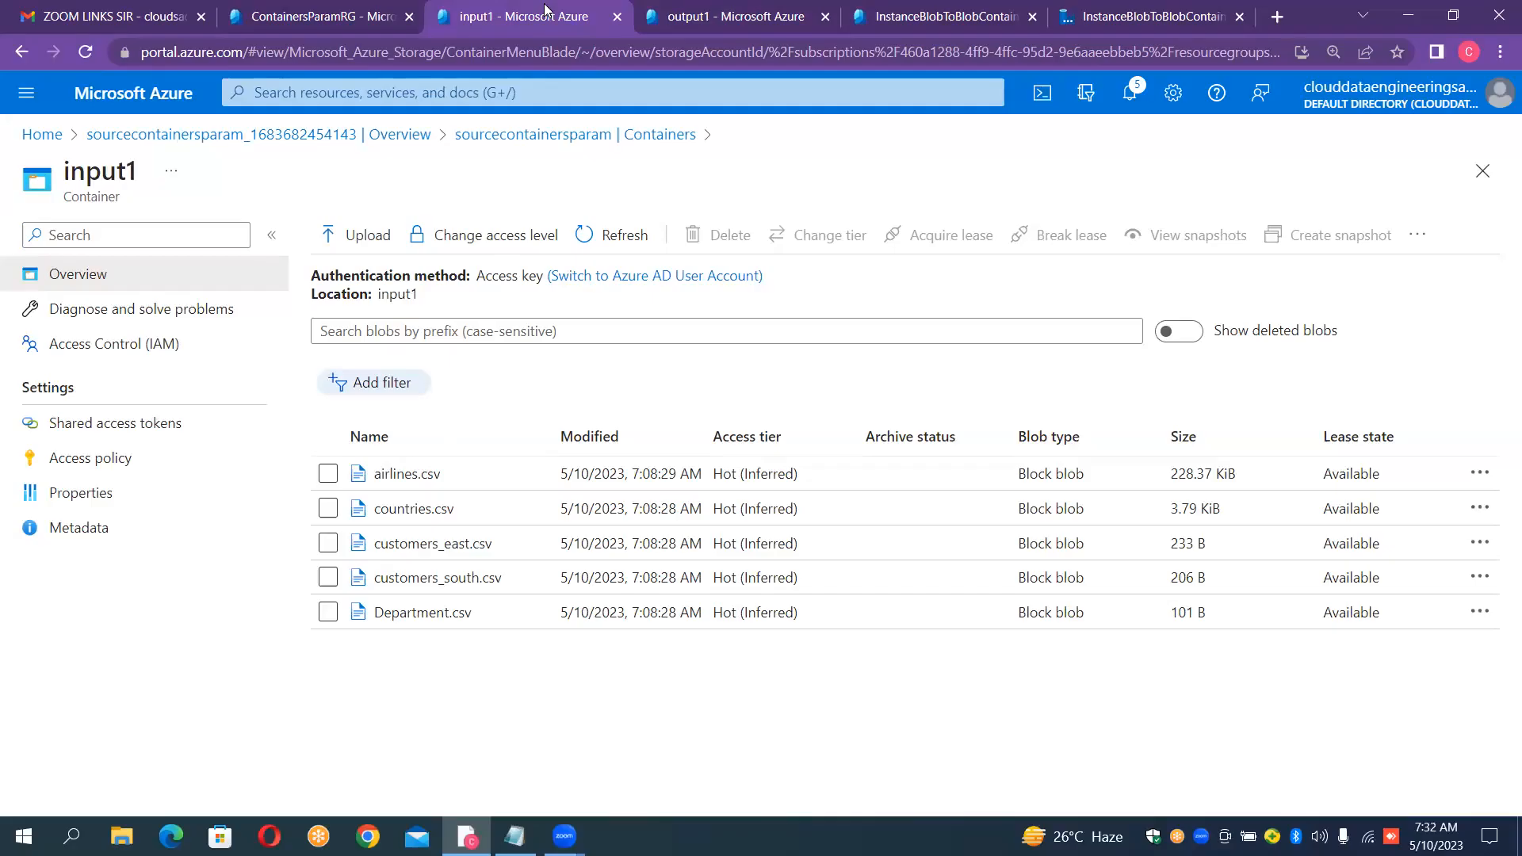
left_click(676, 9)
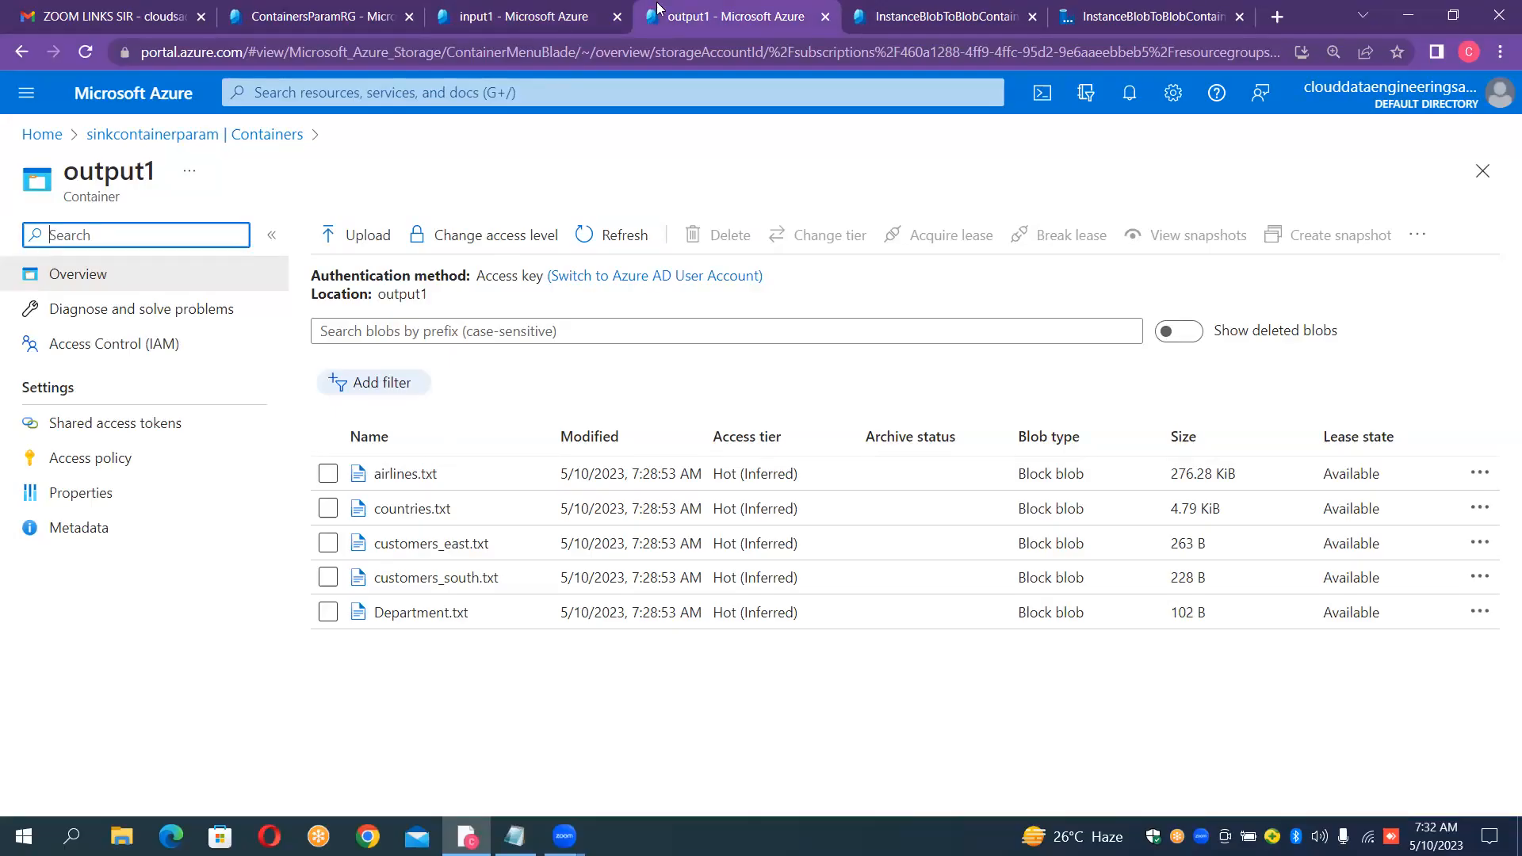
left_click(563, 17)
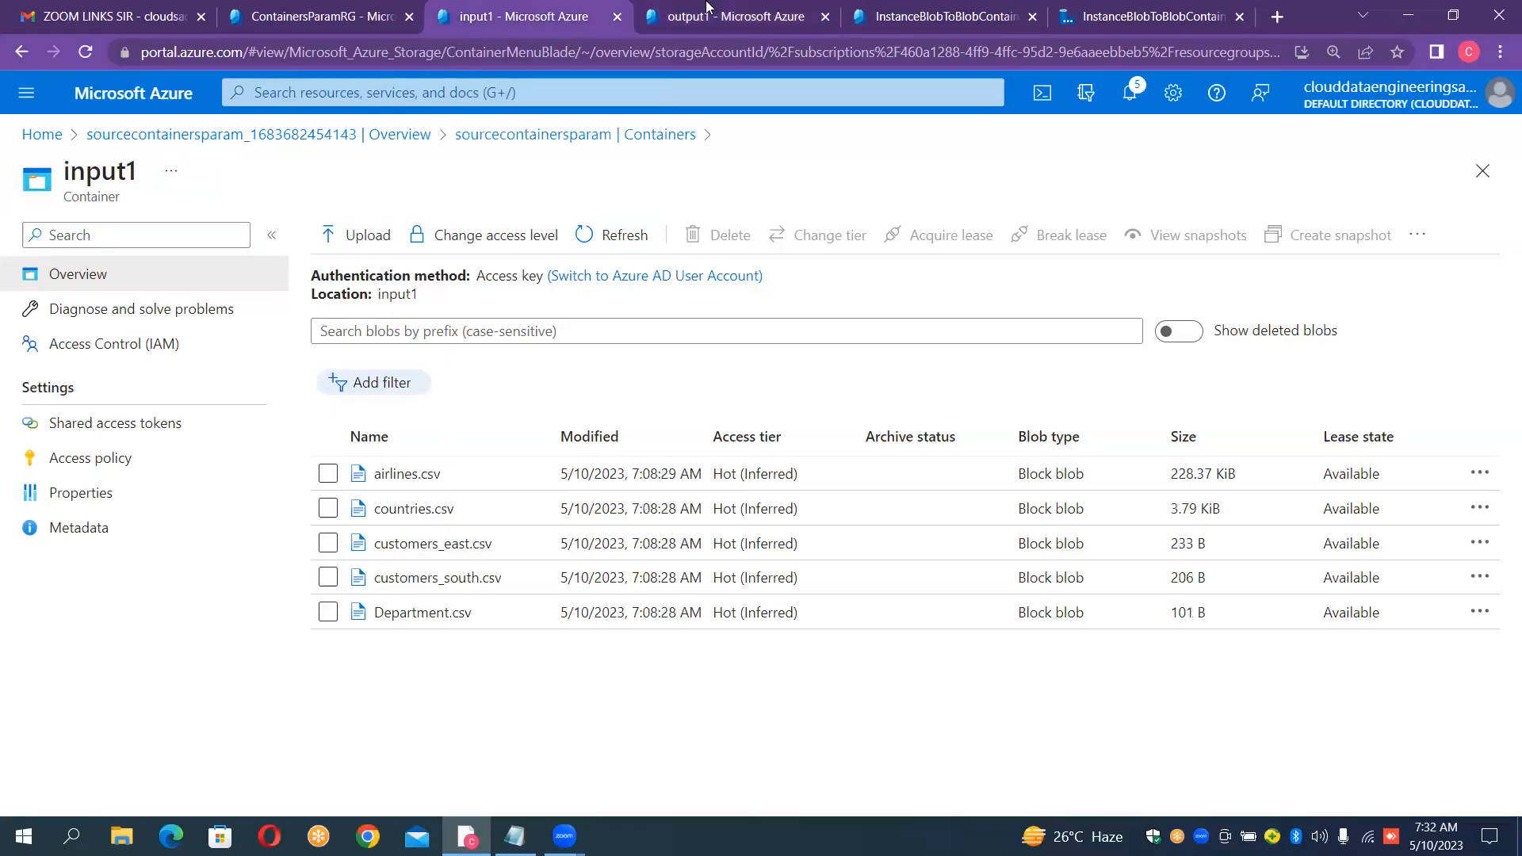
left_click(753, 22)
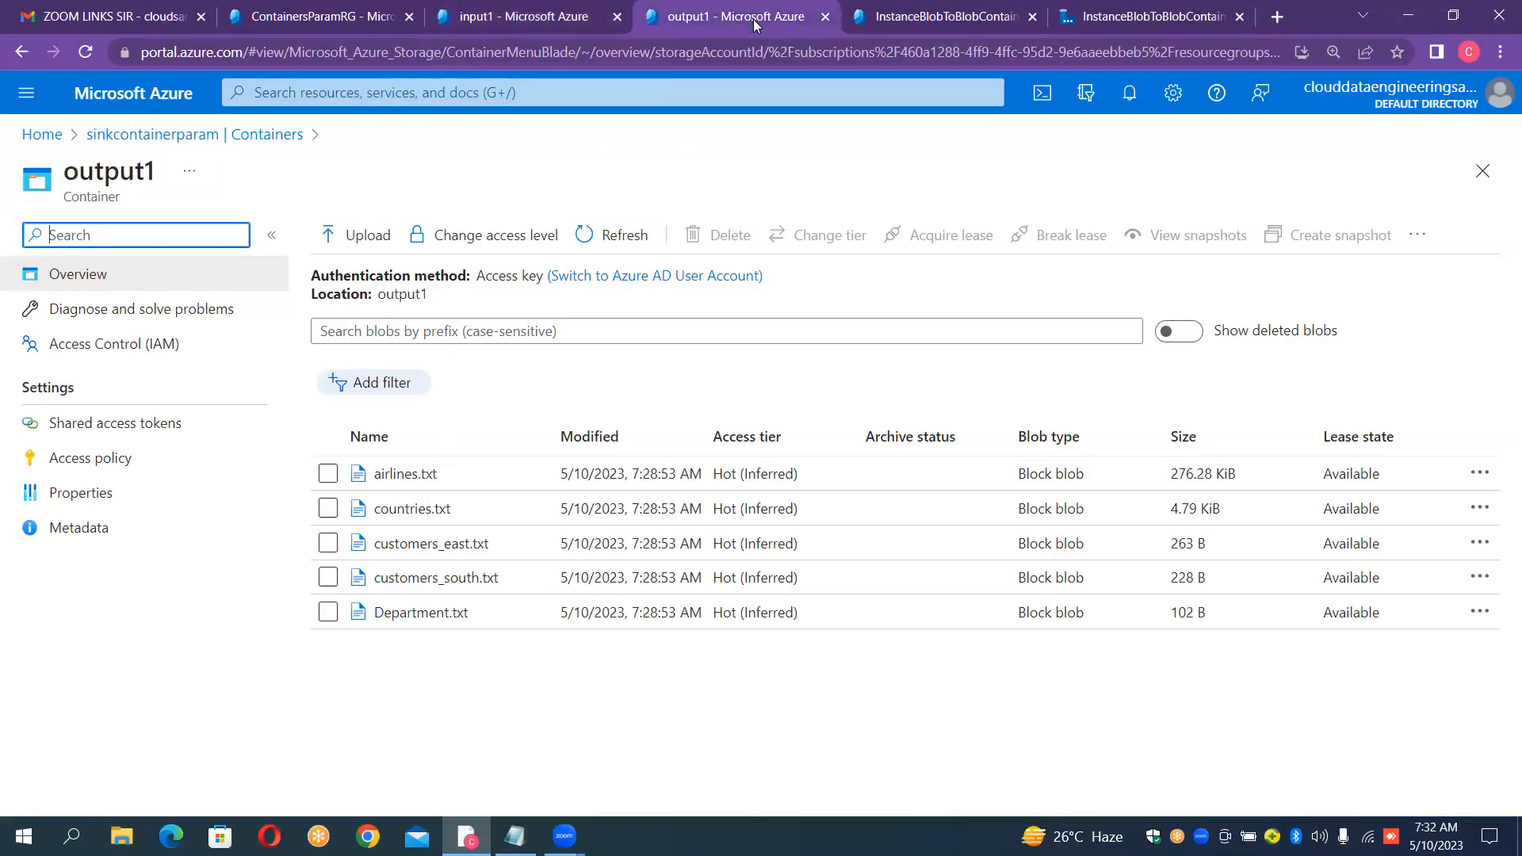
left_click(916, 17)
left_click(739, 18)
left_click(1127, 21)
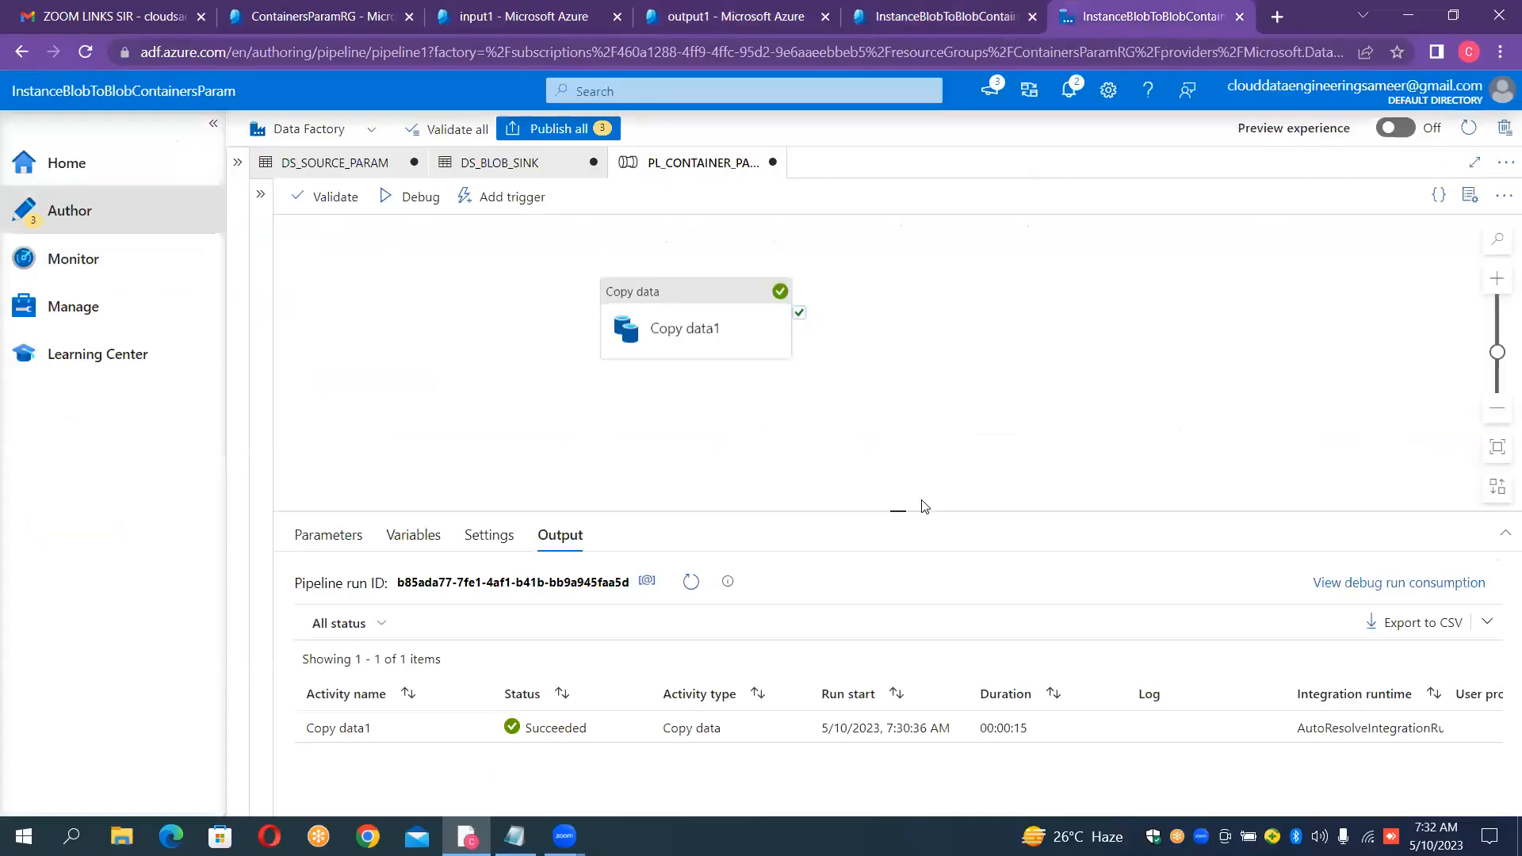